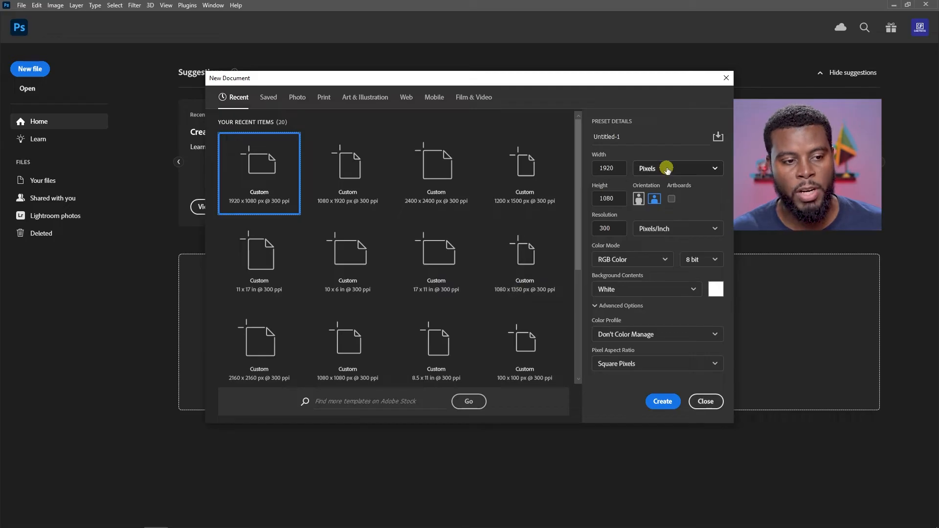
Create a new portrait document 8.5 inches wide and 11 inches high at 300 pixels/inch in RGB colour.
{"action": "left_click", "coordinate": [675, 201]}
{"action": "left_click", "coordinate": [627, 170]}
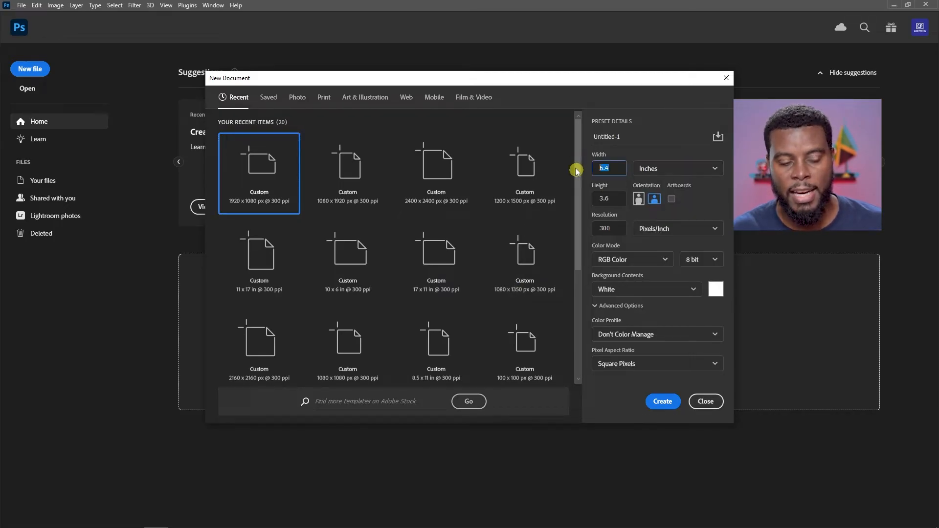
{"action": "left_click", "coordinate": [606, 197]}
{"action": "type", "text": "11"}
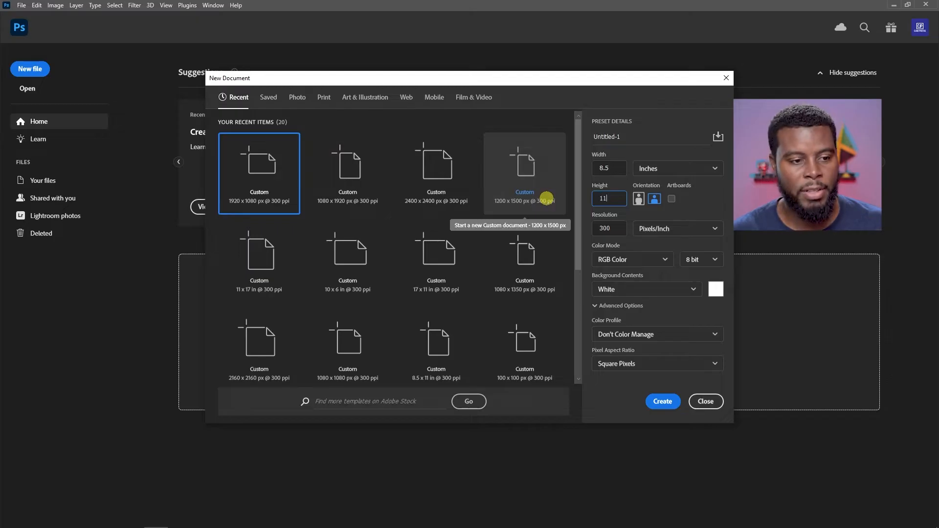
{"action": "left_click", "coordinate": [638, 200]}
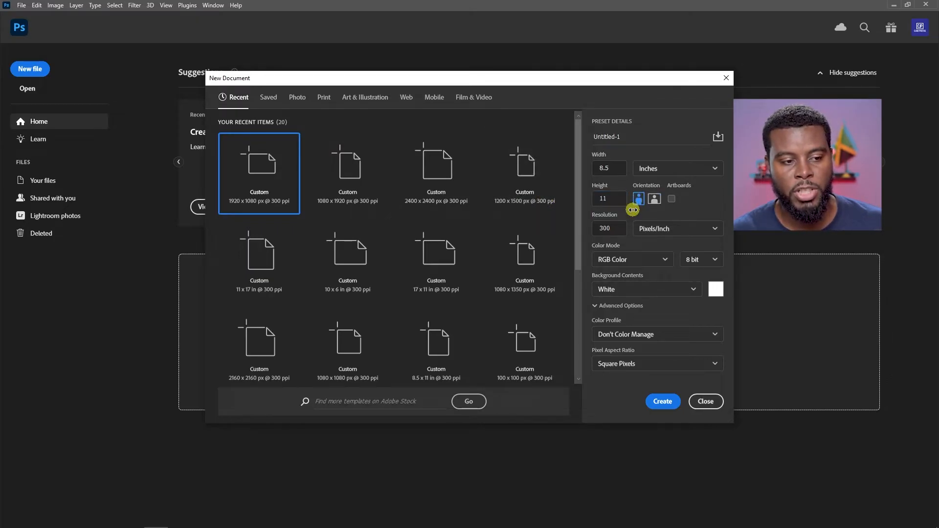
{"action": "left_click", "coordinate": [654, 200]}
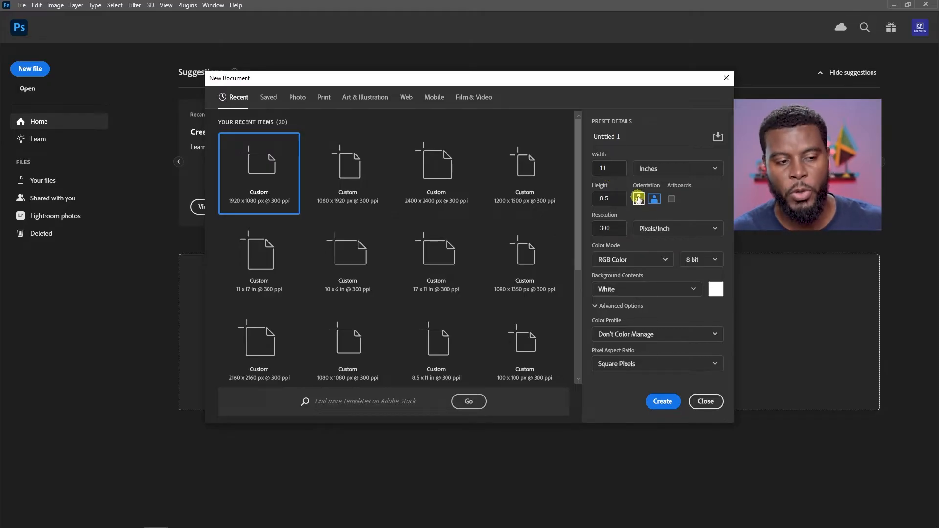
{"action": "left_click", "coordinate": [664, 402]}
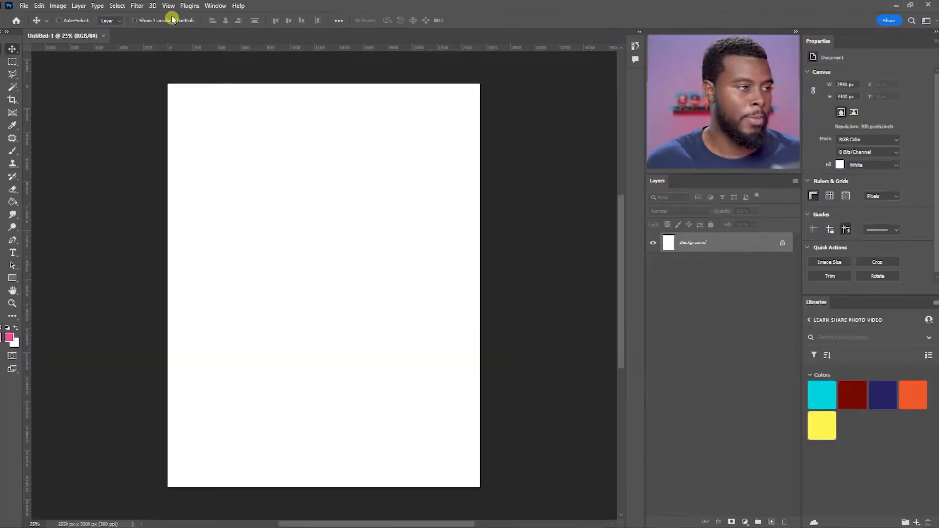
{"action": "left_click", "coordinate": [166, 5]}
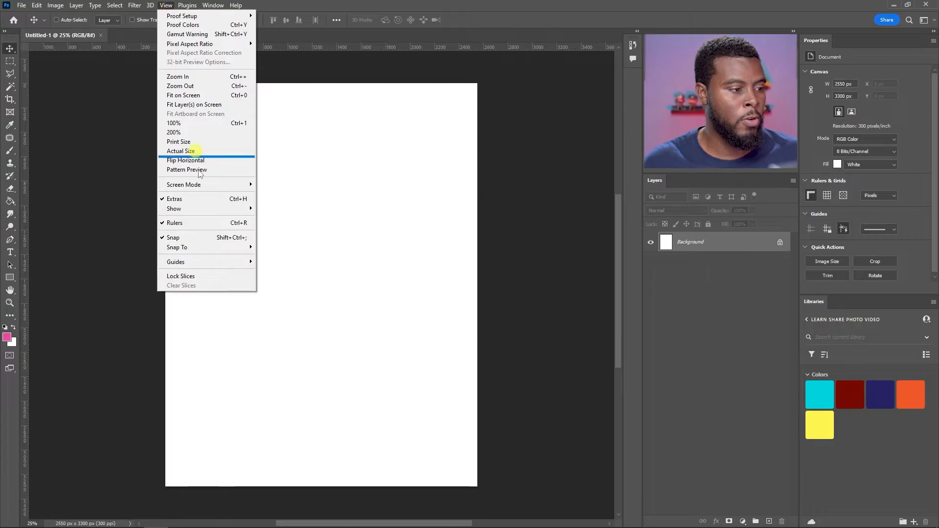
{"action": "mouse_move", "coordinate": [227, 261]}
{"action": "left_click", "coordinate": [279, 317]}
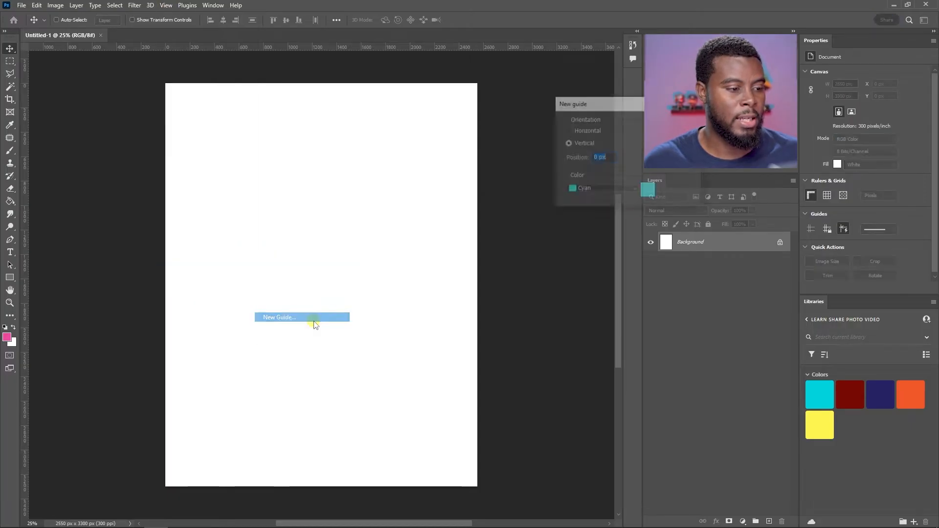
{"action": "left_click", "coordinate": [681, 134]}
Create a cyan guide layout with two columns, two rows and 100 px margins on all sides.
{"action": "left_click", "coordinate": [166, 5]}
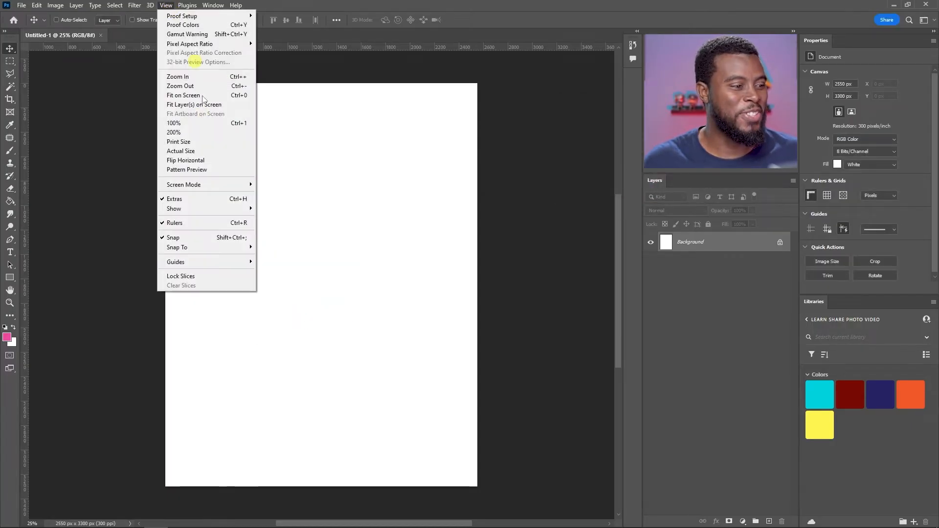
{"action": "mouse_move", "coordinate": [243, 264]}
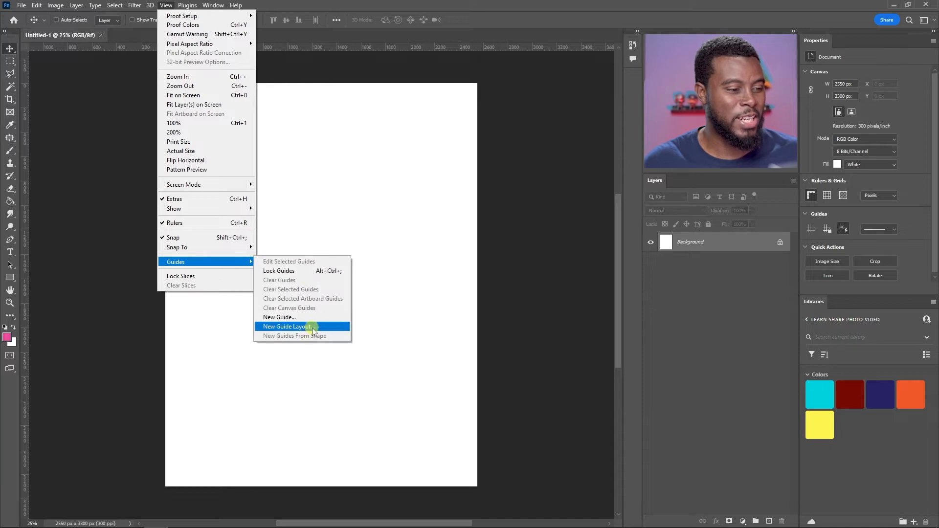
{"action": "left_click", "coordinate": [307, 327]}
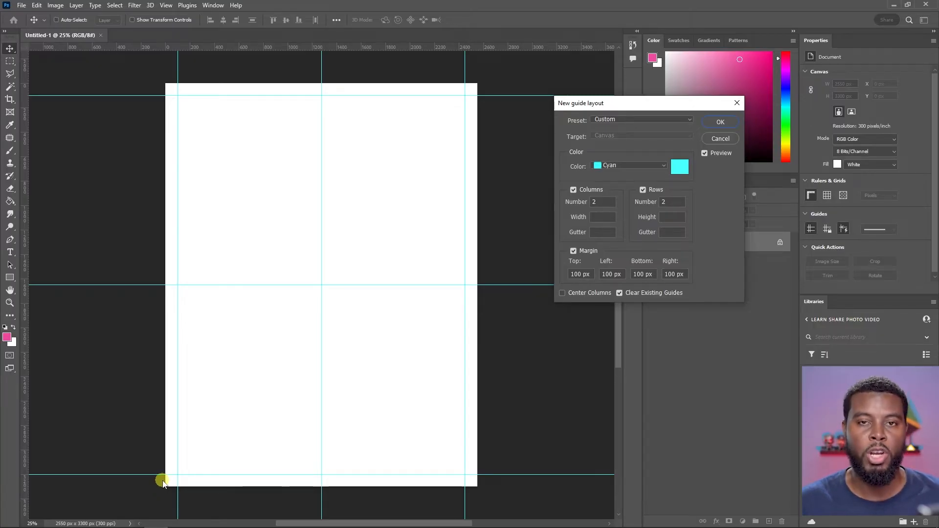
{"action": "left_click", "coordinate": [721, 123]}
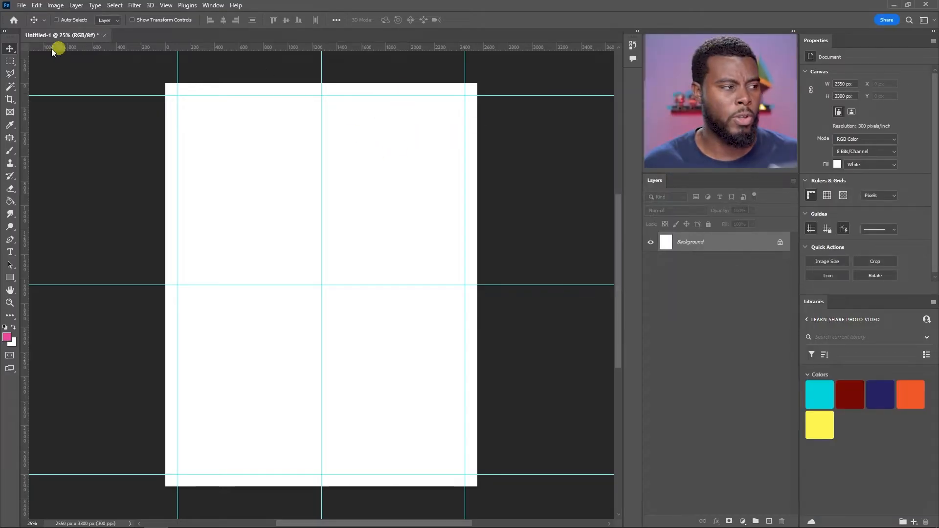
Switch the rulers to inches and replace the guides with a two-column, two-row layout with 0.5 in margins on all sides.
{"action": "right_click", "coordinate": [417, 48]}
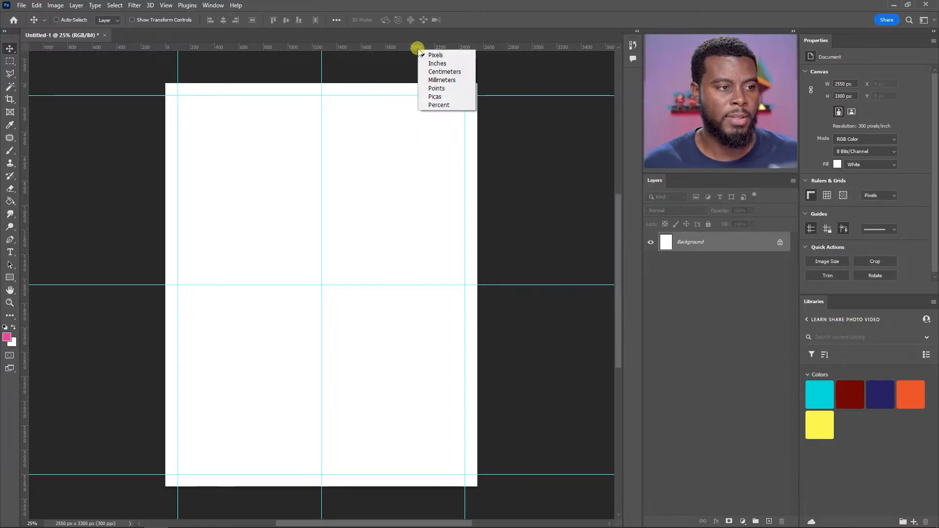
{"action": "left_click", "coordinate": [443, 64]}
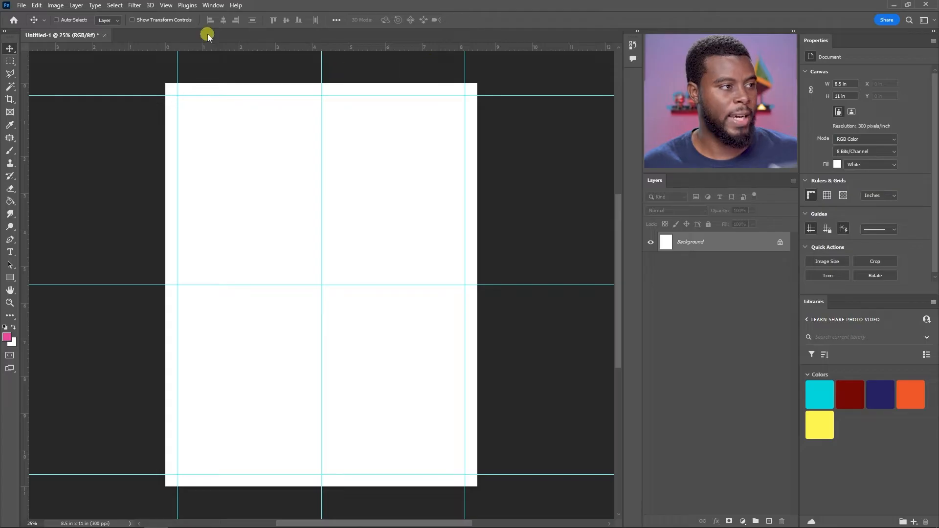
{"action": "left_click", "coordinate": [166, 5]}
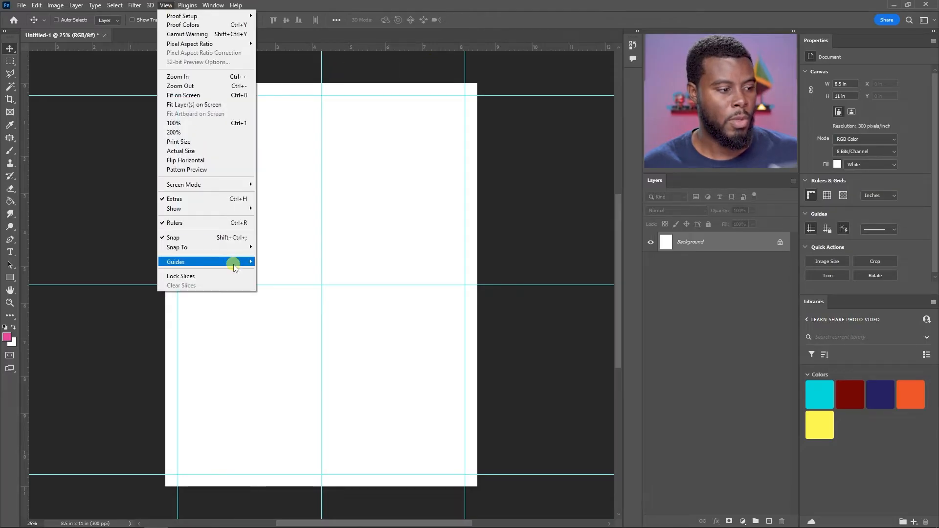
{"action": "mouse_move", "coordinate": [235, 268]}
{"action": "left_click", "coordinate": [305, 325]}
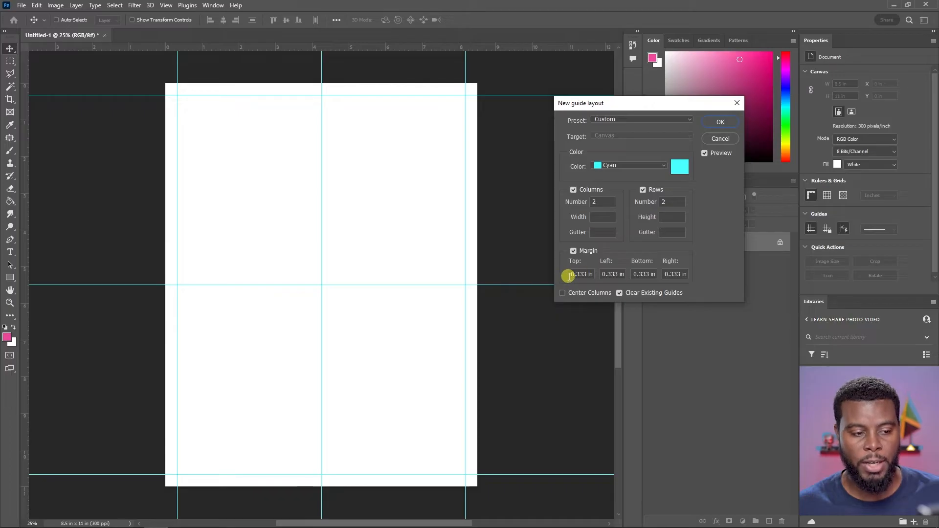
{"action": "left_click_drag", "start_coordinate": [568, 275], "coordinate": [593, 276]}
{"action": "type", "text": ".5"}
{"action": "key", "text": "Tab"}
{"action": "type", "text": ".5.5"}
{"action": "key", "text": "Tab"}
{"action": "type", "text": ".5"}
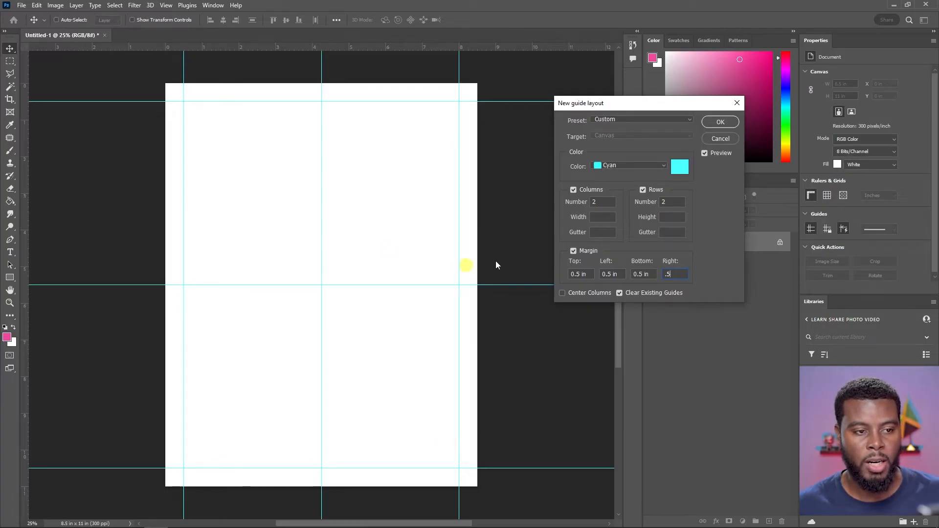
{"action": "left_click", "coordinate": [720, 123]}
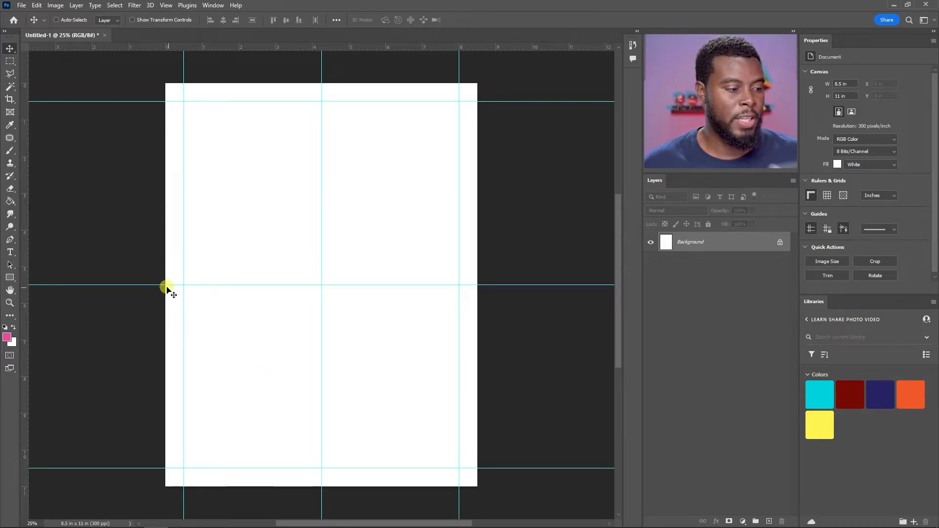
Add two horizontal guides, one about 0.5 in below and one about 0.5 in above the page's horizontal centre guide.
{"action": "scroll", "coordinate": [268, 316], "scroll_direction": "up", "scroll_amount": 3}
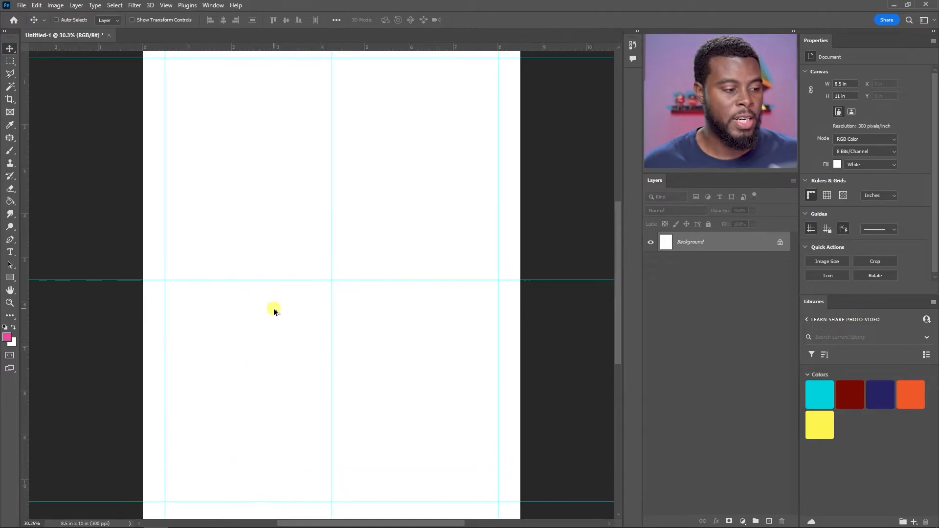
{"action": "scroll", "coordinate": [274, 308], "scroll_direction": "down", "scroll_amount": 2}
{"action": "scroll", "coordinate": [276, 305], "scroll_direction": "down", "scroll_amount": 1}
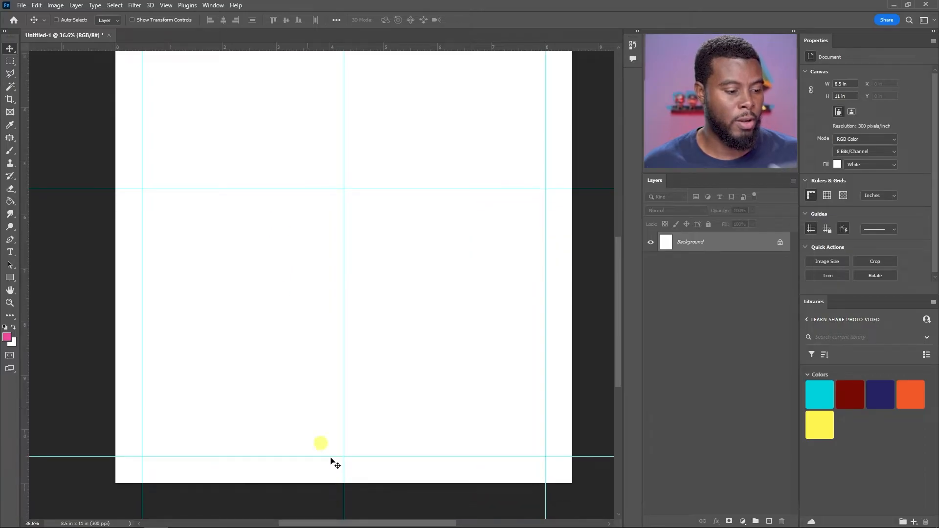
{"action": "left_click_drag", "start_coordinate": [386, 46], "coordinate": [387, 189]}
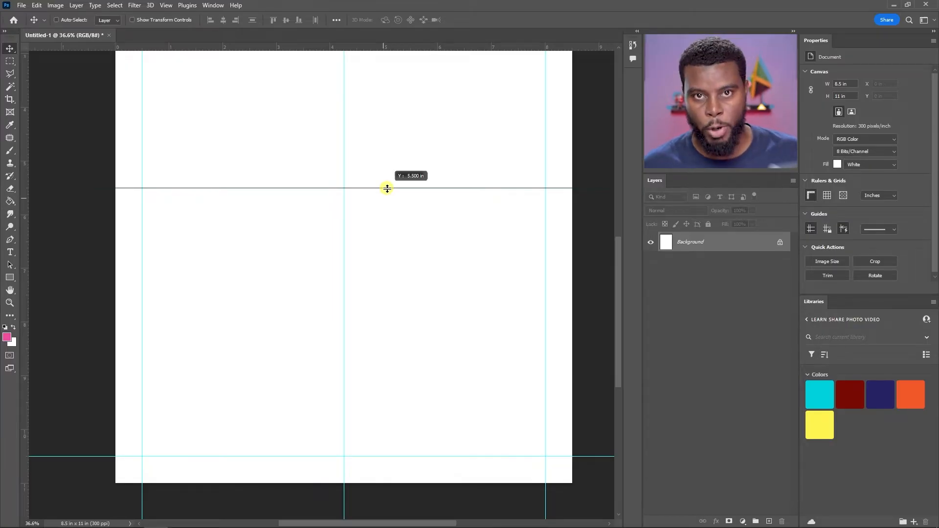
{"action": "left_click_drag", "start_coordinate": [388, 189], "coordinate": [383, 215]}
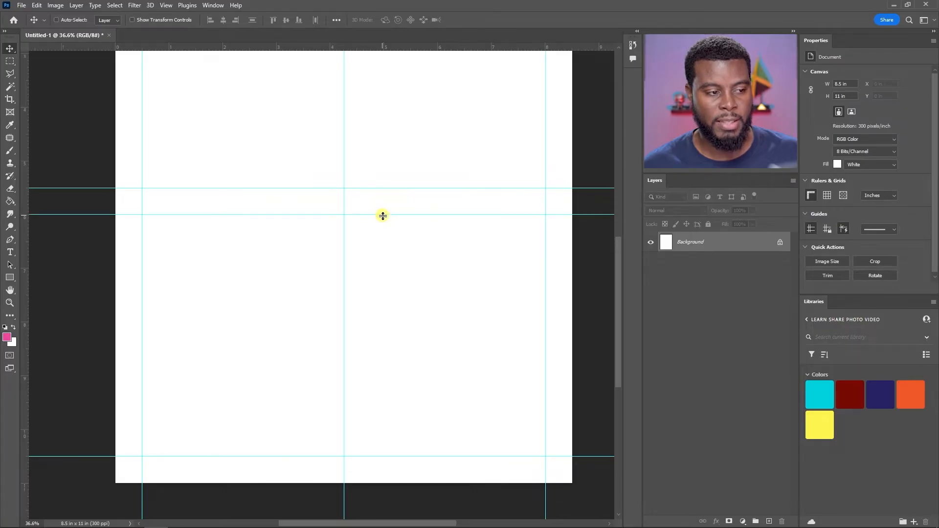
{"action": "scroll", "coordinate": [383, 216], "scroll_direction": "up", "scroll_amount": 3}
{"action": "left_click_drag", "start_coordinate": [395, 49], "coordinate": [394, 200]}
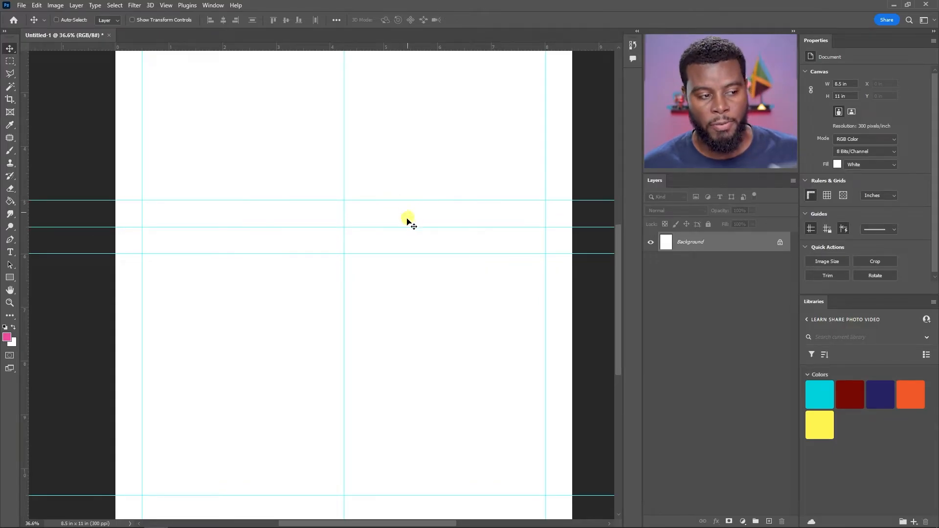
{"action": "scroll", "coordinate": [353, 206], "scroll_direction": "down", "scroll_amount": 1}
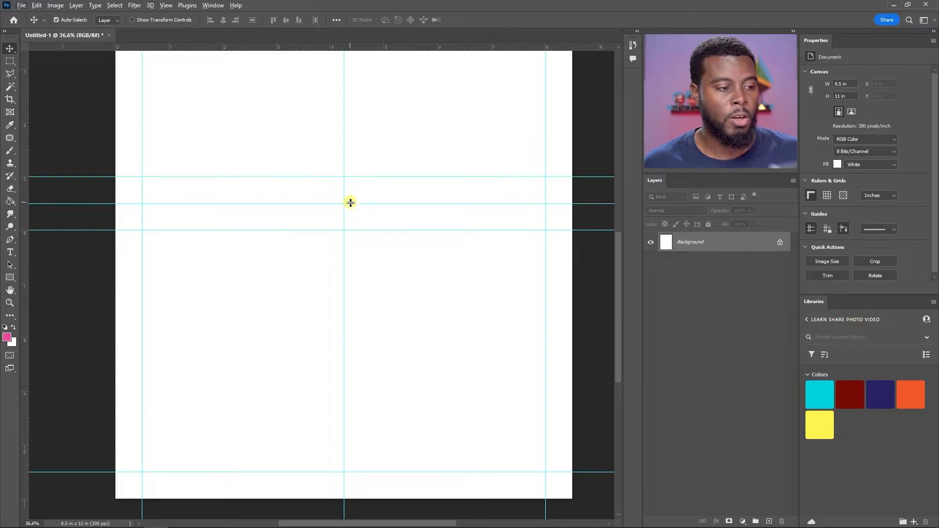
Save the document in the LSPV folder as a Photoshop file named "LSPV 2023 Wall Photo Calendar".
{"action": "key", "text": "ctrl+s"}
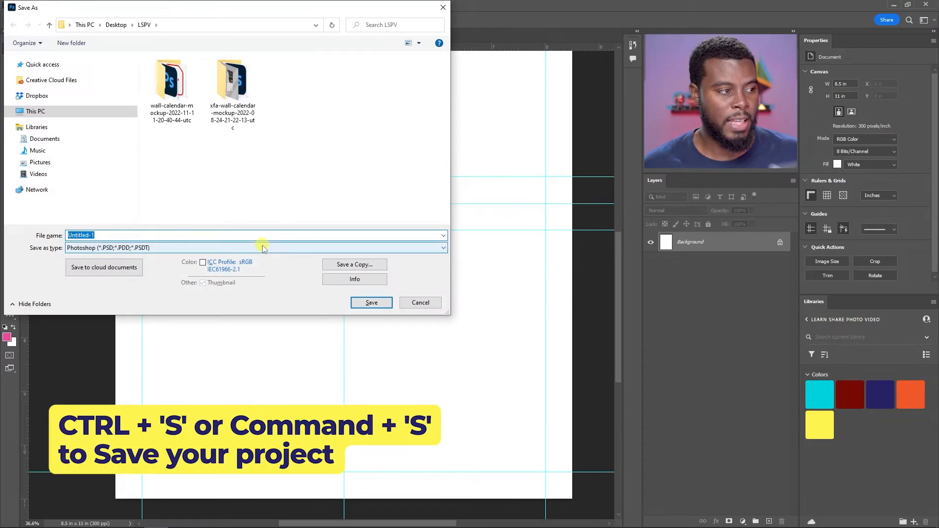
{"action": "type", "text": "LSPV 2023 Wall Calendar"}
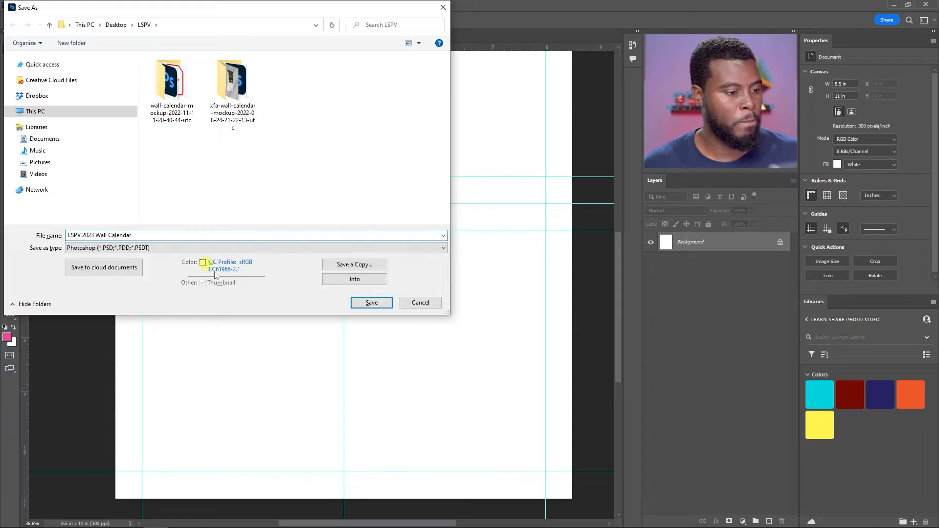
{"action": "type", "text": "Photo"}
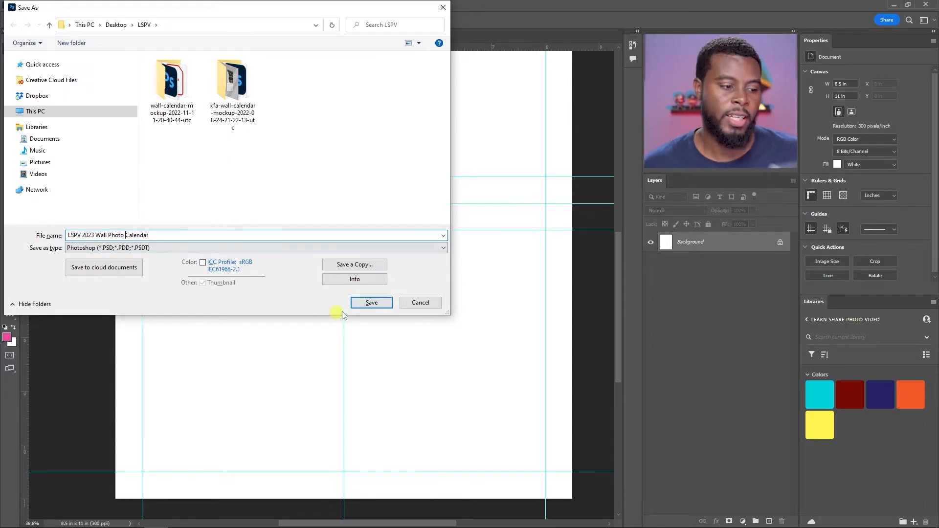
{"action": "left_click", "coordinate": [371, 303]}
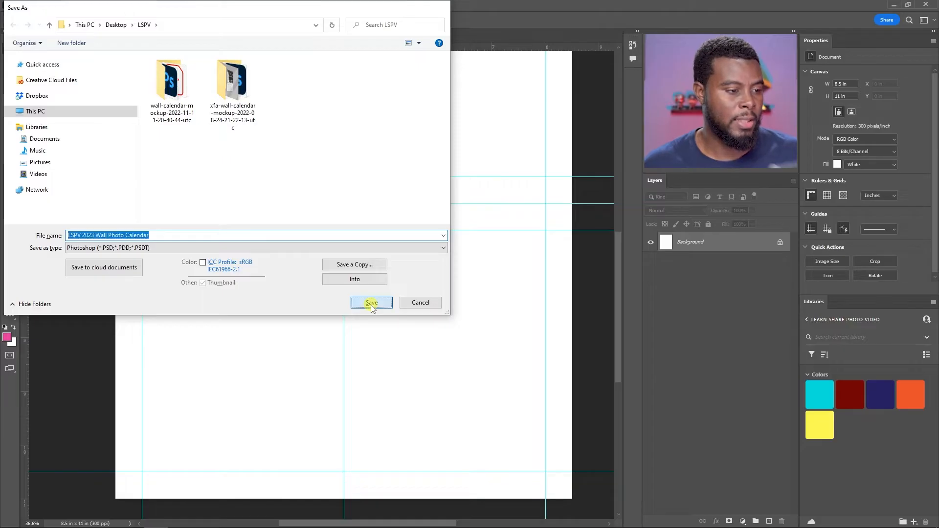
Place the dramatic-dawn-in-torres-del-paine-chile photo from the LSPV folder into the calendar document at full page width.
{"action": "scroll", "coordinate": [372, 296], "scroll_direction": "down", "scroll_amount": 5}
{"action": "scroll", "coordinate": [339, 279], "scroll_direction": "up", "scroll_amount": 3}
{"action": "scroll", "coordinate": [360, 298], "scroll_direction": "up", "scroll_amount": 2}
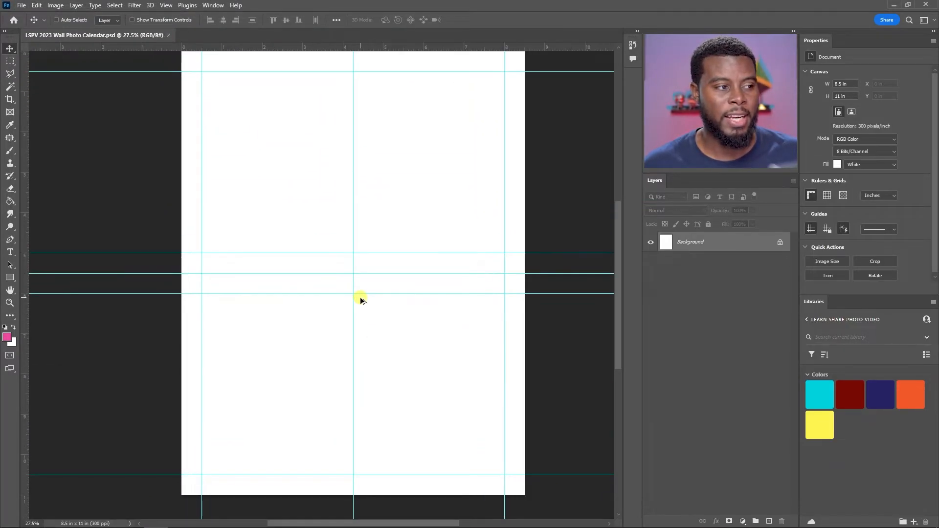
{"action": "scroll", "coordinate": [289, 274], "scroll_direction": "up", "scroll_amount": 1}
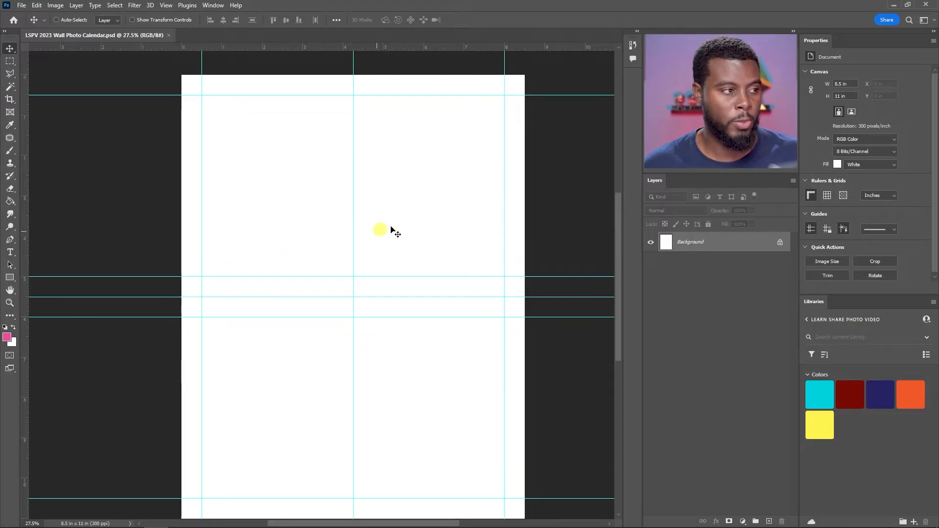
{"action": "key", "text": "alt+Tab"}
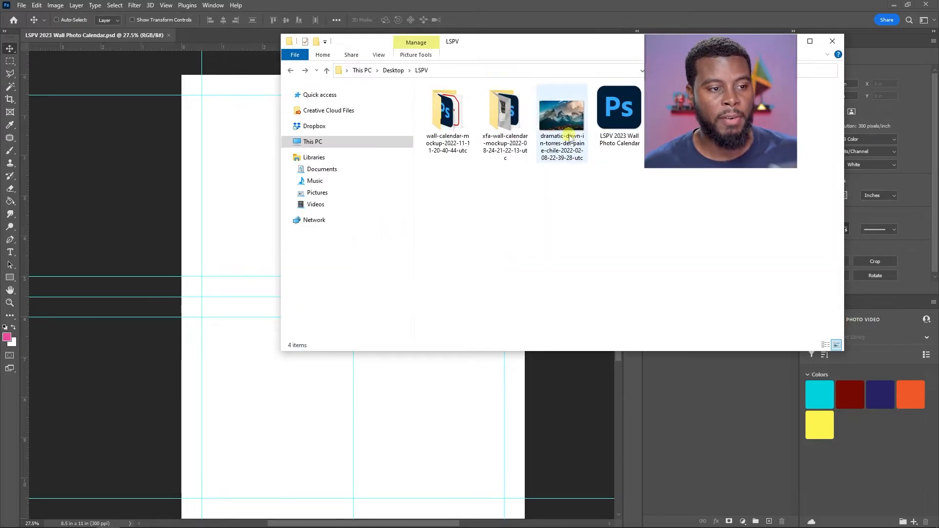
{"action": "left_click_drag", "start_coordinate": [571, 128], "coordinate": [363, 380]}
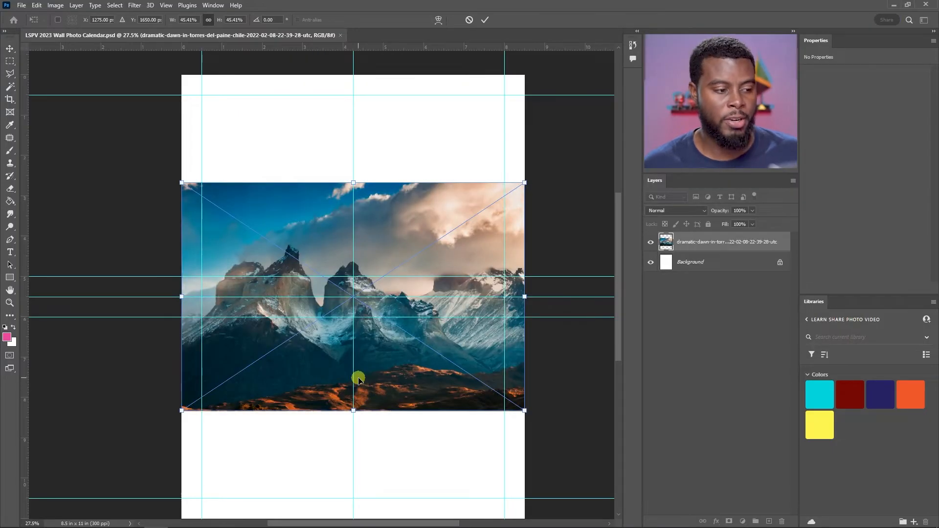
{"action": "key", "text": "Return"}
{"action": "left_click", "coordinate": [22, 6]}
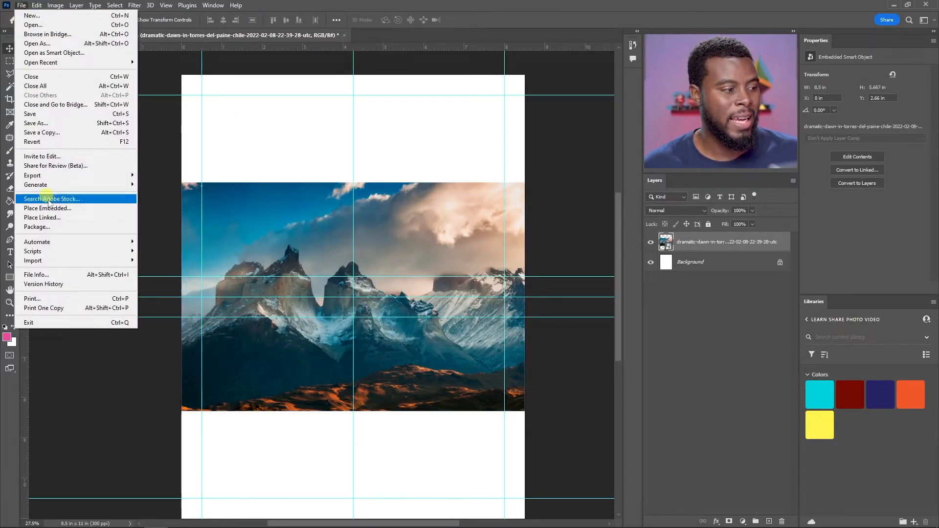
{"action": "left_click", "coordinate": [76, 209]}
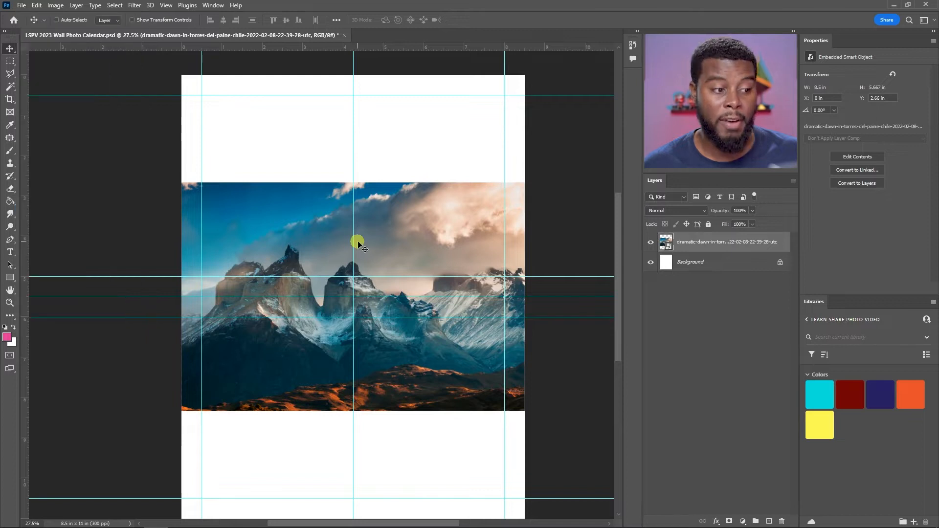
Move the mountain photo up until its upper edge aligns with the top of the page.
{"action": "left_click_drag", "start_coordinate": [415, 247], "coordinate": [405, 140]}
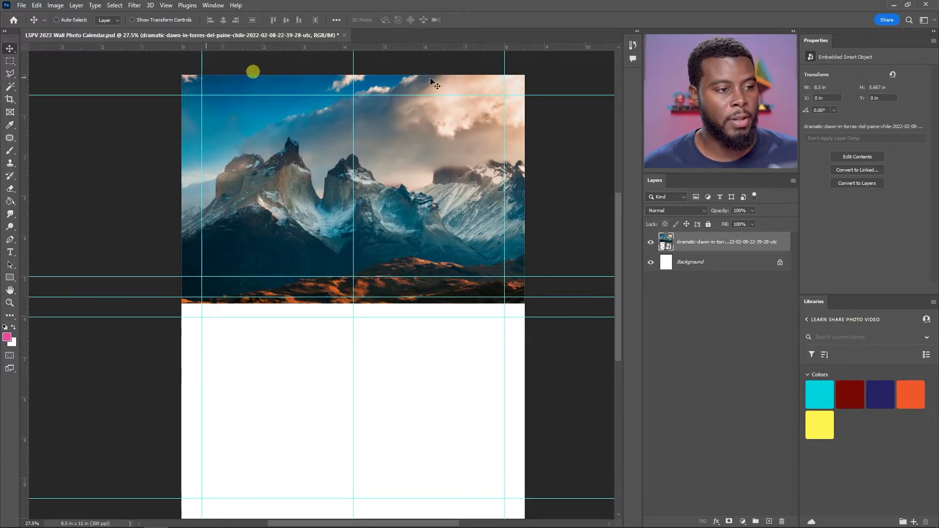
{"action": "scroll", "coordinate": [256, 287], "scroll_direction": "up", "scroll_amount": 3}
{"action": "scroll", "coordinate": [447, 261], "scroll_direction": "down", "scroll_amount": 2}
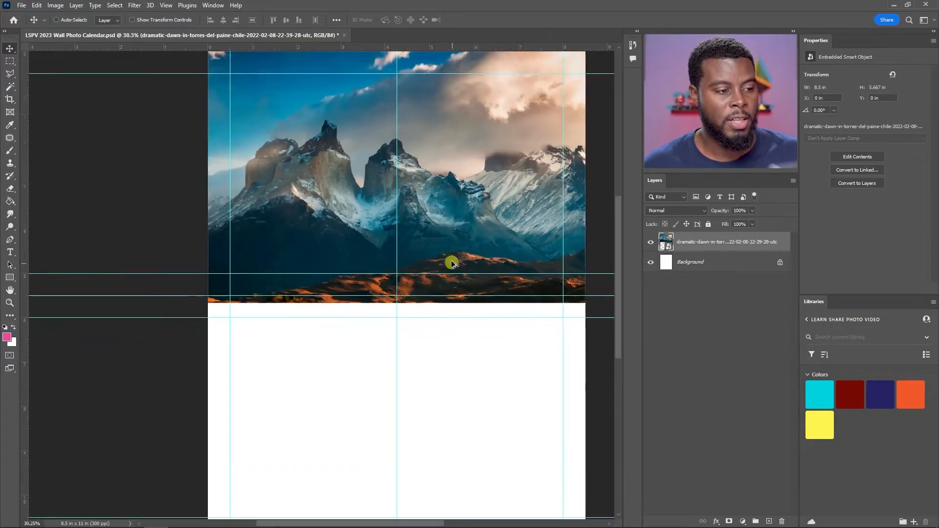
Move the mountain photo up slightly so its lower edge aligns with the page's horizontal centre guide.
{"action": "scroll", "coordinate": [484, 219], "scroll_direction": "right", "scroll_amount": 1}
{"action": "scroll", "coordinate": [441, 212], "scroll_direction": "up", "scroll_amount": 2}
{"action": "scroll", "coordinate": [391, 236], "scroll_direction": "up", "scroll_amount": 1}
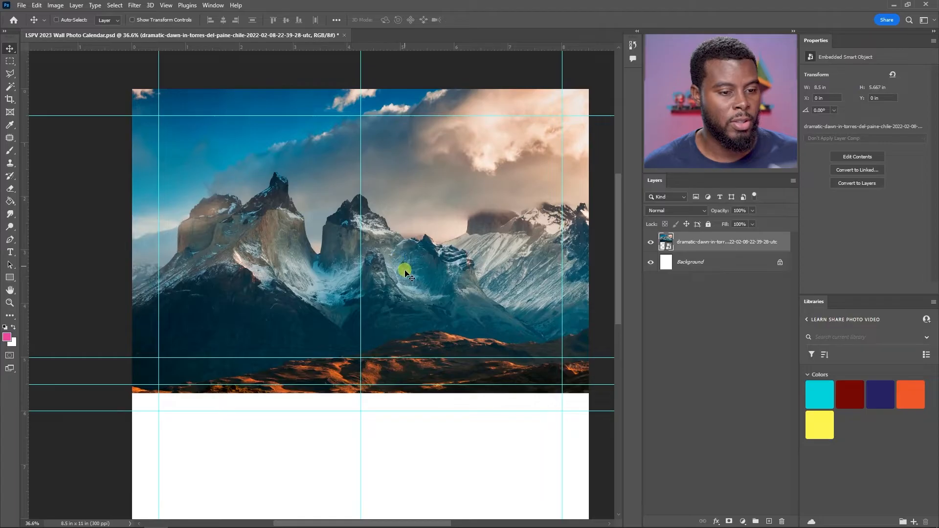
{"action": "scroll", "coordinate": [380, 397], "scroll_direction": "up", "scroll_amount": 4}
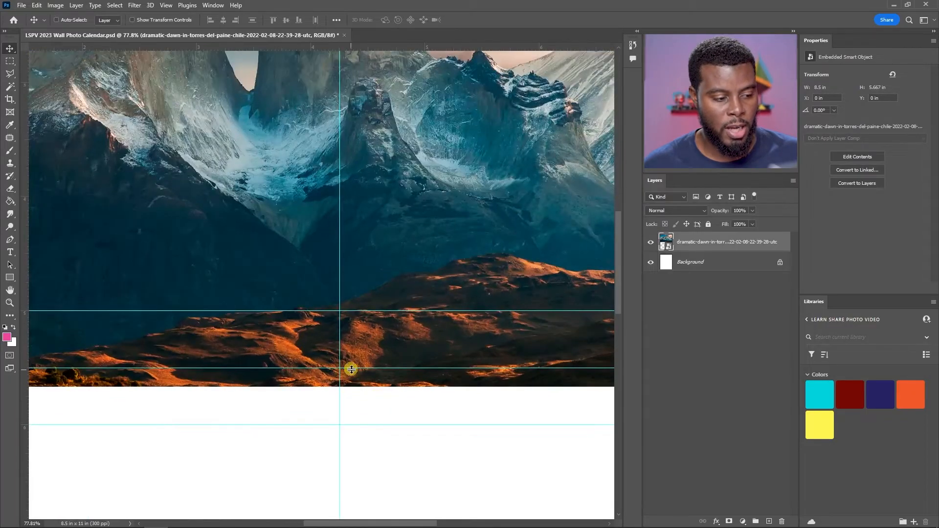
{"action": "scroll", "coordinate": [377, 359], "scroll_direction": "down", "scroll_amount": 4}
{"action": "left_click_drag", "start_coordinate": [390, 303], "coordinate": [390, 294]}
{"action": "scroll", "coordinate": [388, 293], "scroll_direction": "down", "scroll_amount": 2}
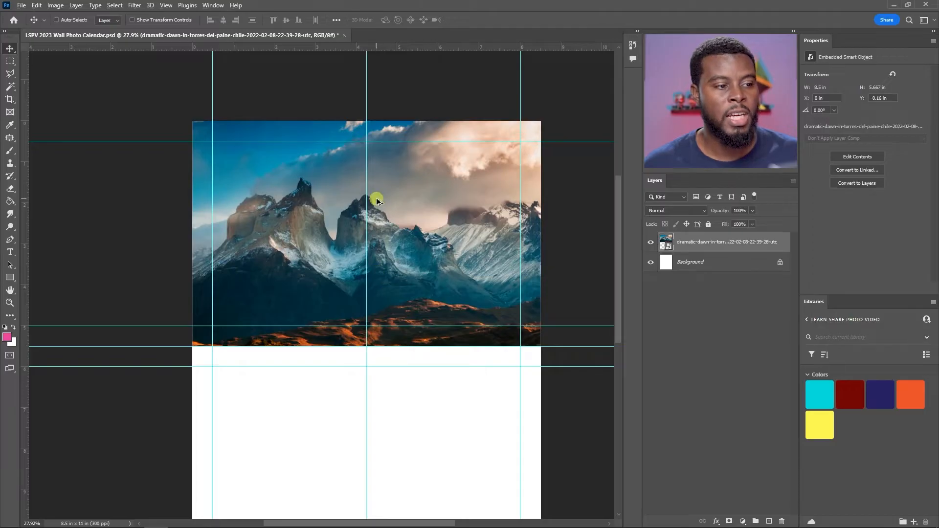
Draw a white 7.5 x 4.5 in rectangle over the photo, fitted to the margin guides and the guide above the centre.
{"action": "scroll", "coordinate": [377, 200], "scroll_direction": "up", "scroll_amount": 1}
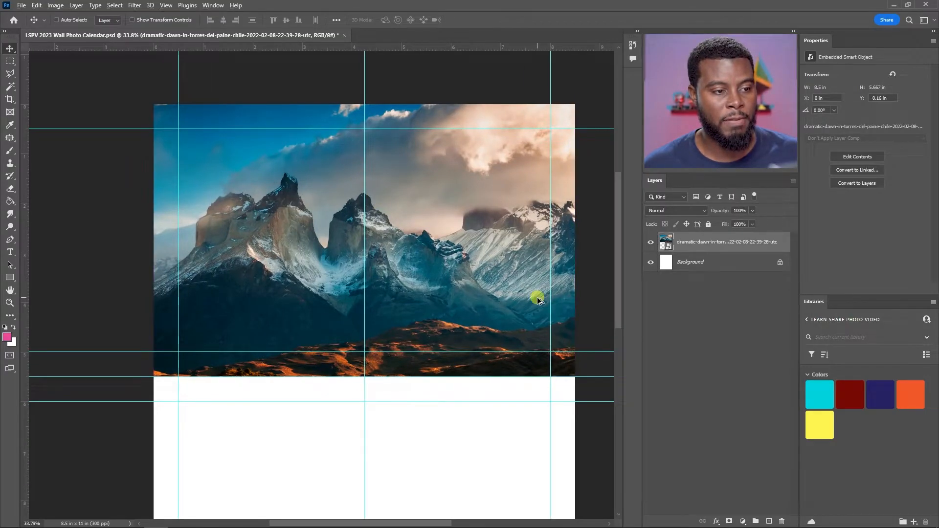
{"action": "scroll", "coordinate": [535, 293], "scroll_direction": "up", "scroll_amount": 1}
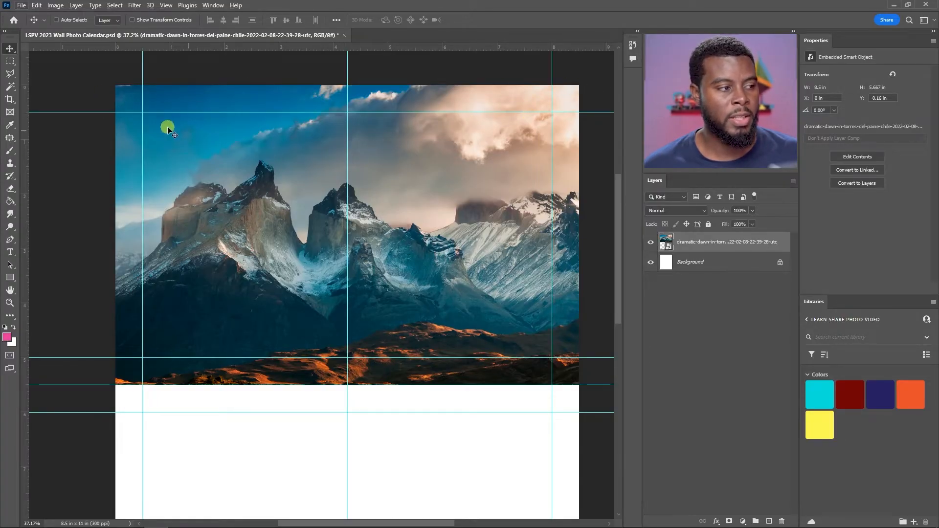
{"action": "scroll", "coordinate": [537, 110], "scroll_direction": "up", "scroll_amount": 2}
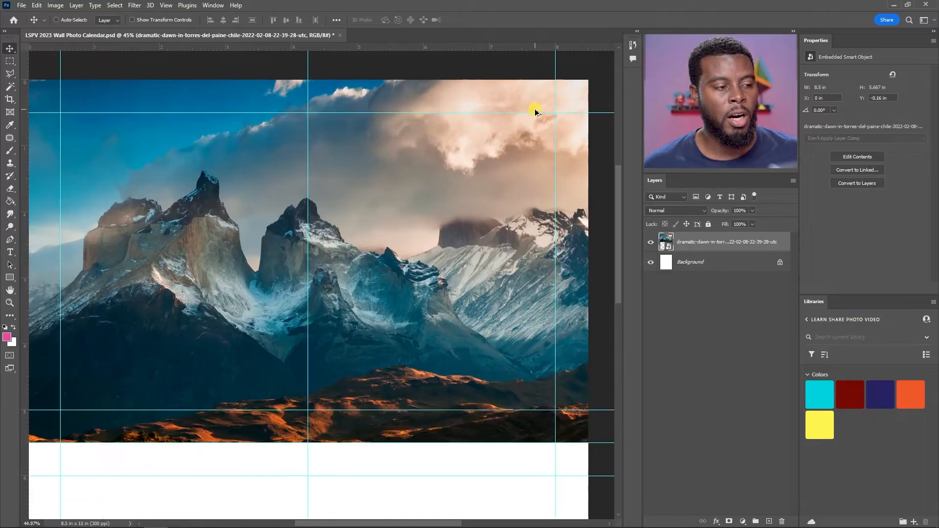
{"action": "scroll", "coordinate": [371, 126], "scroll_direction": "down", "scroll_amount": 1}
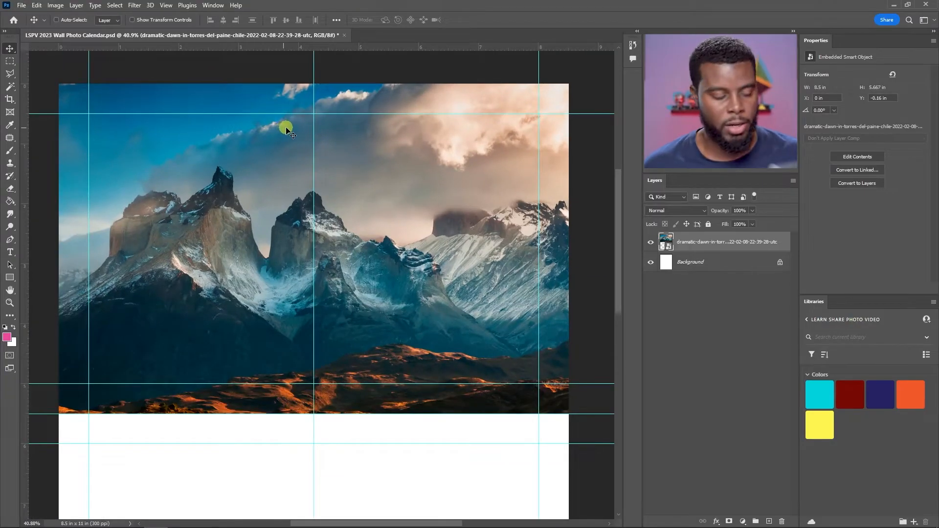
{"action": "key", "text": "u"}
{"action": "left_click_drag", "start_coordinate": [89, 113], "coordinate": [539, 383]}
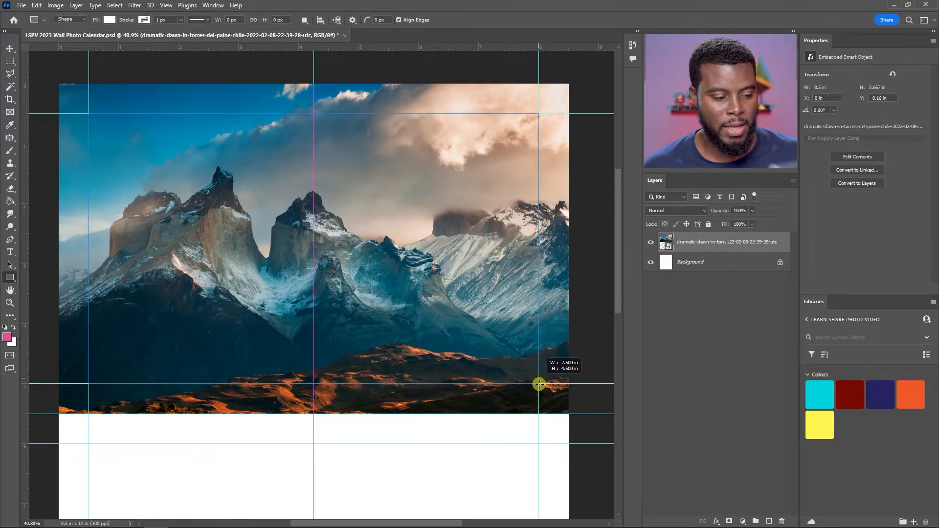
{"action": "left_click_drag", "start_coordinate": [539, 383], "coordinate": [539, 384]}
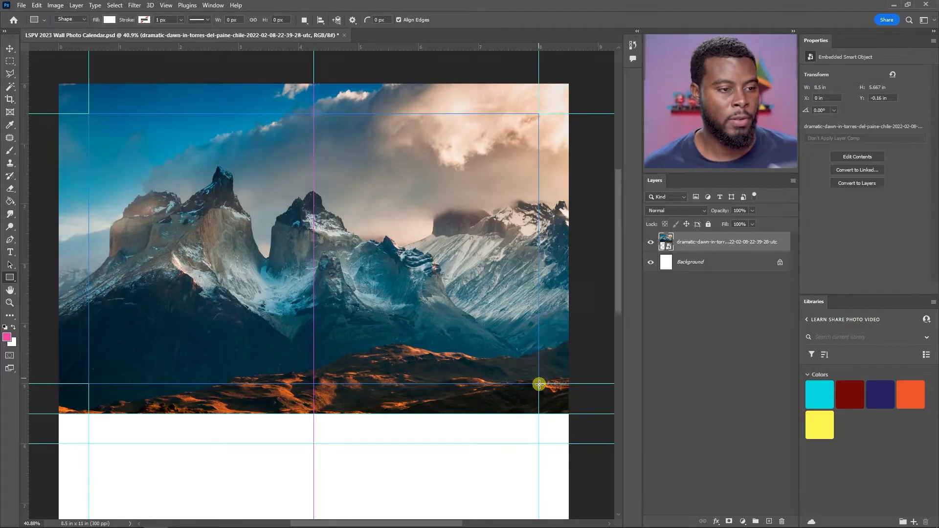
{"action": "key", "text": "v"}
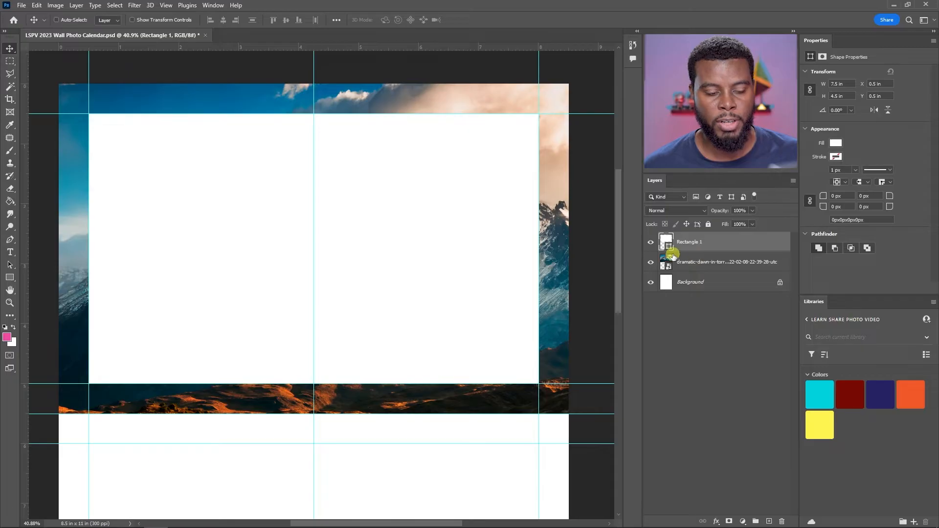
Enlarge the layer thumbnails to the Large Thumbnails size.
{"action": "right_click", "coordinate": [708, 310]}
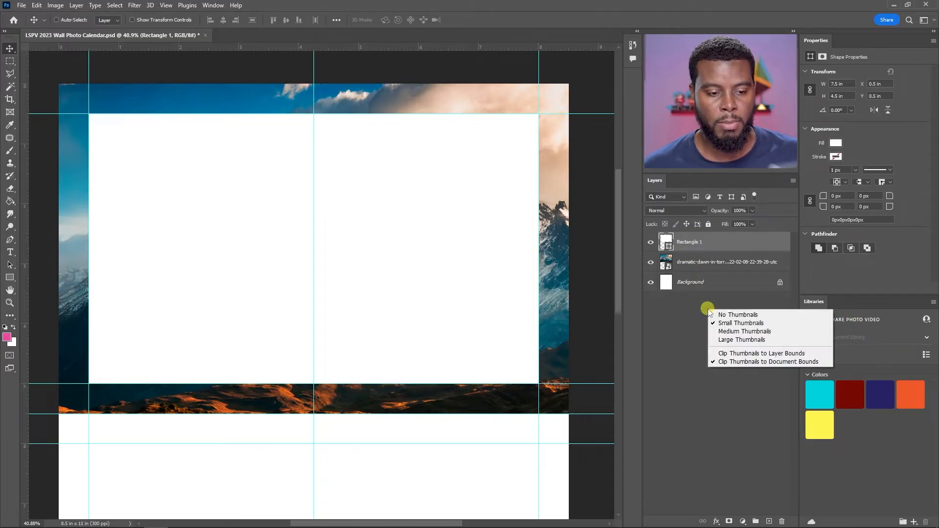
{"action": "left_click", "coordinate": [727, 332]}
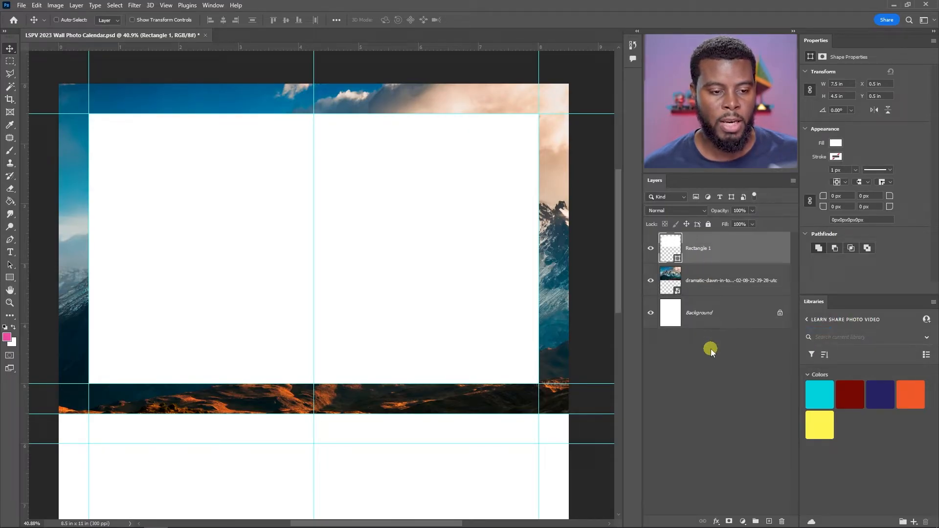
{"action": "right_click", "coordinate": [711, 349]}
{"action": "left_click", "coordinate": [743, 380]}
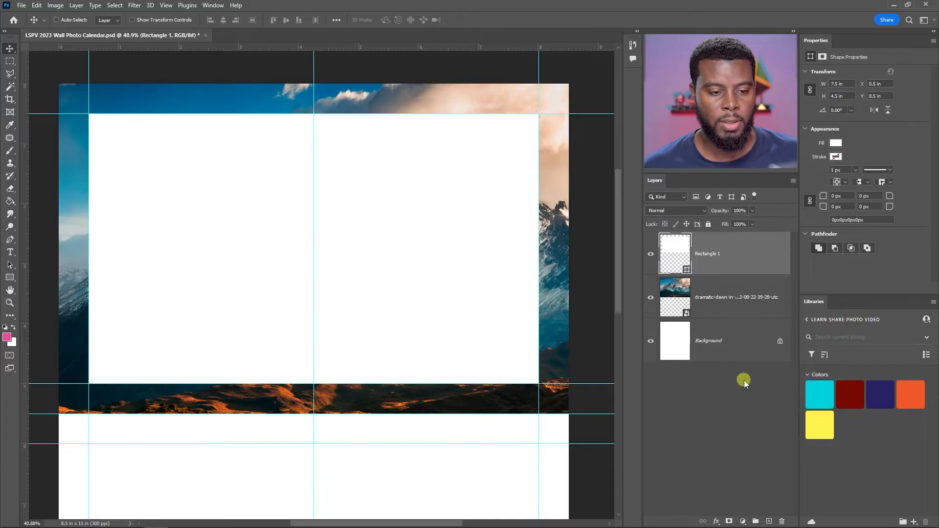
{"action": "right_click", "coordinate": [722, 385]}
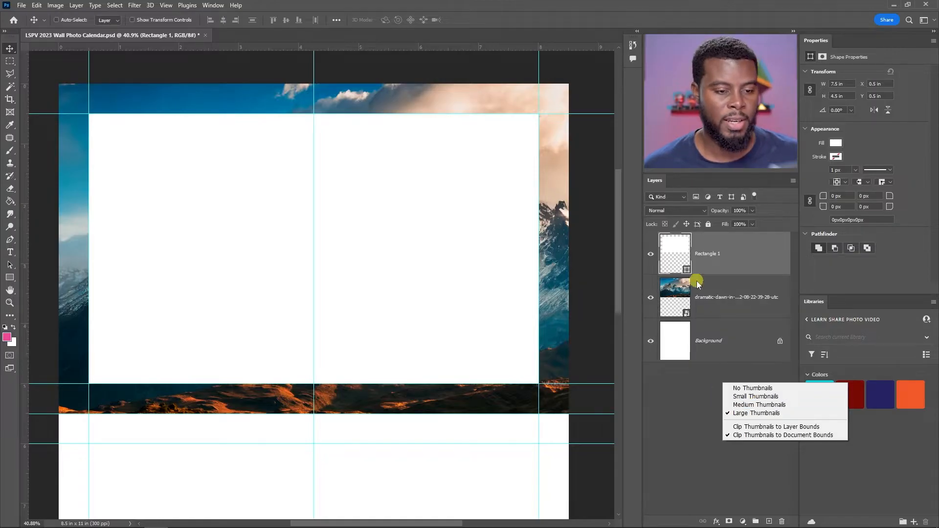
{"action": "left_click", "coordinate": [724, 259]}
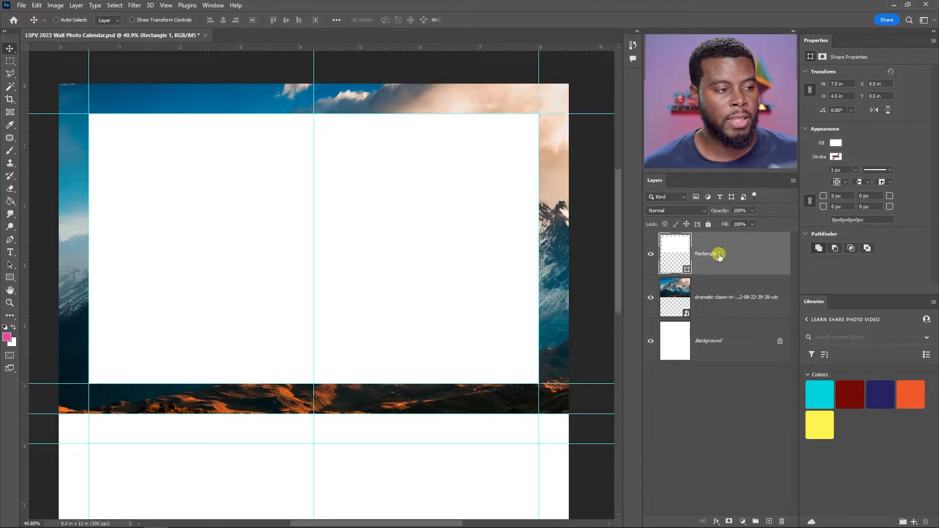
Place the rectangle layer beneath the mountain photo layer and clip the photo to the rectangle with a clipping mask.
{"action": "left_click_drag", "start_coordinate": [717, 255], "coordinate": [721, 310]}
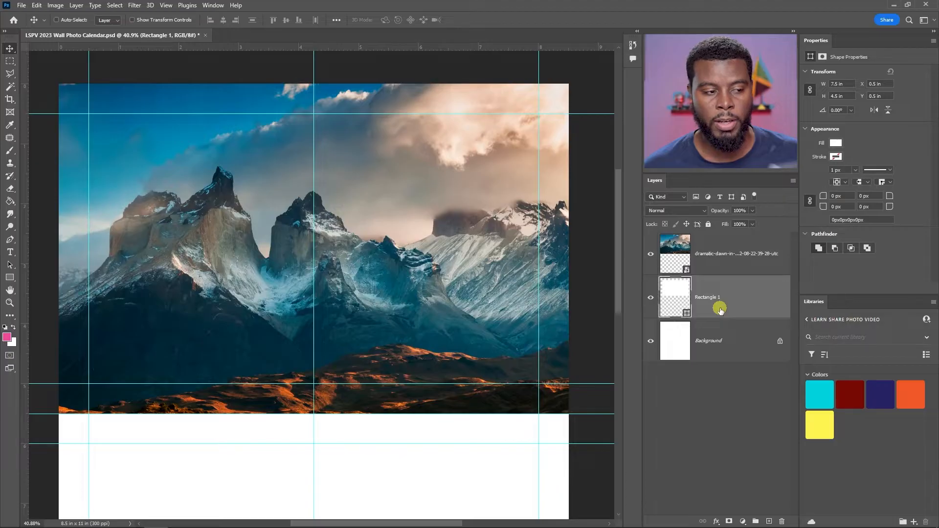
{"action": "left_click", "coordinate": [724, 256]}
{"action": "right_click", "coordinate": [724, 256]}
{"action": "left_click", "coordinate": [751, 324]}
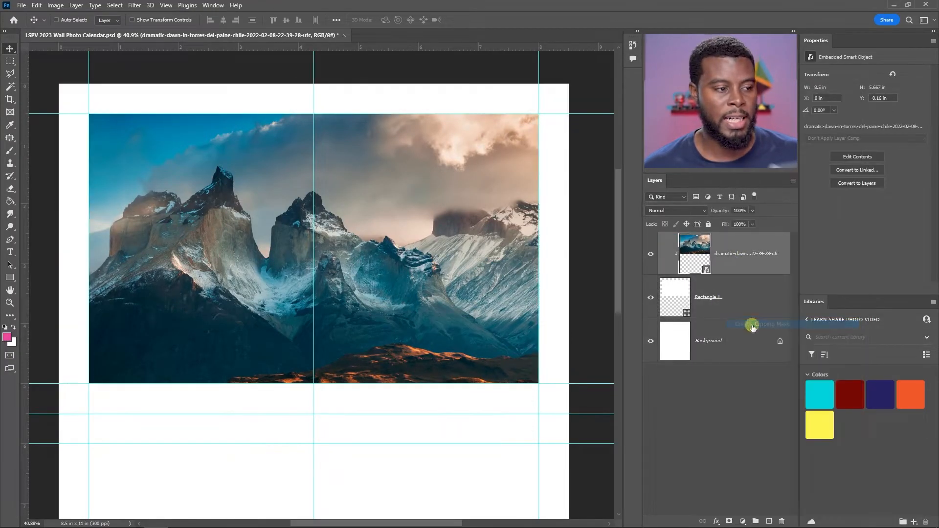
Save the calendar document with the clipped photo.
{"action": "scroll", "coordinate": [372, 250], "scroll_direction": "down", "scroll_amount": 3}
{"action": "scroll", "coordinate": [371, 250], "scroll_direction": "down", "scroll_amount": 1}
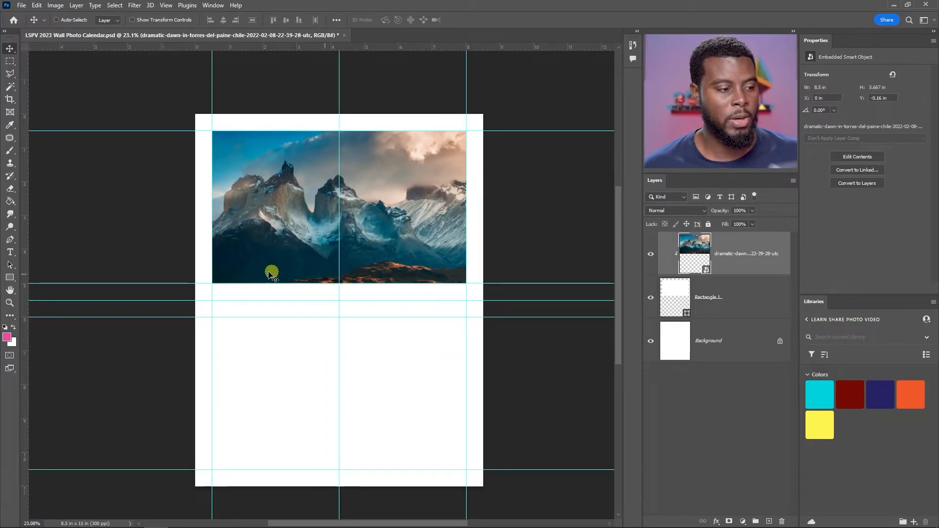
{"action": "key", "text": "ctrl+s"}
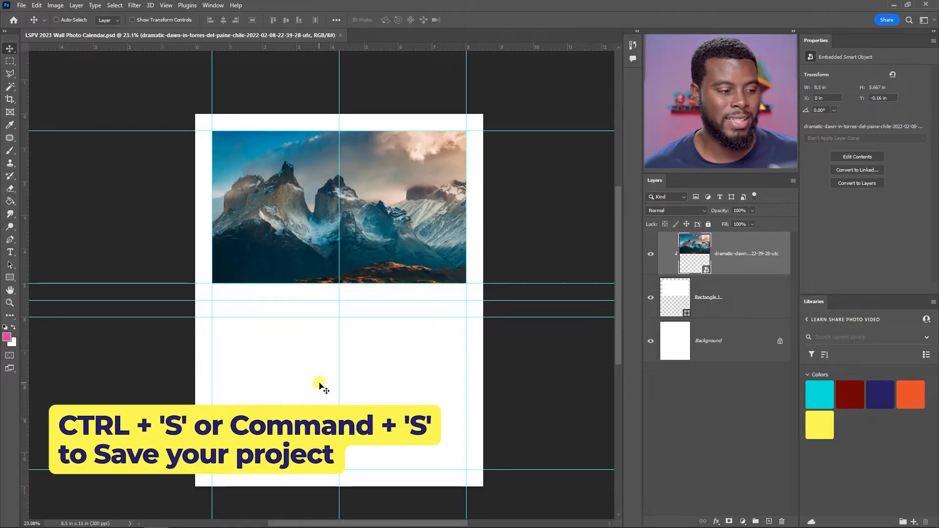
Draw a square about 0.71 in wide in the page's lower half, just inside the left margin guide and below the centre guides.
{"action": "scroll", "coordinate": [319, 384], "scroll_direction": "up", "scroll_amount": 3}
{"action": "scroll", "coordinate": [321, 380], "scroll_direction": "down", "scroll_amount": 3}
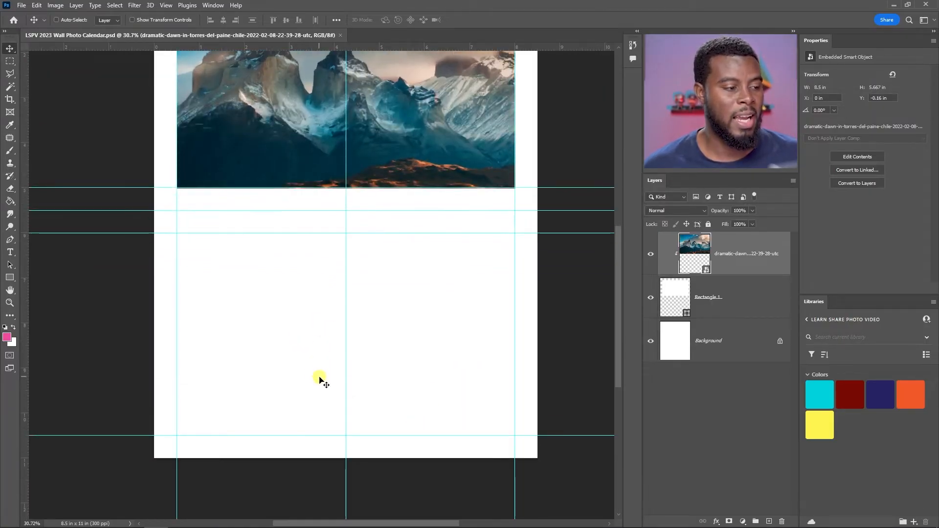
{"action": "scroll", "coordinate": [299, 363], "scroll_direction": "up", "scroll_amount": 1}
{"action": "scroll", "coordinate": [313, 362], "scroll_direction": "up", "scroll_amount": 3}
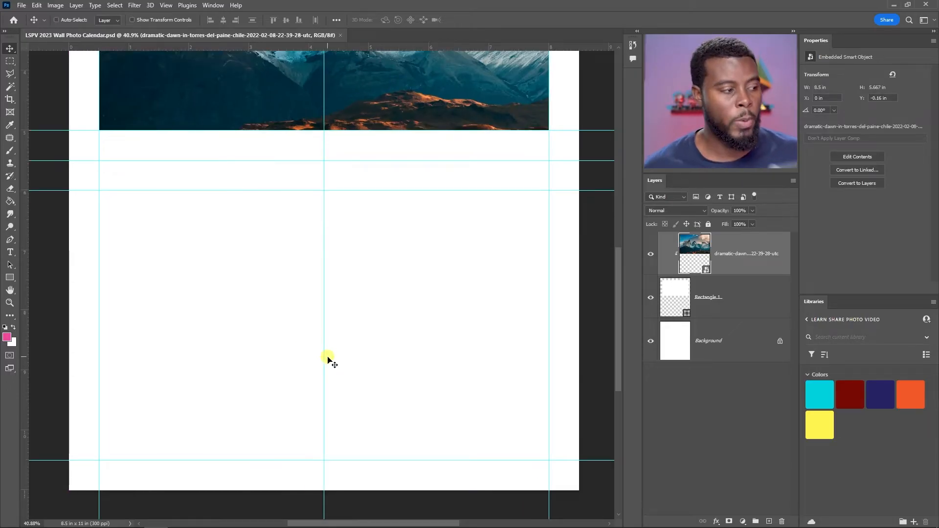
{"action": "key", "text": "u"}
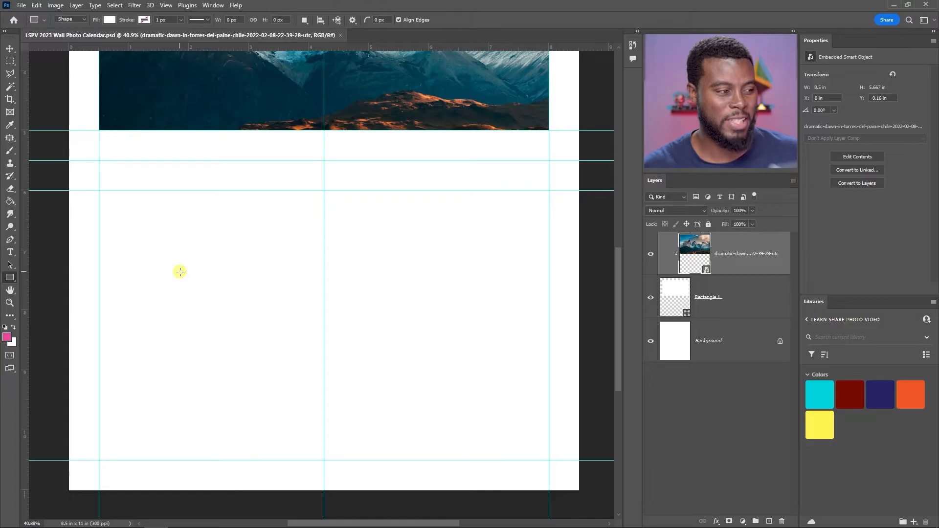
{"action": "scroll", "coordinate": [193, 254], "scroll_direction": "down", "scroll_amount": 2}
{"action": "scroll", "coordinate": [183, 249], "scroll_direction": "up", "scroll_amount": 1}
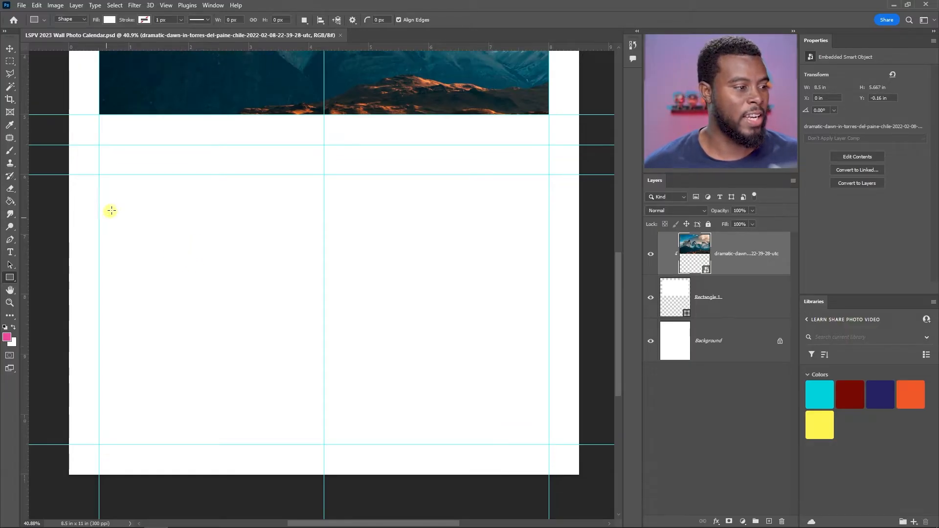
{"action": "left_click_drag", "start_coordinate": [111, 195], "coordinate": [153, 237]}
{"action": "scroll", "coordinate": [108, 205], "scroll_direction": "up", "scroll_amount": 3}
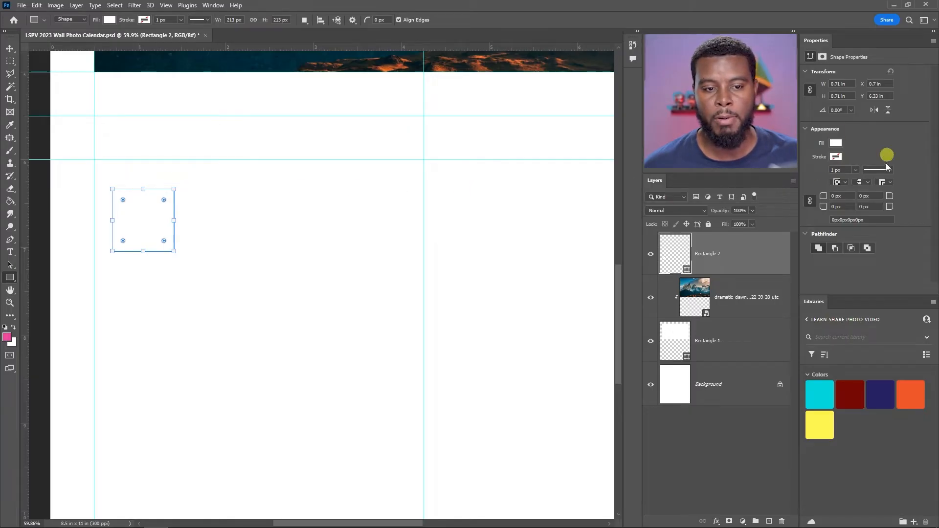
Remove the small square's fill and give it a black 10 px stroke.
{"action": "left_click", "coordinate": [836, 143]}
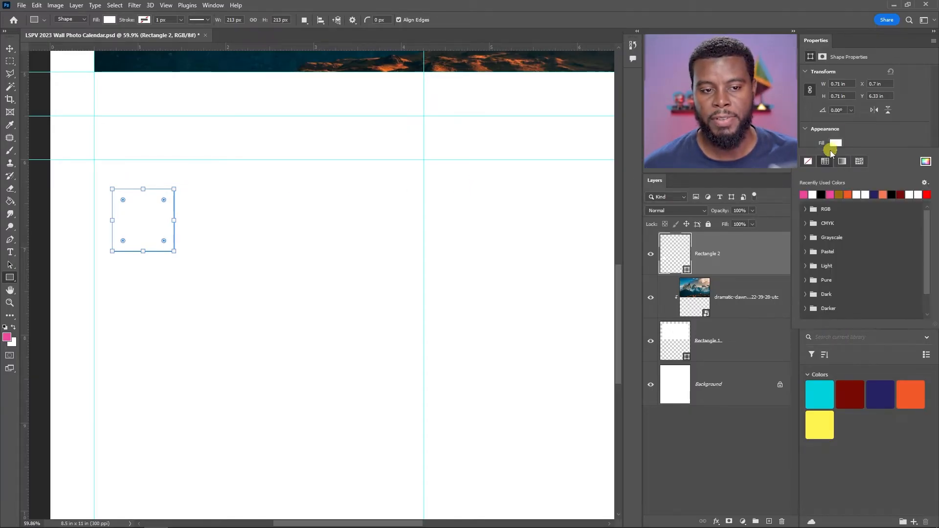
{"action": "left_click", "coordinate": [808, 162]}
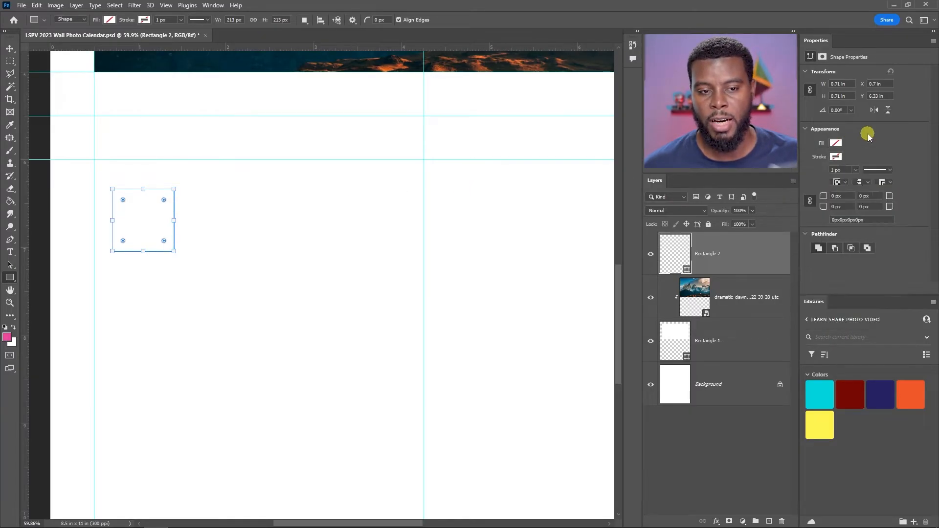
{"action": "left_click", "coordinate": [835, 158]}
{"action": "left_click", "coordinate": [822, 208]}
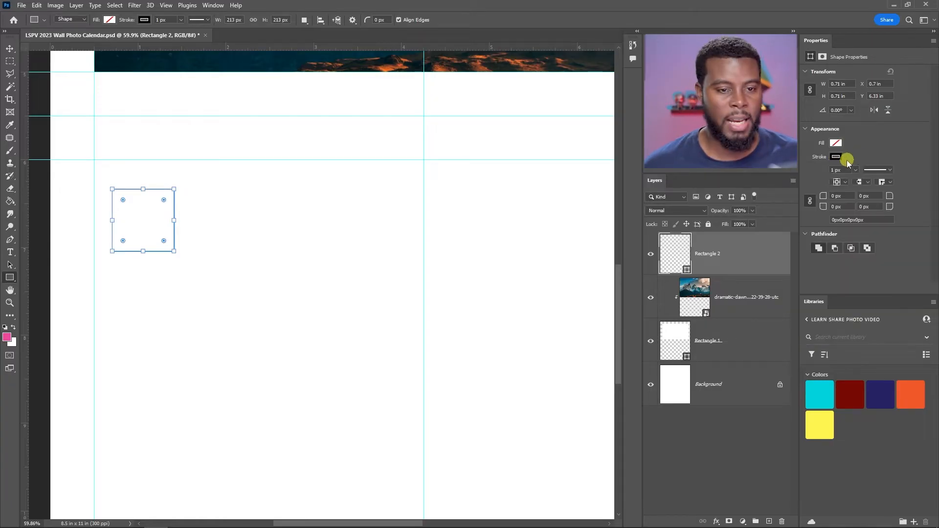
{"action": "left_click_drag", "start_coordinate": [844, 170], "coordinate": [809, 169]}
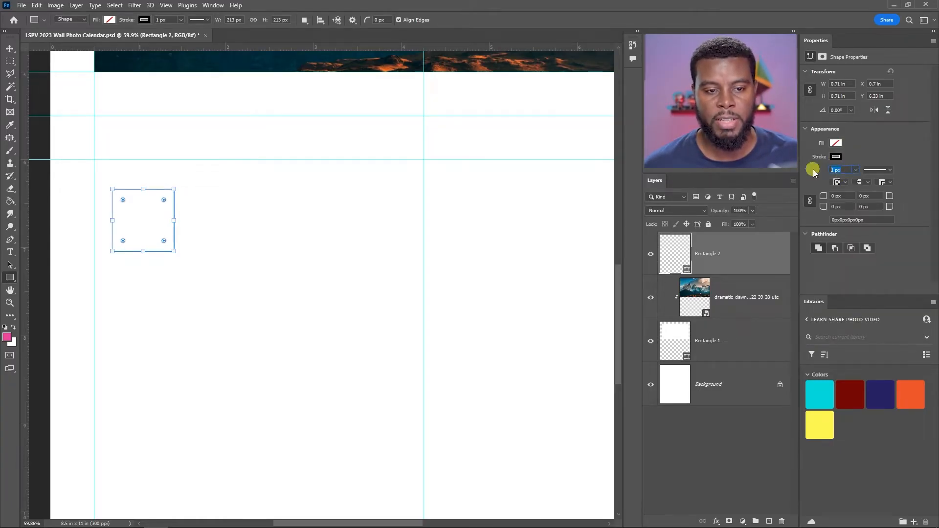
{"action": "type", "text": "10"}
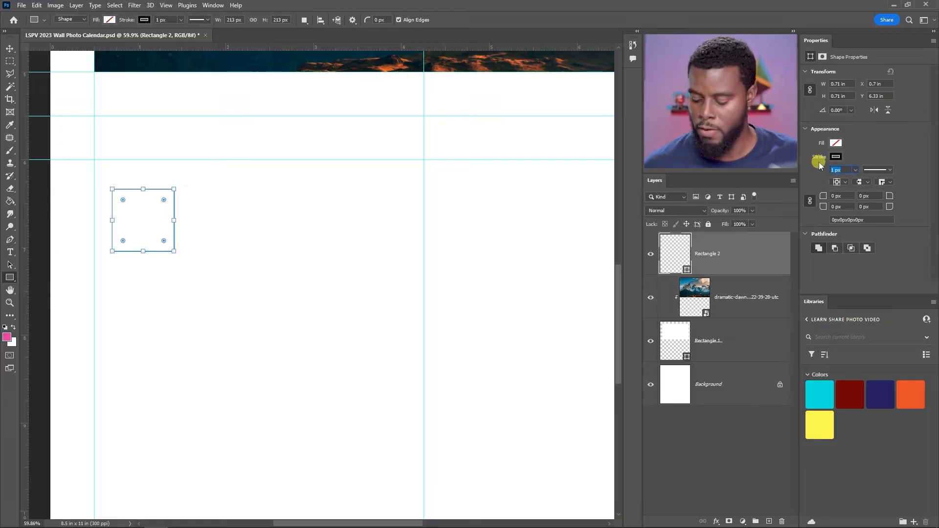
{"action": "key", "text": "Return"}
{"action": "key", "text": "v"}
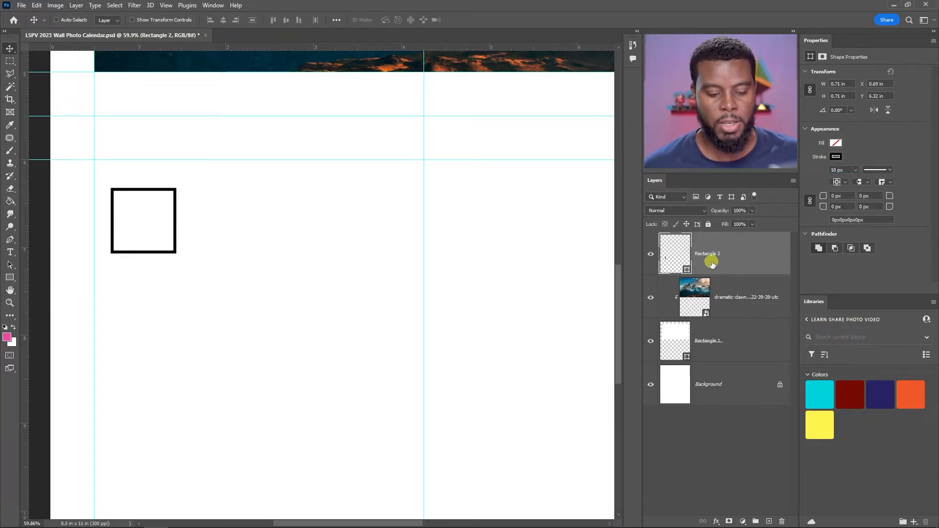
Compare the properties offered for the small square's layer with those of the mountain photo layer.
{"action": "key", "text": "u"}
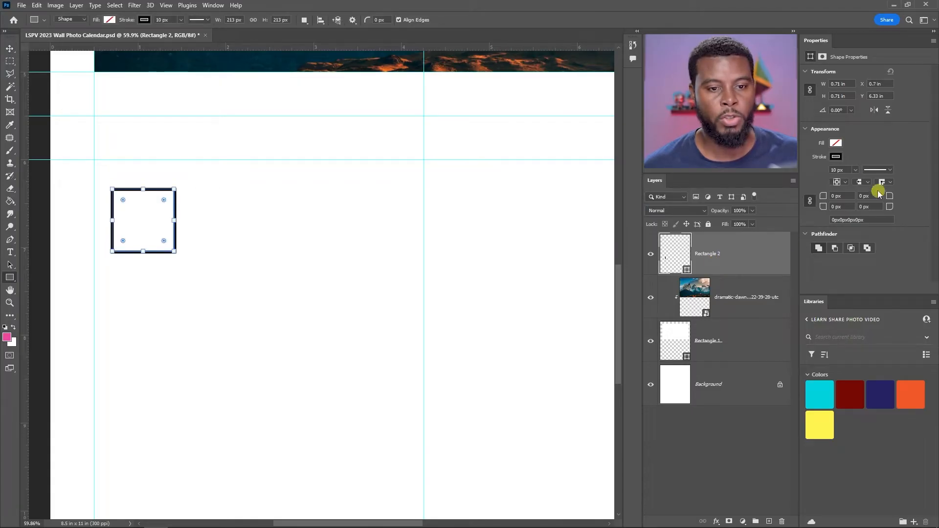
{"action": "left_click", "coordinate": [748, 297]}
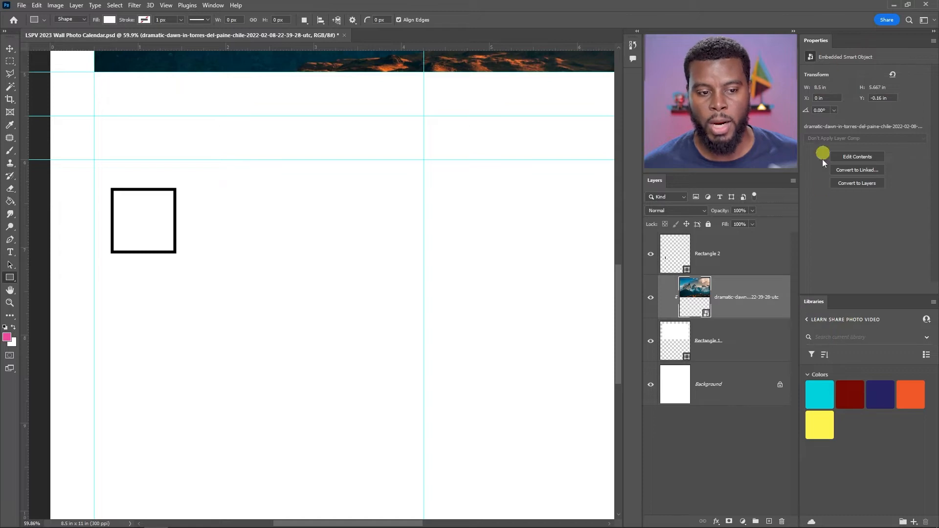
{"action": "left_click", "coordinate": [729, 254]}
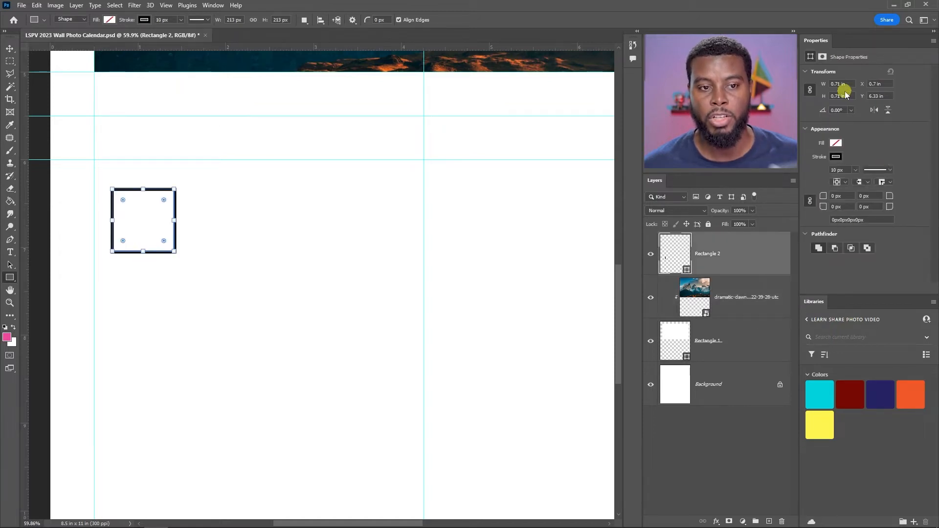
{"action": "left_click", "coordinate": [734, 300]}
{"action": "key", "text": "v"}
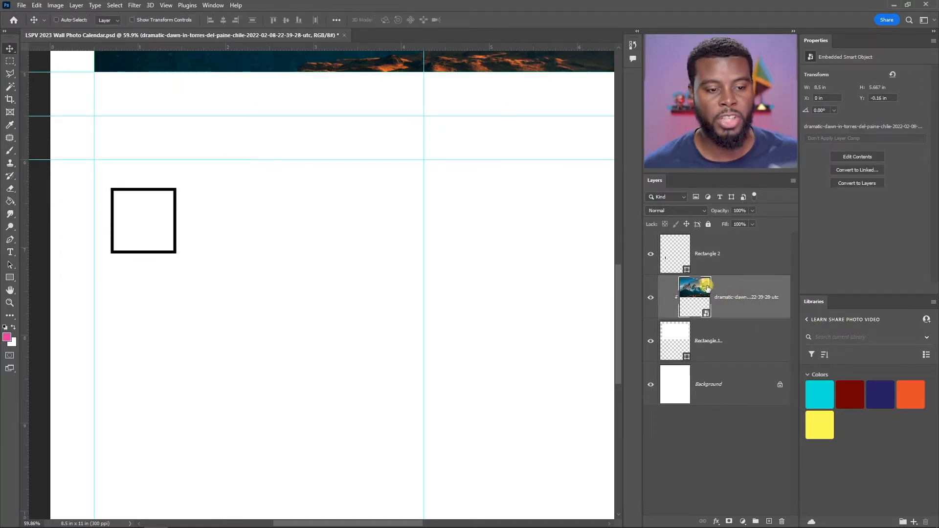
{"action": "left_click", "coordinate": [731, 253]}
{"action": "left_click", "coordinate": [725, 300]}
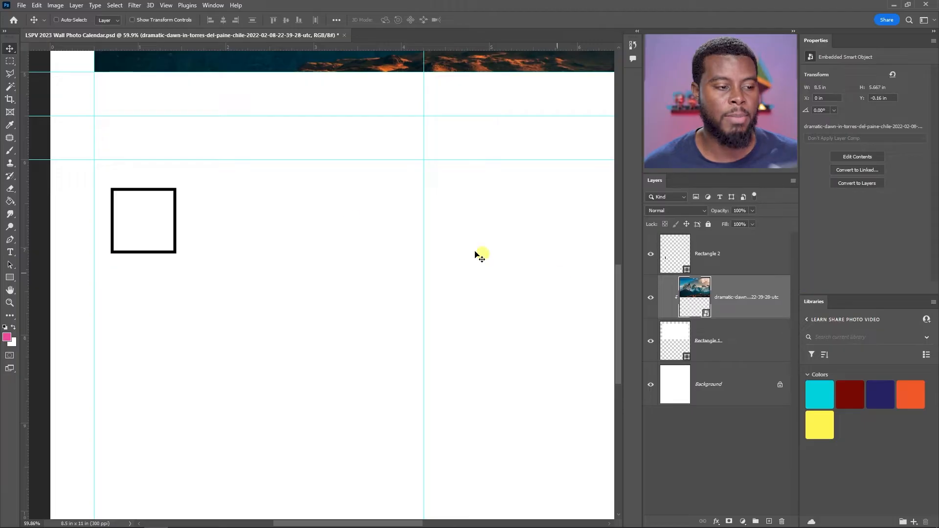
Toggle the visibility of the rectangle layer beneath the mountain photo to check which shape it holds.
{"action": "scroll", "coordinate": [329, 195], "scroll_direction": "down", "scroll_amount": 3}
{"action": "scroll", "coordinate": [300, 210], "scroll_direction": "right", "scroll_amount": 2}
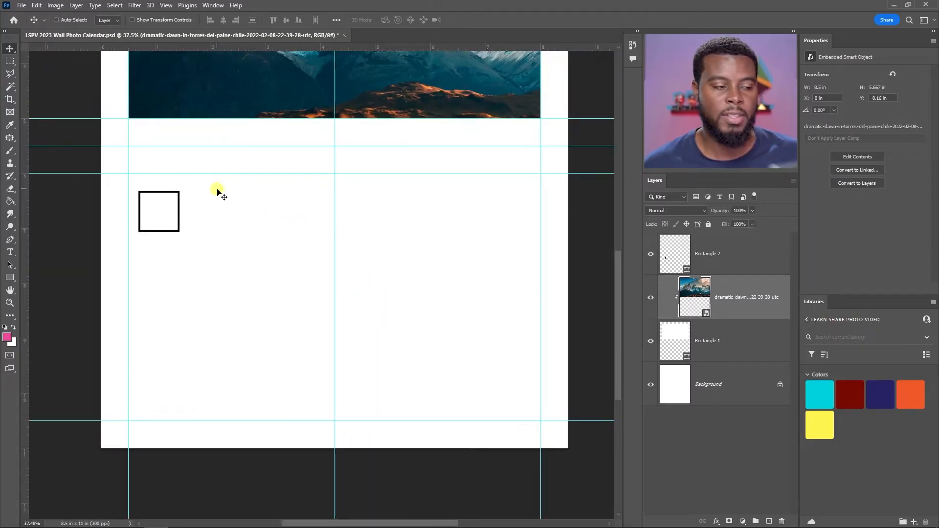
{"action": "scroll", "coordinate": [218, 191], "scroll_direction": "up", "scroll_amount": 1}
{"action": "left_click", "coordinate": [718, 254]}
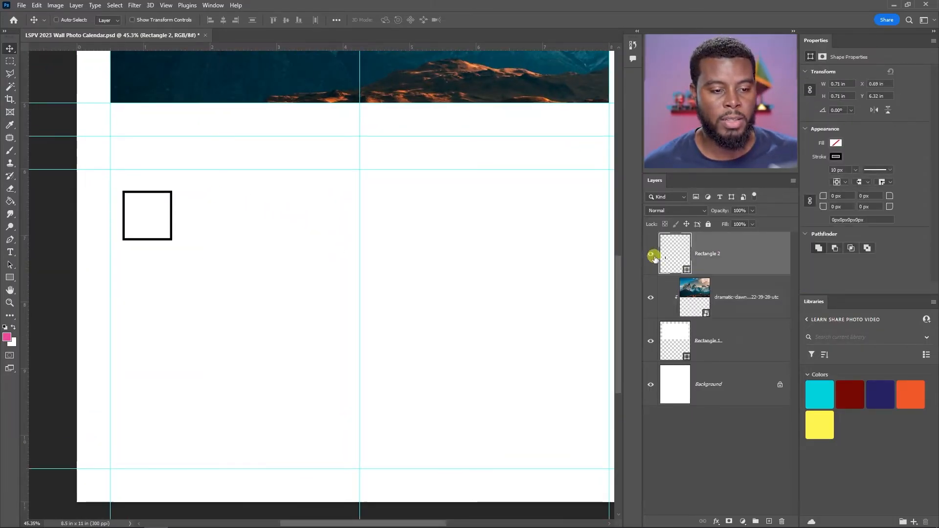
{"action": "left_click", "coordinate": [651, 342]}
{"action": "left_click", "coordinate": [651, 341]}
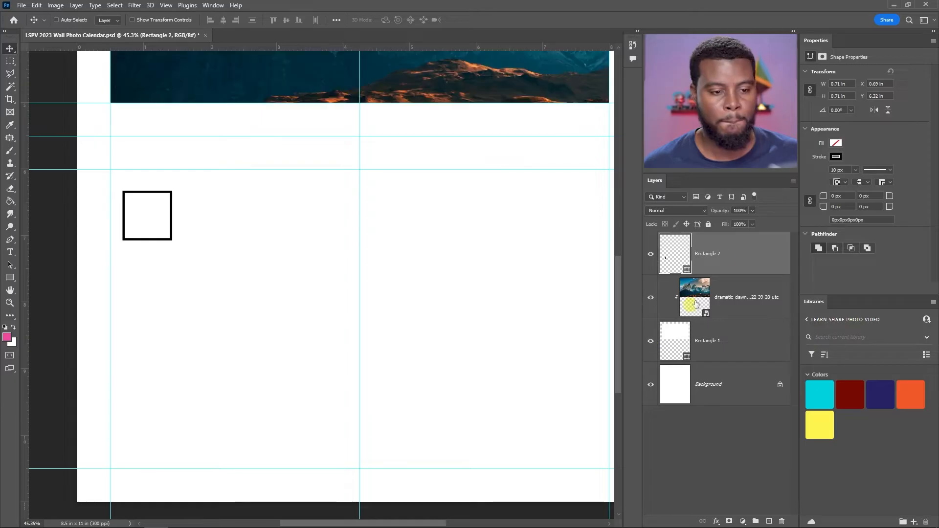
{"action": "left_click", "coordinate": [649, 343]}
{"action": "left_click", "coordinate": [651, 342]}
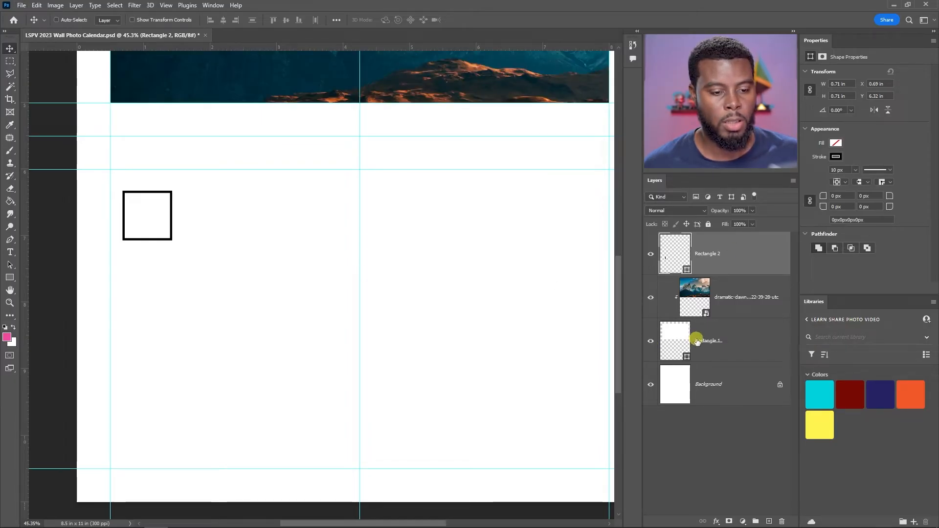
Rename the layer of the large rectangle that clips the mountain photo as "Photo Rectangle".
{"action": "left_click", "coordinate": [709, 340]}
{"action": "double_click", "coordinate": [705, 343]}
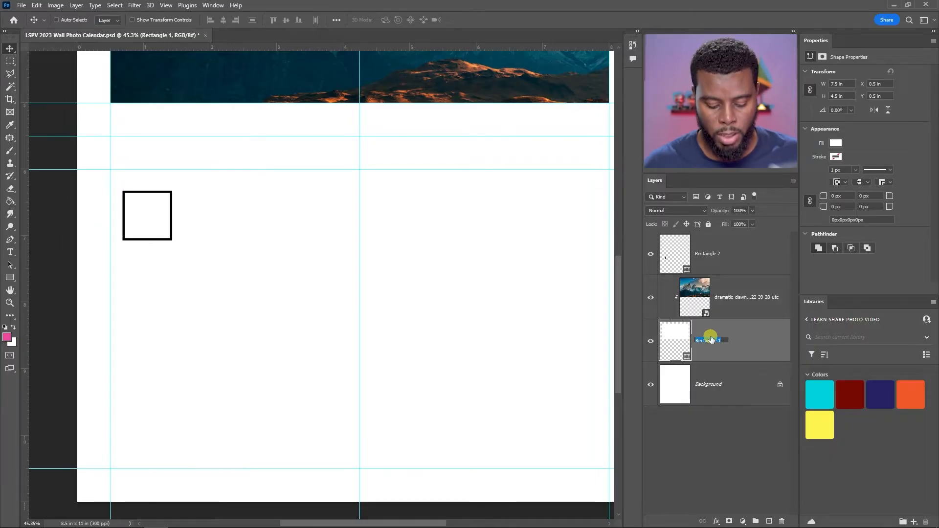
{"action": "type", "text": "Photo Rectan"}
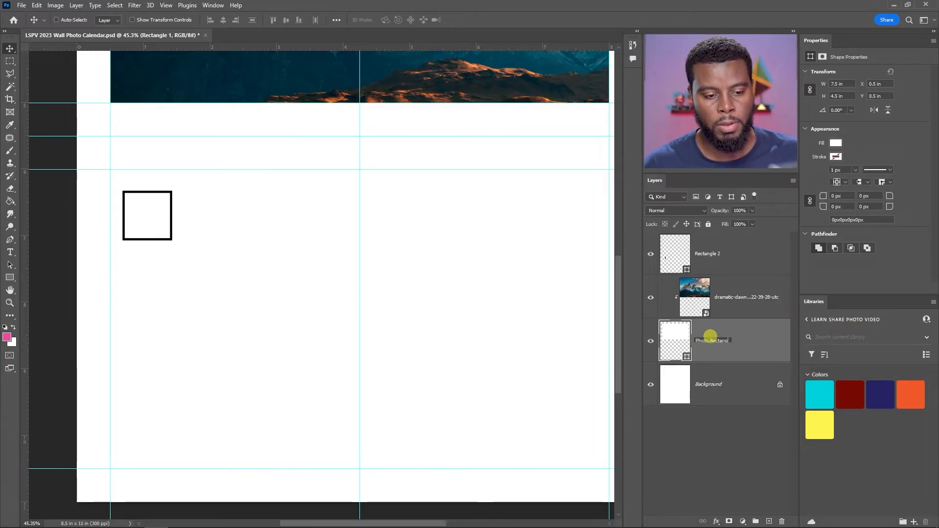
{"action": "type", "text": "gle"}
{"action": "key", "text": "Return"}
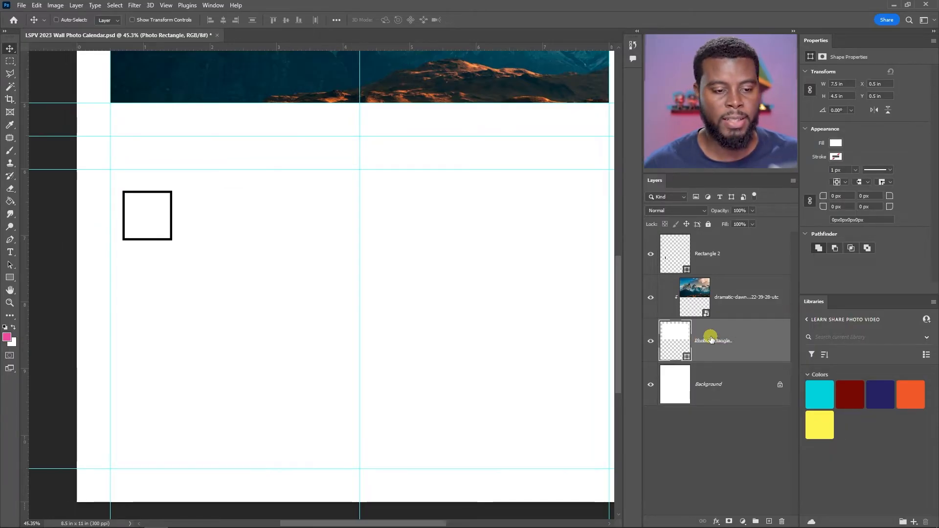
Rename the small square's layer as "Rectangle 1".
{"action": "double_click", "coordinate": [717, 256]}
{"action": "left_click", "coordinate": [724, 253]}
{"action": "key", "text": "BackSpace"}
{"action": "type", "text": "1"}
{"action": "key", "text": "Return"}
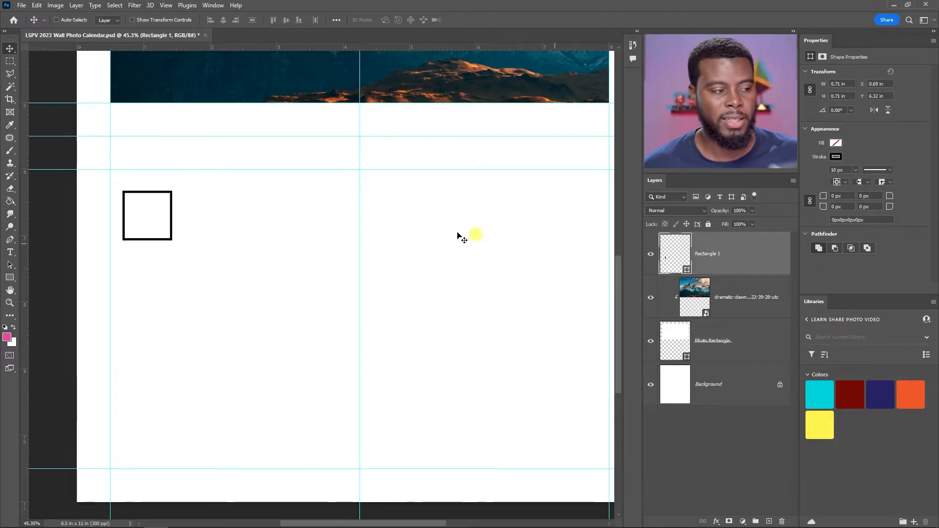
{"action": "scroll", "coordinate": [357, 218], "scroll_direction": "down", "scroll_amount": 2}
{"action": "scroll", "coordinate": [328, 218], "scroll_direction": "up", "scroll_amount": 1}
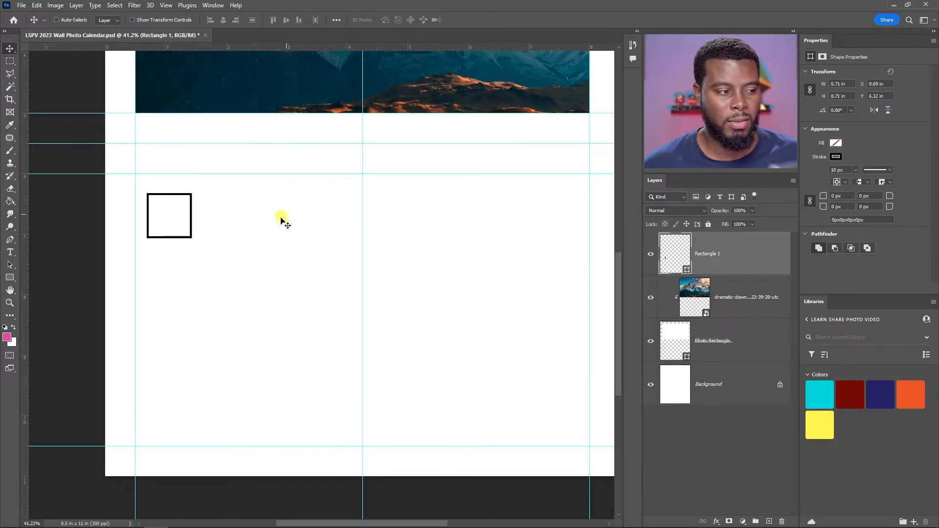
{"action": "left_click_drag", "start_coordinate": [202, 214], "coordinate": [227, 217]}
{"action": "scroll", "coordinate": [198, 216], "scroll_direction": "up", "scroll_amount": 5}
{"action": "key", "text": "ctrl+z"}
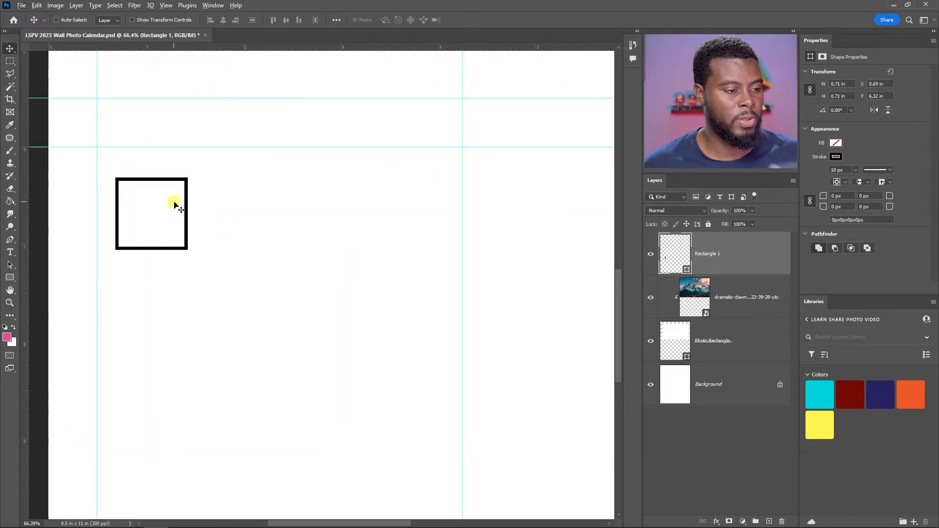
Duplicate the small square and place the copy level with it, directly against its right edge.
{"action": "scroll", "coordinate": [174, 201], "scroll_direction": "up", "scroll_amount": 2}
{"action": "scroll", "coordinate": [175, 203], "scroll_direction": "up", "scroll_amount": 1}
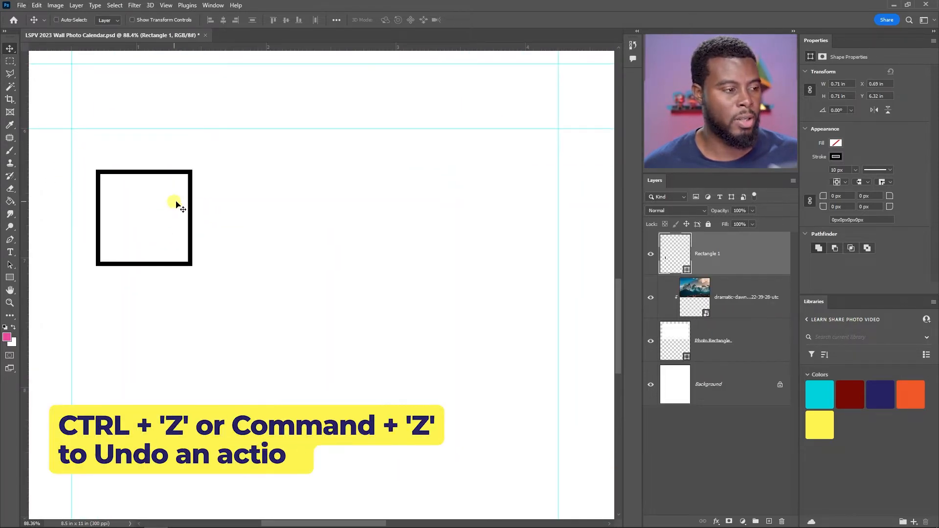
{"action": "scroll", "coordinate": [171, 208], "scroll_direction": "right", "scroll_amount": 4}
{"action": "scroll", "coordinate": [172, 209], "scroll_direction": "left", "scroll_amount": 3}
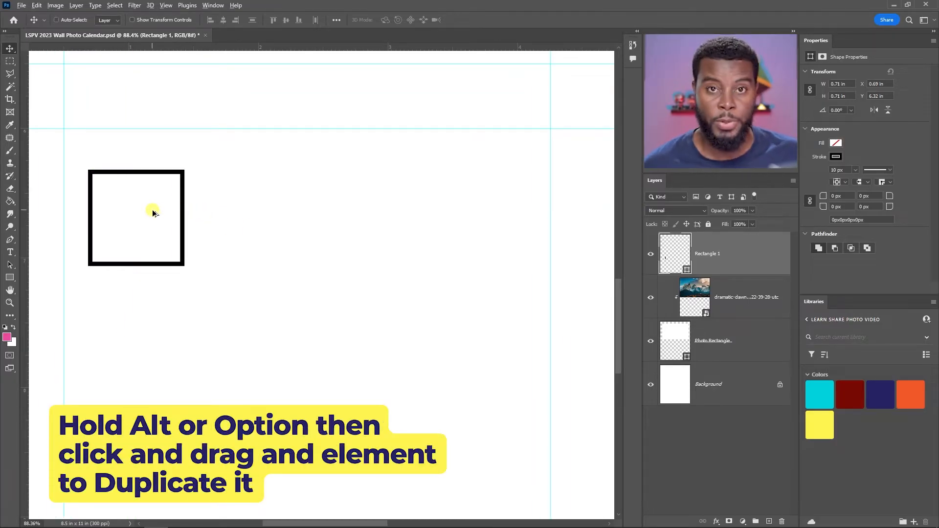
{"action": "left_click_drag", "start_coordinate": [153, 213], "coordinate": [246, 220]}
{"action": "scroll", "coordinate": [161, 193], "scroll_direction": "up", "scroll_amount": 3}
{"action": "scroll", "coordinate": [199, 189], "scroll_direction": "down", "scroll_amount": 3}
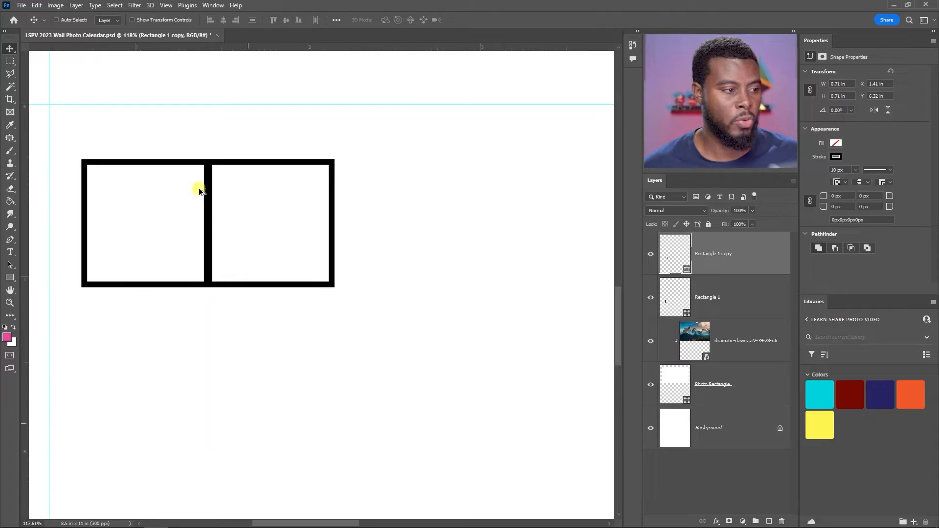
Shift the copied square slightly left to X 1.4 in so the adjoining borders overlap as a single line.
{"action": "scroll", "coordinate": [197, 192], "scroll_direction": "up", "scroll_amount": 5}
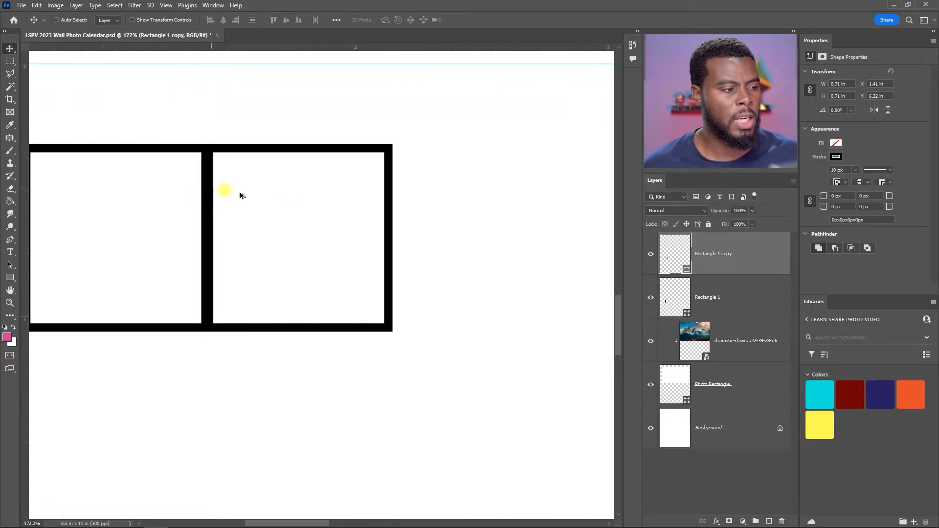
{"action": "left_click_drag", "start_coordinate": [313, 216], "coordinate": [310, 210]}
{"action": "scroll", "coordinate": [234, 215], "scroll_direction": "down", "scroll_amount": 4}
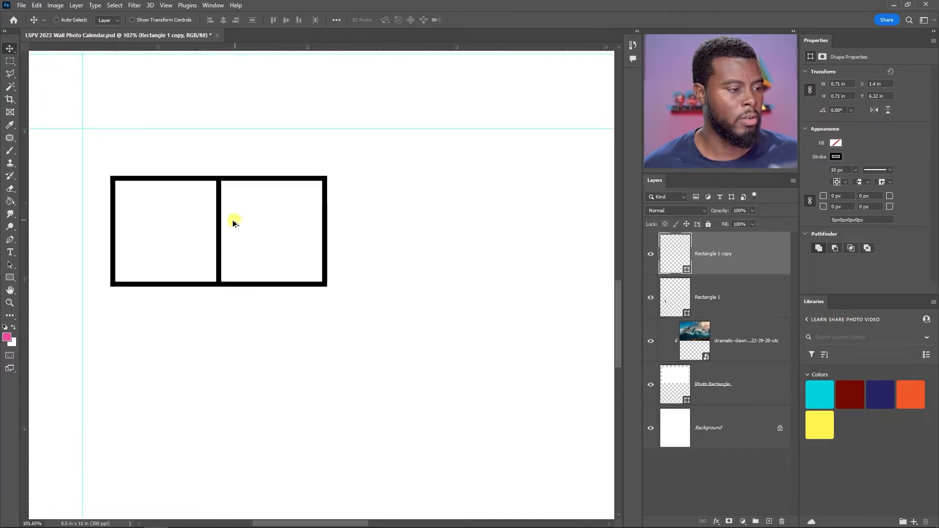
Duplicate the second square to its right at X 2.11 in, overlapping the shared border to make a third box.
{"action": "scroll", "coordinate": [205, 221], "scroll_direction": "up", "scroll_amount": 2}
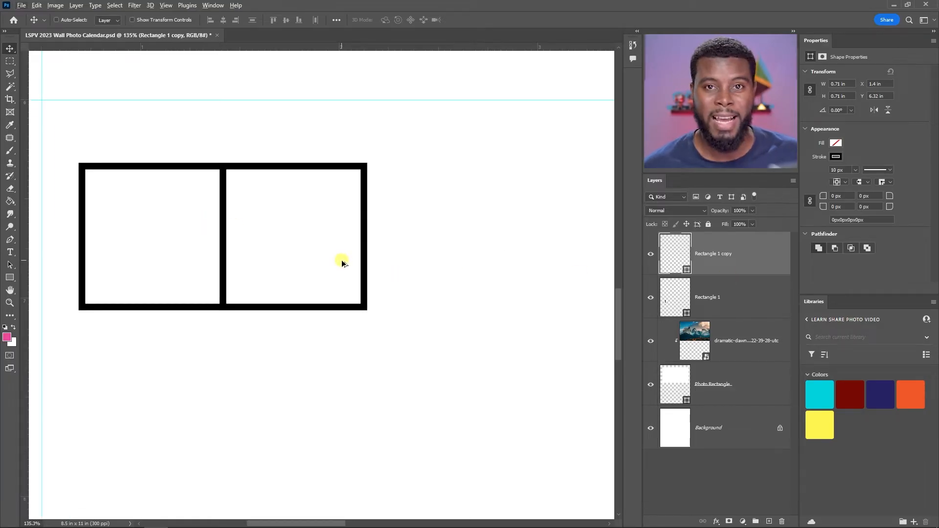
{"action": "scroll", "coordinate": [333, 261], "scroll_direction": "right", "scroll_amount": 1}
{"action": "scroll", "coordinate": [273, 244], "scroll_direction": "down", "scroll_amount": 6}
{"action": "left_click_drag", "start_coordinate": [274, 244], "coordinate": [354, 243]}
{"action": "scroll", "coordinate": [325, 243], "scroll_direction": "up", "scroll_amount": 9}
{"action": "scroll", "coordinate": [342, 246], "scroll_direction": "down", "scroll_amount": 3}
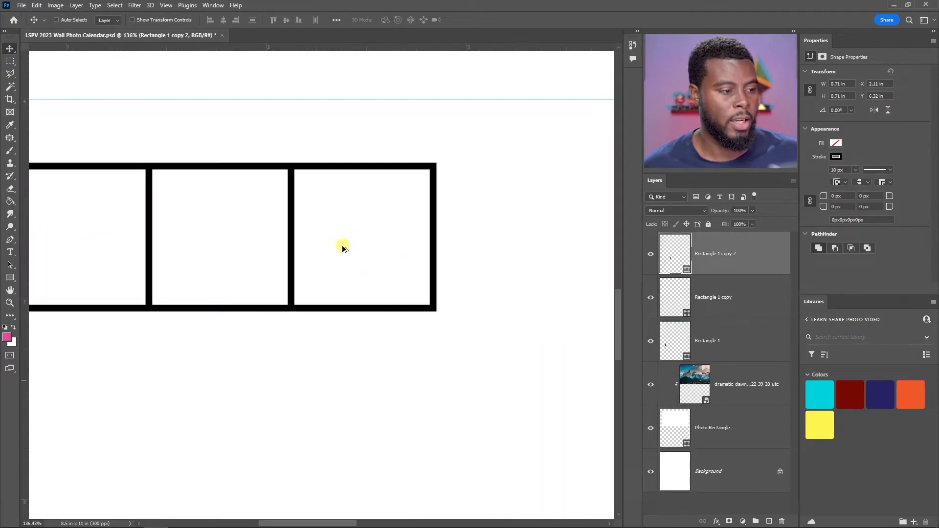
{"action": "left_click", "coordinate": [726, 338], "text": "shift"}
{"action": "scroll", "coordinate": [386, 243], "scroll_direction": "down", "scroll_amount": 1}
{"action": "scroll", "coordinate": [343, 242], "scroll_direction": "down", "scroll_amount": 3}
{"action": "left_click_drag", "start_coordinate": [264, 231], "coordinate": [485, 243]}
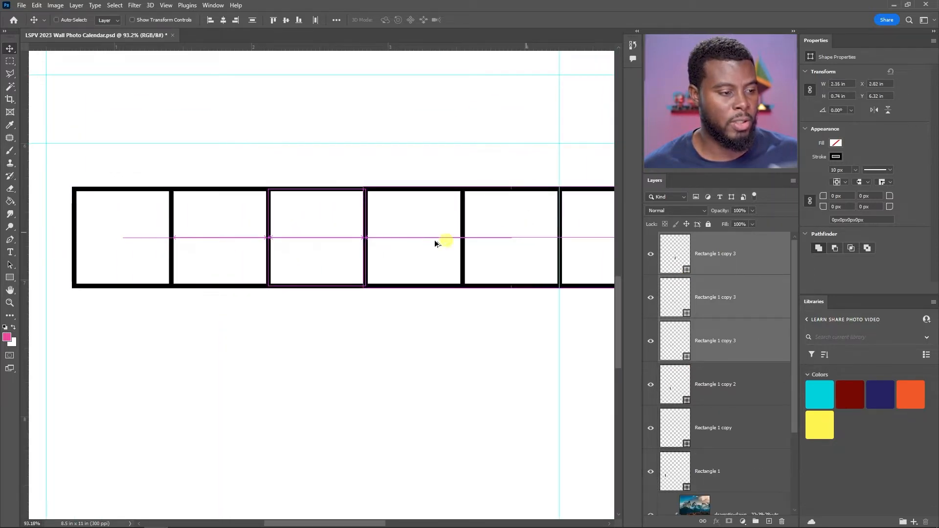
{"action": "scroll", "coordinate": [400, 235], "scroll_direction": "down", "scroll_amount": 5}
{"action": "scroll", "coordinate": [411, 238], "scroll_direction": "right", "scroll_amount": 1}
{"action": "scroll", "coordinate": [350, 236], "scroll_direction": "up", "scroll_amount": 2}
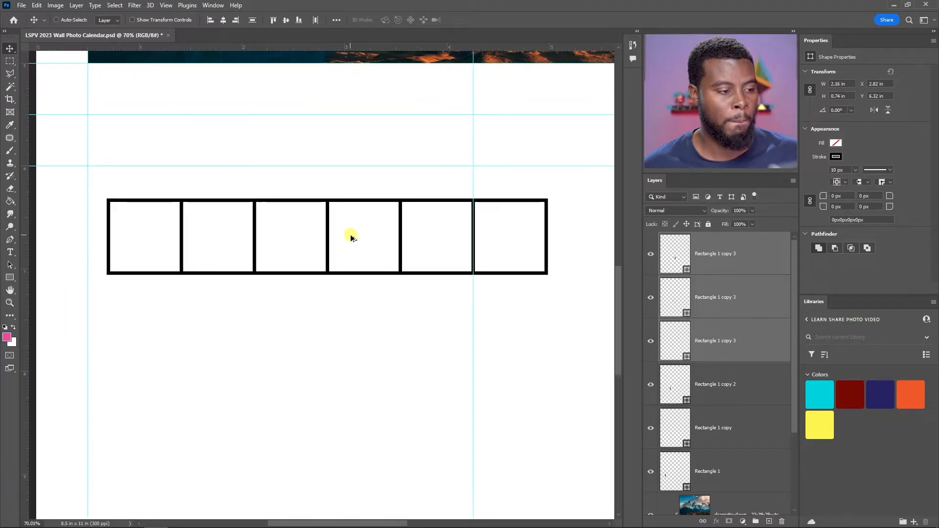
{"action": "scroll", "coordinate": [364, 234], "scroll_direction": "right", "scroll_amount": 2}
{"action": "key", "text": "ctrl+z"}
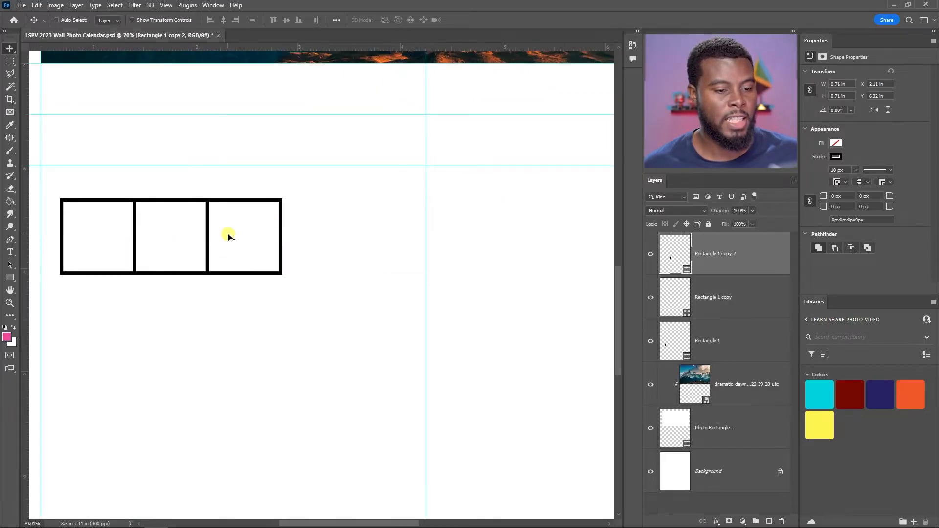
Duplicate all three squares together to the right at X 2.82 in, overlapping the shared border to form six boxes.
{"action": "scroll", "coordinate": [227, 235], "scroll_direction": "left", "scroll_amount": 2}
{"action": "scroll", "coordinate": [228, 236], "scroll_direction": "up", "scroll_amount": 1}
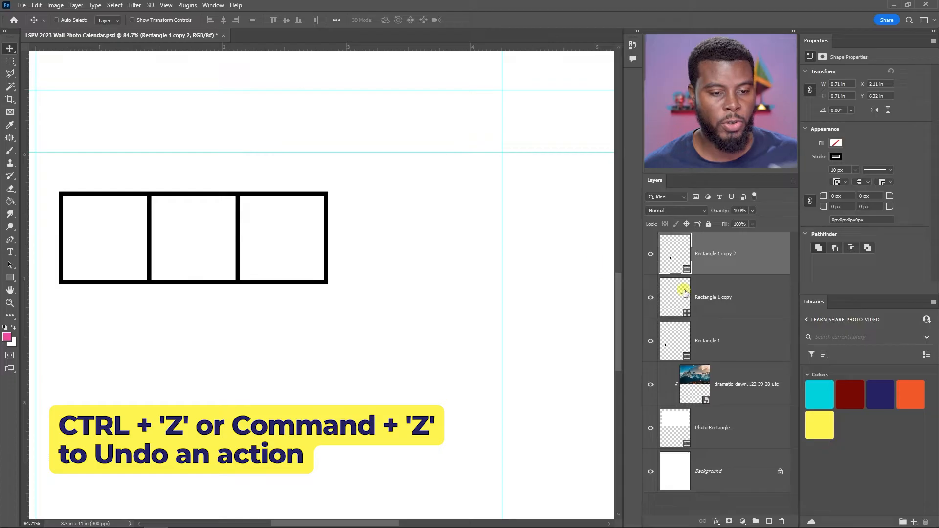
{"action": "left_click", "coordinate": [716, 347], "text": "shift"}
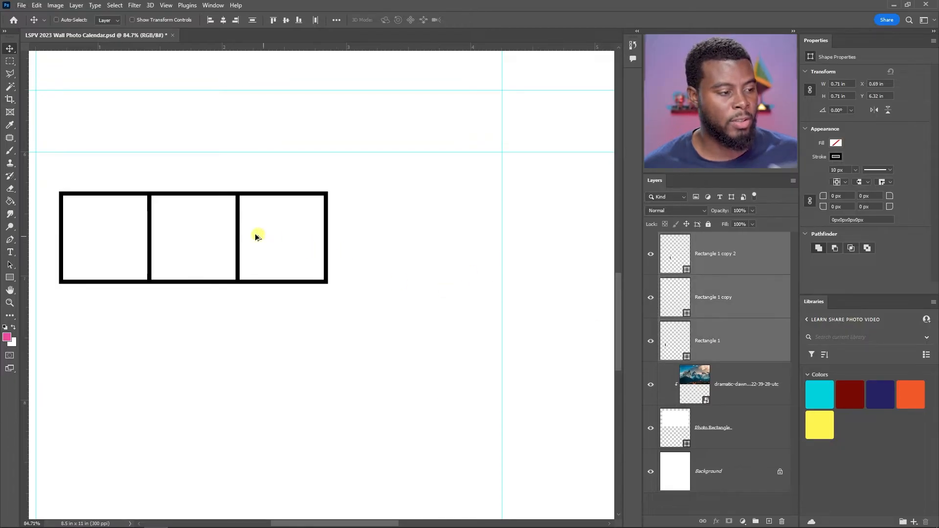
{"action": "left_click_drag", "start_coordinate": [150, 233], "coordinate": [412, 240]}
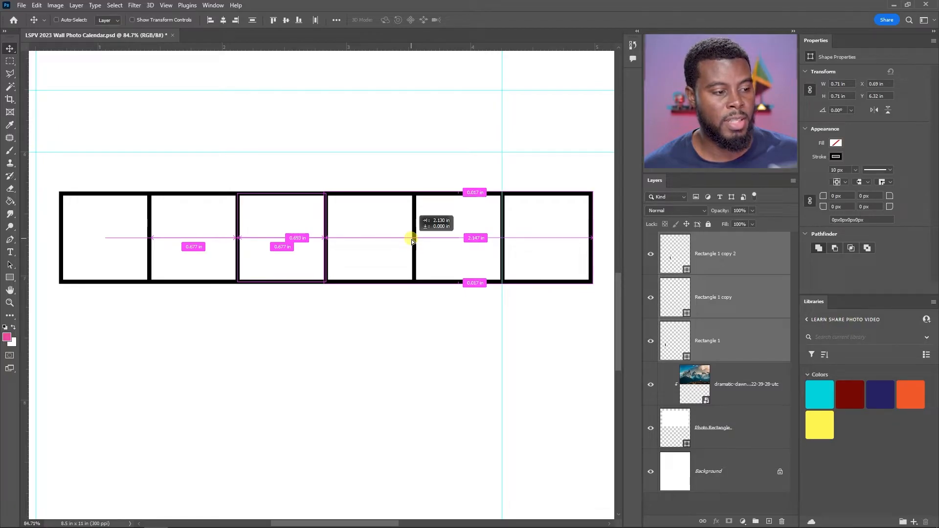
{"action": "left_click_drag", "start_coordinate": [411, 240], "coordinate": [411, 240]}
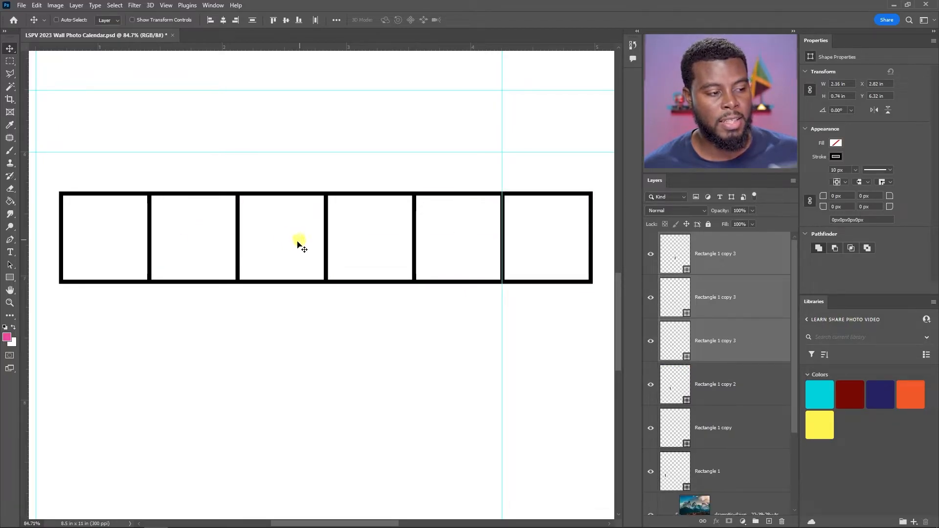
Check the Smart Guides setting among the document's display options.
{"action": "scroll", "coordinate": [410, 228], "scroll_direction": "right", "scroll_amount": 1}
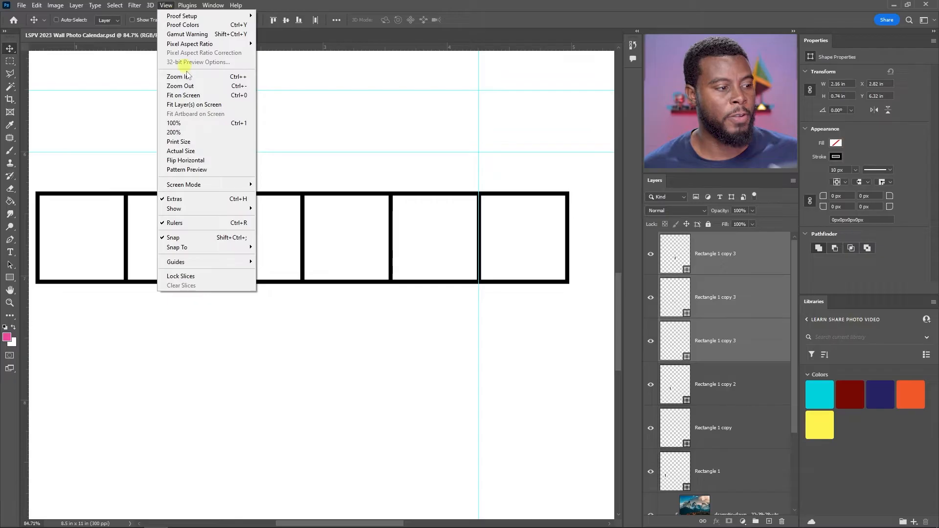
{"action": "mouse_move", "coordinate": [221, 207]}
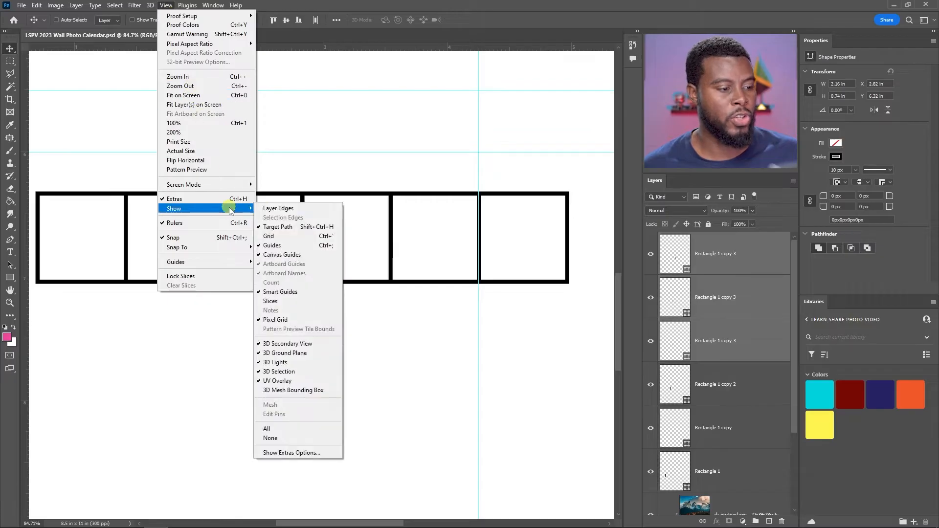
{"action": "left_click", "coordinate": [316, 292]}
Duplicate the sixth square to its right at X 4.95 in, overlapping the shared border to complete a seven-box row.
{"action": "scroll", "coordinate": [350, 248], "scroll_direction": "down", "scroll_amount": 3}
{"action": "scroll", "coordinate": [351, 245], "scroll_direction": "right", "scroll_amount": 2}
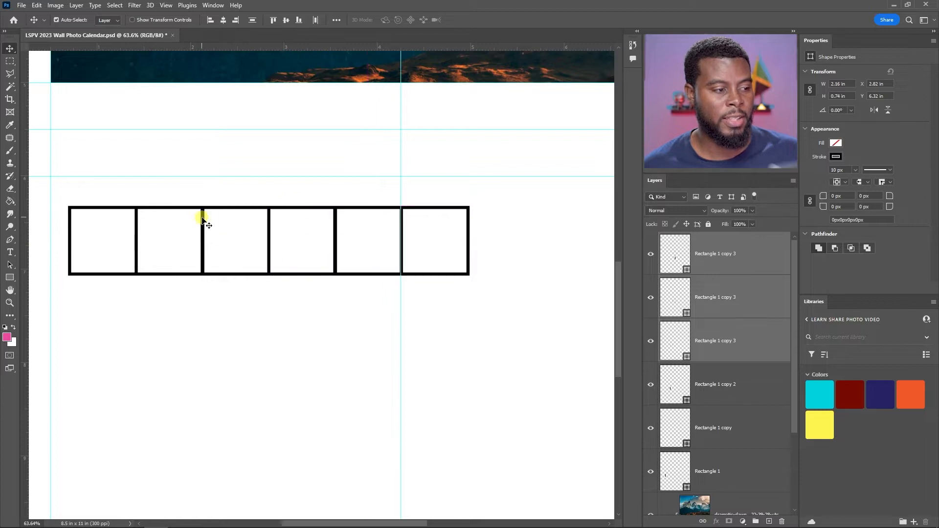
{"action": "left_click", "coordinate": [741, 260]}
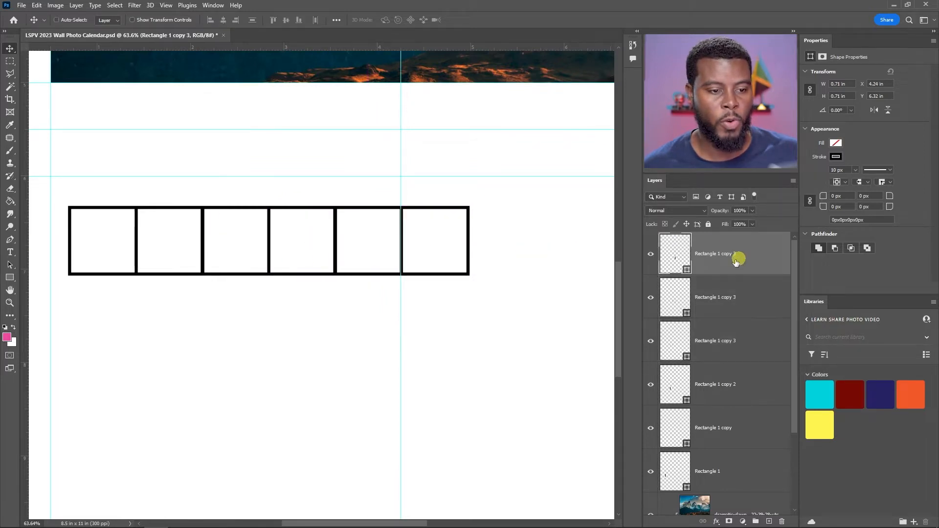
{"action": "left_click_drag", "start_coordinate": [449, 240], "coordinate": [485, 237]}
{"action": "scroll", "coordinate": [503, 241], "scroll_direction": "up", "scroll_amount": 5}
{"action": "scroll", "coordinate": [477, 235], "scroll_direction": "down", "scroll_amount": 6}
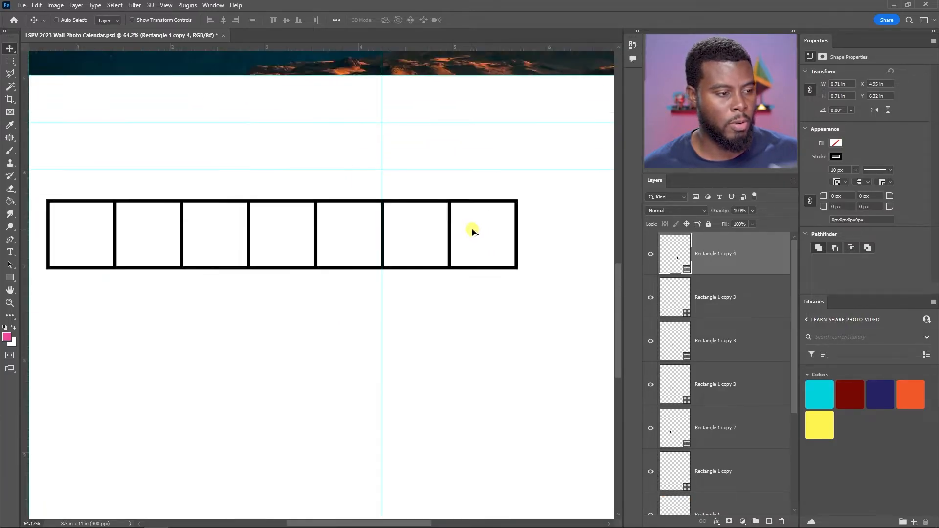
{"action": "scroll", "coordinate": [475, 237], "scroll_direction": "up", "scroll_amount": 1}
{"action": "scroll", "coordinate": [469, 225], "scroll_direction": "left", "scroll_amount": 1}
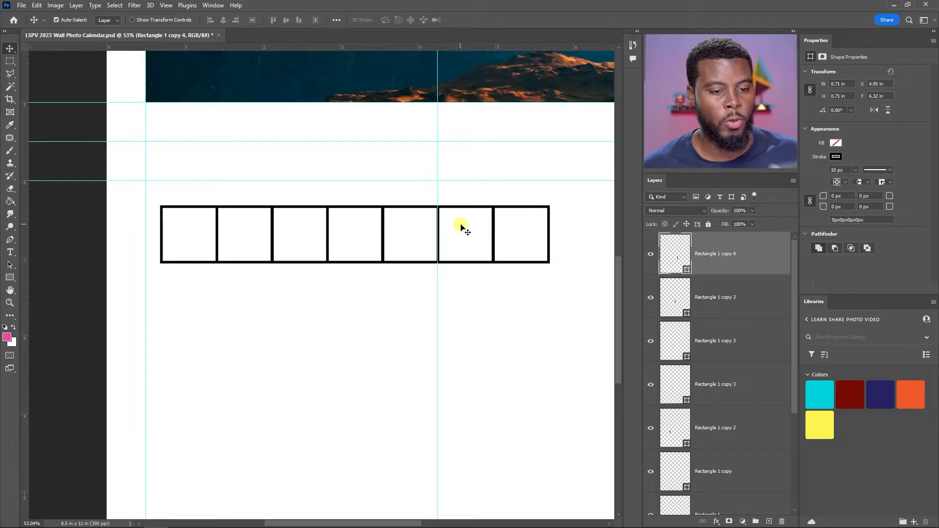
Rename the first square's layer as "Sunday" and save the document.
{"action": "scroll", "coordinate": [721, 323], "scroll_direction": "down", "scroll_amount": 3}
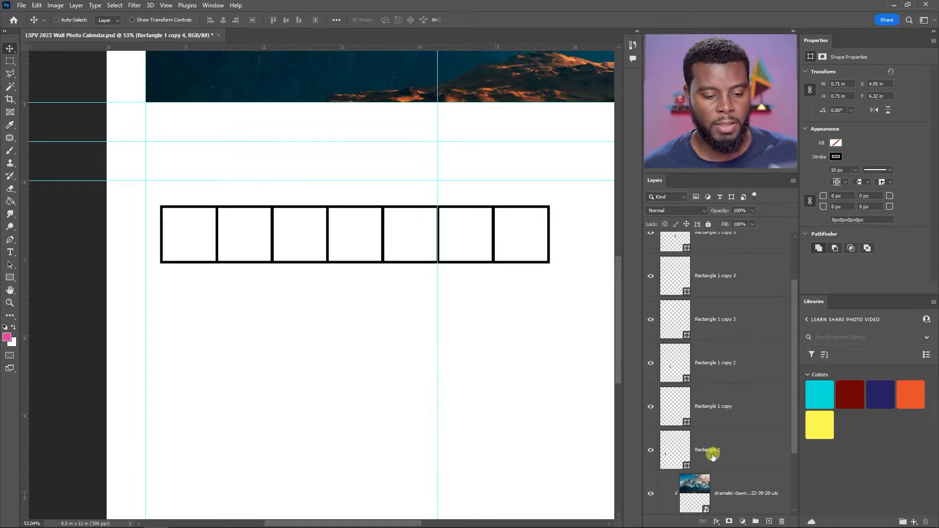
{"action": "double_click", "coordinate": [710, 406]}
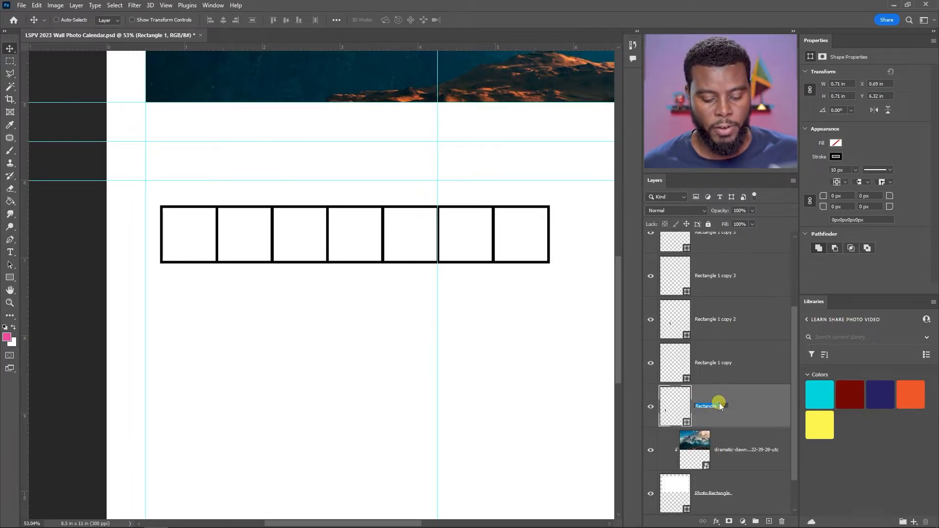
{"action": "key", "text": "Return"}
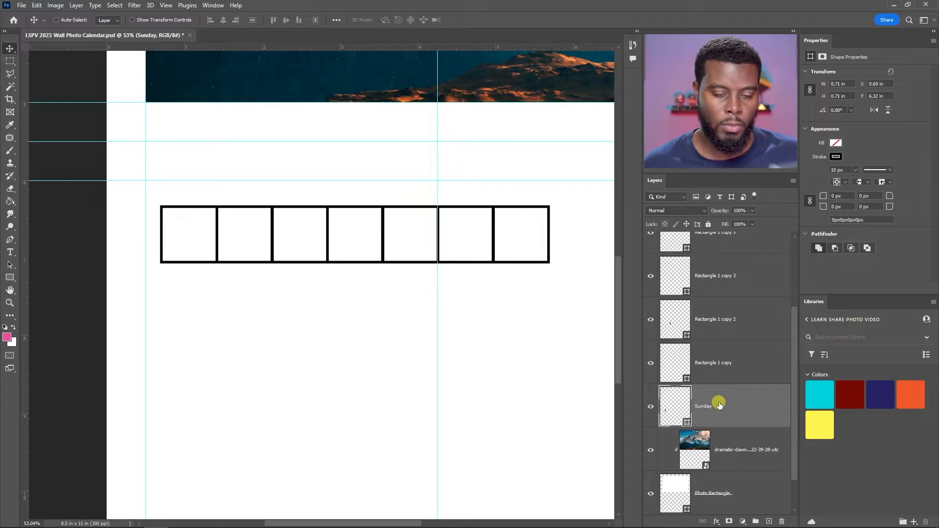
{"action": "key", "text": "ctrl+s"}
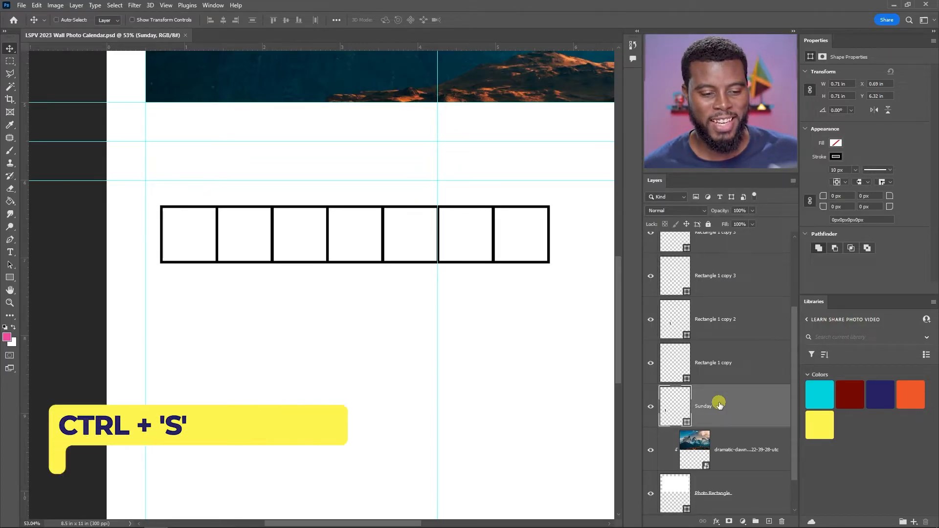
Rename the second and third boxes' layers as "Monday" and "Tuesday".
{"action": "double_click", "coordinate": [715, 363]}
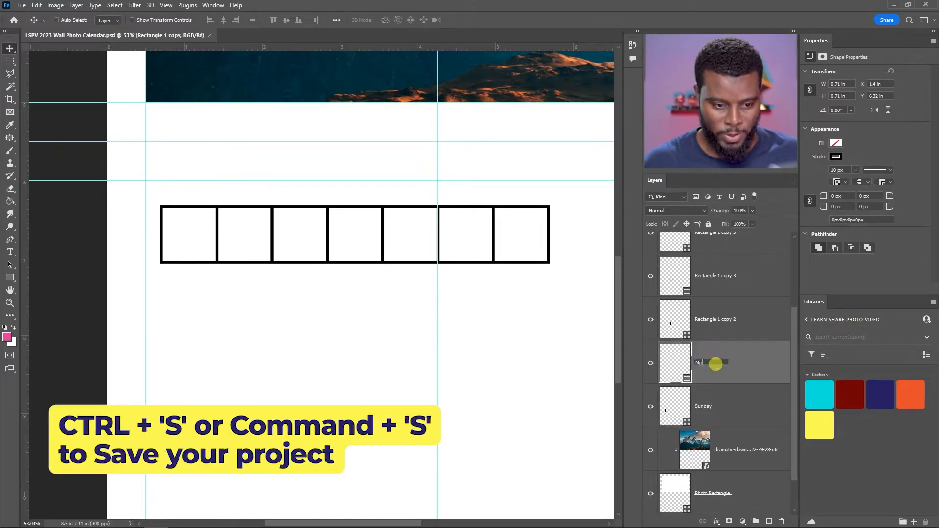
{"action": "key", "text": "shift+Tab"}
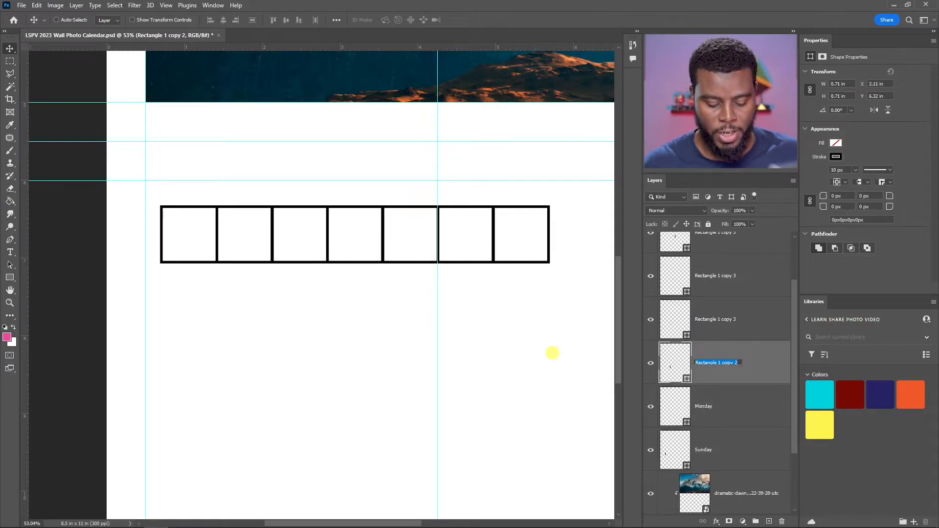
{"action": "type", "text": "Tuesday"}
{"action": "key", "text": "Return"}
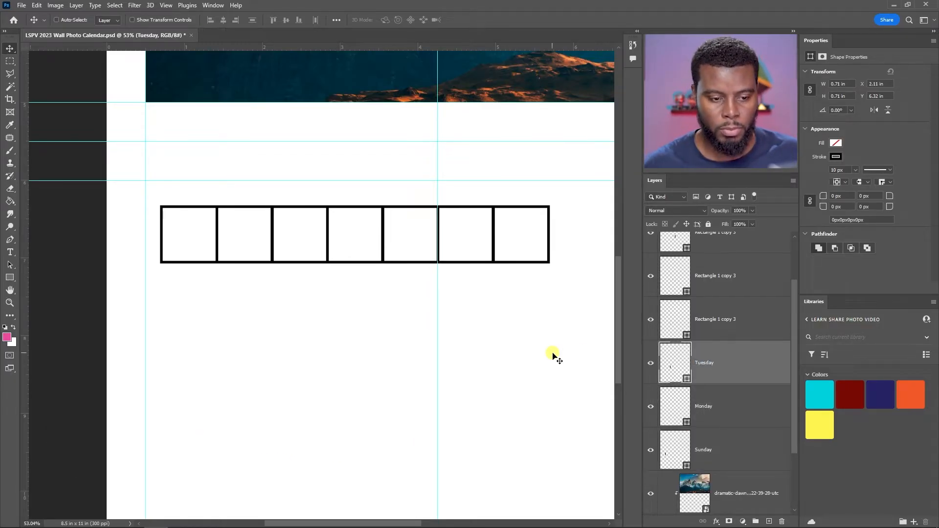
Rename the fourth and fifth boxes' layers as "Wednesday" and "Thursday".
{"action": "double_click", "coordinate": [717, 321]}
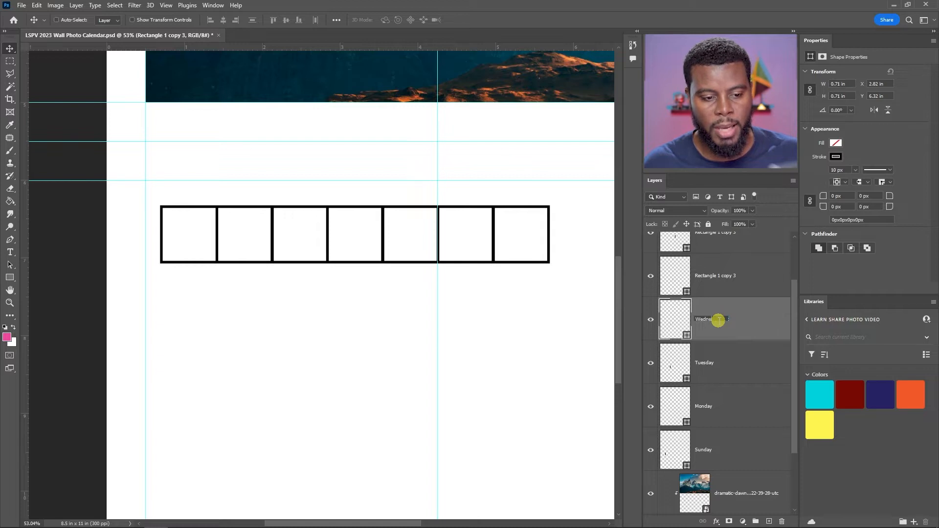
{"action": "key", "text": "Return"}
{"action": "scroll", "coordinate": [704, 340], "scroll_direction": "up", "scroll_amount": 2}
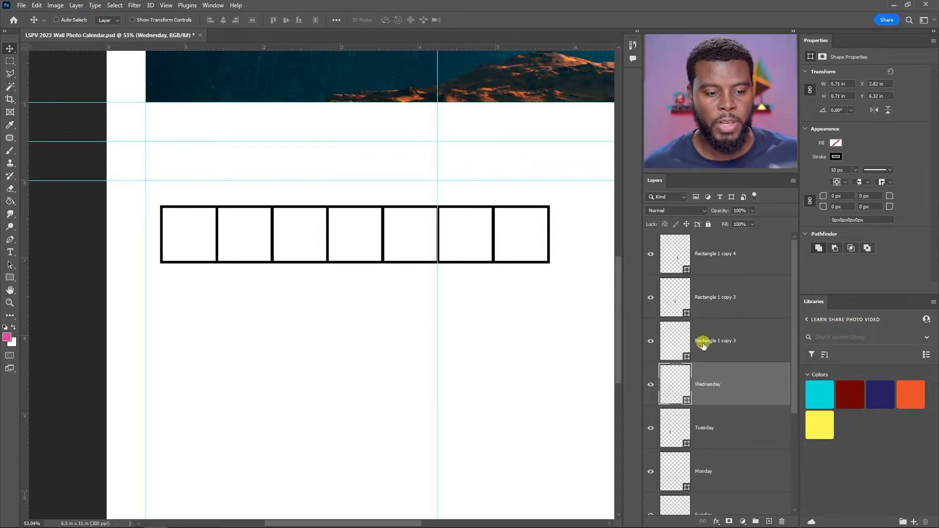
{"action": "double_click", "coordinate": [713, 341]}
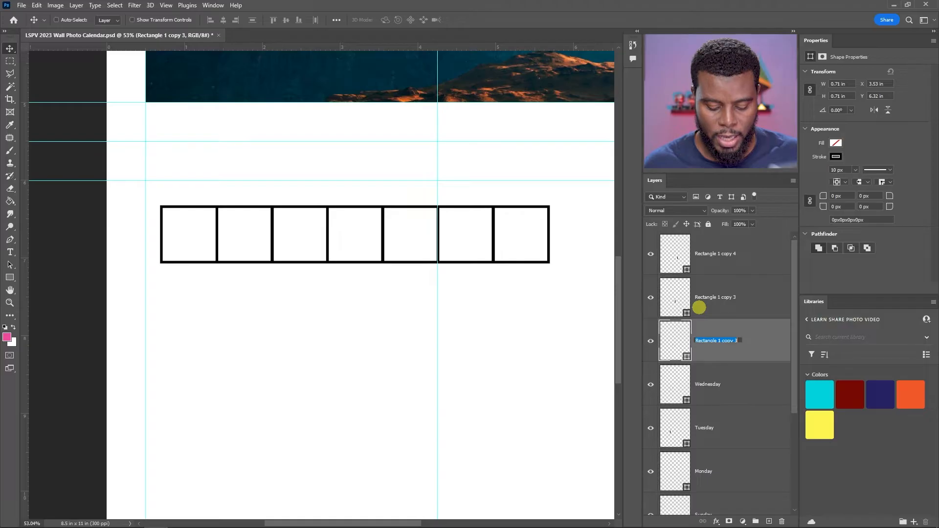
{"action": "key", "text": "Return"}
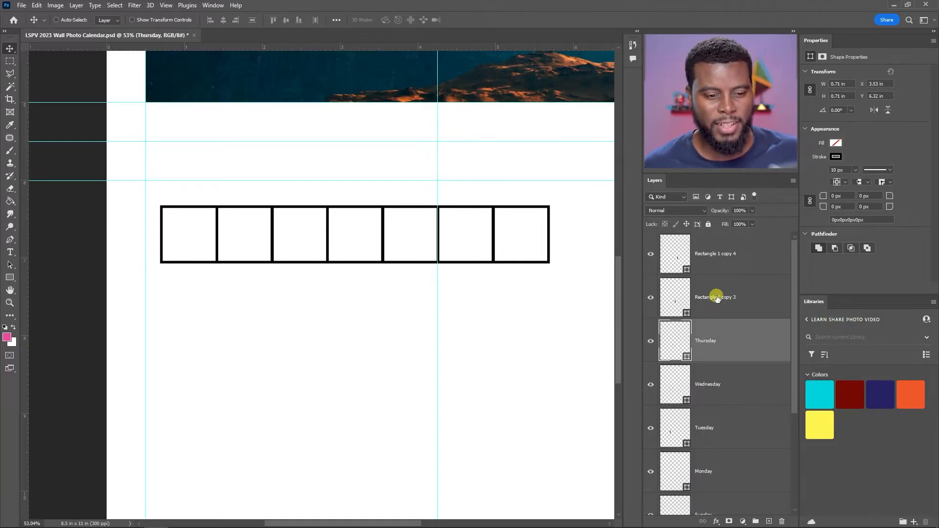
Rename the sixth and seventh boxes' layers as "Friday" and "Saturday".
{"action": "double_click", "coordinate": [716, 297]}
{"action": "type", "text": "Friday"}
{"action": "key", "text": "Return"}
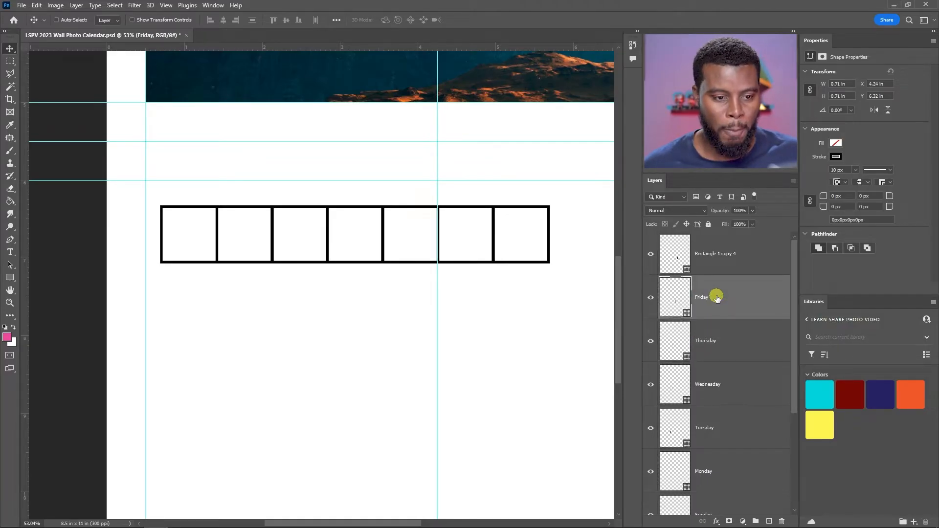
{"action": "double_click", "coordinate": [712, 253]}
{"action": "type", "text": "Sat"}
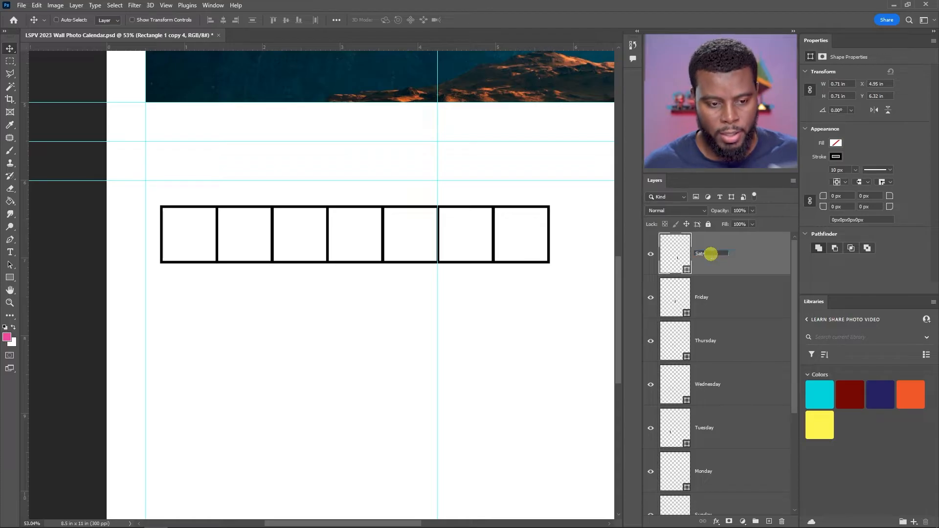
{"action": "type", "text": "urday"}
{"action": "key", "text": "Return"}
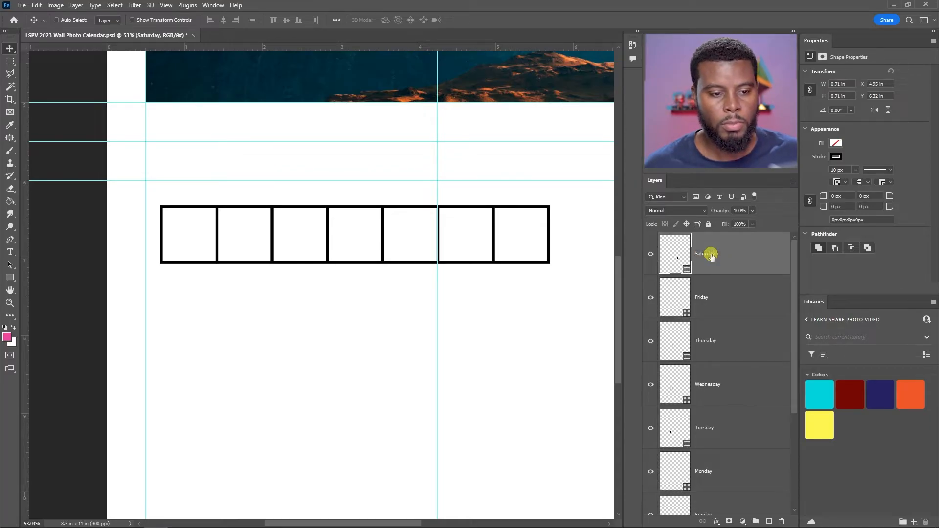
Group the seven weekday layers from Saturday to Sunday and name the group "Week 1".
{"action": "scroll", "coordinate": [727, 312], "scroll_direction": "down", "scroll_amount": 2}
{"action": "scroll", "coordinate": [724, 301], "scroll_direction": "up", "scroll_amount": 2}
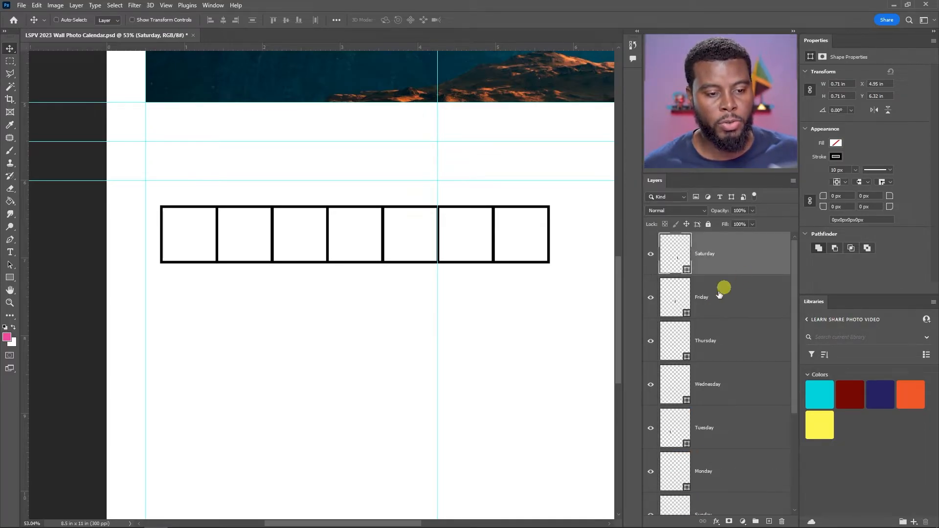
{"action": "scroll", "coordinate": [720, 295], "scroll_direction": "down", "scroll_amount": 1}
{"action": "left_click", "coordinate": [722, 465], "text": "shift"}
{"action": "scroll", "coordinate": [717, 377], "scroll_direction": "down", "scroll_amount": 2}
{"action": "scroll", "coordinate": [719, 374], "scroll_direction": "up", "scroll_amount": 3}
{"action": "key", "text": "ctrl+g"}
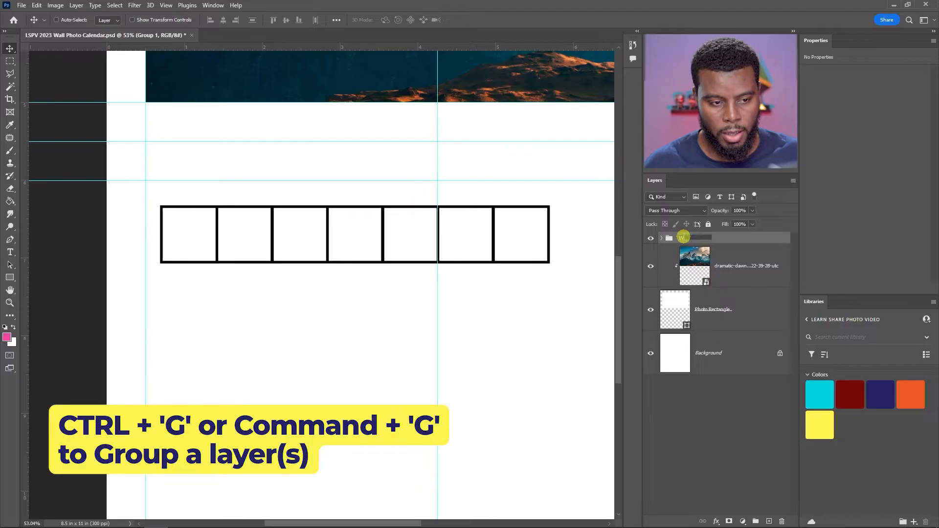
{"action": "left_click", "coordinate": [684, 237]}
{"action": "type", "text": "Week 1"}
{"action": "key", "text": "Return"}
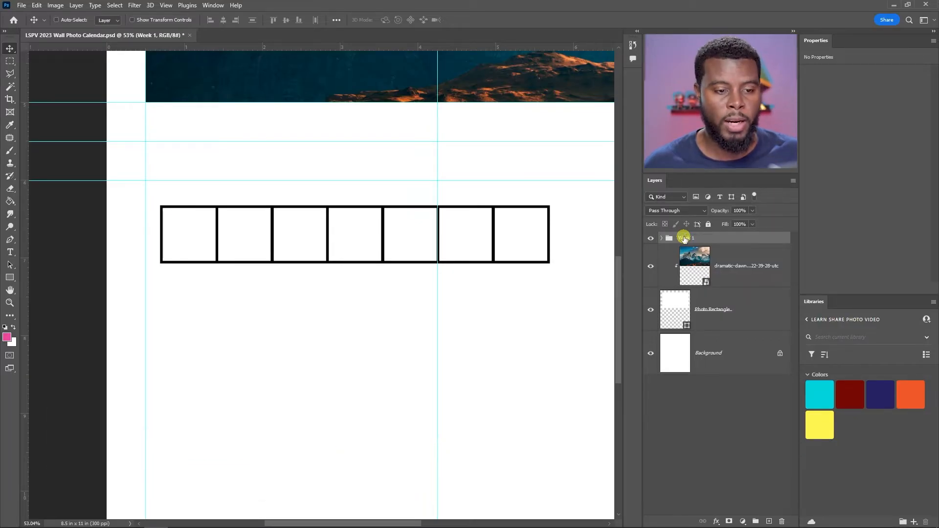
Duplicate the Week 1 group and place the copy directly below the first row of boxes.
{"action": "scroll", "coordinate": [477, 224], "scroll_direction": "down", "scroll_amount": 3}
{"action": "scroll", "coordinate": [430, 231], "scroll_direction": "right", "scroll_amount": 1}
{"action": "scroll", "coordinate": [324, 234], "scroll_direction": "up", "scroll_amount": 2}
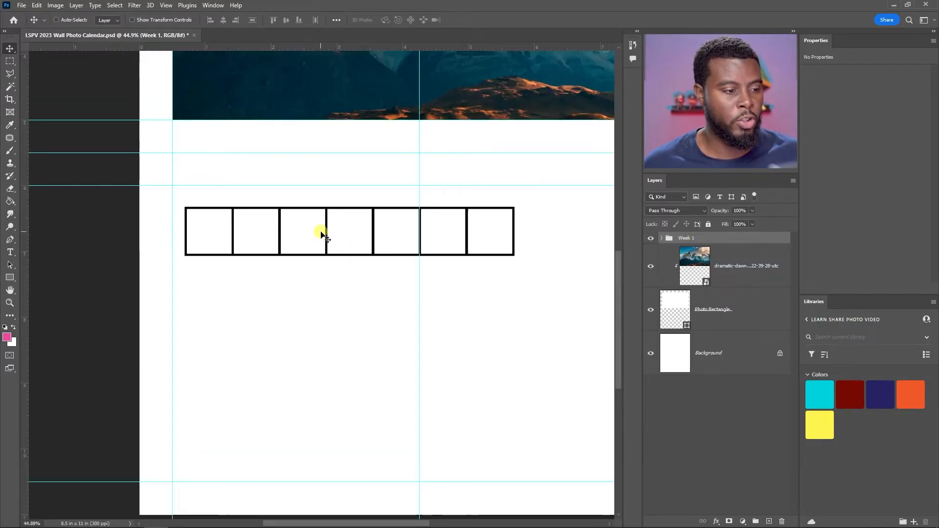
{"action": "scroll", "coordinate": [329, 232], "scroll_direction": "up", "scroll_amount": 3}
{"action": "key", "text": "ctrl+j"}
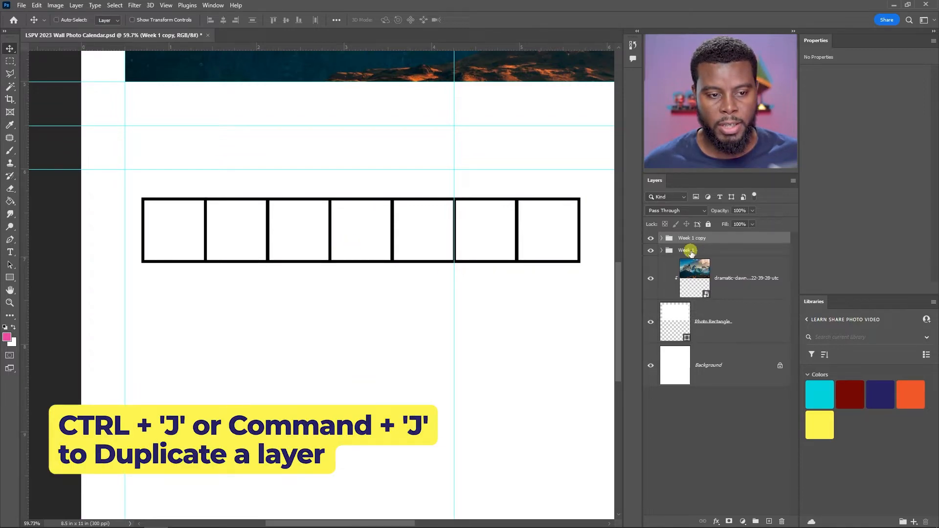
{"action": "left_click_drag", "start_coordinate": [380, 230], "coordinate": [374, 293]}
Shift the second row up slightly so its top border overlaps the first row's bottom border.
{"action": "scroll", "coordinate": [367, 279], "scroll_direction": "up", "scroll_amount": 6}
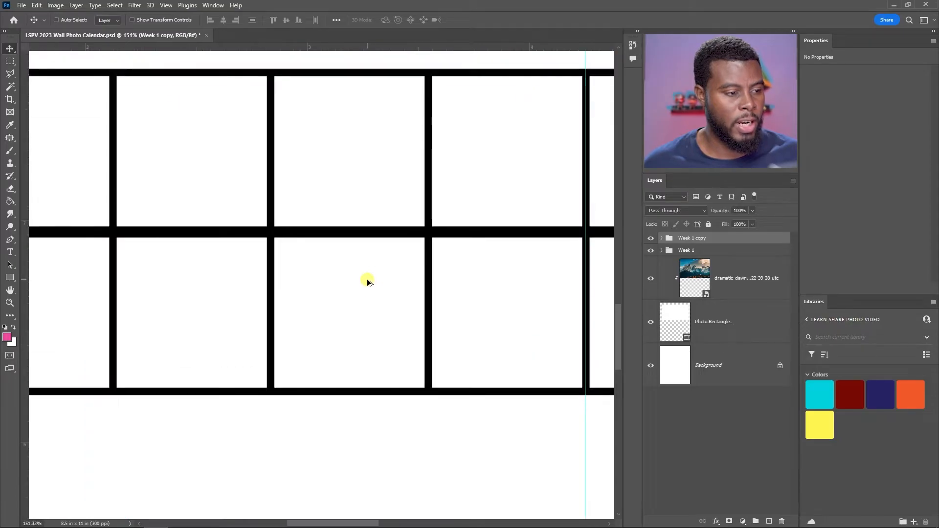
{"action": "scroll", "coordinate": [334, 216], "scroll_direction": "up", "scroll_amount": 1}
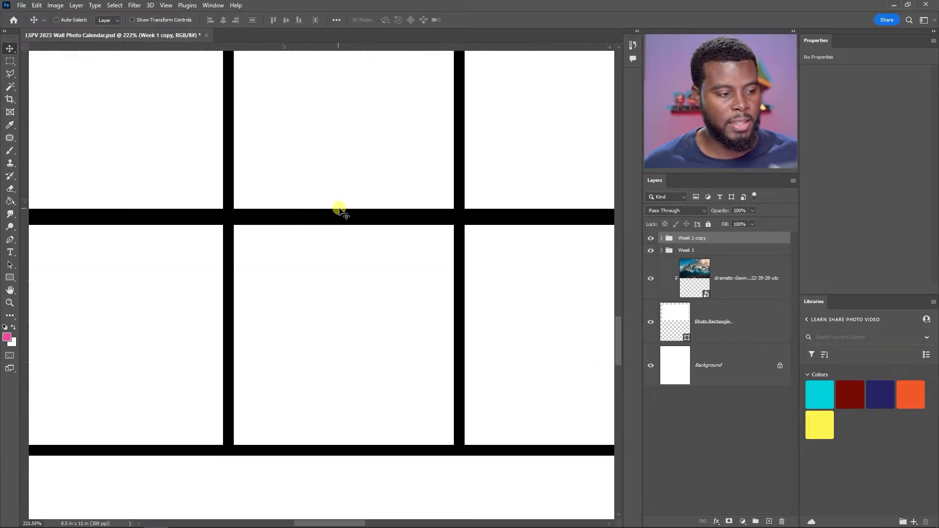
{"action": "scroll", "coordinate": [346, 209], "scroll_direction": "down", "scroll_amount": 1}
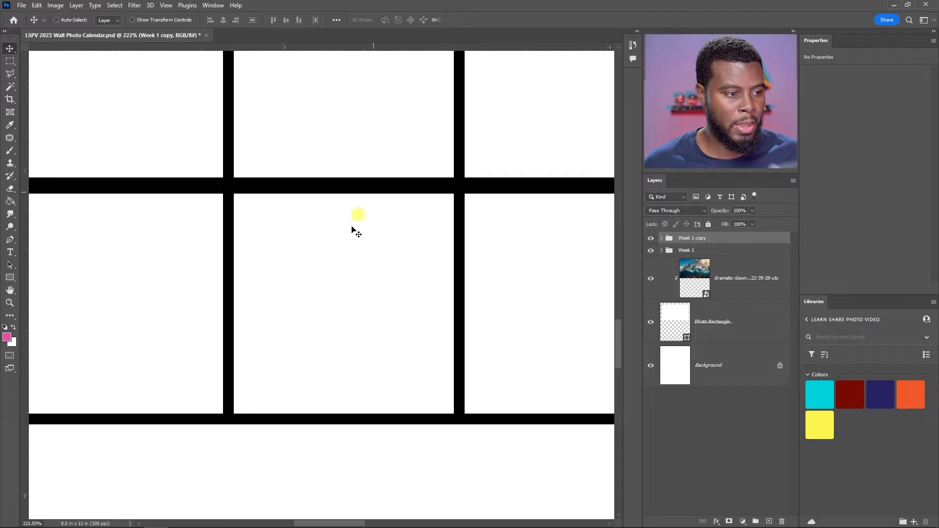
{"action": "left_click_drag", "start_coordinate": [382, 274], "coordinate": [380, 262]}
{"action": "scroll", "coordinate": [371, 255], "scroll_direction": "down", "scroll_amount": 6}
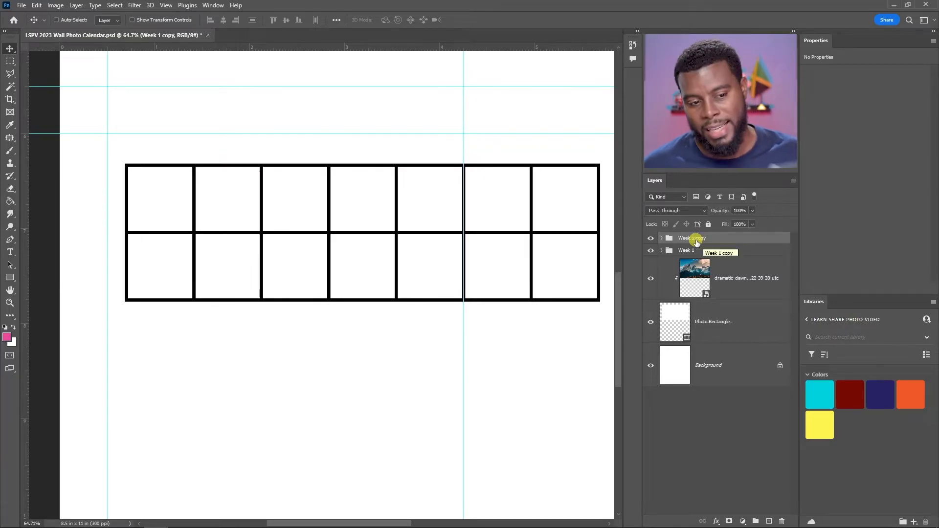
Duplicate both week rows together and place the copies below at Y 7.74 in, overlapping the shared border to form four rows.
{"action": "left_click", "coordinate": [720, 252], "text": "shift"}
{"action": "key", "text": "ctrl+j"}
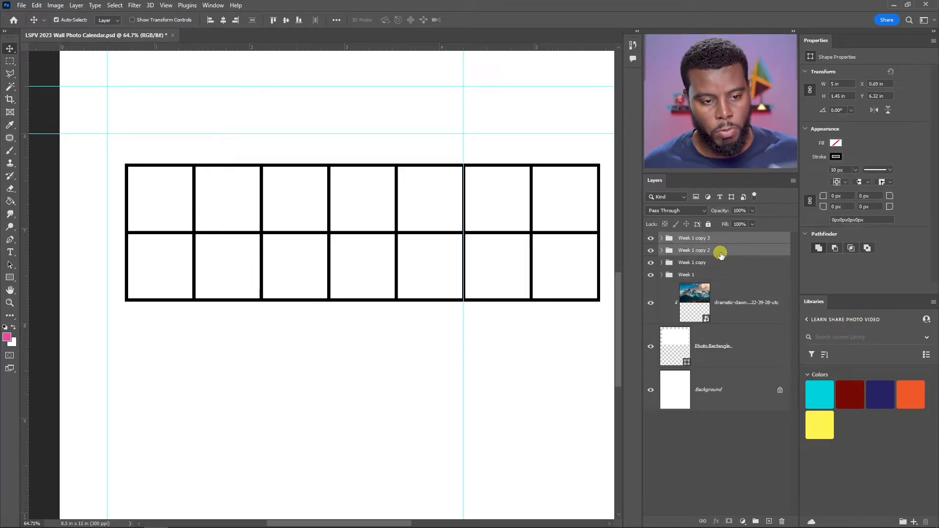
{"action": "scroll", "coordinate": [347, 255], "scroll_direction": "up", "scroll_amount": 2}
{"action": "left_click_drag", "start_coordinate": [358, 192], "coordinate": [344, 362]}
{"action": "scroll", "coordinate": [344, 363], "scroll_direction": "up", "scroll_amount": 4}
{"action": "left_click_drag", "start_coordinate": [398, 308], "coordinate": [398, 308]}
{"action": "scroll", "coordinate": [388, 300], "scroll_direction": "down", "scroll_amount": 4}
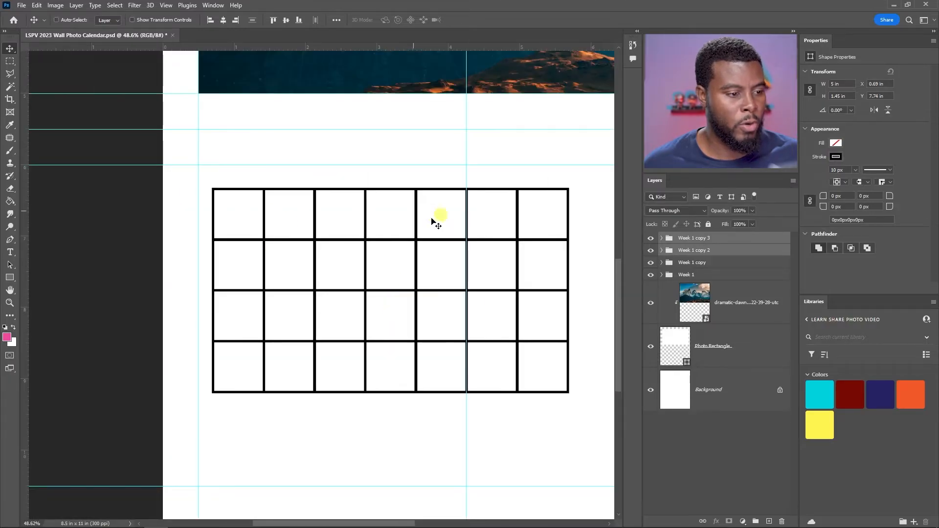
Duplicate the bottom week row and place the copy beneath it, overlapping the shared border to form five rows.
{"action": "left_click", "coordinate": [690, 239]}
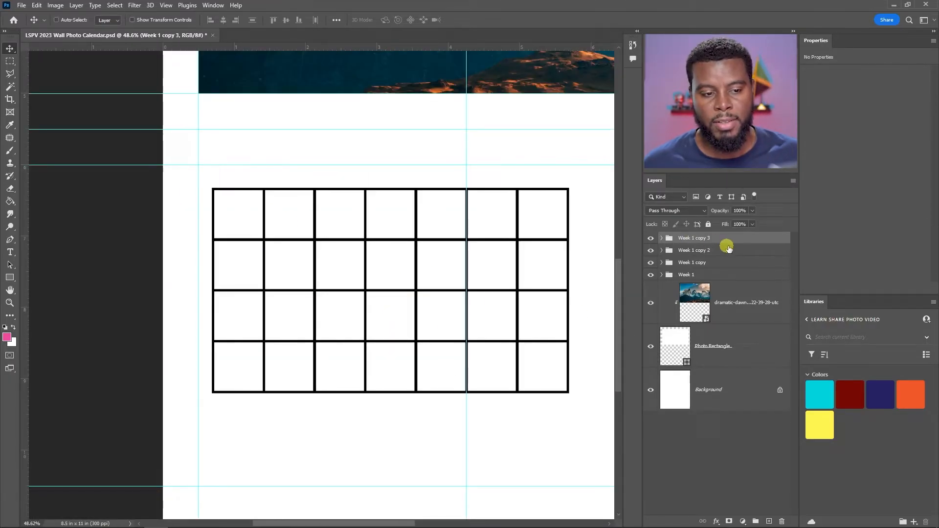
{"action": "key", "text": "ctrl+j"}
{"action": "scroll", "coordinate": [413, 380], "scroll_direction": "up", "scroll_amount": 1}
{"action": "scroll", "coordinate": [413, 380], "scroll_direction": "down", "scroll_amount": 2}
{"action": "left_click_drag", "start_coordinate": [401, 319], "coordinate": [389, 341]}
{"action": "scroll", "coordinate": [389, 339], "scroll_direction": "down", "scroll_amount": 4}
{"action": "scroll", "coordinate": [404, 310], "scroll_direction": "right", "scroll_amount": 1}
{"action": "scroll", "coordinate": [403, 309], "scroll_direction": "up", "scroll_amount": 1}
{"action": "scroll", "coordinate": [403, 309], "scroll_direction": "down", "scroll_amount": 1}
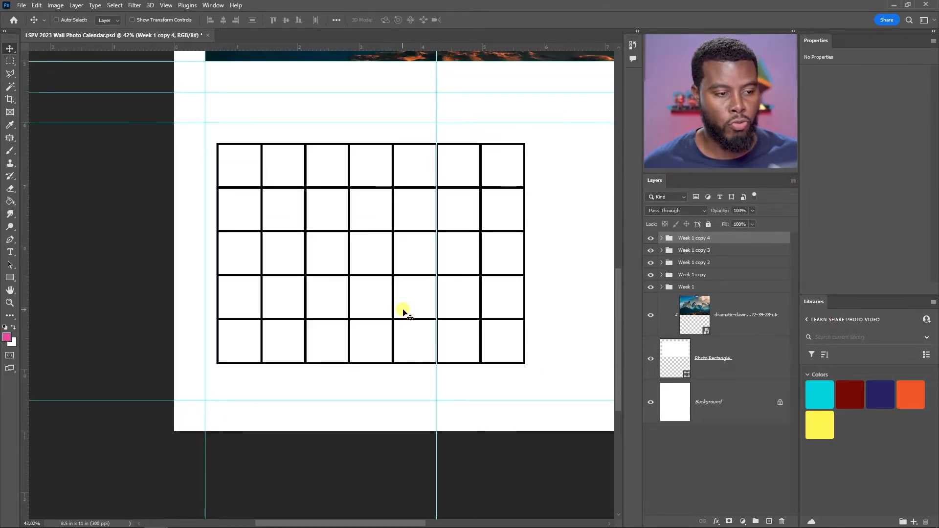
{"action": "scroll", "coordinate": [480, 242], "scroll_direction": "up", "scroll_amount": 1}
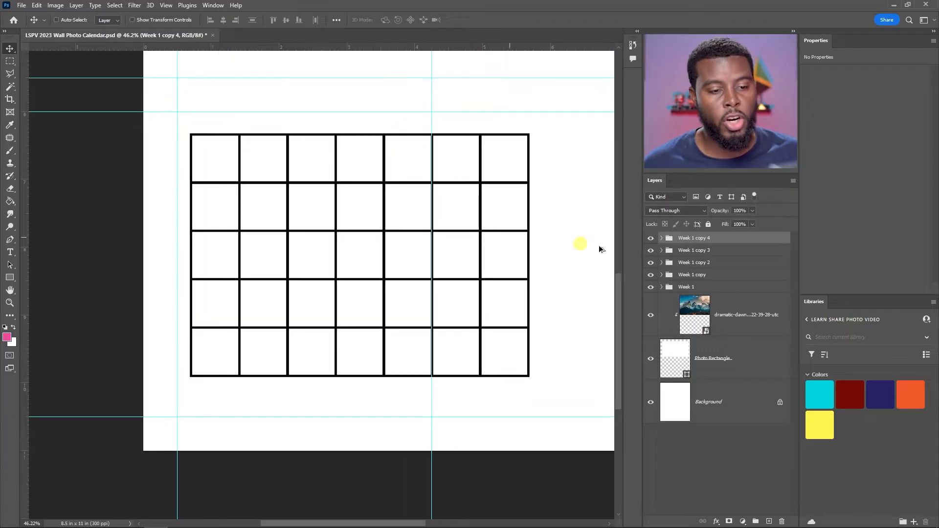
Rename the second and third rows' groups as "Week 2" and "Week 3".
{"action": "double_click", "coordinate": [693, 276]}
{"action": "type", "text": "Week 2"}
{"action": "key", "text": "Return"}
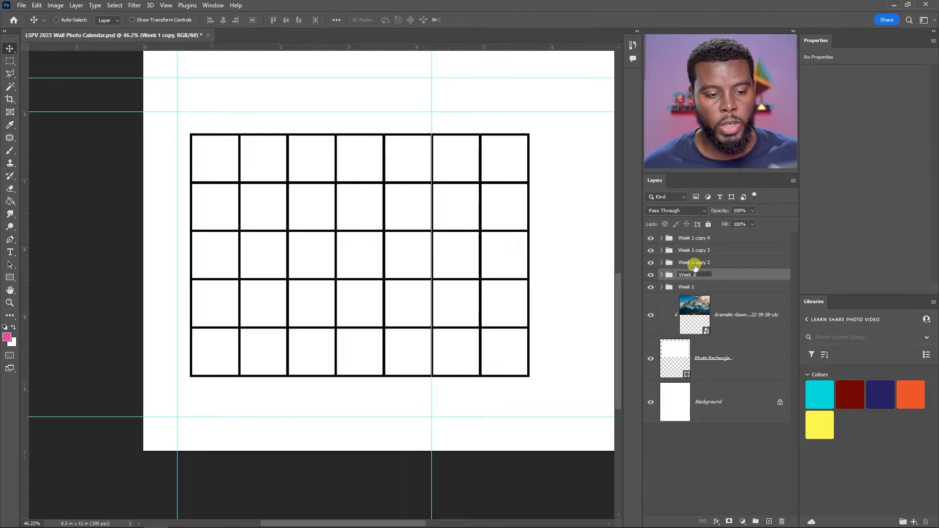
{"action": "double_click", "coordinate": [695, 263]}
{"action": "type", "text": "Week 3"}
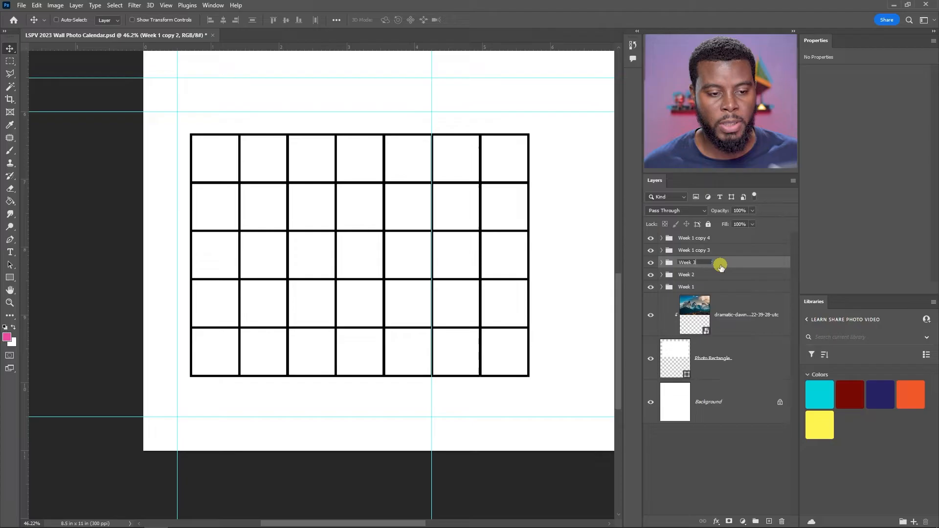
{"action": "key", "text": "Return"}
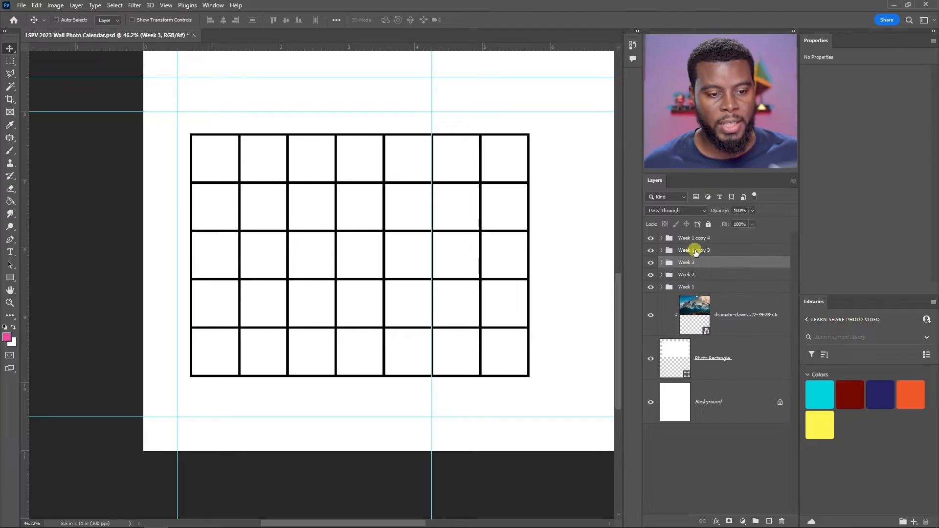
Rename the fourth and fifth rows' groups as "Week 4" and "Week 5" and save the document.
{"action": "double_click", "coordinate": [704, 250]}
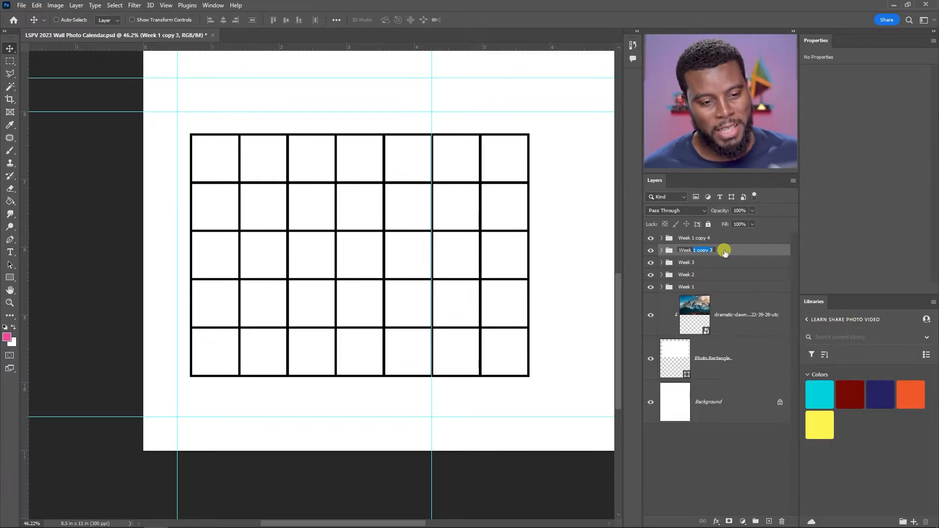
{"action": "type", "text": "4"}
{"action": "left_click", "coordinate": [693, 238]}
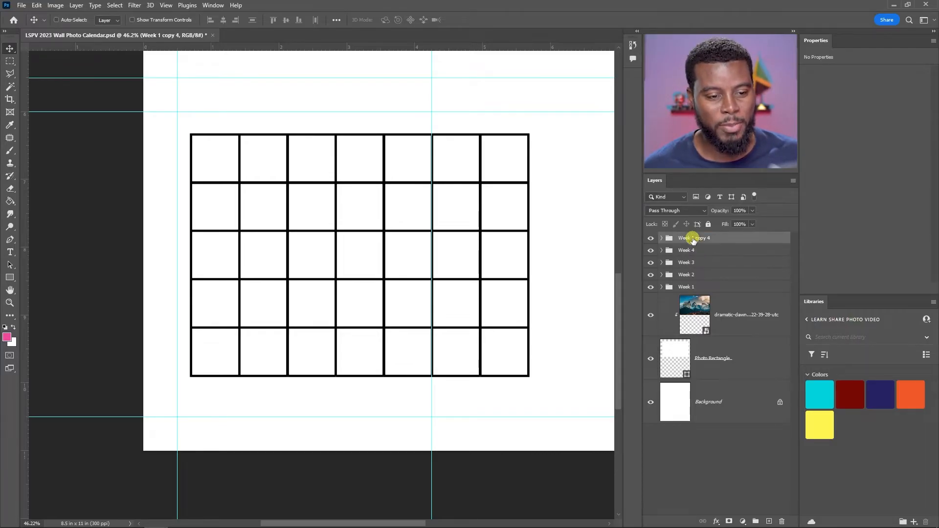
{"action": "left_click_drag", "start_coordinate": [692, 239], "coordinate": [727, 247]}
{"action": "type", "text": "5"}
{"action": "key", "text": "Return"}
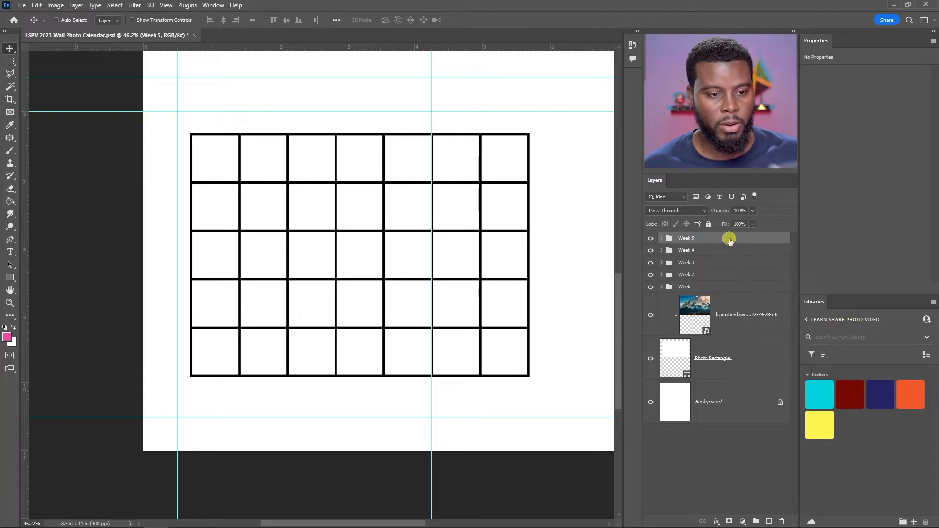
{"action": "key", "text": "ctrl+s"}
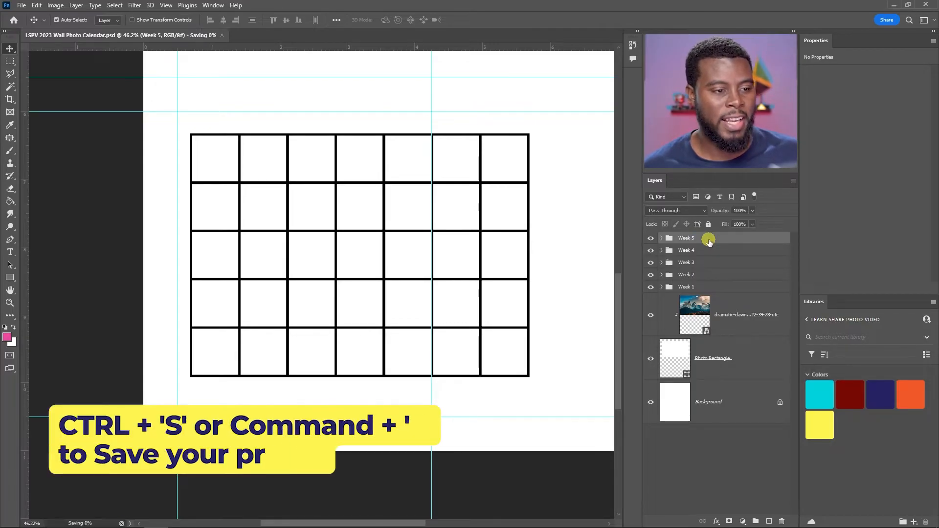
Group the five week rows' groups together and name the new group "Month".
{"action": "scroll", "coordinate": [446, 233], "scroll_direction": "down", "scroll_amount": 4}
{"action": "scroll", "coordinate": [465, 247], "scroll_direction": "right", "scroll_amount": 3}
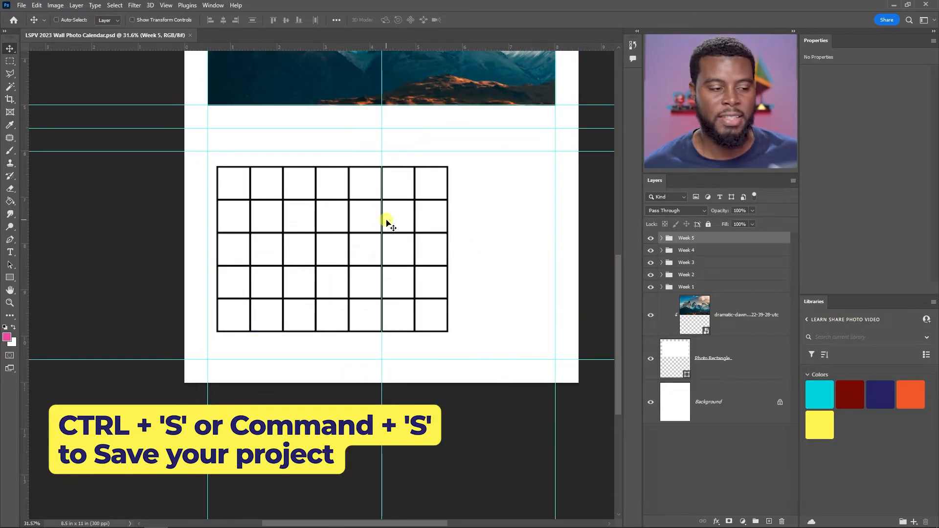
{"action": "scroll", "coordinate": [383, 218], "scroll_direction": "up", "scroll_amount": 2}
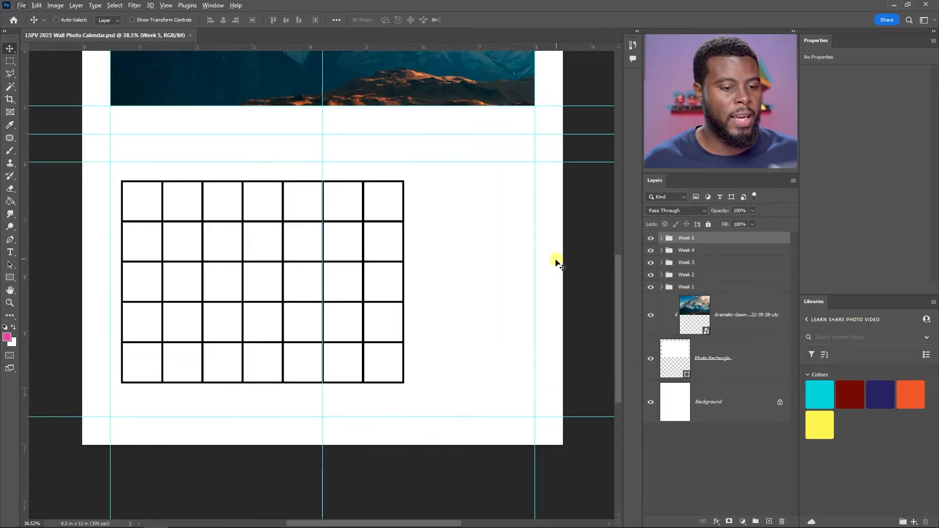
{"action": "left_click", "coordinate": [695, 288], "text": "shift"}
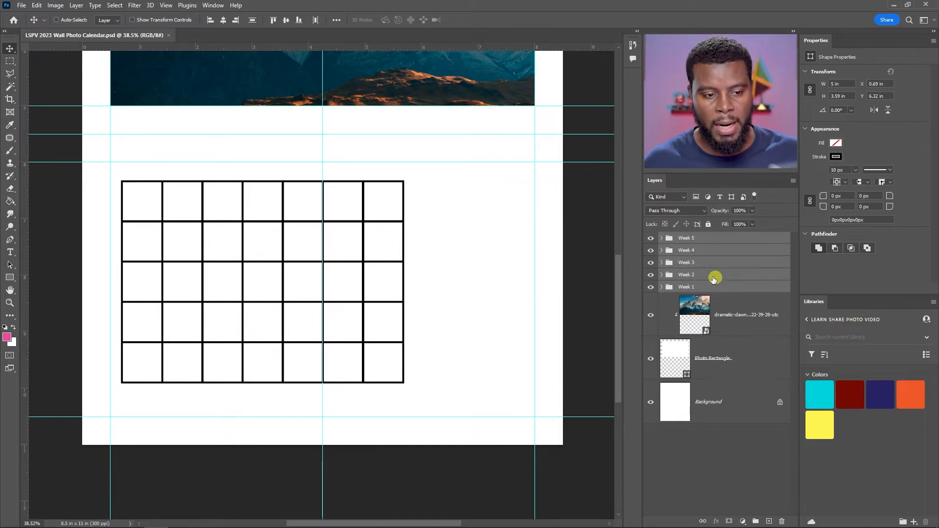
{"action": "key", "text": "ctrl+g"}
{"action": "double_click", "coordinate": [688, 238]}
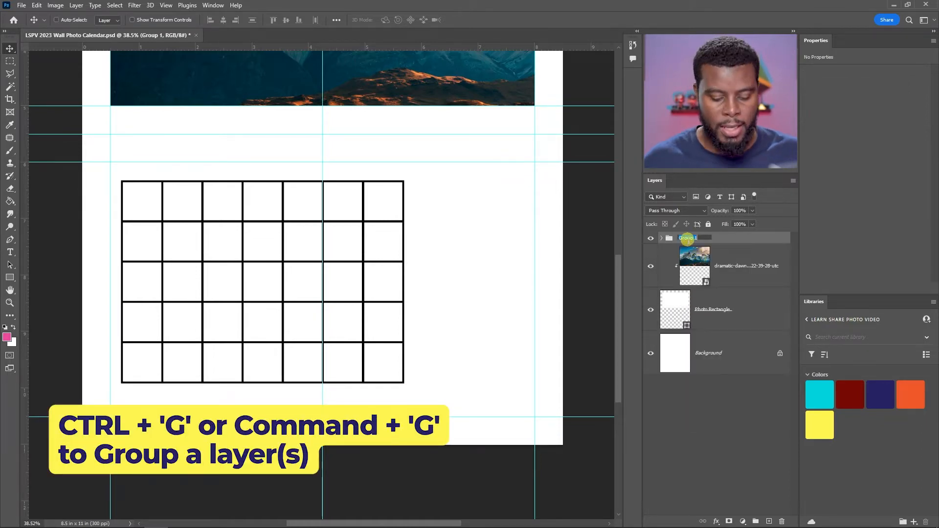
{"action": "type", "text": "Month"}
{"action": "key", "text": "Return"}
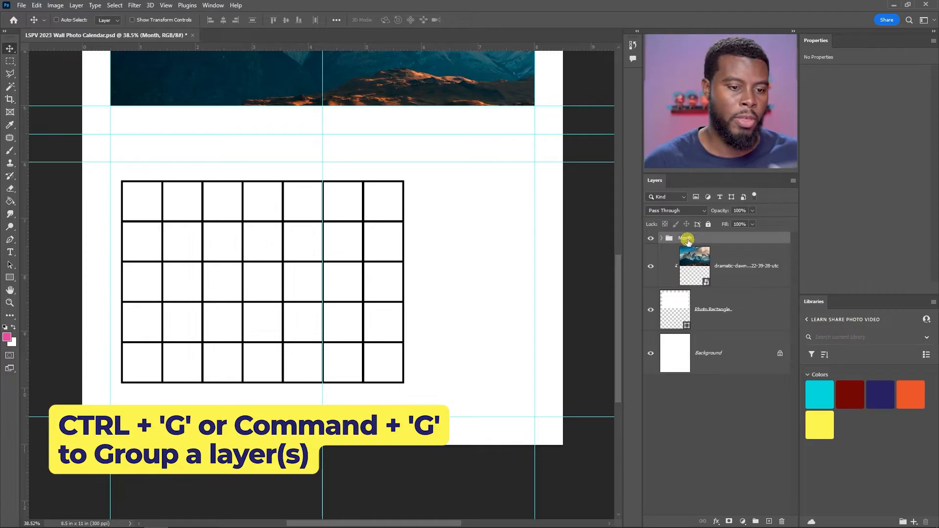
Rename the calendar grid's "Month" group as "Month Blocks".
{"action": "left_click", "coordinate": [651, 240]}
{"action": "left_click", "coordinate": [650, 241]}
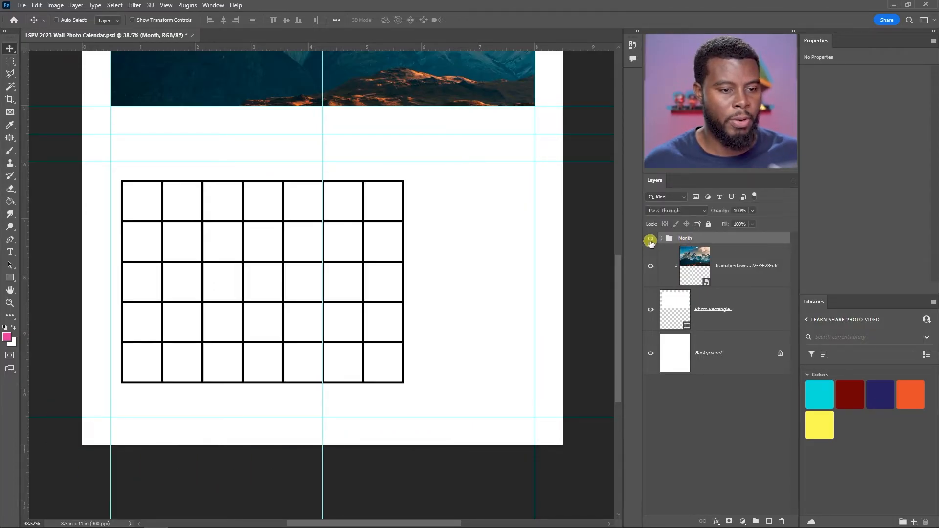
{"action": "double_click", "coordinate": [695, 239]}
{"action": "left_click", "coordinate": [698, 237]}
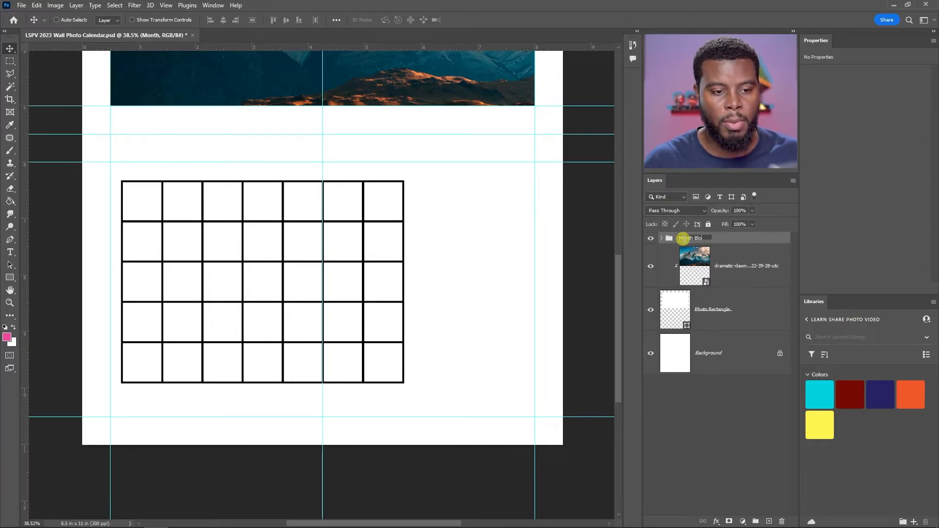
{"action": "key", "text": "Return"}
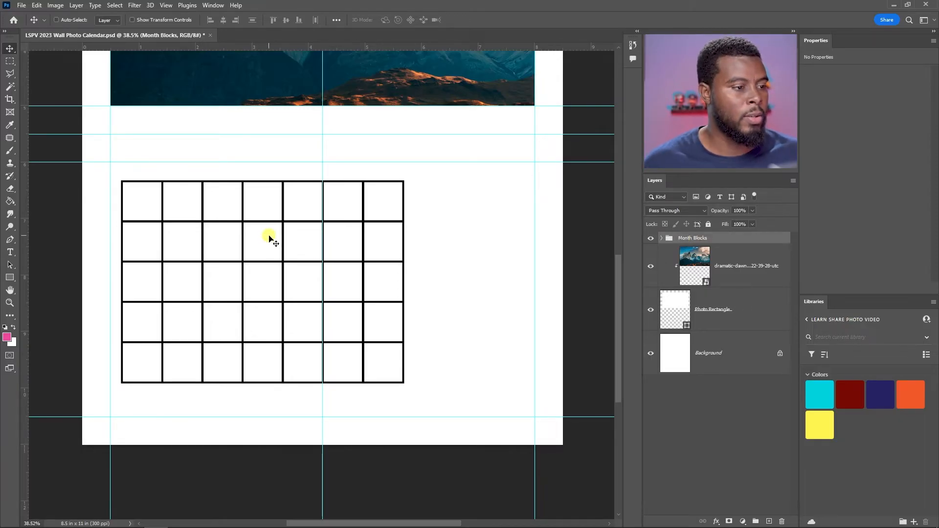
Select the entire canvas and align the Month Blocks group to its horizontal center.
{"action": "scroll", "coordinate": [269, 235], "scroll_direction": "up", "scroll_amount": 1}
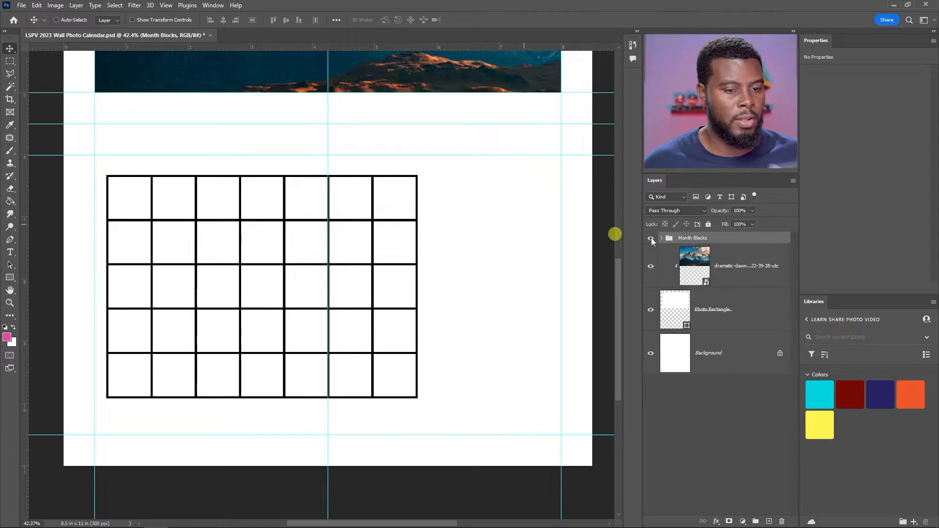
{"action": "key", "text": "ctrl+a"}
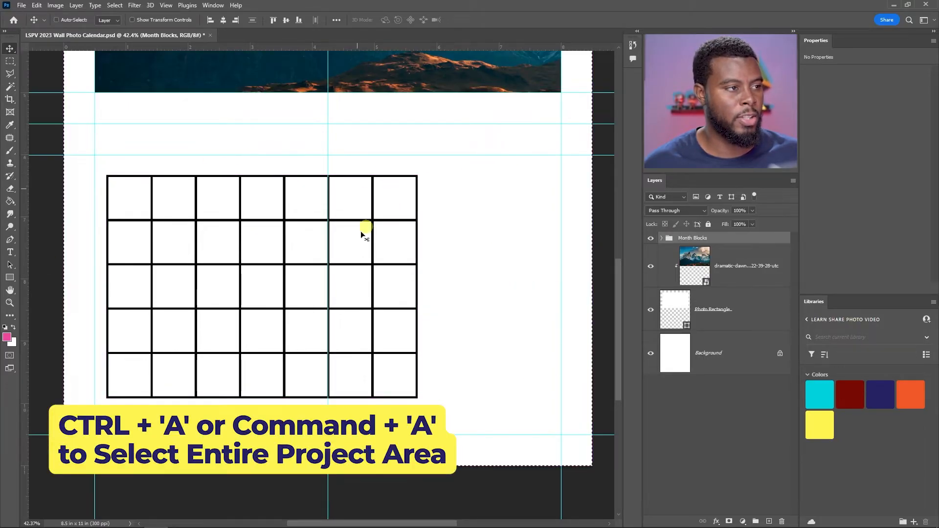
{"action": "left_click", "coordinate": [224, 20]}
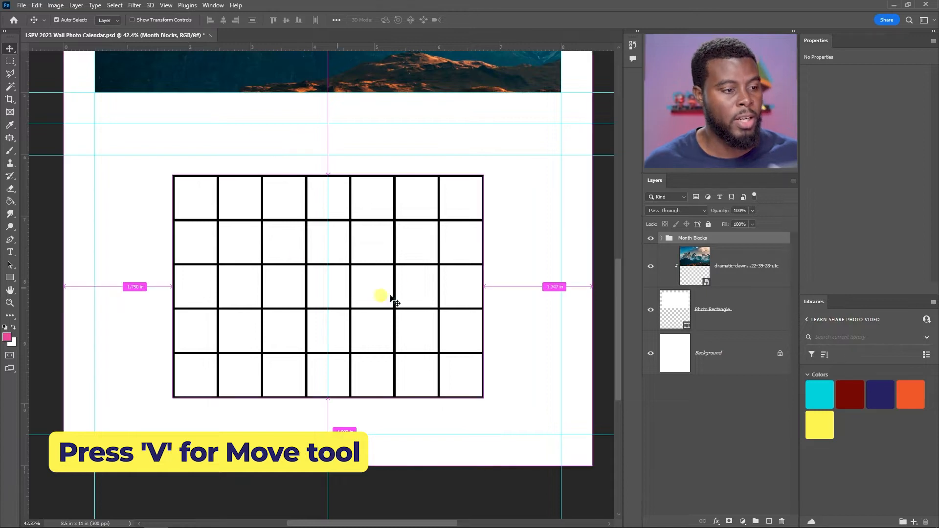
Move the calendar grid straight down until its lower edge meets the bottom margin guide.
{"action": "scroll", "coordinate": [260, 168], "scroll_direction": "down", "scroll_amount": 5}
{"action": "scroll", "coordinate": [205, 150], "scroll_direction": "up", "scroll_amount": 2}
{"action": "scroll", "coordinate": [204, 150], "scroll_direction": "left", "scroll_amount": 3}
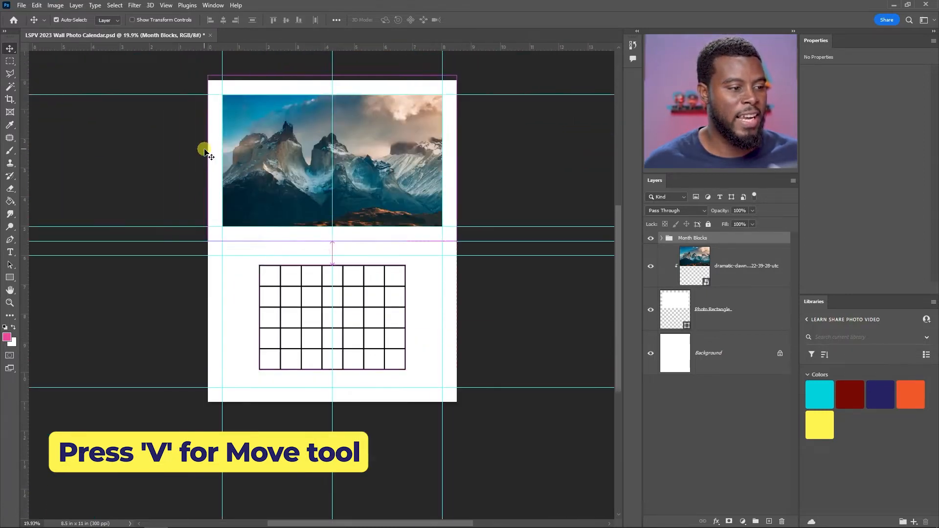
{"action": "scroll", "coordinate": [298, 286], "scroll_direction": "up", "scroll_amount": 6}
{"action": "scroll", "coordinate": [330, 265], "scroll_direction": "right", "scroll_amount": 4}
{"action": "scroll", "coordinate": [327, 259], "scroll_direction": "down", "scroll_amount": 3}
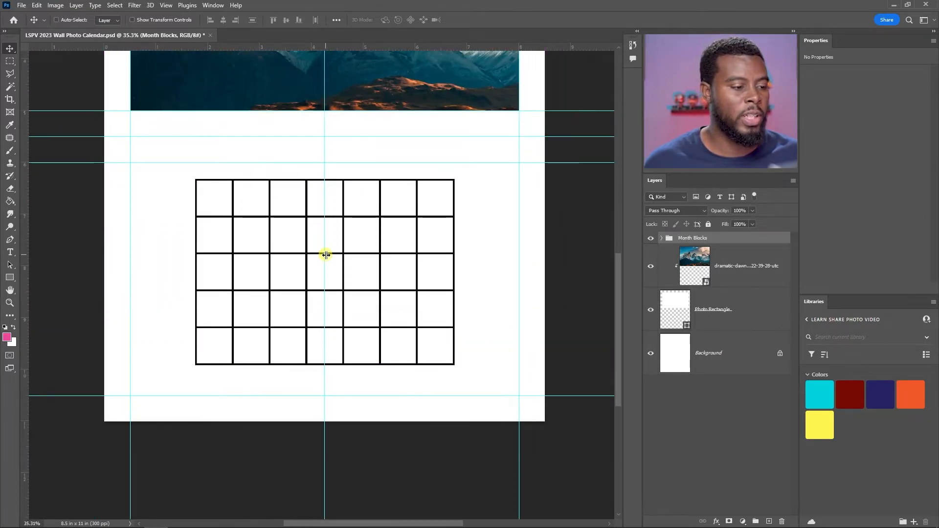
{"action": "scroll", "coordinate": [325, 254], "scroll_direction": "up", "scroll_amount": 2}
{"action": "scroll", "coordinate": [326, 256], "scroll_direction": "down", "scroll_amount": 1}
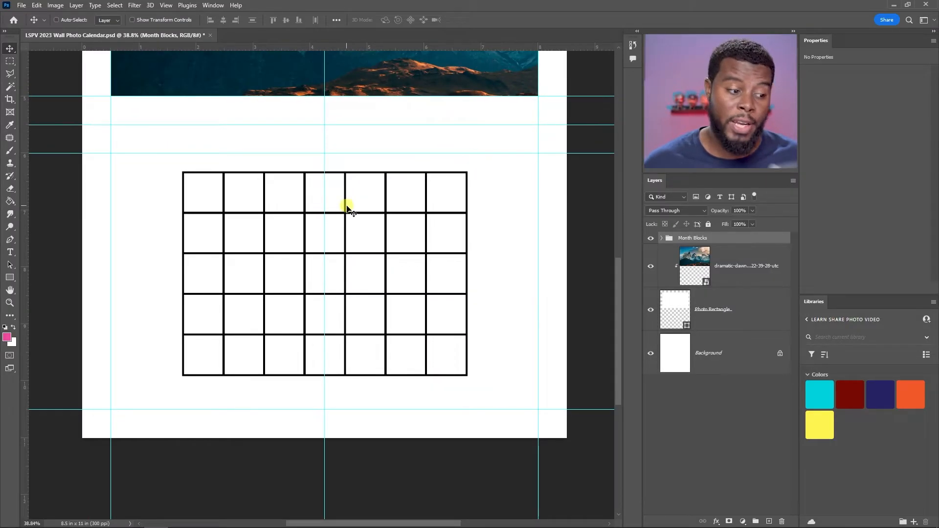
{"action": "mouse_move", "coordinate": [361, 230]}
{"action": "left_mouse_down"}
{"action": "mouse_move", "coordinate": [367, 213]}
{"action": "mouse_move", "coordinate": [366, 246]}
{"action": "left_mouse_up"}
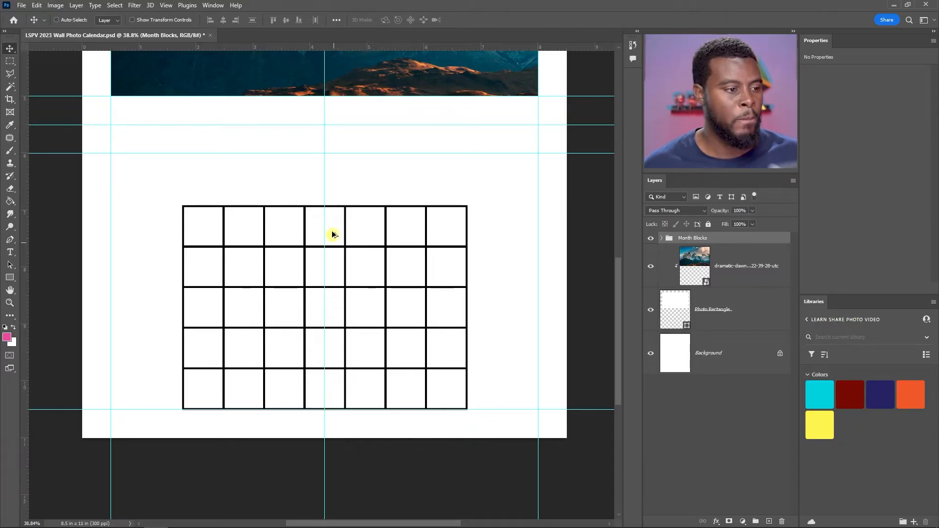
Add the text "January" above the left half of the calendar grid.
{"action": "scroll", "coordinate": [332, 234], "scroll_direction": "up", "scroll_amount": 1}
{"action": "key", "text": "t"}
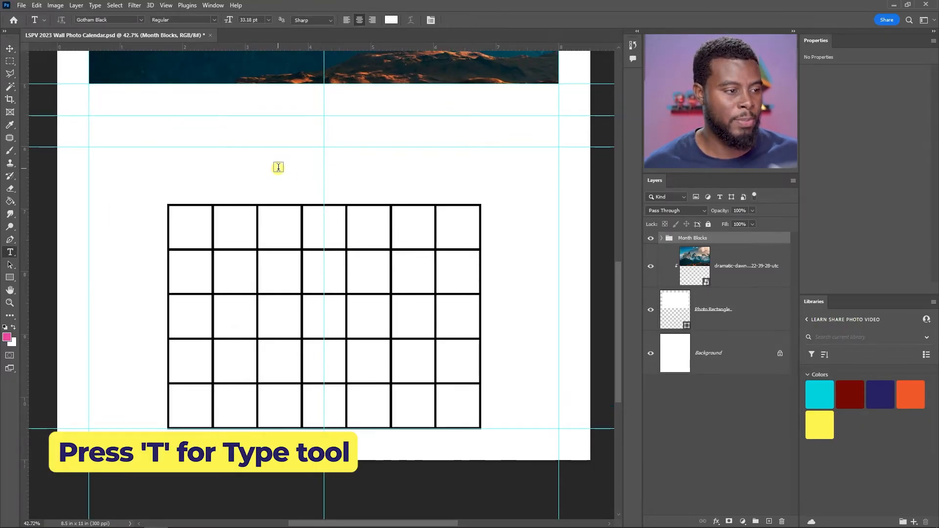
{"action": "left_click", "coordinate": [277, 168]}
{"action": "key", "text": "BackSpace"}
{"action": "type", "text": "January"}
{"action": "key", "text": "ctrl+Return"}
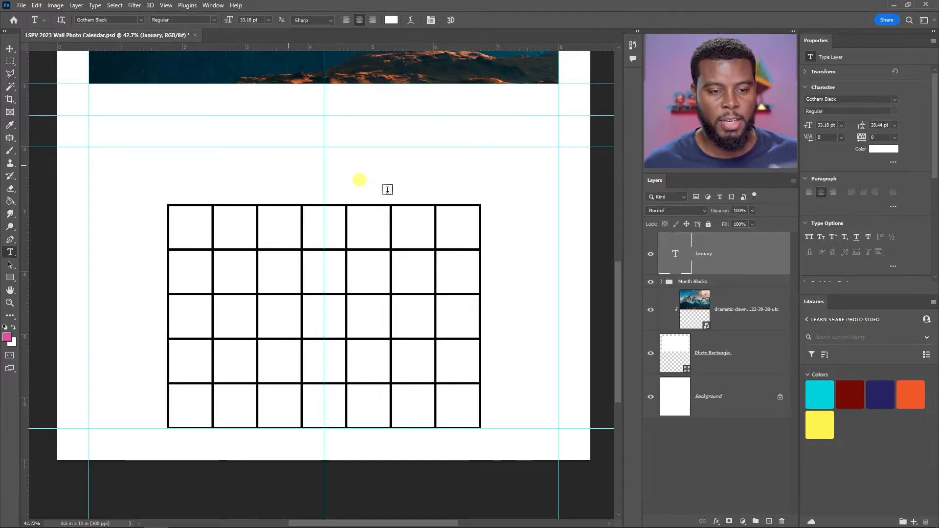
Color the January text orange #F1592A using the saved library colors.
{"action": "left_click", "coordinate": [891, 149]}
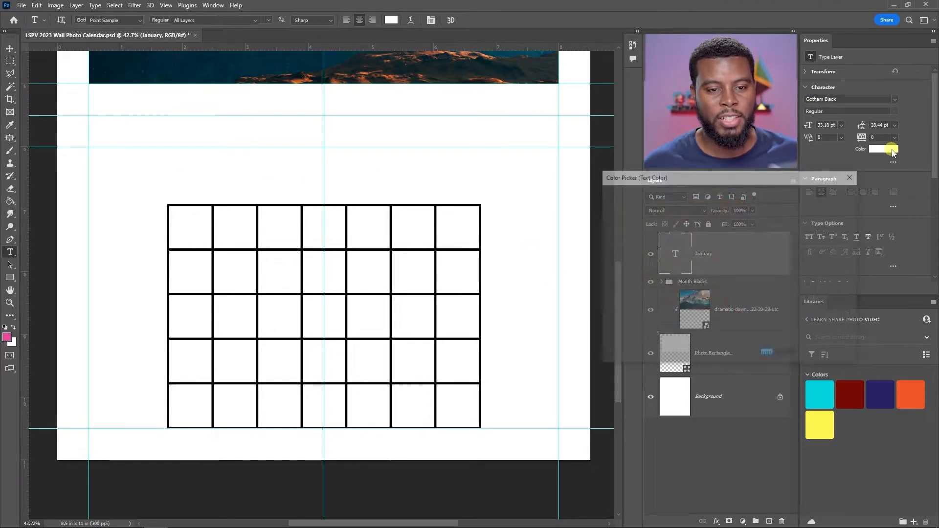
{"action": "key", "text": "Escape"}
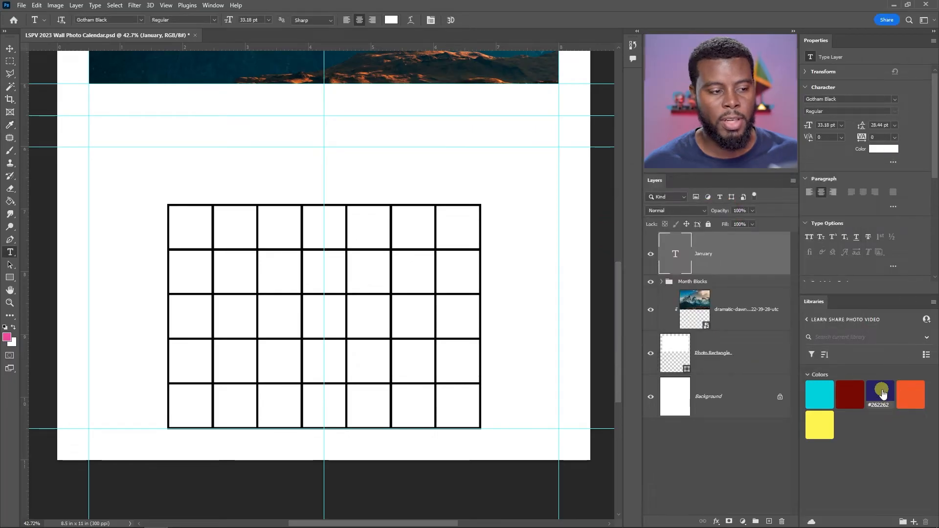
{"action": "left_click", "coordinate": [881, 391]}
{"action": "left_click", "coordinate": [913, 391]}
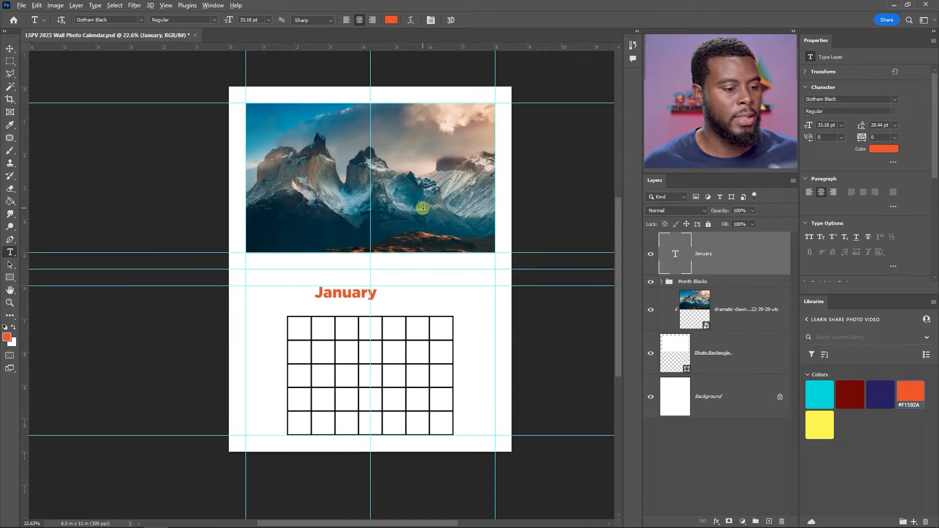
Duplicate the January text layer and place the copy level with it, above the right end of the grid.
{"action": "scroll", "coordinate": [423, 208], "scroll_direction": "up", "scroll_amount": 3}
{"action": "scroll", "coordinate": [423, 209], "scroll_direction": "down", "scroll_amount": 4}
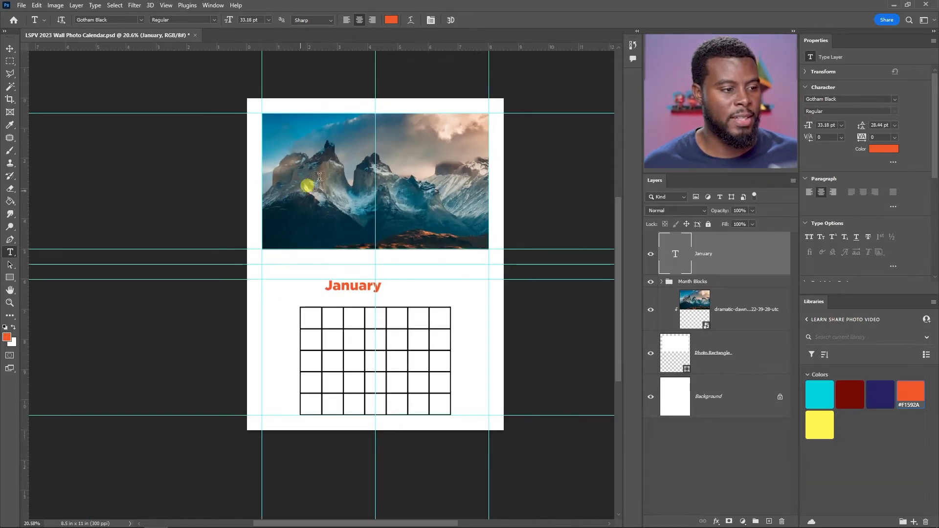
{"action": "key", "text": "v"}
{"action": "scroll", "coordinate": [386, 293], "scroll_direction": "up", "scroll_amount": 5}
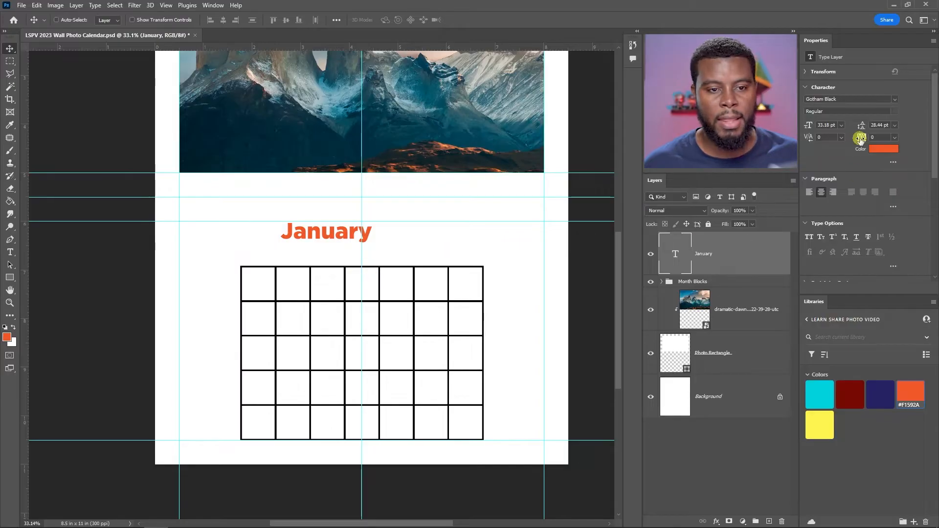
{"action": "scroll", "coordinate": [525, 193], "scroll_direction": "up", "scroll_amount": 1}
{"action": "scroll", "coordinate": [401, 200], "scroll_direction": "down", "scroll_amount": 1}
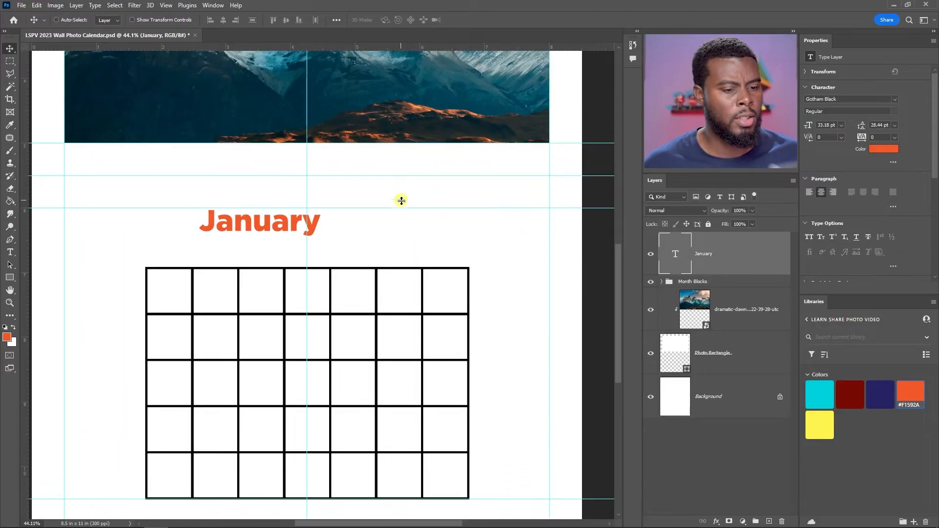
{"action": "key", "text": "ctrl+j"}
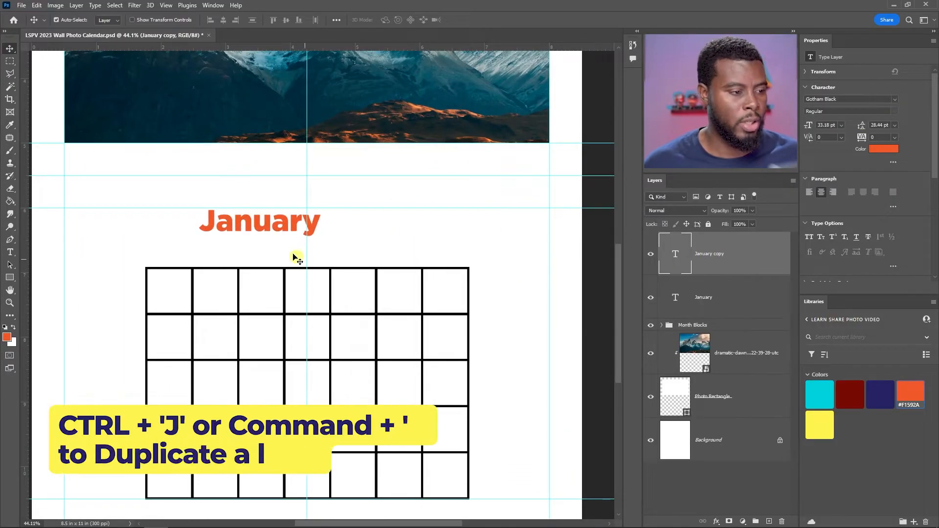
{"action": "left_click_drag", "start_coordinate": [279, 230], "coordinate": [446, 235]}
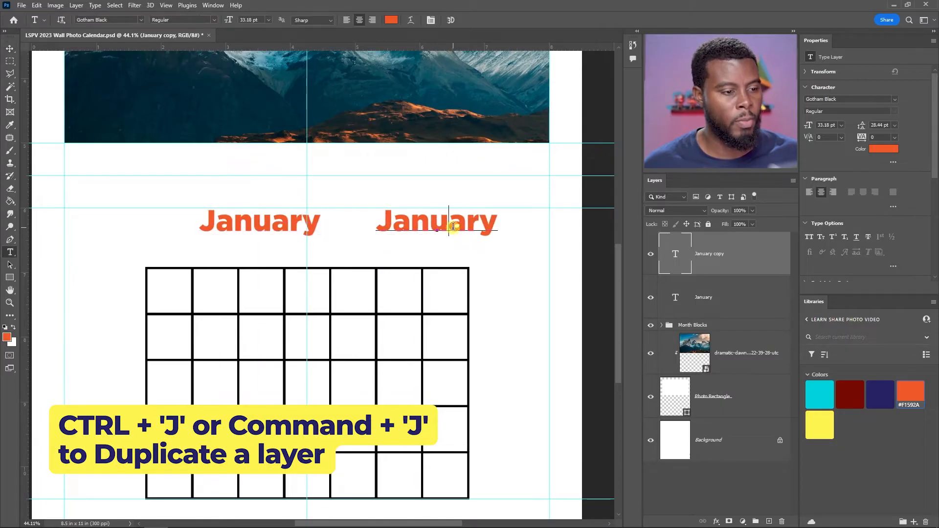
Change the duplicated heading's text to "2023".
{"action": "double_click", "coordinate": [454, 229]}
{"action": "type", "text": "202"}
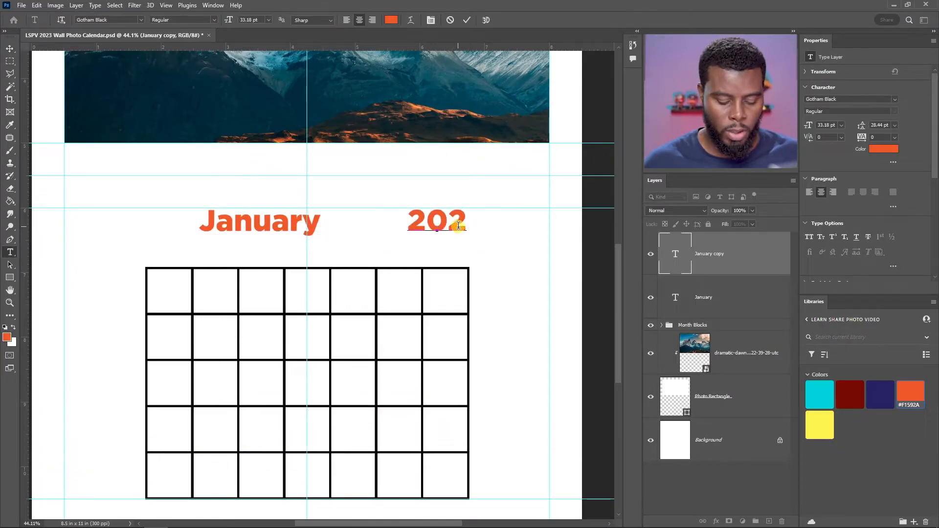
{"action": "type", "text": "3"}
{"action": "key", "text": "ctrl+Return"}
{"action": "key", "text": "v"}
Set the January text's font size to 24 pt.
{"action": "scroll", "coordinate": [491, 204], "scroll_direction": "down", "scroll_amount": 3}
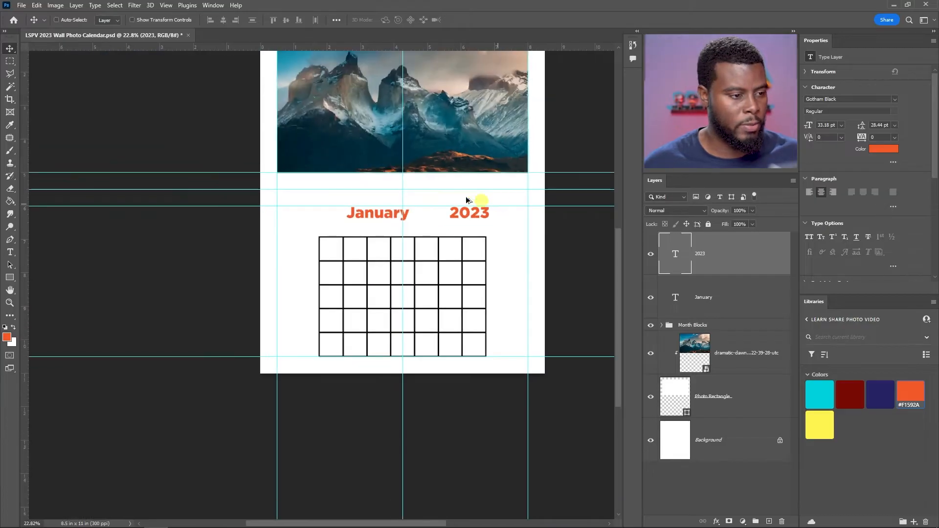
{"action": "scroll", "coordinate": [477, 173], "scroll_direction": "up", "scroll_amount": 1}
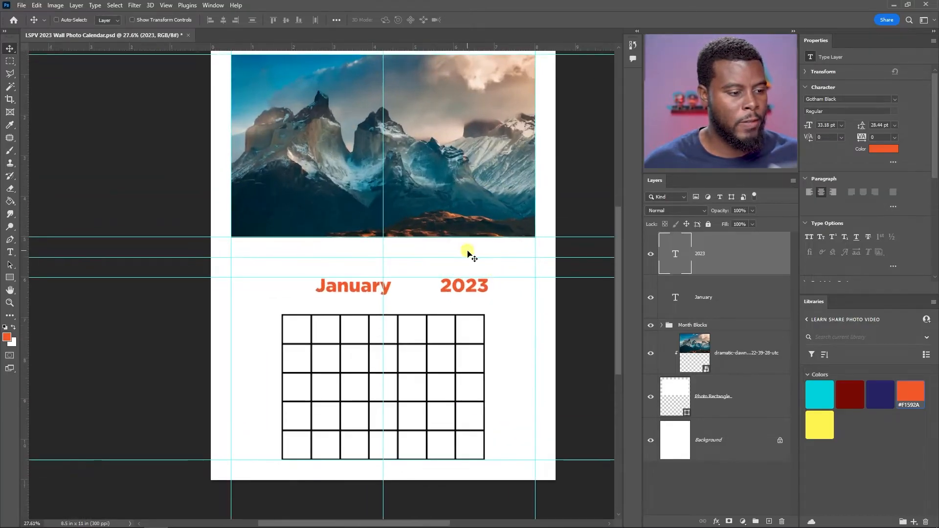
{"action": "scroll", "coordinate": [482, 295], "scroll_direction": "up", "scroll_amount": 2}
{"action": "scroll", "coordinate": [465, 258], "scroll_direction": "down", "scroll_amount": 1}
{"action": "scroll", "coordinate": [465, 258], "scroll_direction": "down", "scroll_amount": 2}
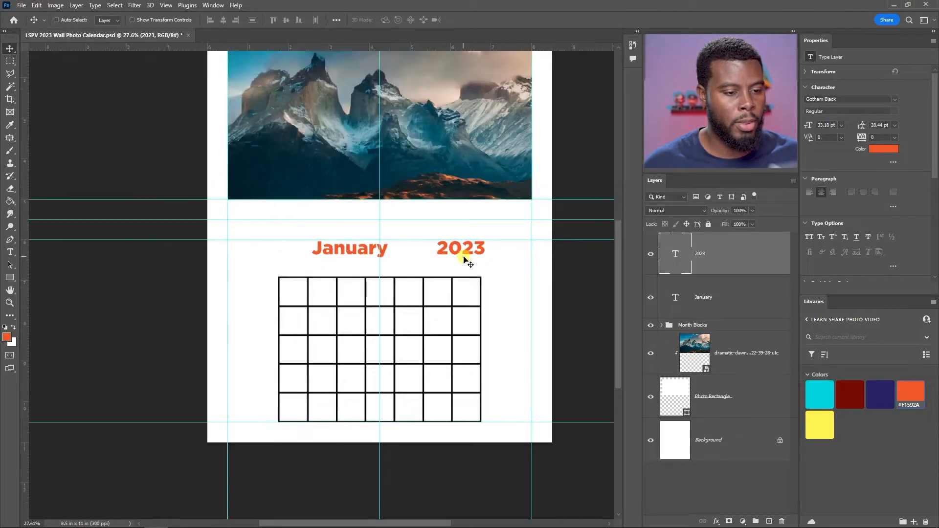
{"action": "scroll", "coordinate": [465, 258], "scroll_direction": "up", "scroll_amount": 1}
{"action": "left_click", "coordinate": [715, 297]}
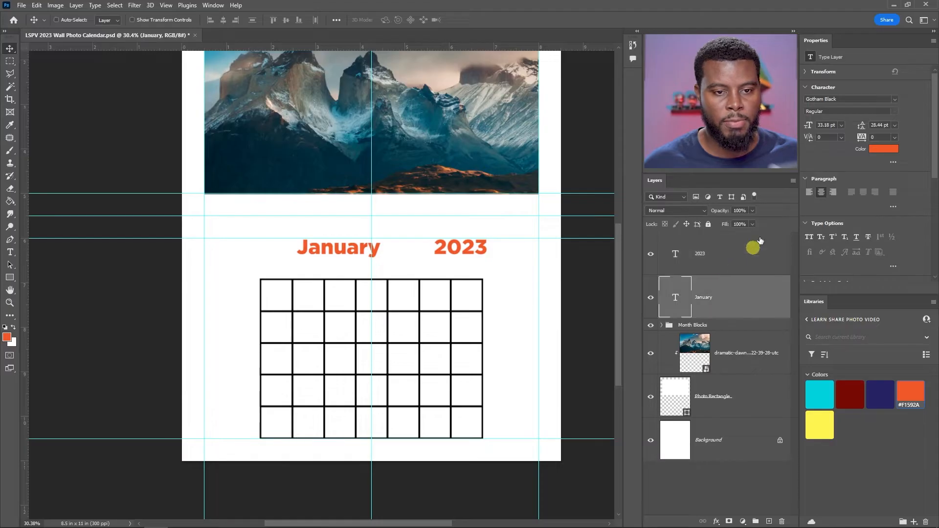
{"action": "left_click", "coordinate": [844, 129]}
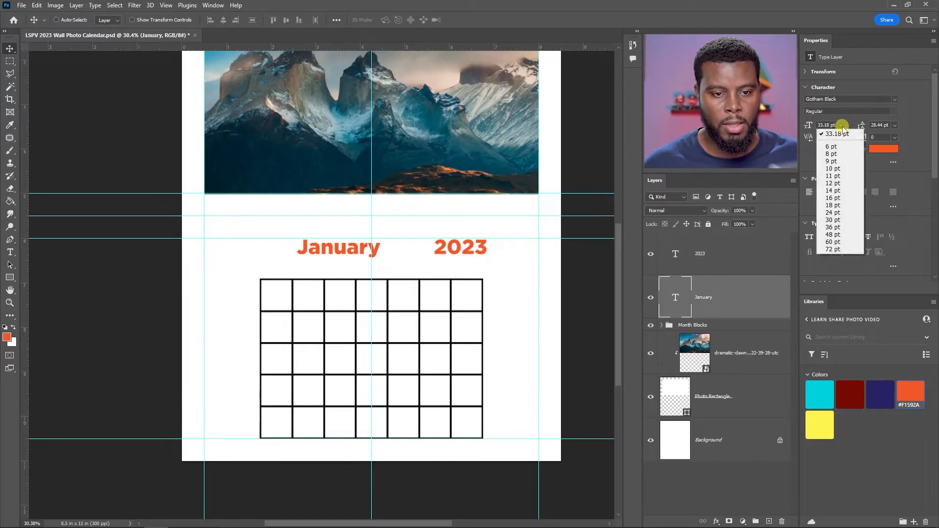
{"action": "left_click", "coordinate": [834, 212]}
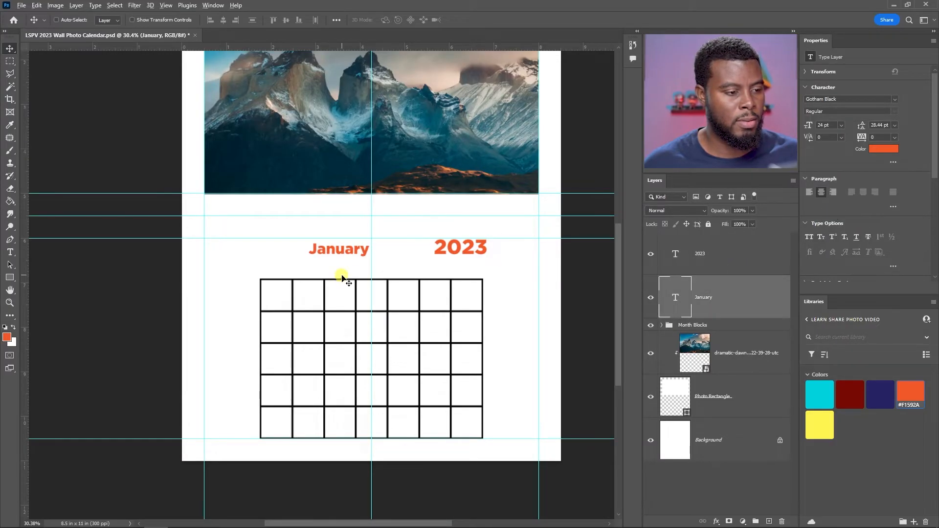
Change the January heading's font to Gotham Medium.
{"action": "scroll", "coordinate": [341, 277], "scroll_direction": "up", "scroll_amount": 1}
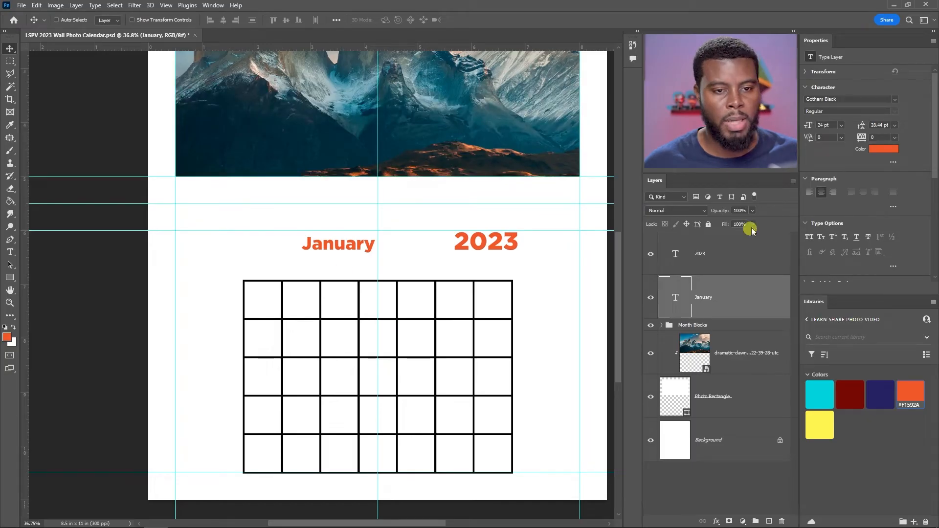
{"action": "left_click", "coordinate": [889, 100]}
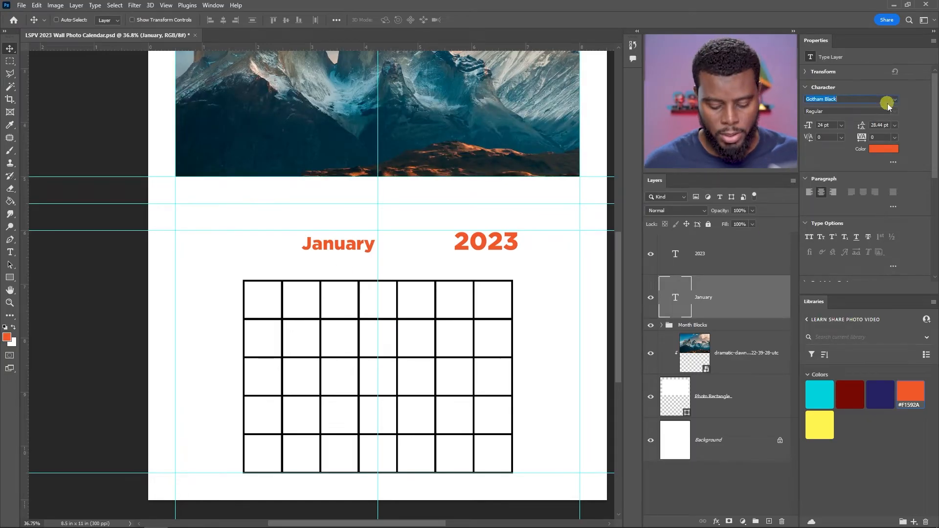
{"action": "type", "text": "gotham"}
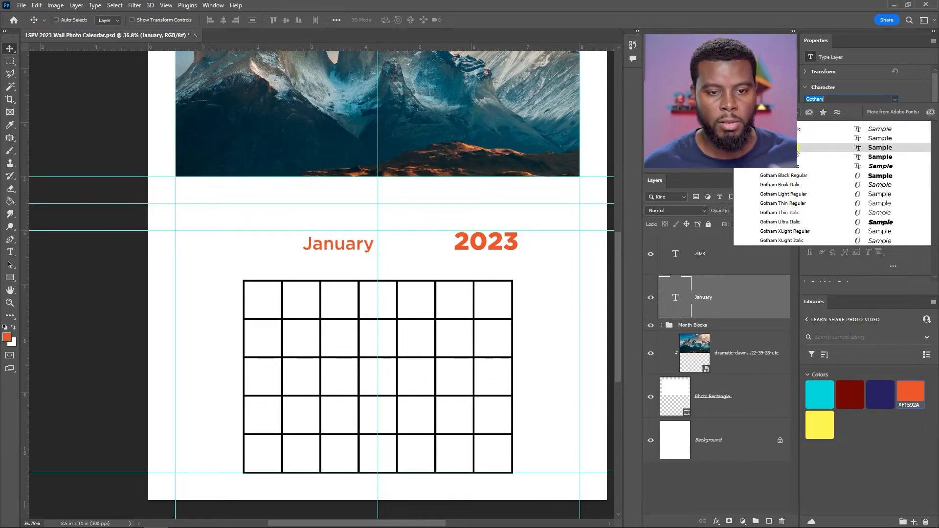
{"action": "left_click", "coordinate": [797, 147]}
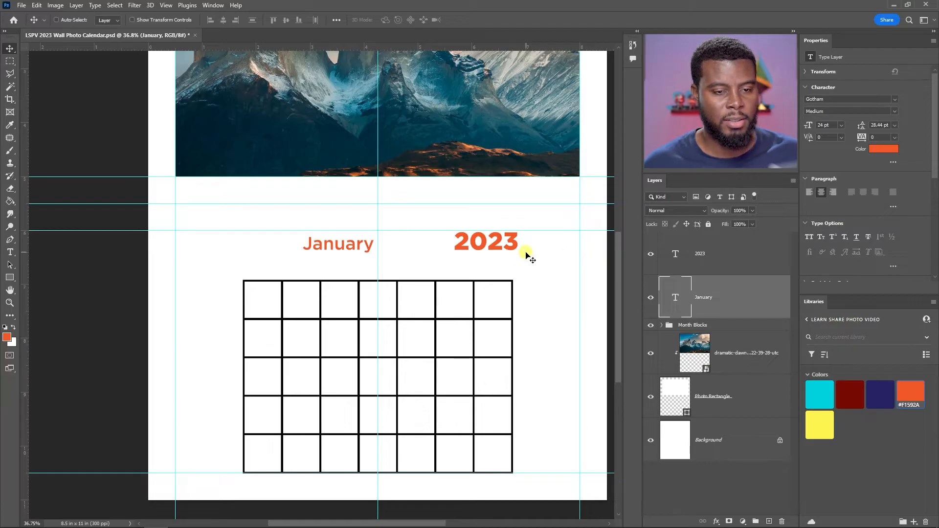
Set the font size of the 2023 heading to 24 pt.
{"action": "left_click", "coordinate": [704, 262]}
{"action": "left_click", "coordinate": [705, 296]}
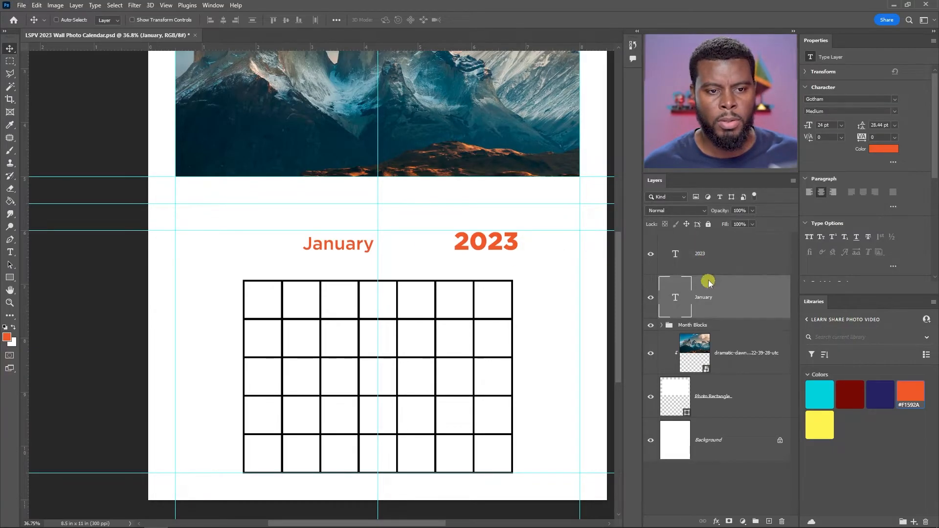
{"action": "left_click", "coordinate": [723, 270]}
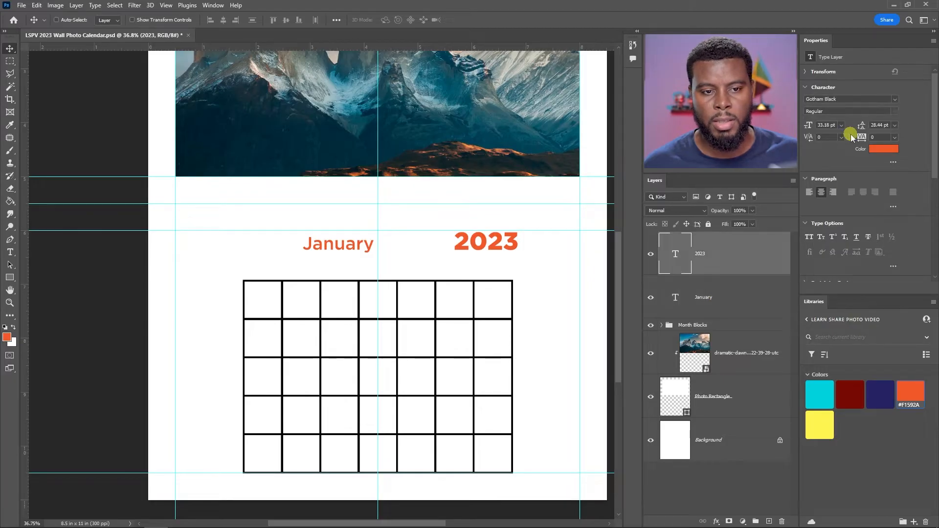
{"action": "left_click", "coordinate": [841, 126]}
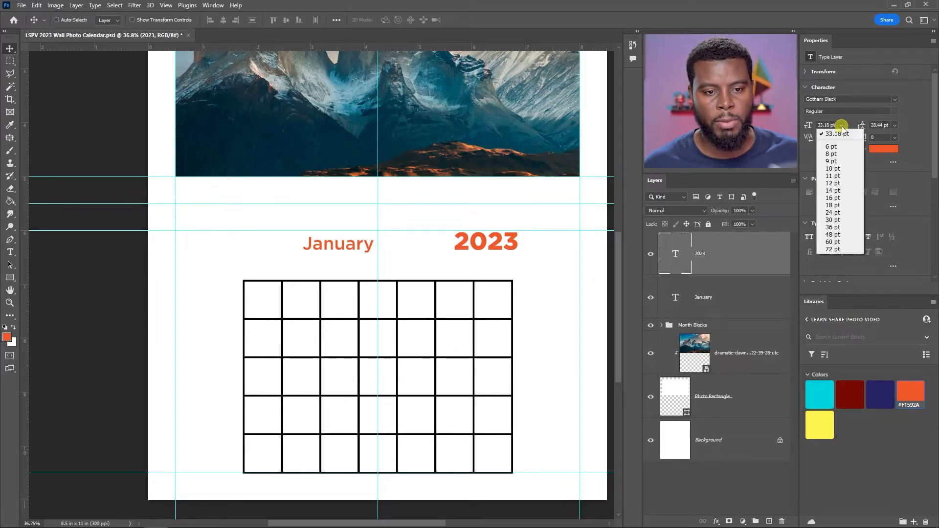
{"action": "left_click", "coordinate": [840, 212]}
Move the 2023 heading flush with the right margin guide and the January heading flush with the left margin guide.
{"action": "scroll", "coordinate": [536, 260], "scroll_direction": "down", "scroll_amount": 1}
{"action": "left_click_drag", "start_coordinate": [516, 251], "coordinate": [580, 245]}
{"action": "left_click", "coordinate": [691, 308]}
{"action": "left_click_drag", "start_coordinate": [409, 248], "coordinate": [265, 249]}
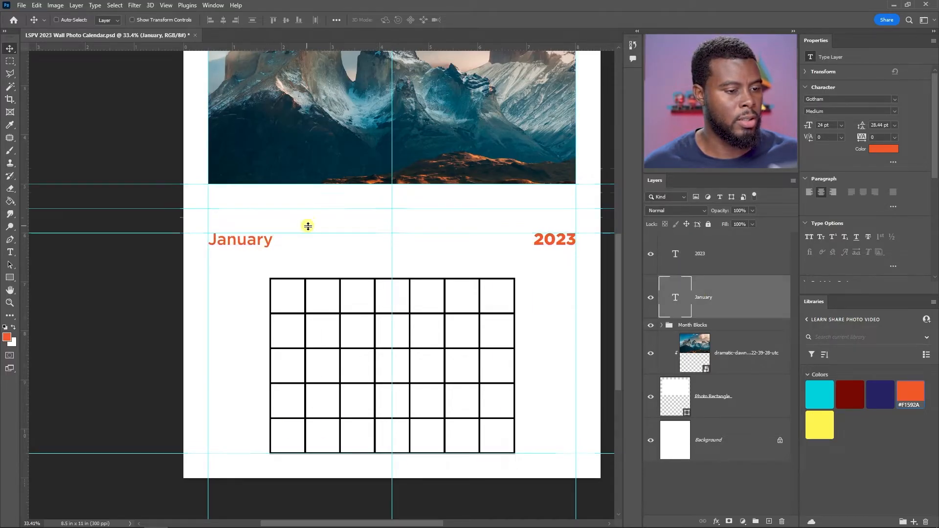
Save the calendar document.
{"action": "scroll", "coordinate": [310, 223], "scroll_direction": "down", "scroll_amount": 5}
{"action": "scroll", "coordinate": [305, 224], "scroll_direction": "up", "scroll_amount": 1}
{"action": "scroll", "coordinate": [306, 335], "scroll_direction": "up", "scroll_amount": 3}
{"action": "scroll", "coordinate": [307, 333], "scroll_direction": "up", "scroll_amount": 1}
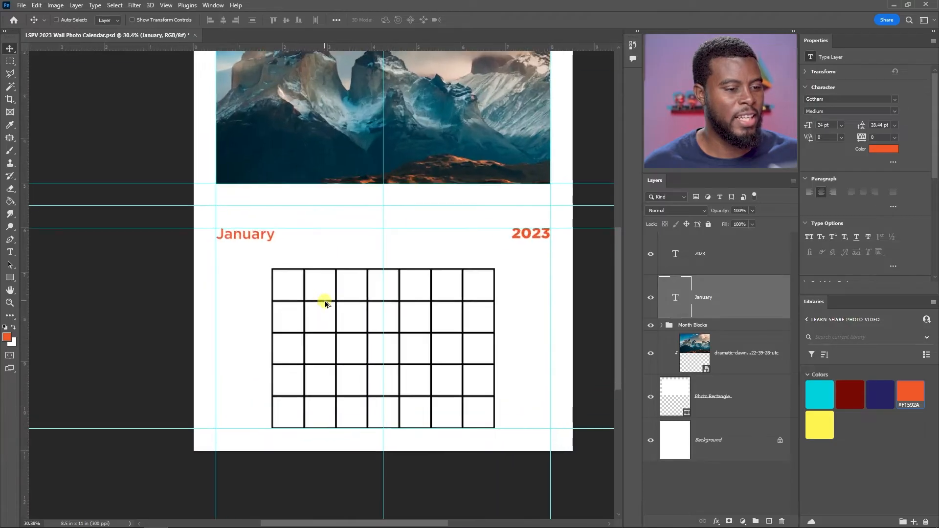
{"action": "scroll", "coordinate": [325, 299], "scroll_direction": "up", "scroll_amount": 1}
{"action": "key", "text": "ctrl+s"}
{"action": "scroll", "coordinate": [325, 299], "scroll_direction": "down", "scroll_amount": 1}
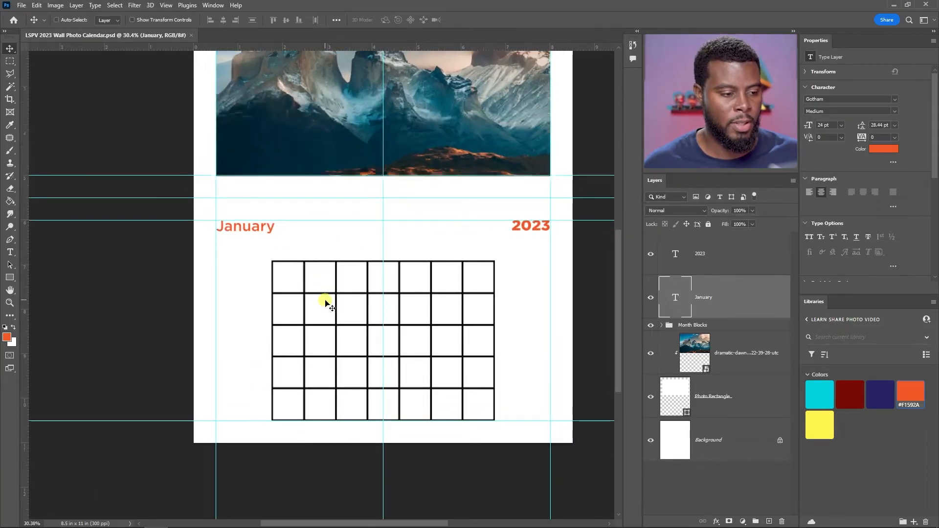
Stretch the Month Blocks group horizontally from its center to 149.30% width so the grid spans the side margin guides.
{"action": "scroll", "coordinate": [325, 299], "scroll_direction": "up", "scroll_amount": 2}
{"action": "scroll", "coordinate": [412, 282], "scroll_direction": "right", "scroll_amount": 2}
{"action": "left_click", "coordinate": [710, 325]}
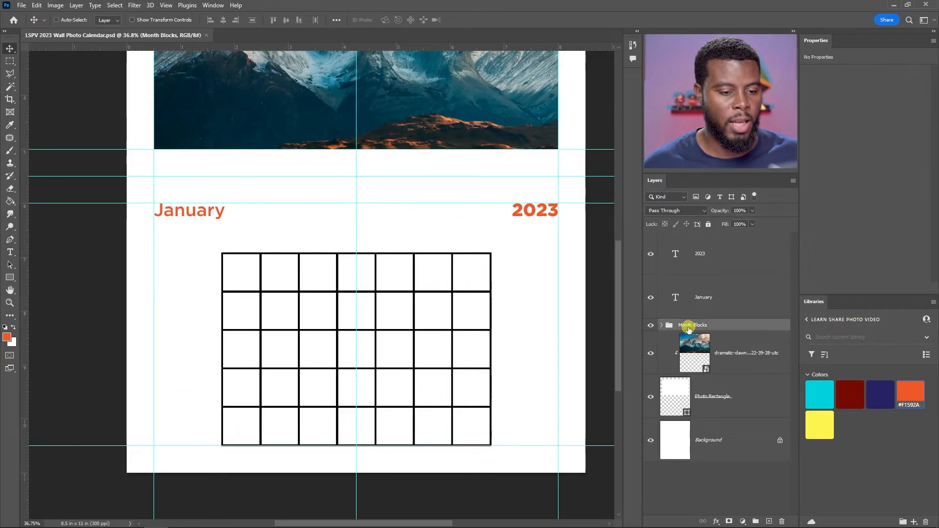
{"action": "key", "text": "ctrl+t"}
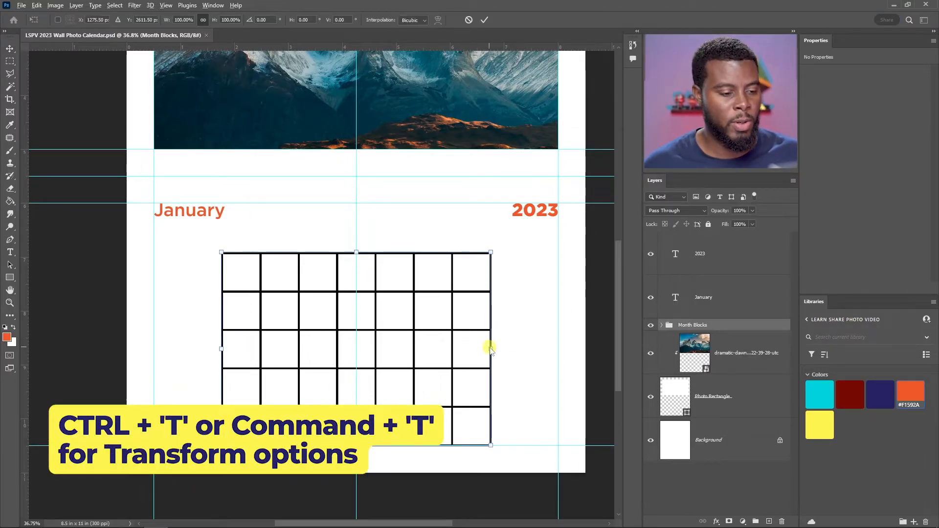
{"action": "mouse_move", "coordinate": [491, 348]}
{"action": "left_mouse_down"}
{"action": "mouse_move", "coordinate": [503, 350]}
{"action": "mouse_move", "coordinate": [489, 350]}
{"action": "left_mouse_up"}
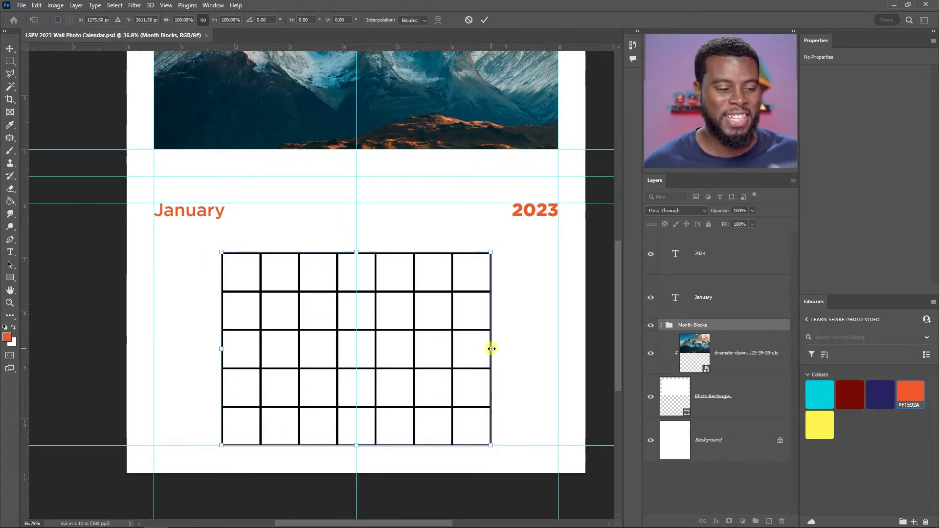
{"action": "left_click_drag", "start_coordinate": [493, 349], "coordinate": [556, 352]}
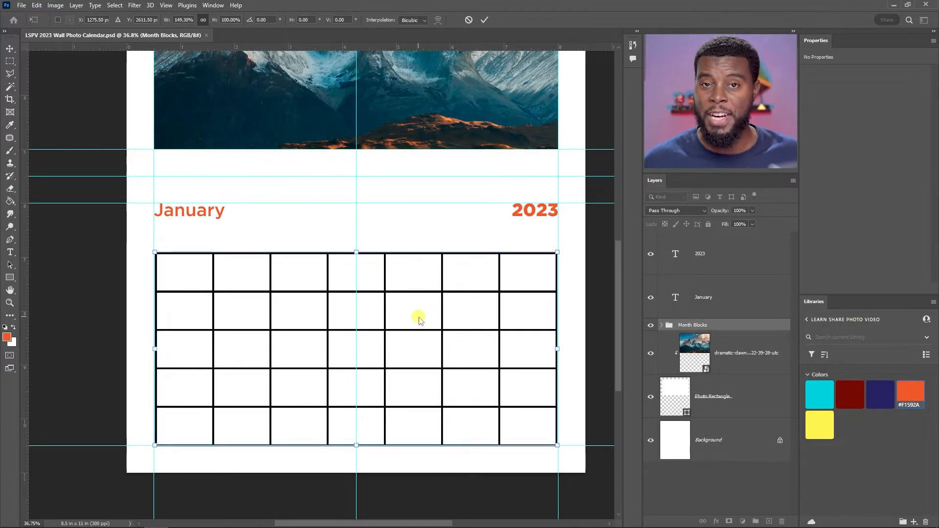
{"action": "key", "text": "alt+space"}
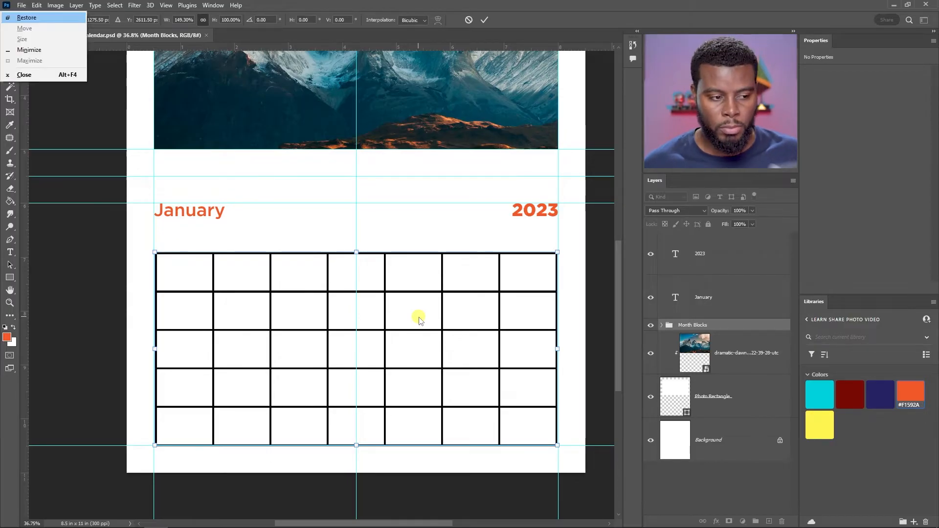
{"action": "key", "text": "Escape"}
{"action": "key", "text": "Return"}
{"action": "key", "text": "u"}
{"action": "left_click_drag", "start_coordinate": [375, 209], "coordinate": [409, 238]}
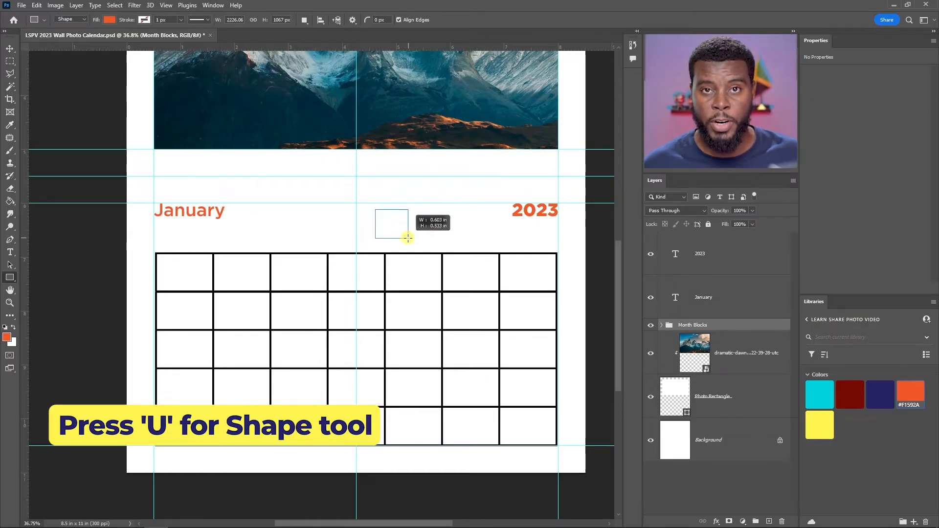
{"action": "left_click_drag", "start_coordinate": [408, 238], "coordinate": [441, 237]}
{"action": "key", "text": "ctrl+z"}
{"action": "scroll", "coordinate": [415, 216], "scroll_direction": "down", "scroll_amount": 1}
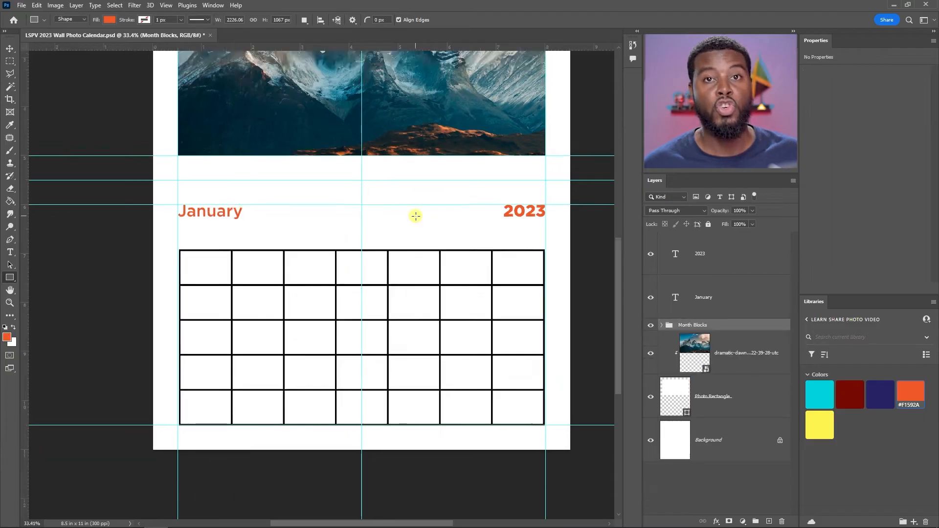
{"action": "scroll", "coordinate": [415, 216], "scroll_direction": "up", "scroll_amount": 2}
{"action": "scroll", "coordinate": [415, 217], "scroll_direction": "down", "scroll_amount": 1}
{"action": "scroll", "coordinate": [416, 217], "scroll_direction": "down", "scroll_amount": 2}
{"action": "key", "text": "v"}
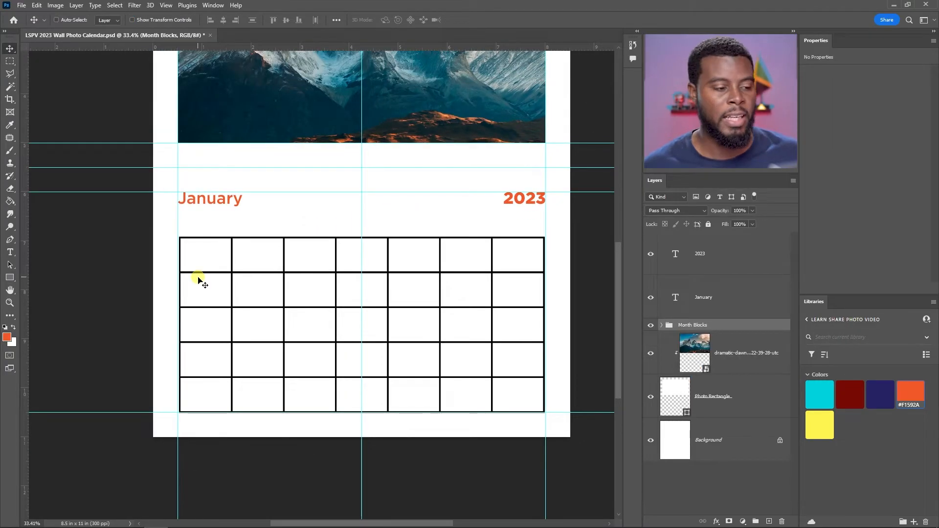
Examine the widened grid's lines and how its edges fit between the side margin guides.
{"action": "scroll", "coordinate": [252, 296], "scroll_direction": "up", "scroll_amount": 2}
{"action": "scroll", "coordinate": [387, 309], "scroll_direction": "up", "scroll_amount": 1}
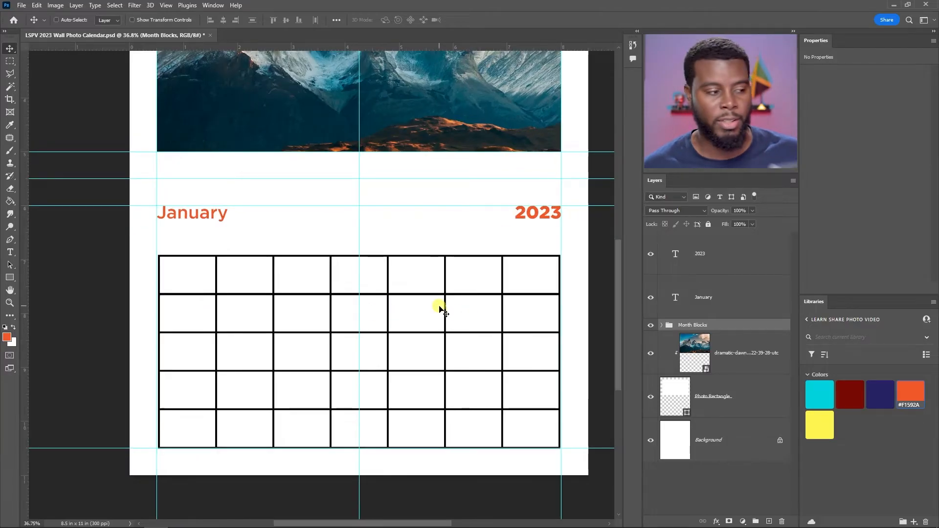
{"action": "scroll", "coordinate": [406, 310], "scroll_direction": "up", "scroll_amount": 1}
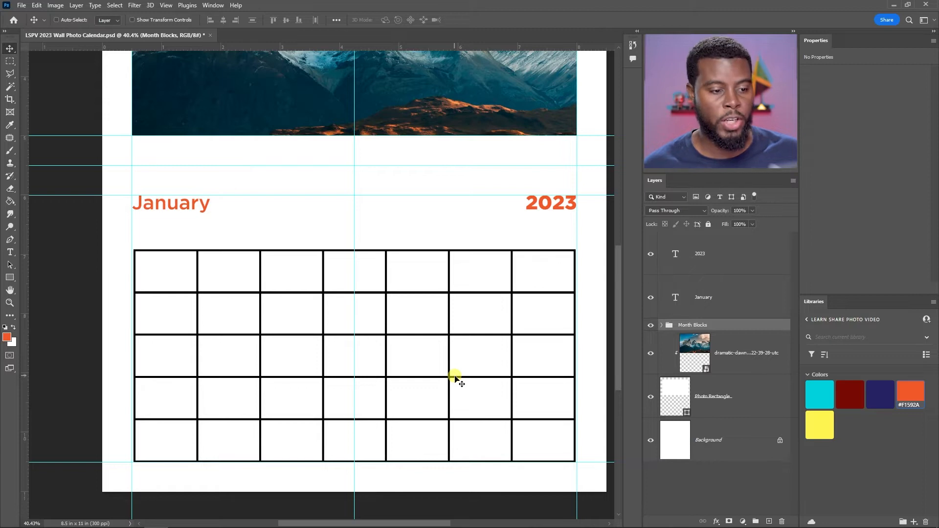
{"action": "key", "text": "ctrl+t"}
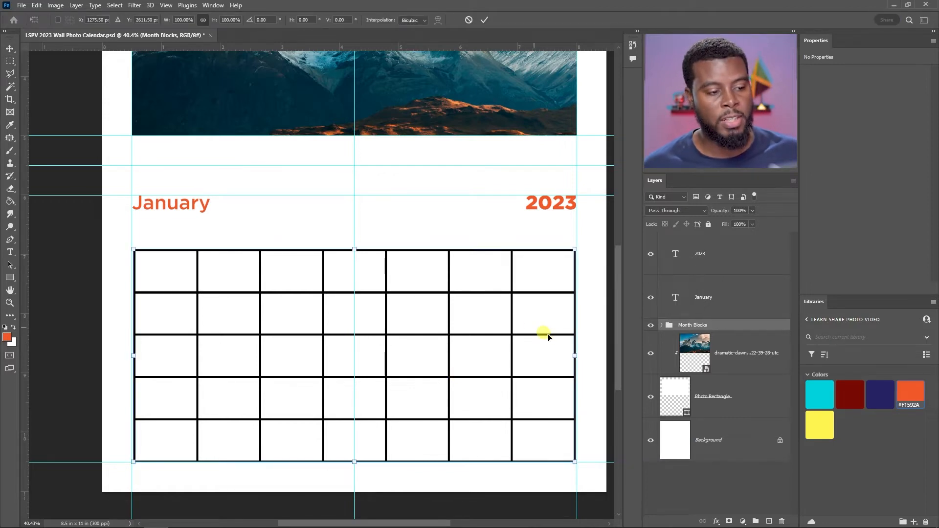
{"action": "scroll", "coordinate": [480, 332], "scroll_direction": "down", "scroll_amount": 4}
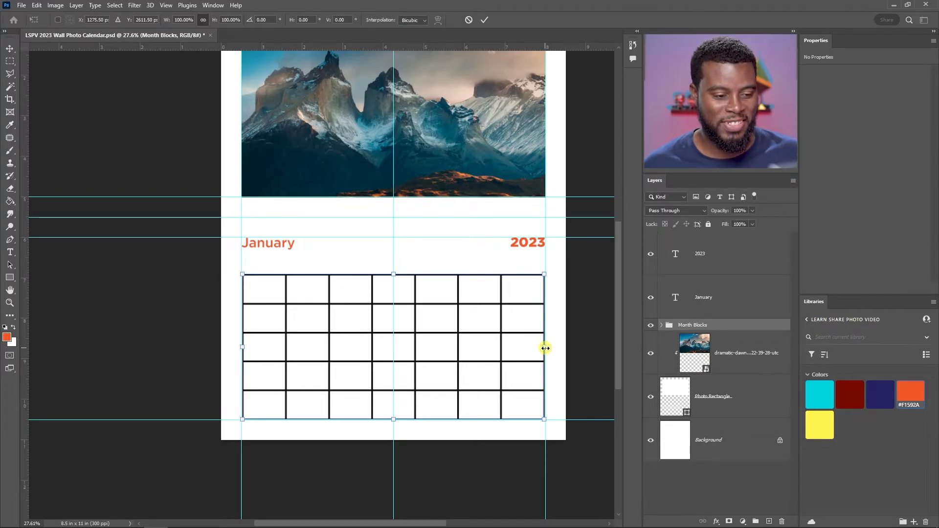
{"action": "scroll", "coordinate": [448, 324], "scroll_direction": "up", "scroll_amount": 4}
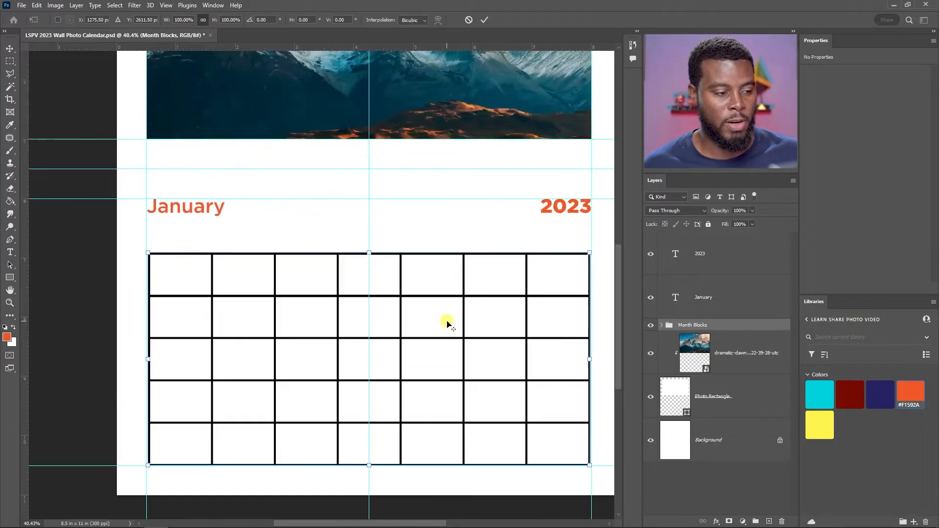
{"action": "key", "text": "Return"}
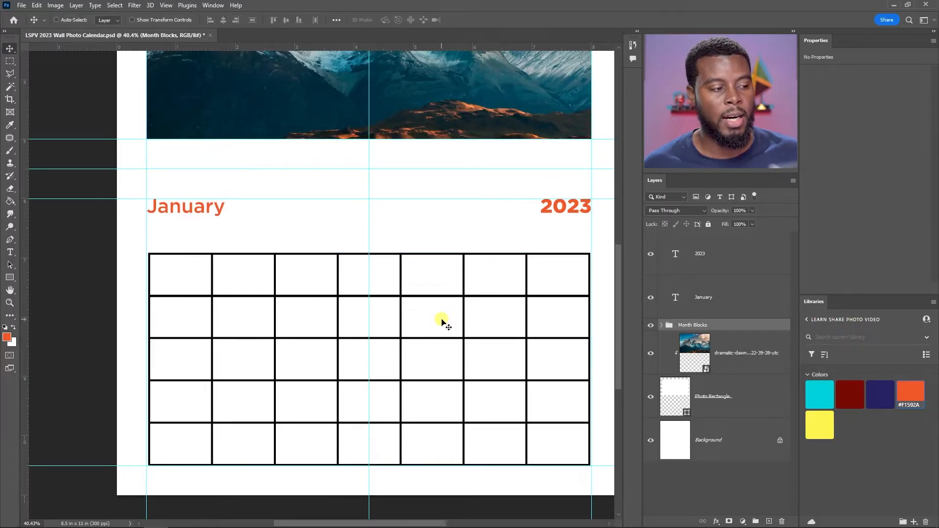
{"action": "scroll", "coordinate": [442, 320], "scroll_direction": "up", "scroll_amount": 2}
{"action": "scroll", "coordinate": [442, 319], "scroll_direction": "down", "scroll_amount": 1}
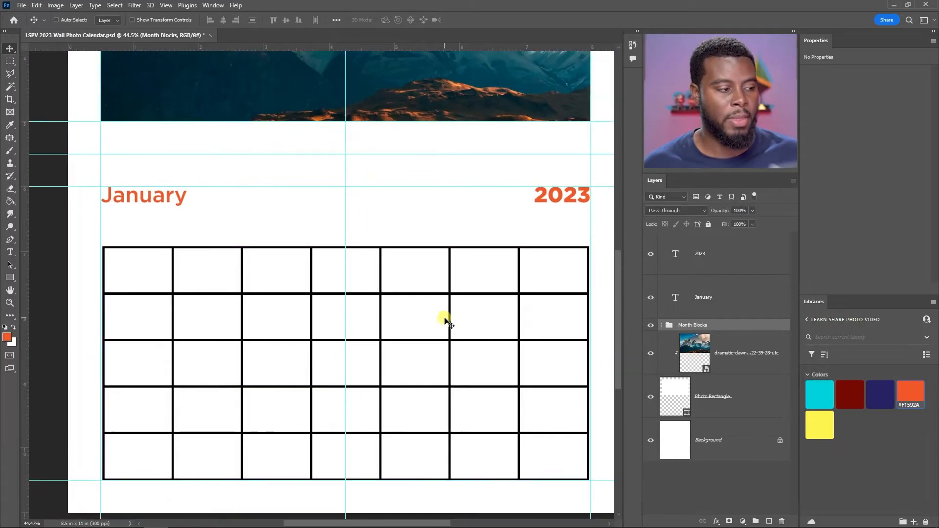
{"action": "scroll", "coordinate": [444, 319], "scroll_direction": "down", "scroll_amount": 1}
{"action": "scroll", "coordinate": [446, 315], "scroll_direction": "up", "scroll_amount": 1}
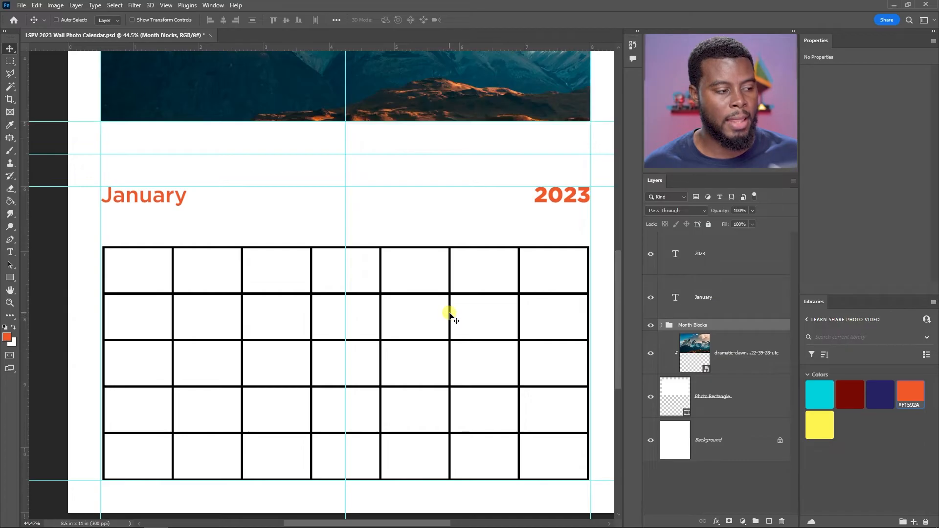
{"action": "scroll", "coordinate": [470, 303], "scroll_direction": "down", "scroll_amount": 1}
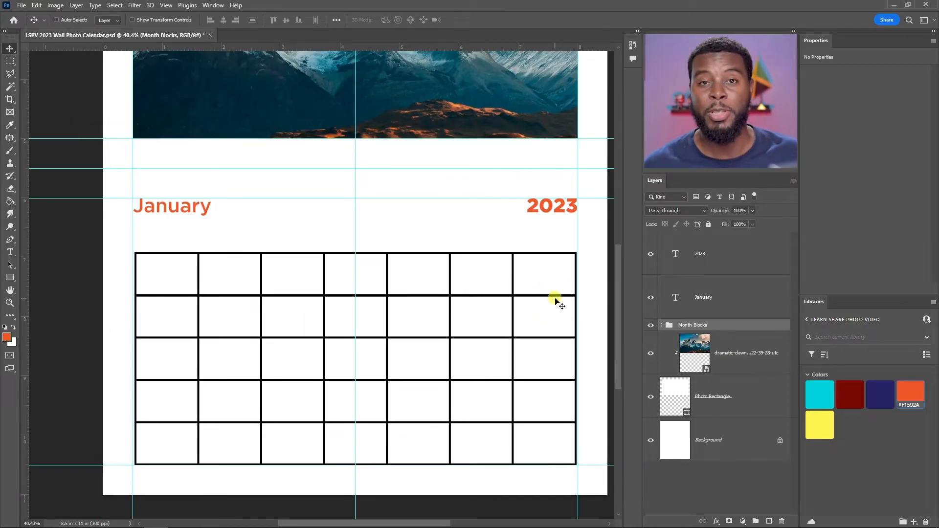
Expand the Month Blocks group and check the shape properties of its Week 1 to Week 5 groups with the Shape tool.
{"action": "left_click", "coordinate": [662, 324]}
{"action": "left_click", "coordinate": [710, 329]}
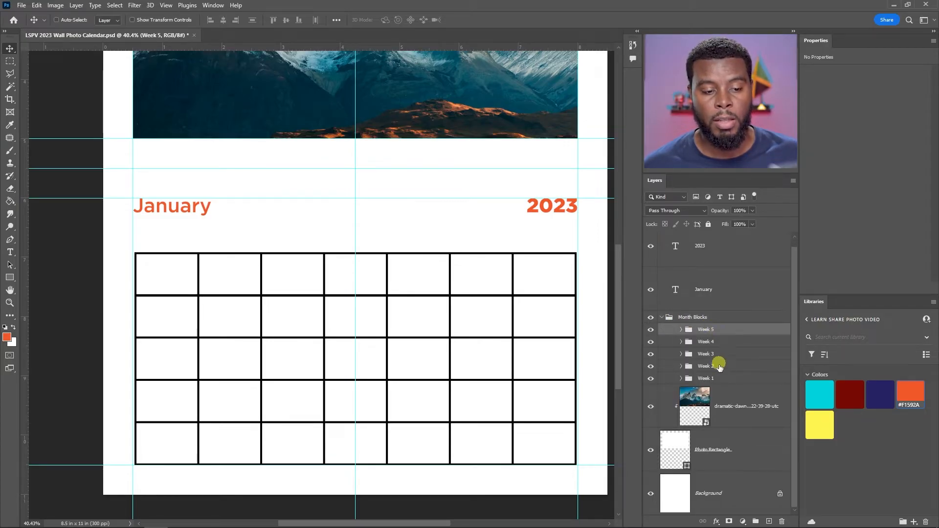
{"action": "left_click", "coordinate": [722, 378], "text": "shift"}
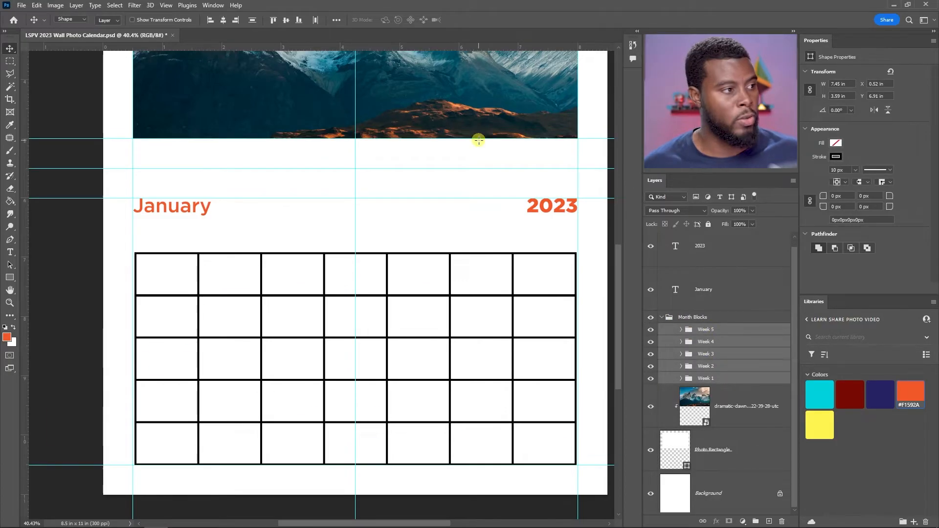
{"action": "key", "text": "u"}
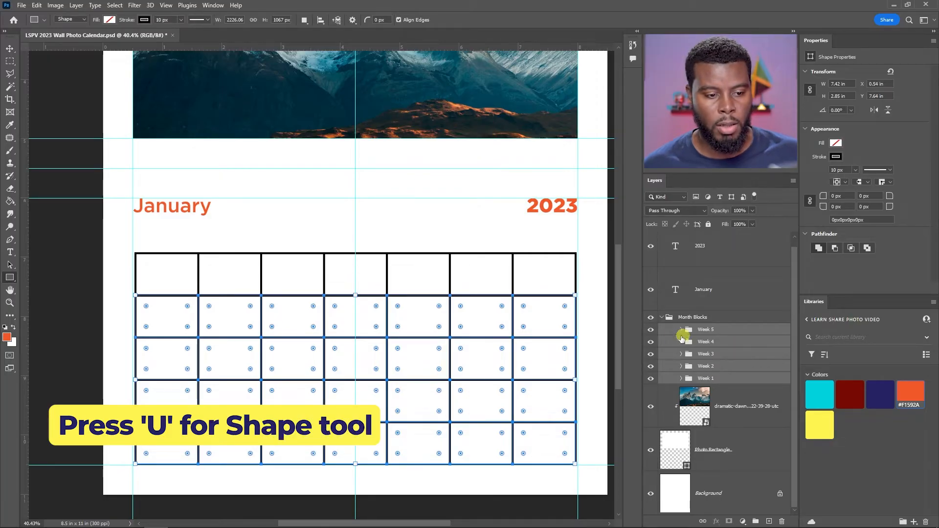
{"action": "left_click", "coordinate": [650, 318]}
{"action": "left_click", "coordinate": [650, 319]}
{"action": "left_click", "coordinate": [671, 317]}
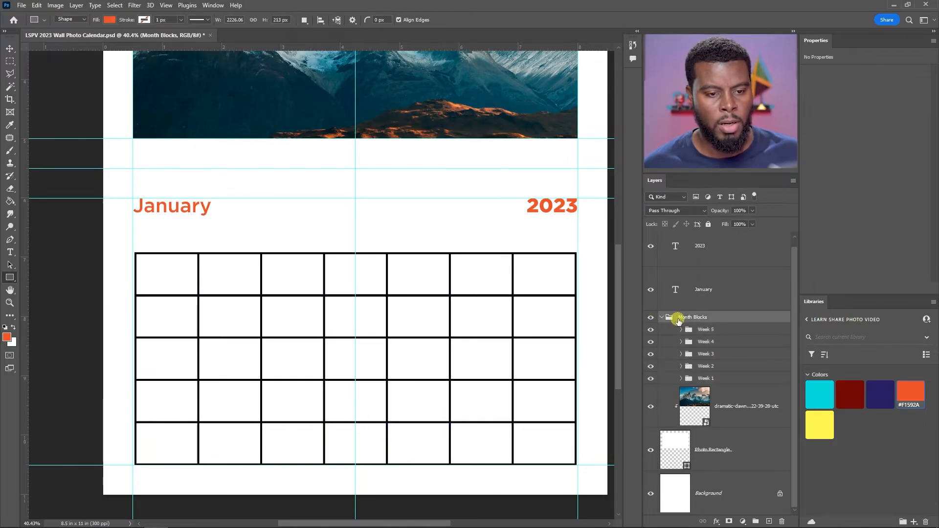
Set the stroke width of the shapes in the Week 1 to Week 5 groups to 5 px.
{"action": "left_click", "coordinate": [705, 329]}
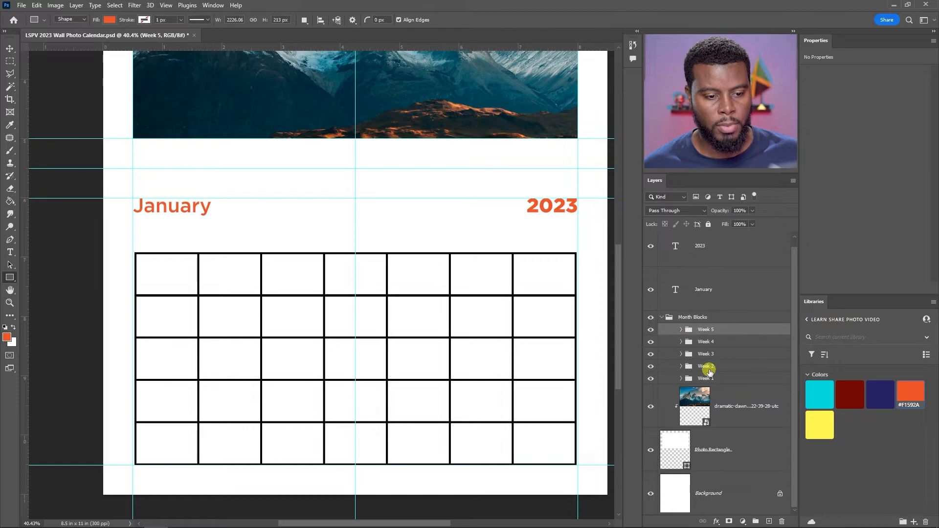
{"action": "left_click", "coordinate": [706, 378], "text": "shift"}
{"action": "scroll", "coordinate": [469, 298], "scroll_direction": "up", "scroll_amount": 1}
{"action": "scroll", "coordinate": [471, 298], "scroll_direction": "down", "scroll_amount": 1}
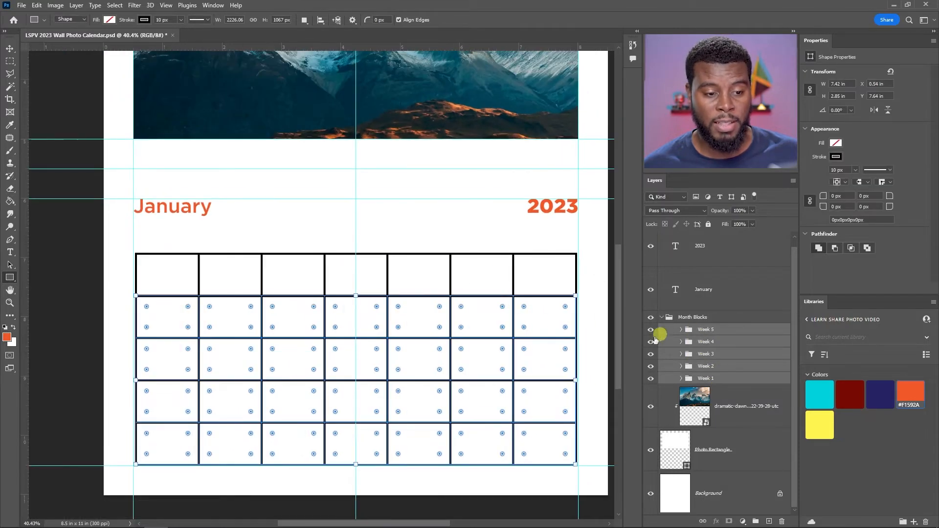
{"action": "scroll", "coordinate": [551, 266], "scroll_direction": "up", "scroll_amount": 1}
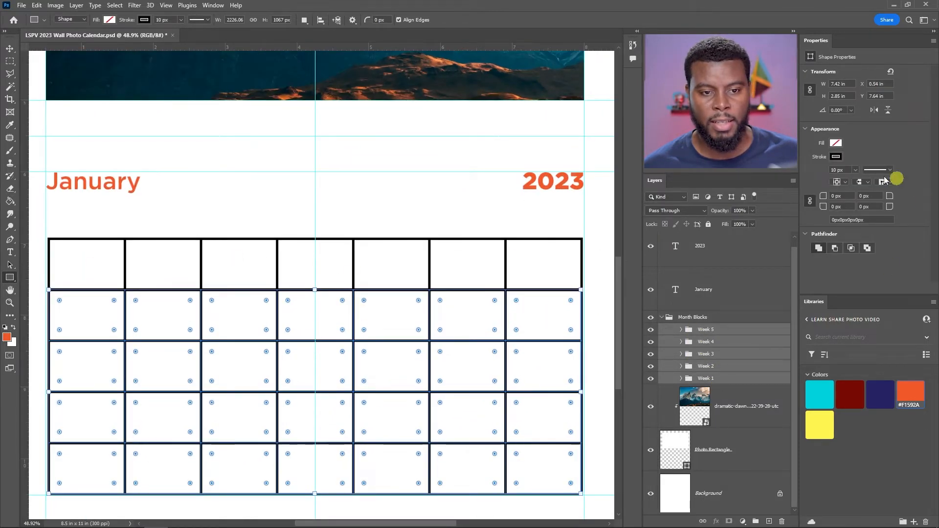
{"action": "left_click", "coordinate": [826, 170]}
{"action": "type", "text": "5"}
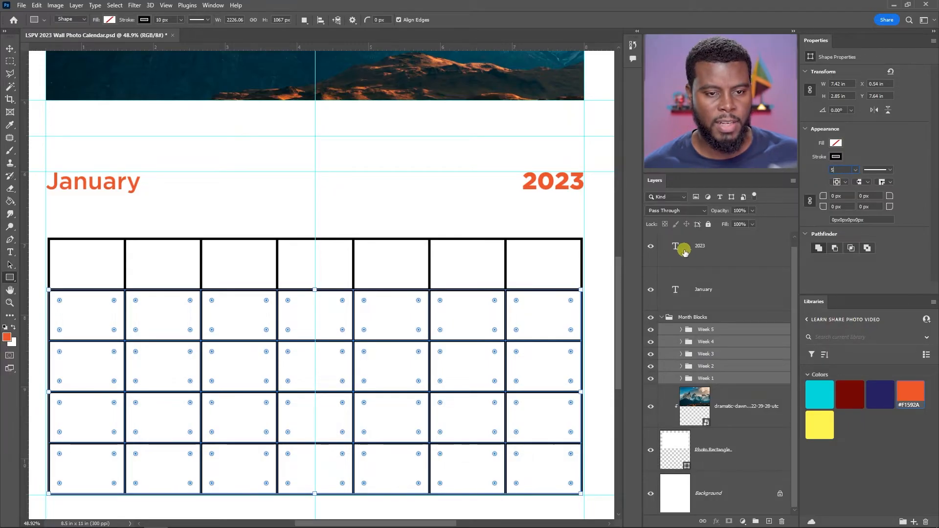
{"action": "key", "text": "Return"}
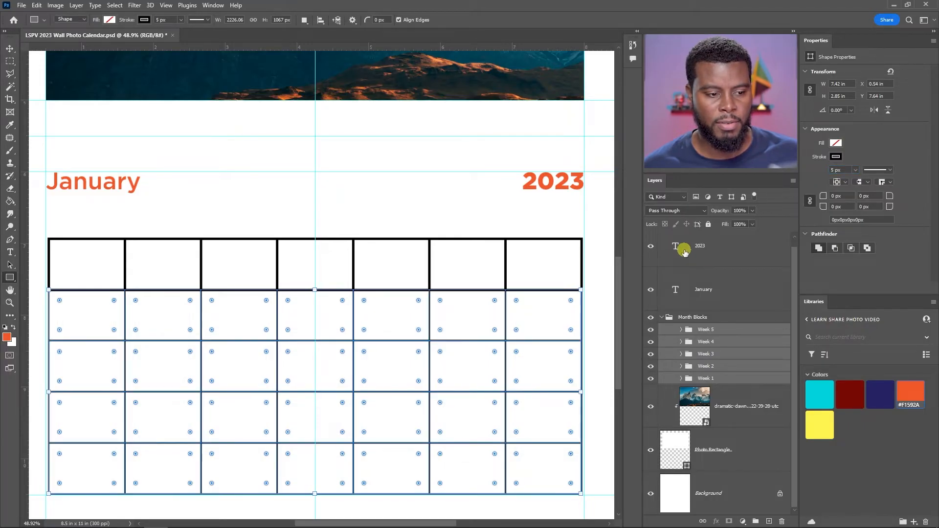
{"action": "scroll", "coordinate": [509, 336], "scroll_direction": "down", "scroll_amount": 1}
{"action": "left_click", "coordinate": [704, 329]}
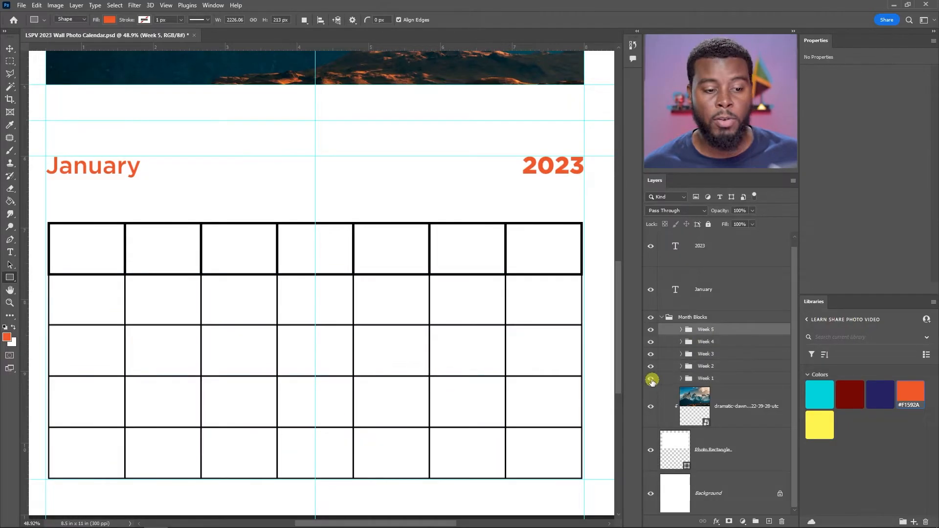
Expand the Week 1 group and set the stroke width of its Sunday to Saturday boxes to 5 px.
{"action": "scroll", "coordinate": [513, 269], "scroll_direction": "up", "scroll_amount": 3}
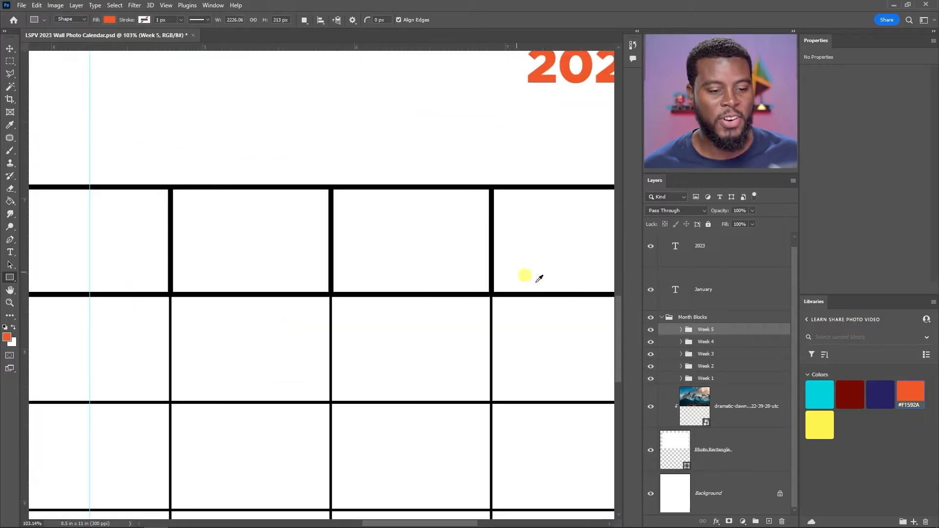
{"action": "left_click", "coordinate": [706, 378]}
{"action": "left_click", "coordinate": [681, 378]}
{"action": "scroll", "coordinate": [737, 344], "scroll_direction": "down", "scroll_amount": 5}
{"action": "scroll", "coordinate": [748, 288], "scroll_direction": "up", "scroll_amount": 2}
{"action": "left_click", "coordinate": [749, 287]}
{"action": "scroll", "coordinate": [747, 304], "scroll_direction": "down", "scroll_amount": 3}
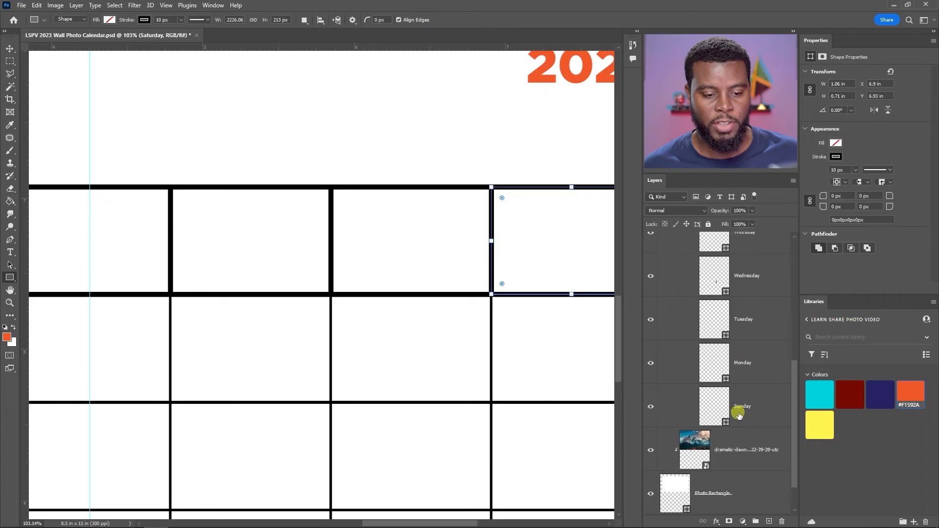
{"action": "left_click", "coordinate": [739, 414], "text": "shift"}
{"action": "left_click", "coordinate": [837, 170]}
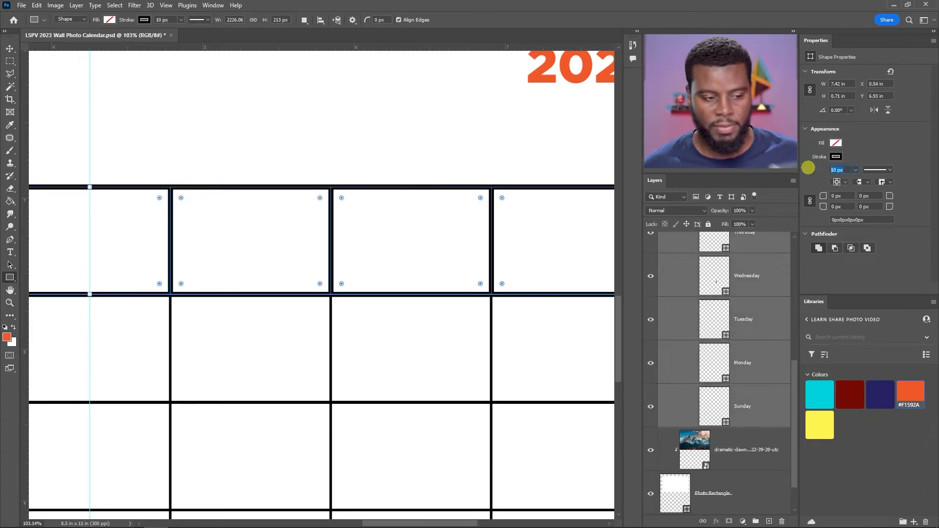
{"action": "type", "text": "5"}
{"action": "key", "text": "Return"}
Examine the grid's line weight against the headings and photo with the Move tool active.
{"action": "key", "text": "v"}
{"action": "scroll", "coordinate": [362, 222], "scroll_direction": "down", "scroll_amount": 5}
{"action": "scroll", "coordinate": [338, 194], "scroll_direction": "down", "scroll_amount": 2}
{"action": "scroll", "coordinate": [339, 194], "scroll_direction": "left", "scroll_amount": 2}
{"action": "scroll", "coordinate": [388, 217], "scroll_direction": "up", "scroll_amount": 1}
{"action": "scroll", "coordinate": [380, 256], "scroll_direction": "up", "scroll_amount": 3}
{"action": "scroll", "coordinate": [388, 233], "scroll_direction": "up", "scroll_amount": 1}
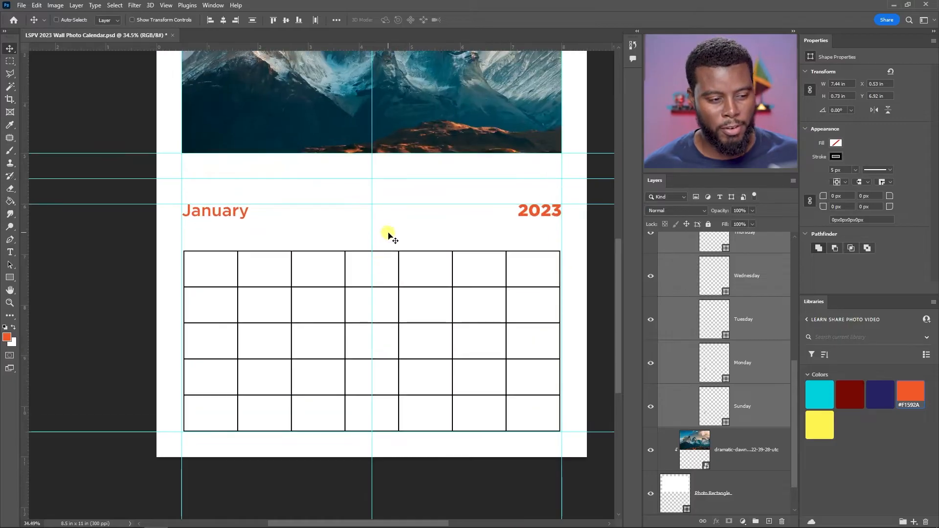
{"action": "scroll", "coordinate": [391, 264], "scroll_direction": "up", "scroll_amount": 1}
{"action": "scroll", "coordinate": [398, 296], "scroll_direction": "down", "scroll_amount": 3}
{"action": "scroll", "coordinate": [381, 260], "scroll_direction": "up", "scroll_amount": 3}
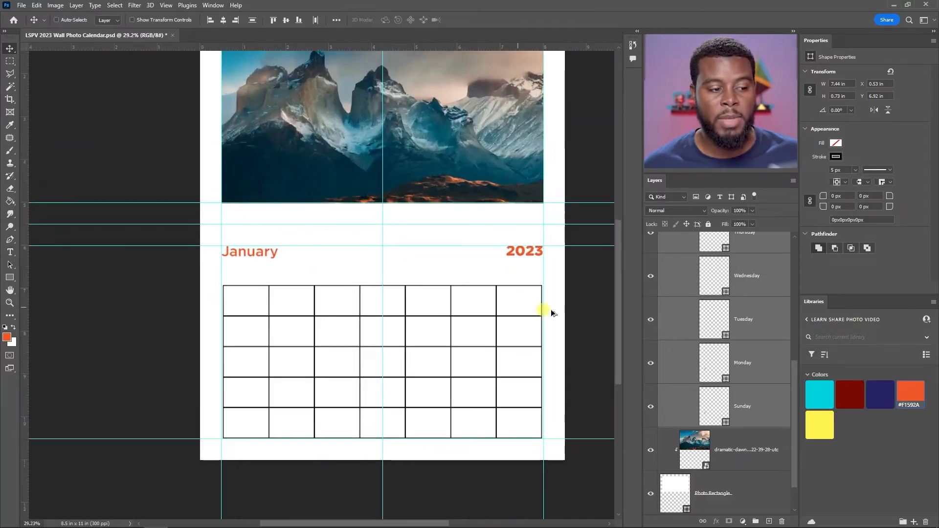
{"action": "scroll", "coordinate": [739, 344], "scroll_direction": "up", "scroll_amount": 1}
Set the stroke width of the selected Week 1 day boxes to 3 px.
{"action": "left_click_drag", "start_coordinate": [842, 170], "coordinate": [816, 165]}
{"action": "type", "text": "3"}
{"action": "key", "text": "Return"}
{"action": "scroll", "coordinate": [503, 350], "scroll_direction": "up", "scroll_amount": 3}
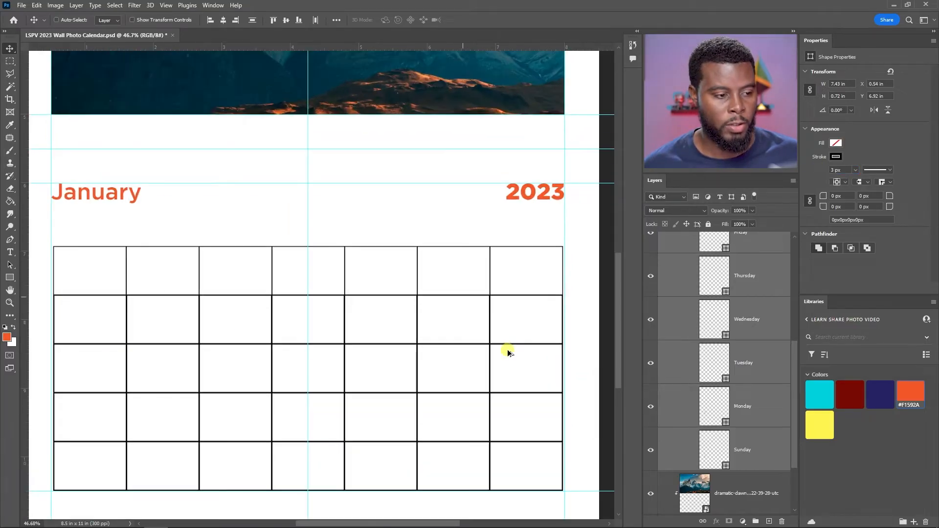
Collapse the Week 1 group and set the stroke width of the Week 2 to Week 5 groups to 3 px.
{"action": "scroll", "coordinate": [690, 333], "scroll_direction": "up", "scroll_amount": 4}
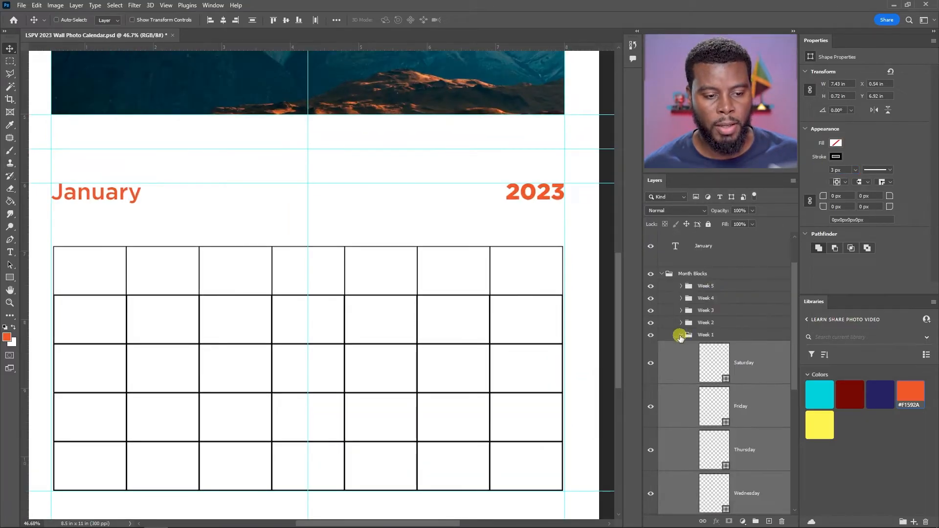
{"action": "left_click", "coordinate": [680, 335]}
{"action": "left_click", "coordinate": [705, 363]}
{"action": "left_click", "coordinate": [704, 329], "text": "shift"}
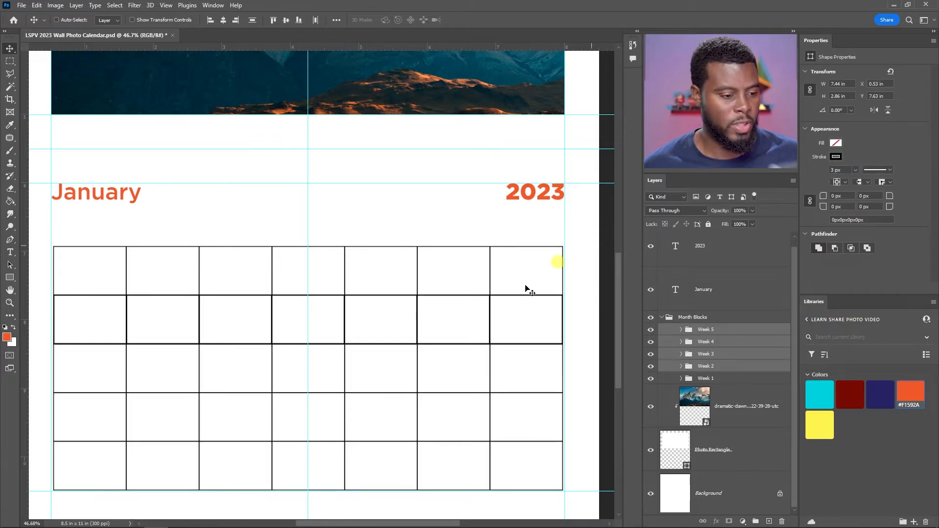
Expand the Week 2 group and set the stroke width of its Sunday to Saturday boxes to 3 px.
{"action": "scroll", "coordinate": [510, 311], "scroll_direction": "up", "scroll_amount": 4}
{"action": "left_click", "coordinate": [719, 360]}
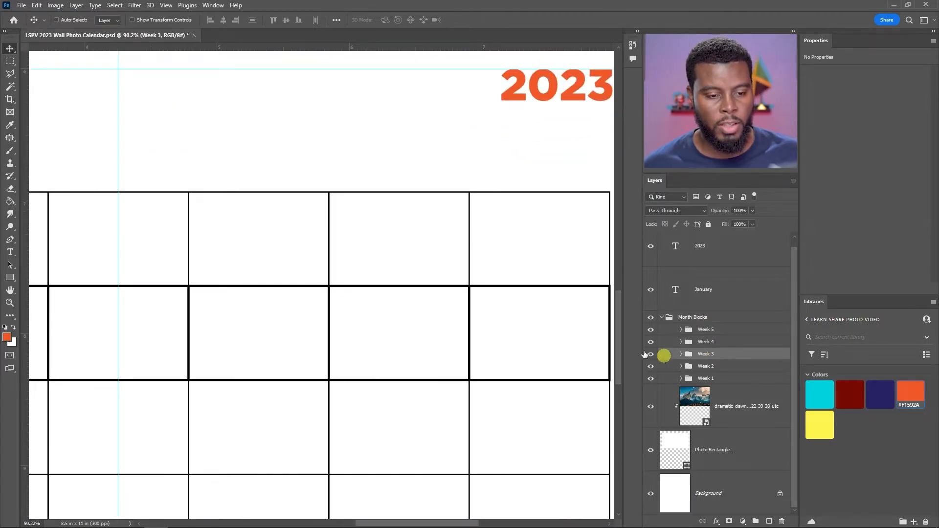
{"action": "left_click", "coordinate": [655, 374]}
{"action": "left_click", "coordinate": [655, 374]}
{"action": "left_click", "coordinate": [695, 374]}
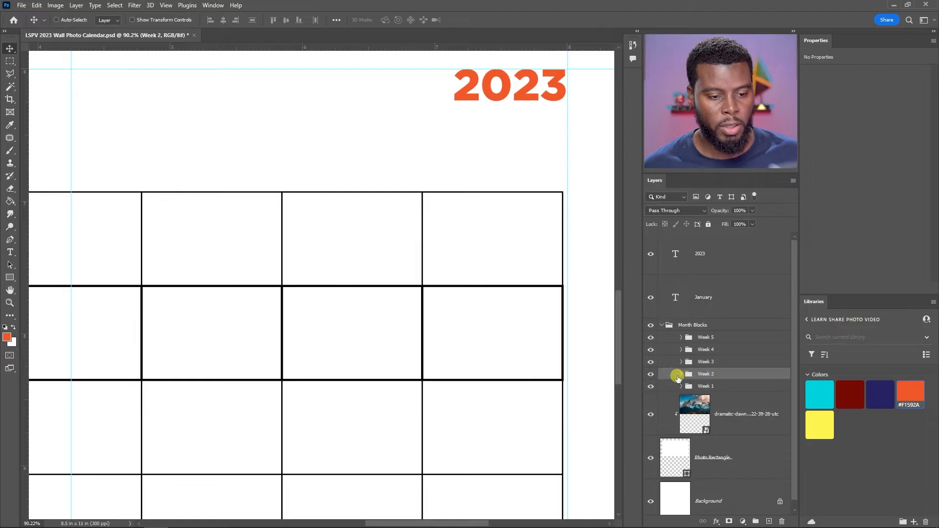
{"action": "left_click", "coordinate": [681, 373]}
{"action": "left_click", "coordinate": [724, 389]}
{"action": "scroll", "coordinate": [729, 386], "scroll_direction": "down", "scroll_amount": 4}
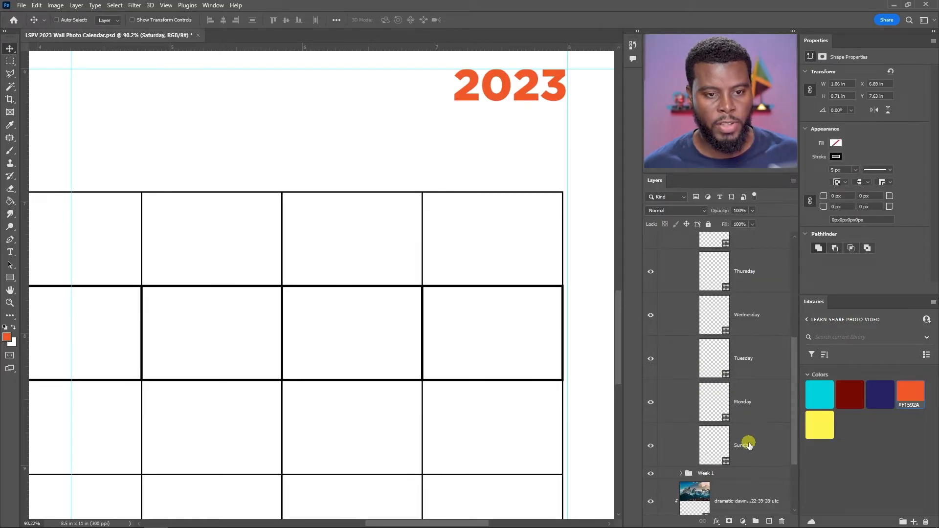
{"action": "left_click", "coordinate": [748, 444], "text": "shift"}
{"action": "left_click", "coordinate": [837, 169]}
{"action": "type", "text": "3"}
{"action": "key", "text": "Return"}
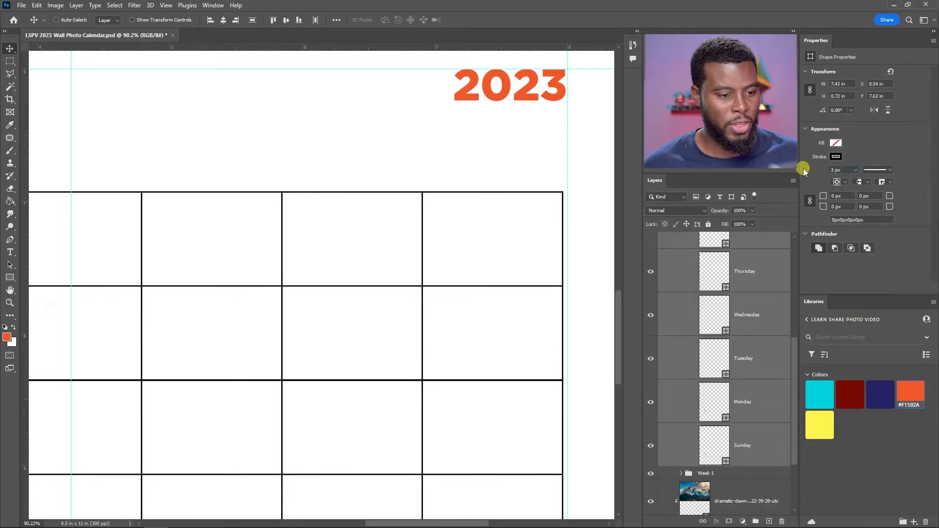
Collapse the Week 2 and Month Blocks groups and save the calendar document.
{"action": "scroll", "coordinate": [743, 241], "scroll_direction": "up", "scroll_amount": 4}
{"action": "left_click", "coordinate": [681, 331]}
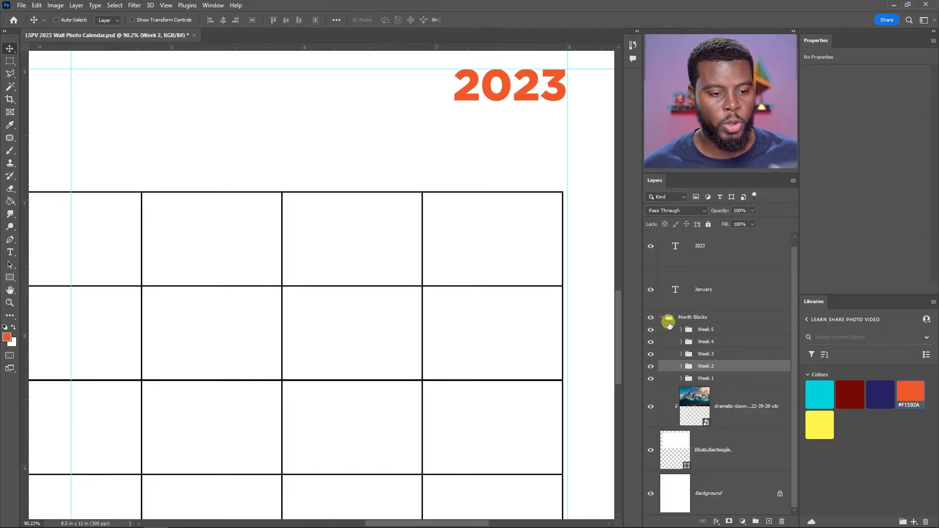
{"action": "left_click", "coordinate": [661, 318]}
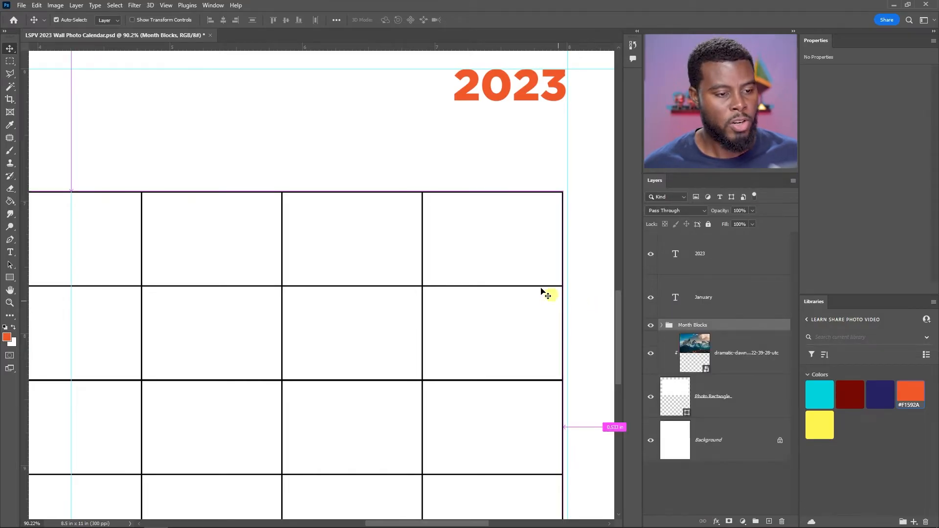
{"action": "key", "text": "ctrl+s"}
Stretch the Month Blocks group horizontally from its center to 100.85% width so its outer lines meet both side margin guides.
{"action": "scroll", "coordinate": [341, 236], "scroll_direction": "down", "scroll_amount": 4}
{"action": "scroll", "coordinate": [293, 237], "scroll_direction": "down", "scroll_amount": 3}
{"action": "scroll", "coordinate": [253, 239], "scroll_direction": "left", "scroll_amount": 4}
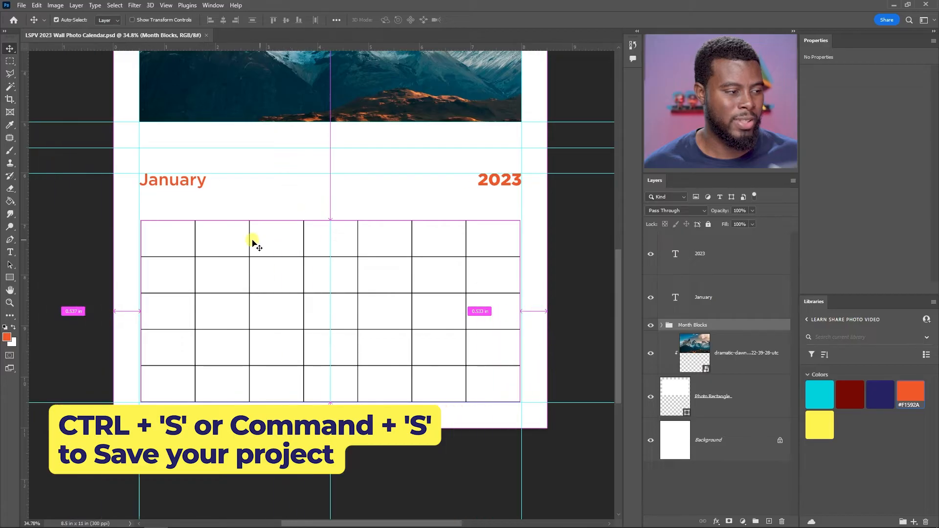
{"action": "scroll", "coordinate": [346, 299], "scroll_direction": "up", "scroll_amount": 1}
{"action": "scroll", "coordinate": [394, 328], "scroll_direction": "up", "scroll_amount": 2}
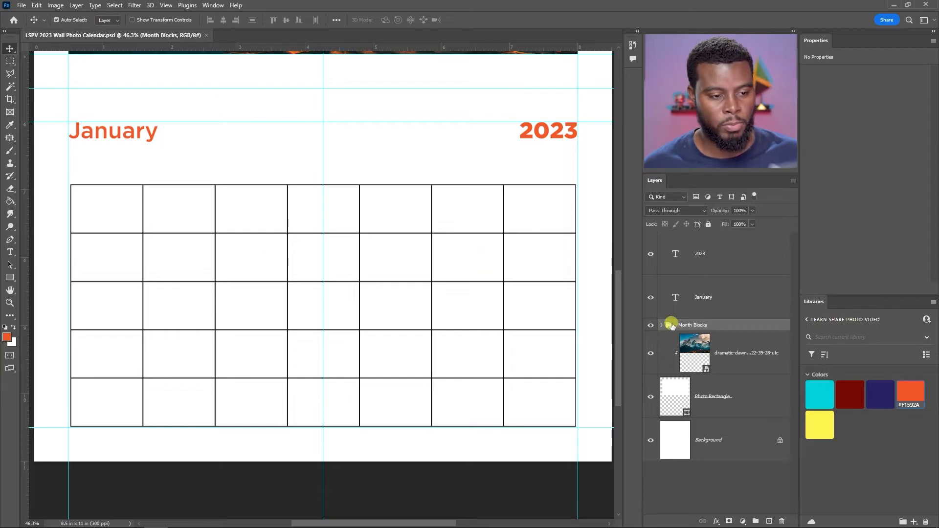
{"action": "key", "text": "ctrl+t"}
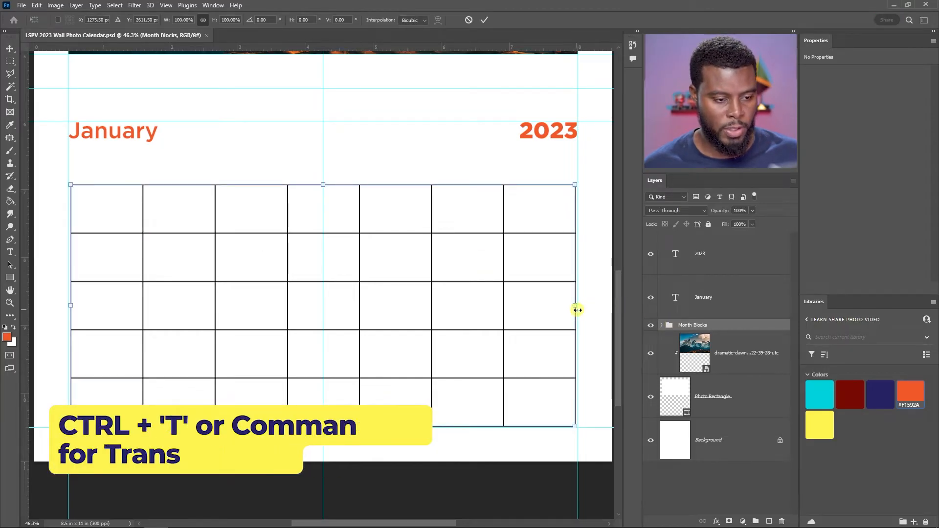
{"action": "scroll", "coordinate": [576, 307], "scroll_direction": "up", "scroll_amount": 2}
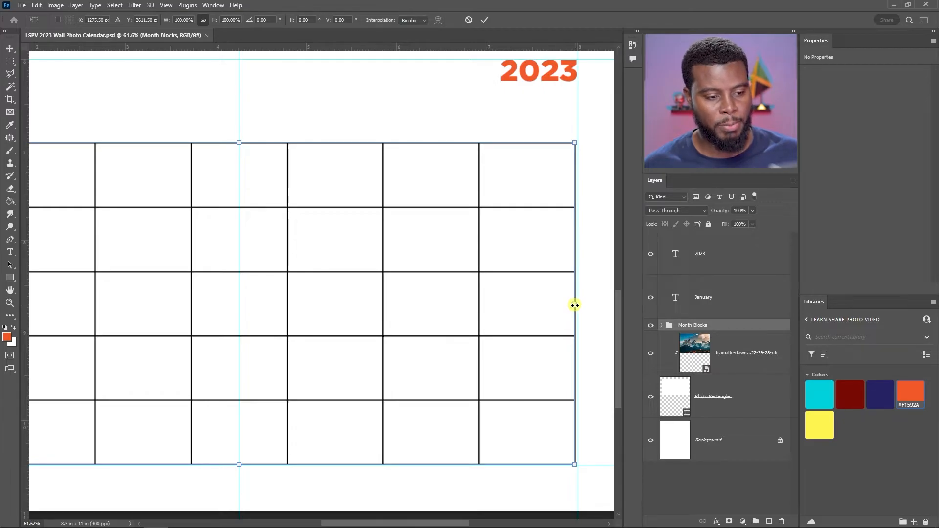
{"action": "left_click_drag", "start_coordinate": [574, 305], "coordinate": [577, 304]}
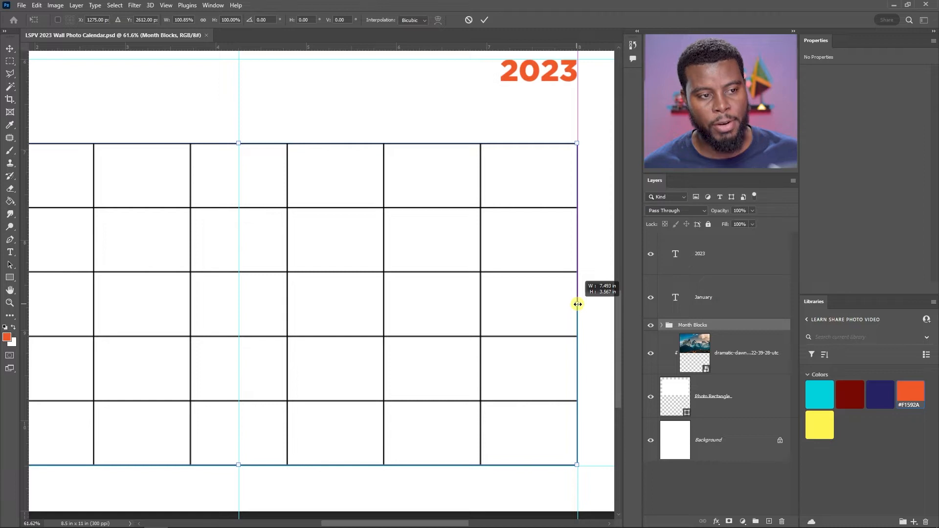
{"action": "left_click_drag", "start_coordinate": [578, 304], "coordinate": [578, 304]}
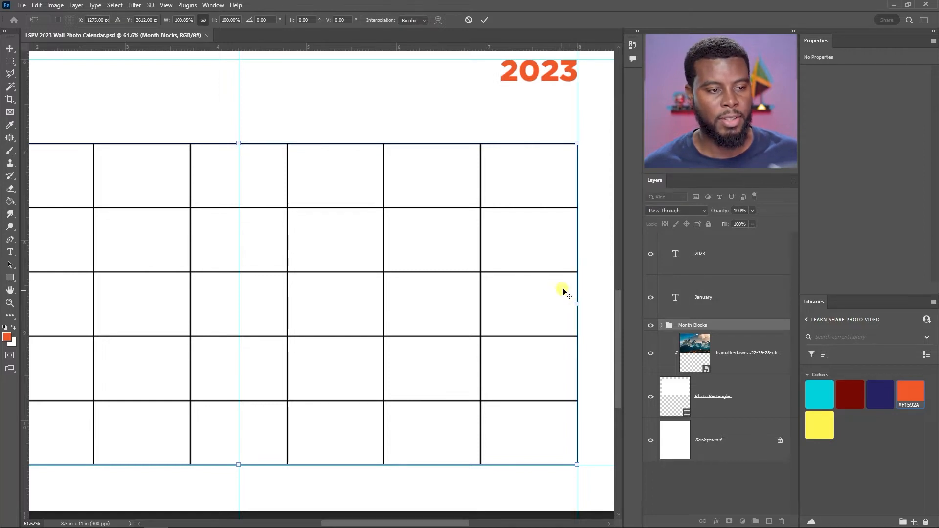
{"action": "left_click_drag", "start_coordinate": [451, 522], "coordinate": [369, 517]}
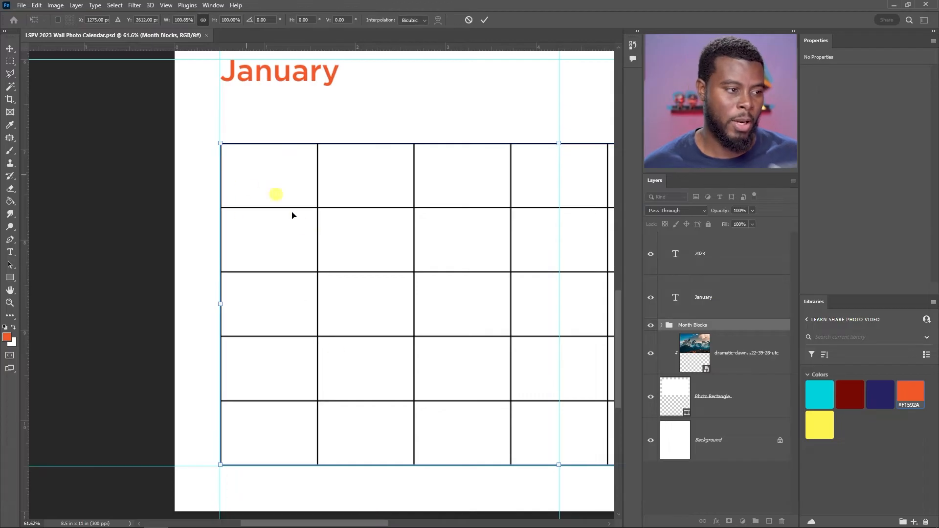
{"action": "scroll", "coordinate": [406, 255], "scroll_direction": "right", "scroll_amount": 2}
{"action": "key", "text": "Return"}
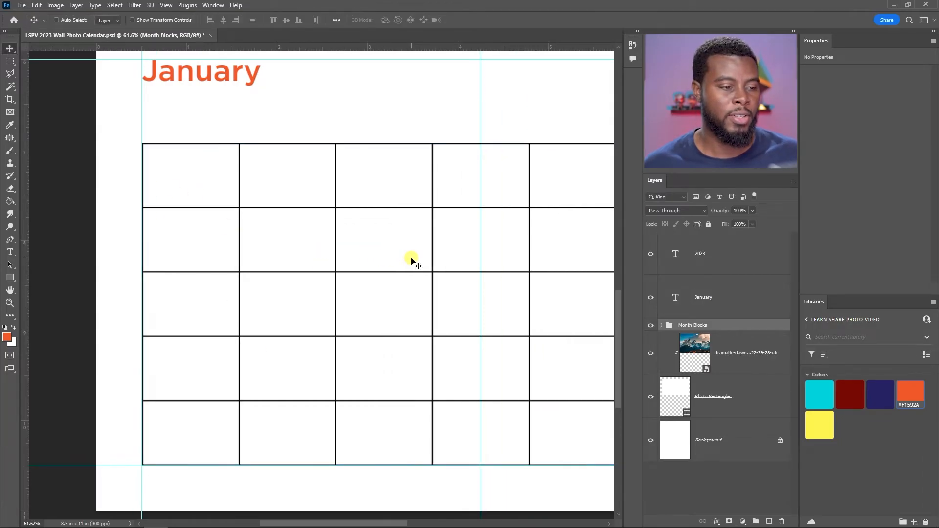
Move the Month Blocks grid straight up, closer to the January and 2023 headings, leaving a gap above the lower margin guide.
{"action": "scroll", "coordinate": [410, 261], "scroll_direction": "down", "scroll_amount": 2}
{"action": "scroll", "coordinate": [413, 254], "scroll_direction": "down", "scroll_amount": 1}
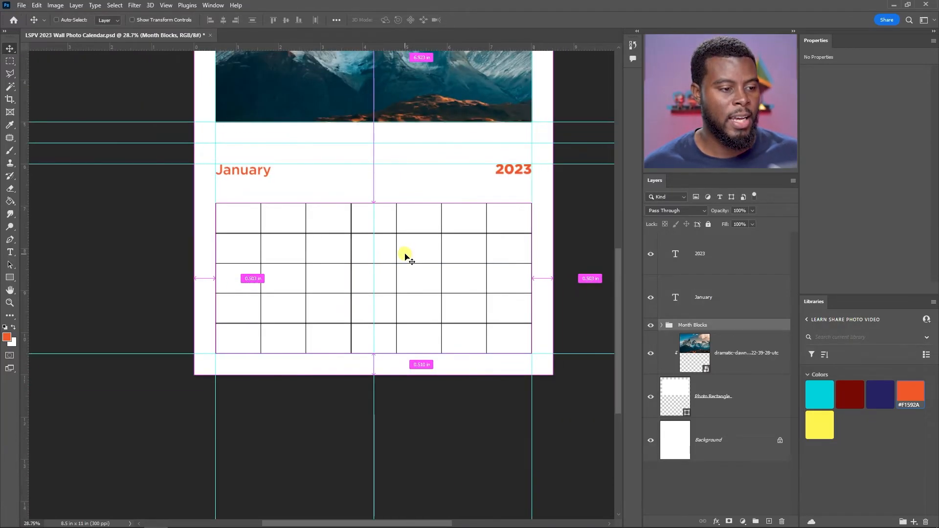
{"action": "scroll", "coordinate": [405, 255], "scroll_direction": "up", "scroll_amount": 5}
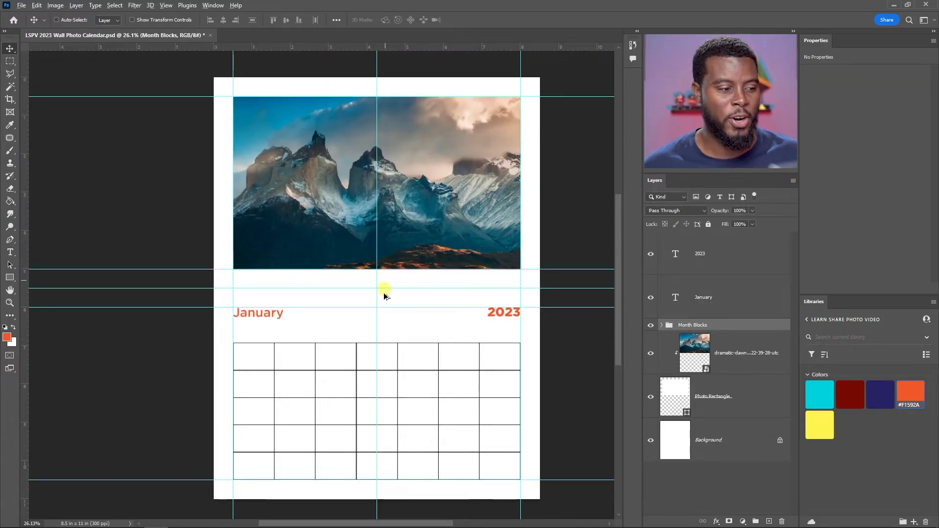
{"action": "scroll", "coordinate": [384, 303], "scroll_direction": "down", "scroll_amount": 2}
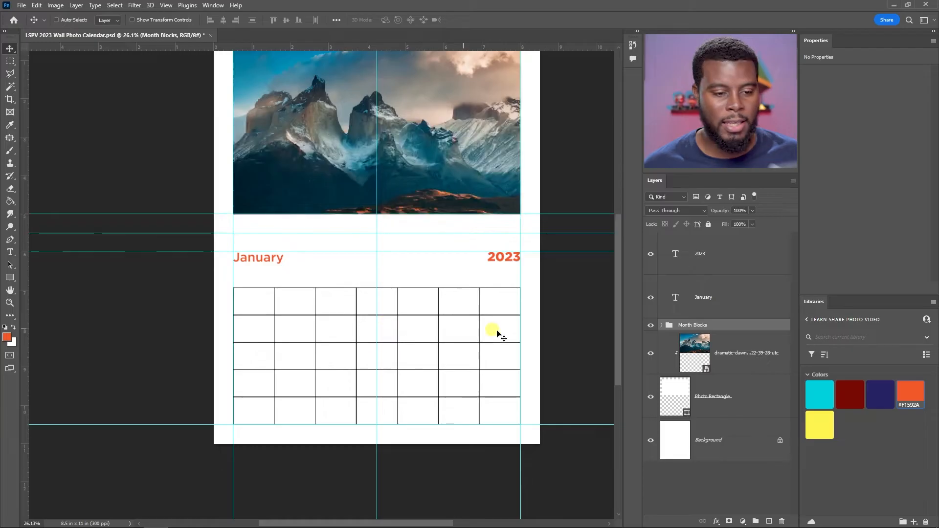
{"action": "scroll", "coordinate": [447, 340], "scroll_direction": "up", "scroll_amount": 2}
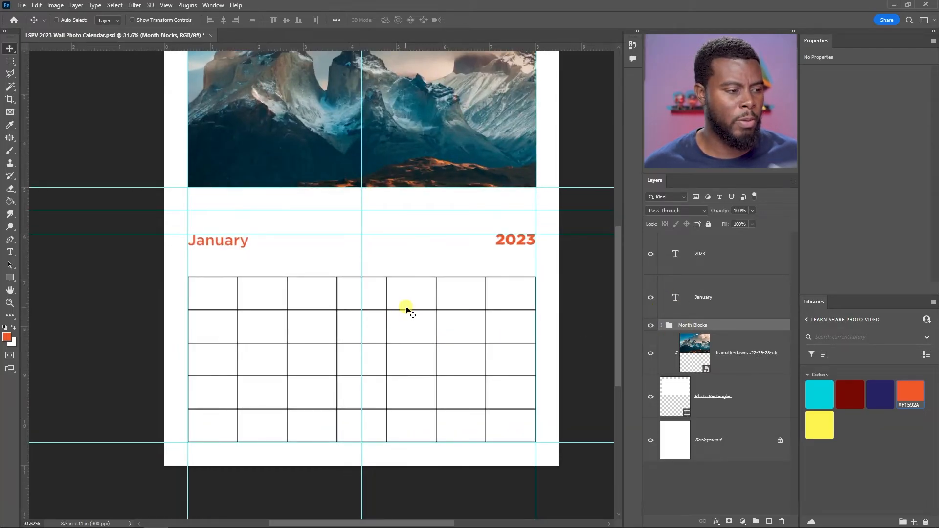
{"action": "left_click_drag", "start_coordinate": [413, 320], "coordinate": [414, 302]}
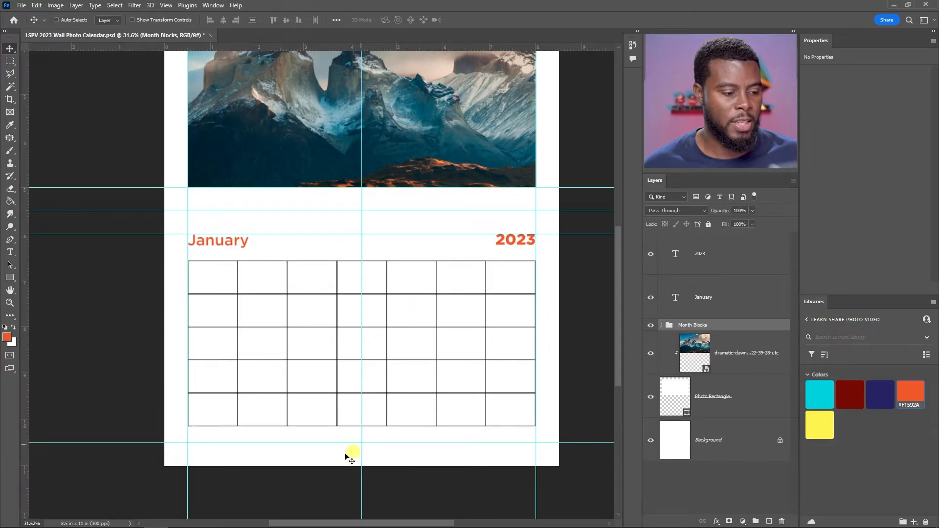
Add a small paragraph text box of lorem ipsum placeholder text between the calendar grid and the lower margin guide.
{"action": "scroll", "coordinate": [352, 445], "scroll_direction": "up", "scroll_amount": 3}
{"action": "key", "text": "t"}
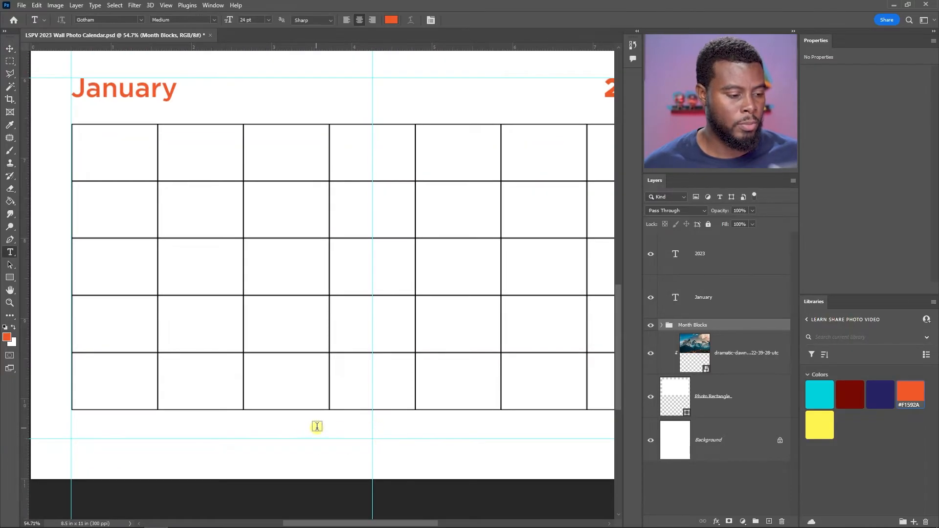
{"action": "scroll", "coordinate": [273, 420], "scroll_direction": "down", "scroll_amount": 1}
{"action": "left_click_drag", "start_coordinate": [257, 420], "coordinate": [461, 436]}
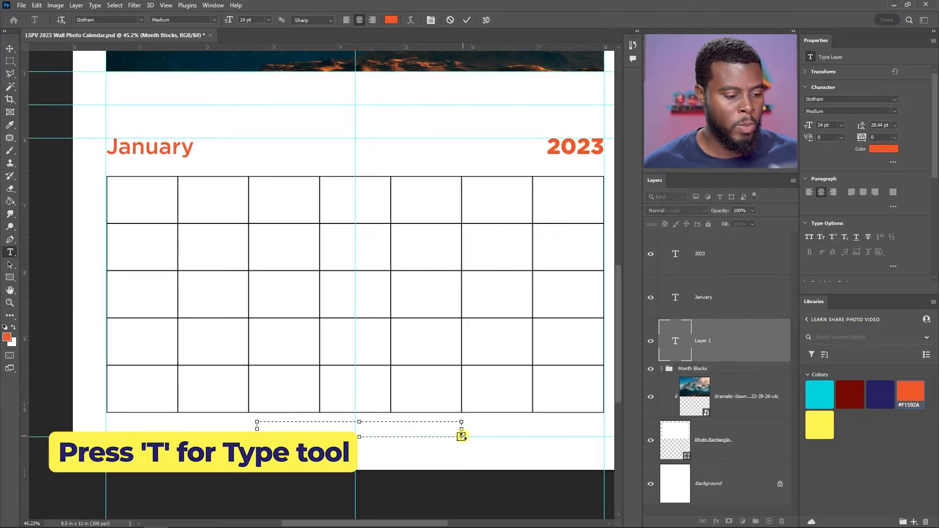
{"action": "key", "text": "ctrl+Return"}
Try font sizes of 14 pt and 8 pt on the bottom placeholder text.
{"action": "left_click", "coordinate": [841, 125]}
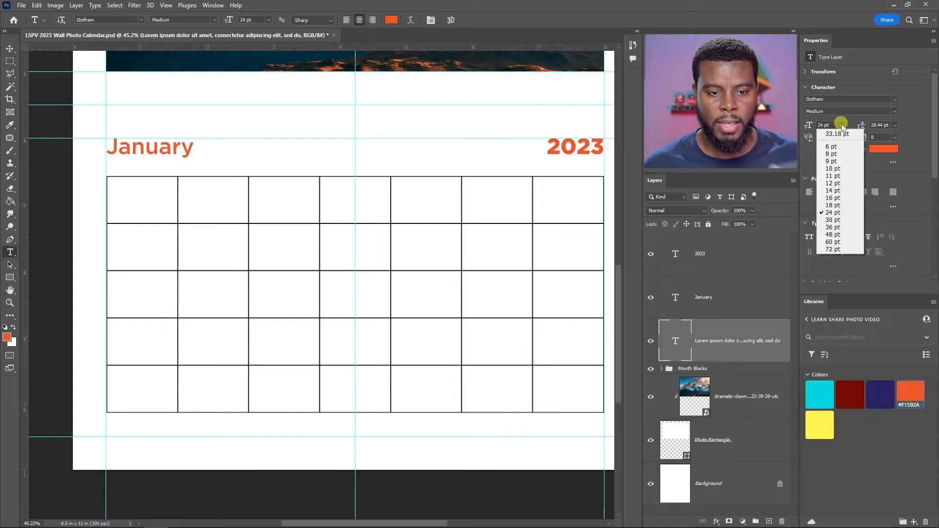
{"action": "left_click", "coordinate": [836, 181]}
{"action": "scroll", "coordinate": [394, 432], "scroll_direction": "up", "scroll_amount": 1}
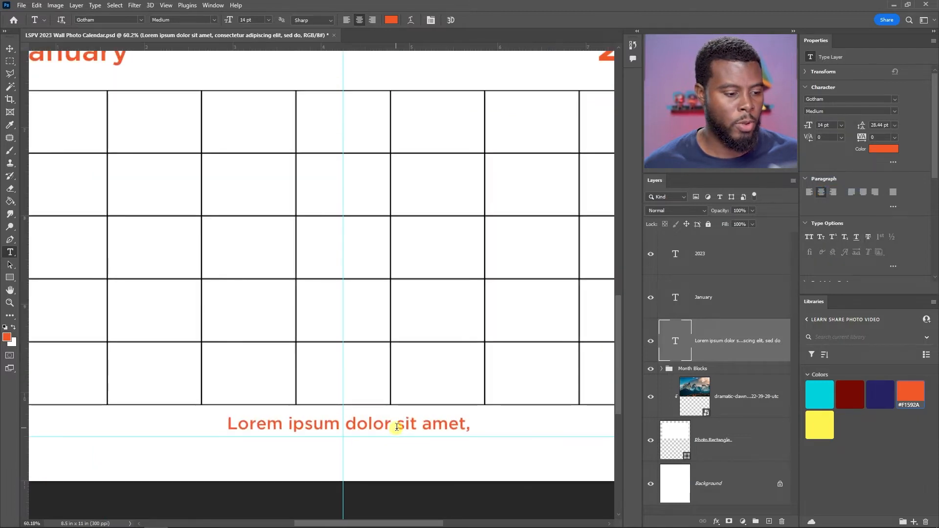
{"action": "scroll", "coordinate": [399, 431], "scroll_direction": "down", "scroll_amount": 2}
{"action": "key", "text": "ctrl+a"}
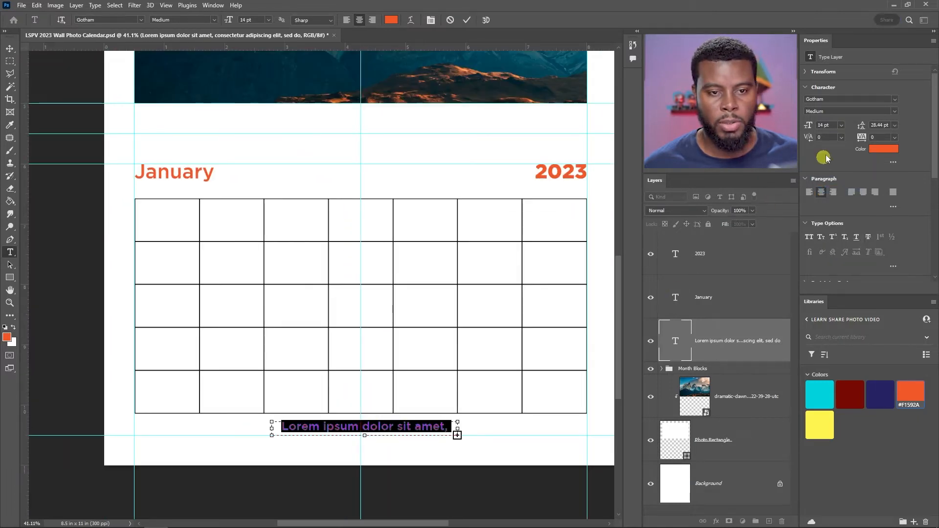
{"action": "left_click", "coordinate": [842, 125]}
{"action": "left_click", "coordinate": [834, 154]}
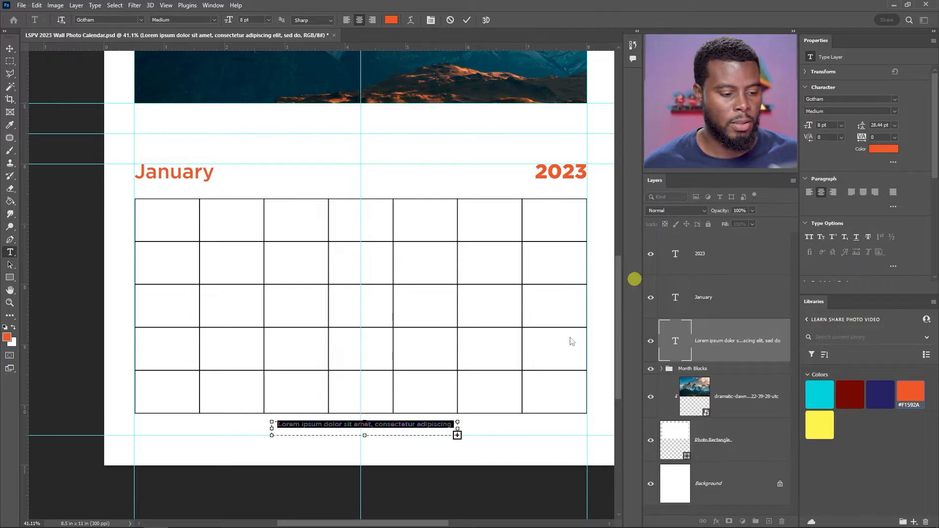
Set the bottom placeholder text to 6 pt with Auto leading.
{"action": "left_click", "coordinate": [841, 125]}
{"action": "left_click", "coordinate": [834, 137]}
{"action": "left_click", "coordinate": [894, 125]}
{"action": "left_click", "coordinate": [881, 128]}
{"action": "left_click", "coordinate": [445, 429]}
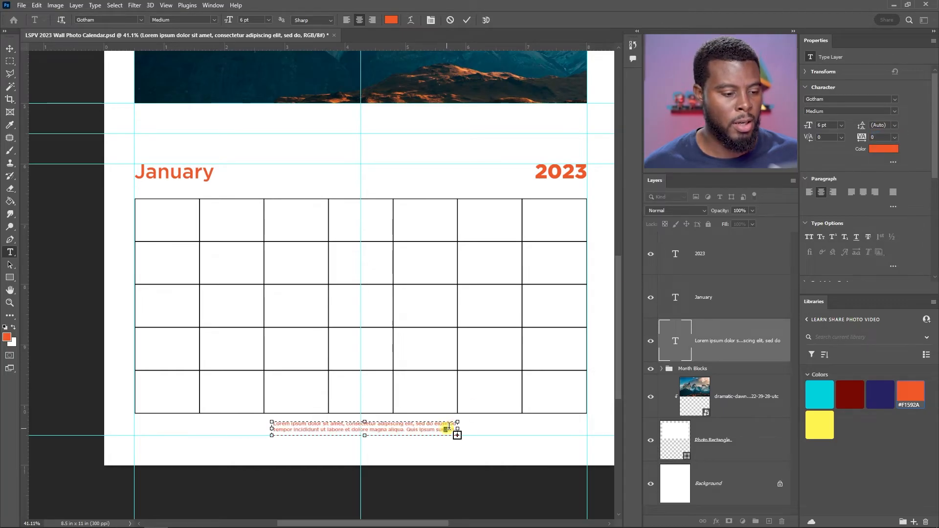
Select all of the bottom placeholder text and turn off hyphenation in its extended paragraph options.
{"action": "key", "text": "ctrl+a"}
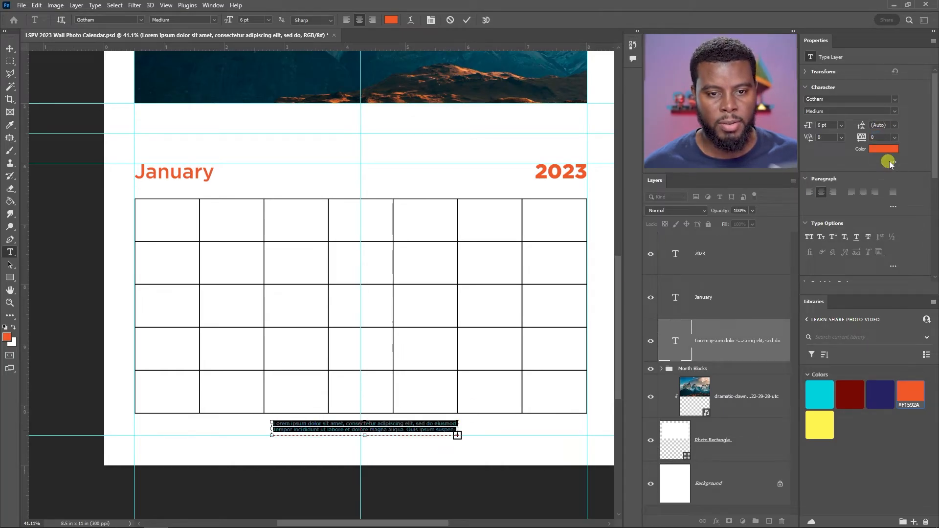
{"action": "left_click", "coordinate": [890, 207]}
{"action": "scroll", "coordinate": [822, 233], "scroll_direction": "down", "scroll_amount": 1}
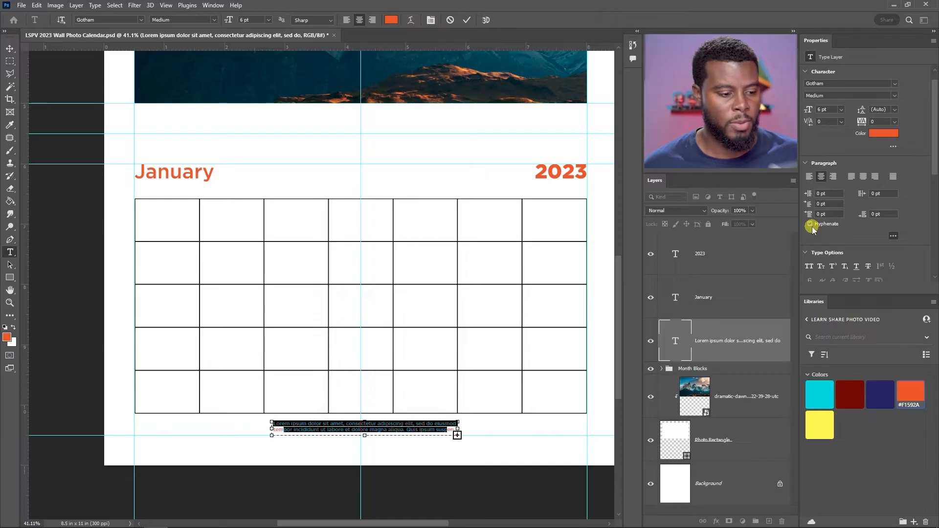
{"action": "left_click", "coordinate": [686, 362]}
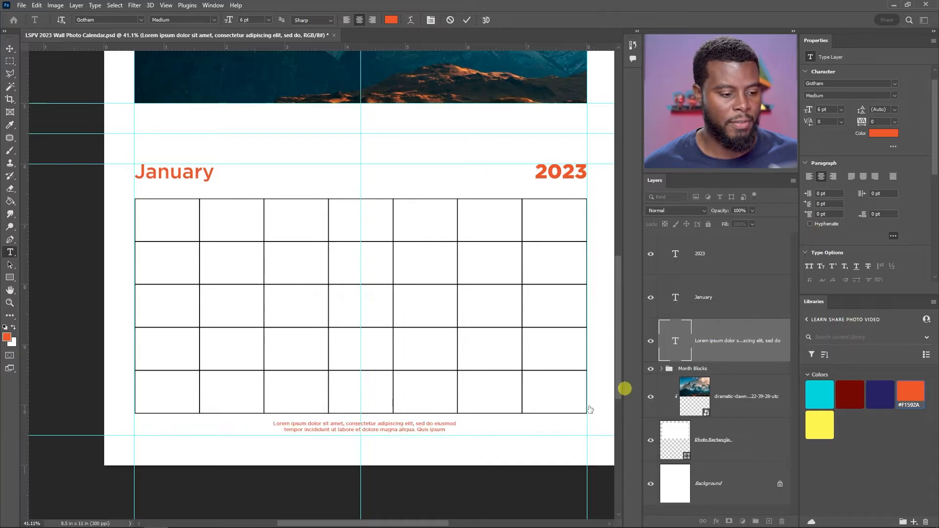
Delete the trailing words "Quis ipsum" so the bottom placeholder text ends at "aliqua.", and finish the text edit.
{"action": "left_click", "coordinate": [447, 429]}
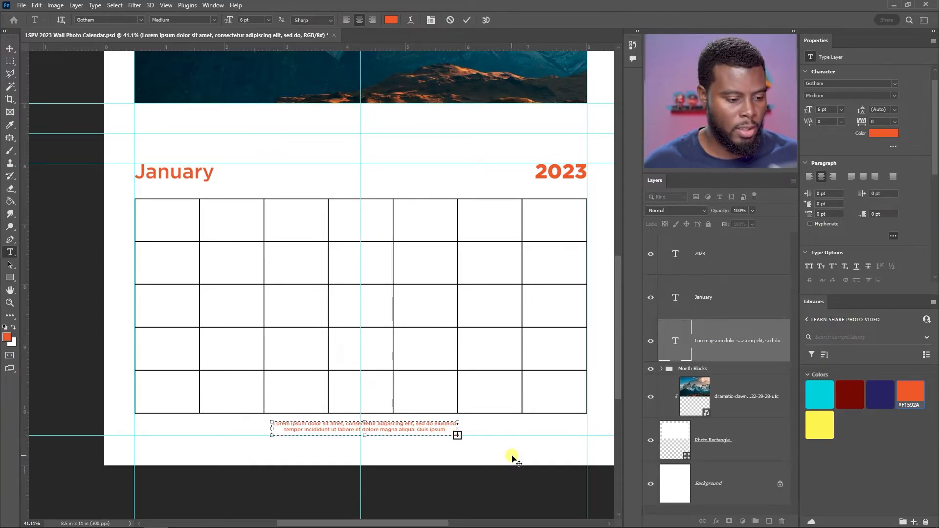
{"action": "key", "text": "BackSpace"}
{"action": "key", "text": "BackSpace"}
{"action": "key", "text": "BackSpace"}
{"action": "key", "text": "BackSpace"}
{"action": "key", "text": "BackSpace"}
{"action": "key", "text": "BackSpace"}
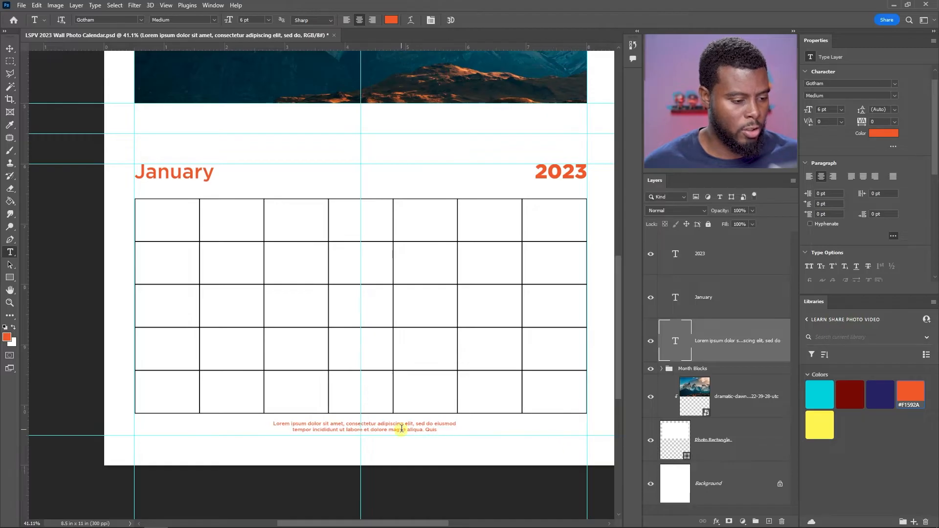
{"action": "left_click_drag", "start_coordinate": [364, 421], "coordinate": [454, 389]}
{"action": "key", "text": "BackSpace"}
{"action": "left_click_drag", "start_coordinate": [366, 357], "coordinate": [364, 426]}
{"action": "scroll", "coordinate": [357, 428], "scroll_direction": "up", "scroll_amount": 10}
{"action": "left_click", "coordinate": [392, 424]}
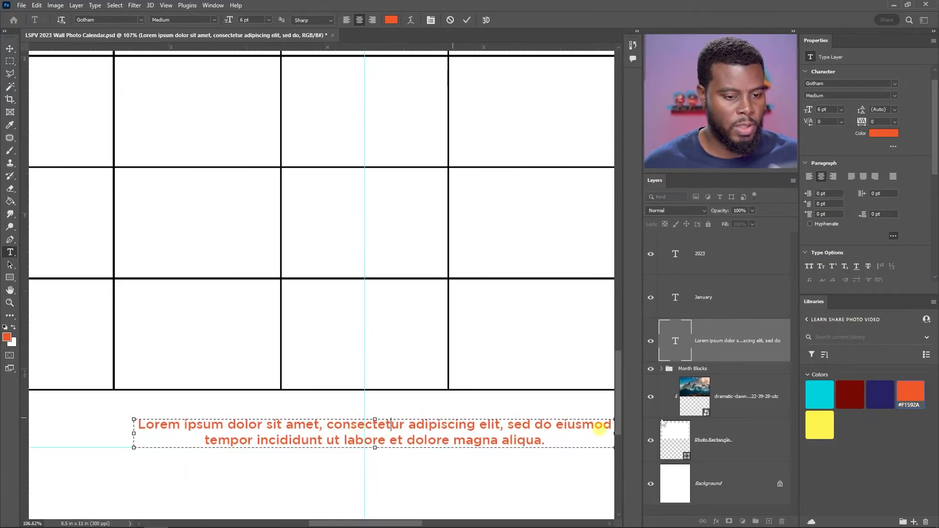
{"action": "left_click", "coordinate": [728, 359]}
Recolor the bottom placeholder text with the dark blue library swatch #262262.
{"action": "scroll", "coordinate": [400, 355], "scroll_direction": "right", "scroll_amount": 10}
{"action": "scroll", "coordinate": [399, 355], "scroll_direction": "down", "scroll_amount": 5}
{"action": "scroll", "coordinate": [400, 355], "scroll_direction": "left", "scroll_amount": 2}
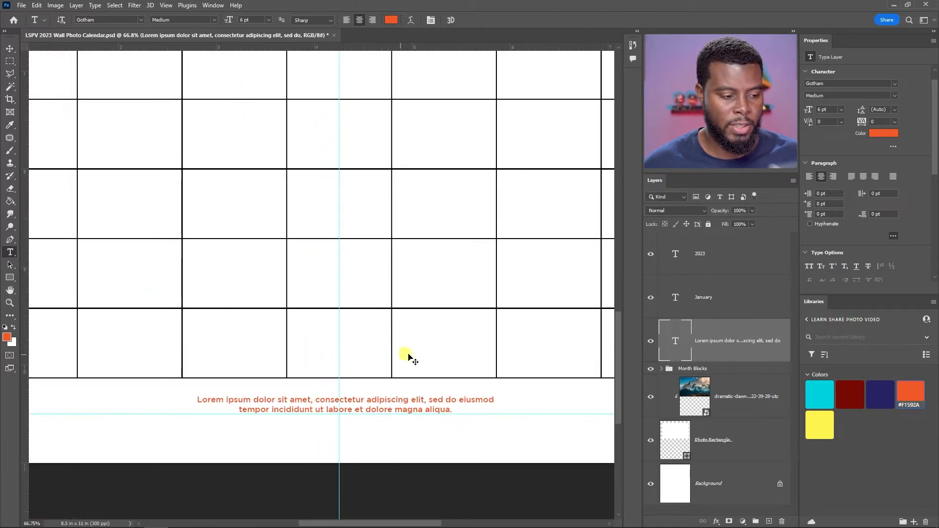
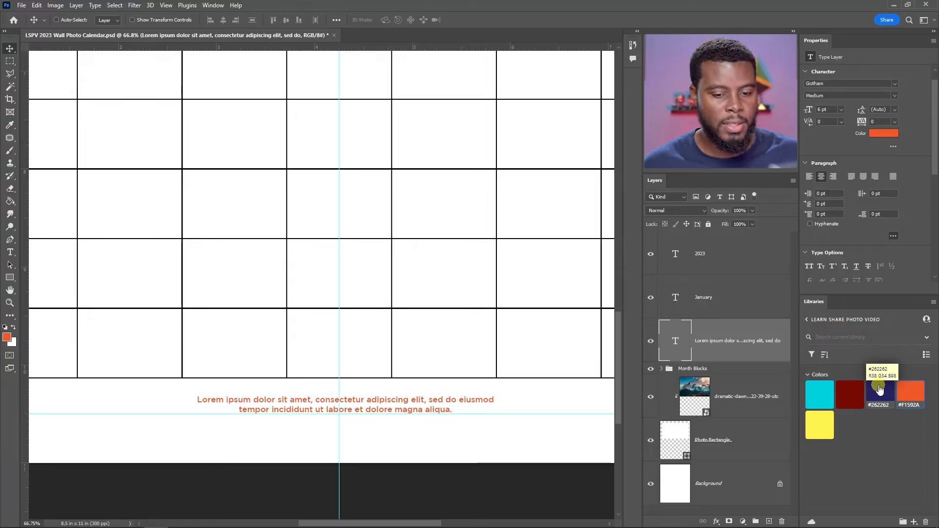
{"action": "left_click", "coordinate": [879, 389]}
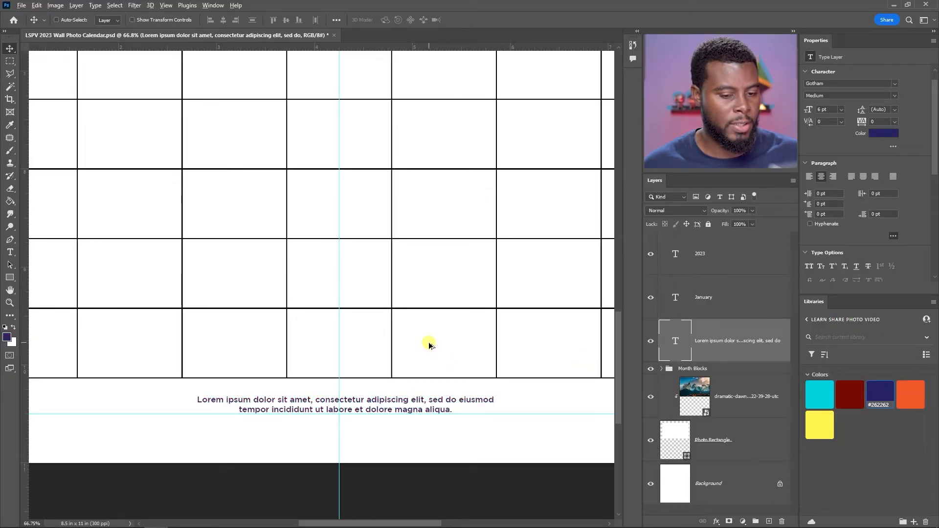
{"action": "scroll", "coordinate": [429, 342], "scroll_direction": "down", "scroll_amount": 4}
Nudge the bottom placeholder text slightly down toward the lower margin guide.
{"action": "scroll", "coordinate": [429, 343], "scroll_direction": "up", "scroll_amount": 5}
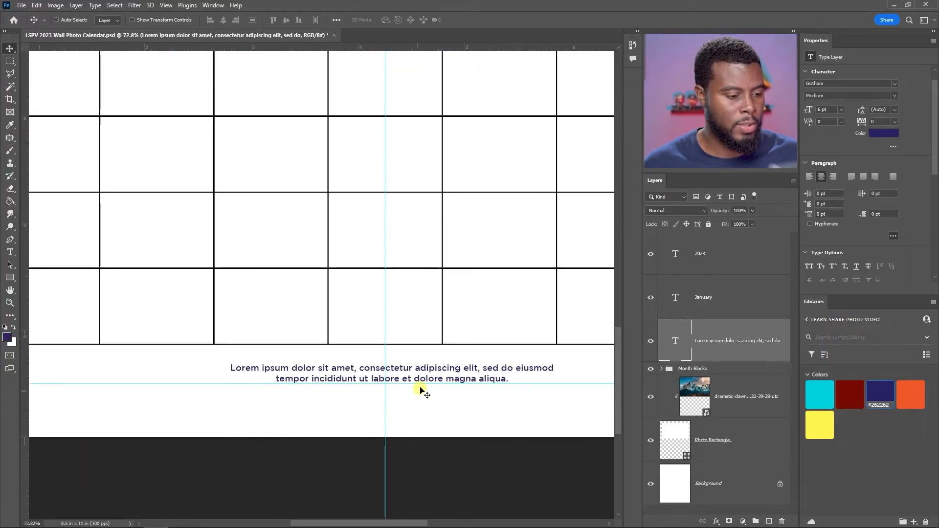
{"action": "left_click_drag", "start_coordinate": [425, 369], "coordinate": [424, 370]}
{"action": "scroll", "coordinate": [400, 351], "scroll_direction": "down", "scroll_amount": 7}
{"action": "scroll", "coordinate": [444, 279], "scroll_direction": "up", "scroll_amount": 3}
{"action": "scroll", "coordinate": [444, 279], "scroll_direction": "down", "scroll_amount": 3}
{"action": "scroll", "coordinate": [448, 259], "scroll_direction": "up", "scroll_amount": 1}
{"action": "scroll", "coordinate": [576, 352], "scroll_direction": "up", "scroll_amount": 2}
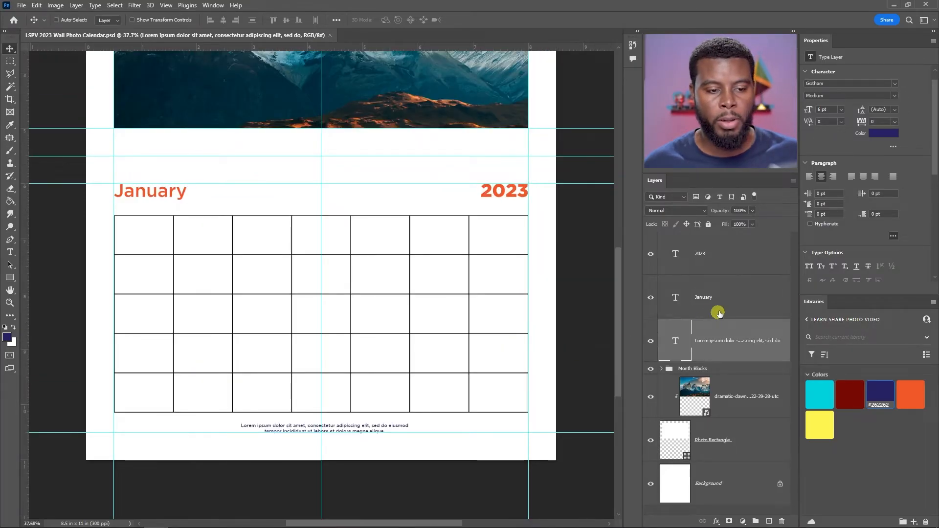
Try a font size of 16 pt on the January and 2023 headings.
{"action": "left_click", "coordinate": [724, 294]}
{"action": "left_click", "coordinate": [841, 110]}
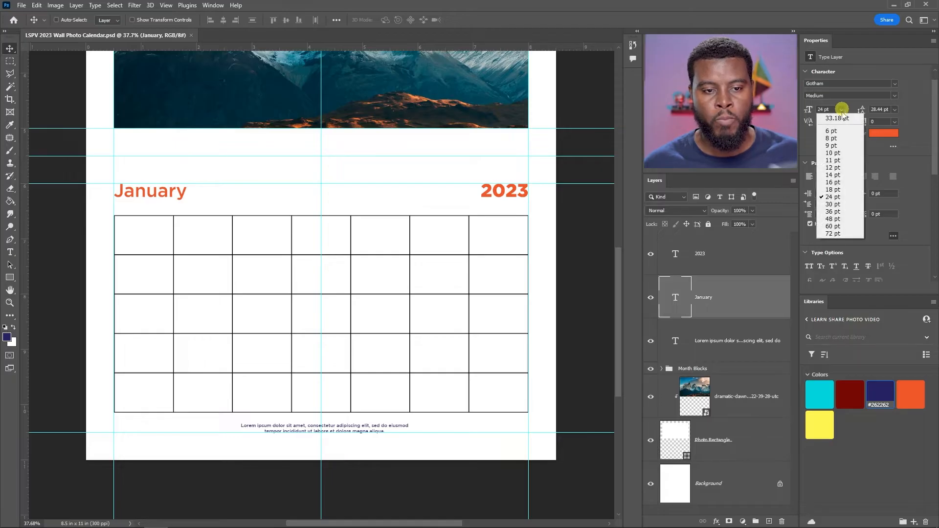
{"action": "left_click", "coordinate": [143, 207]}
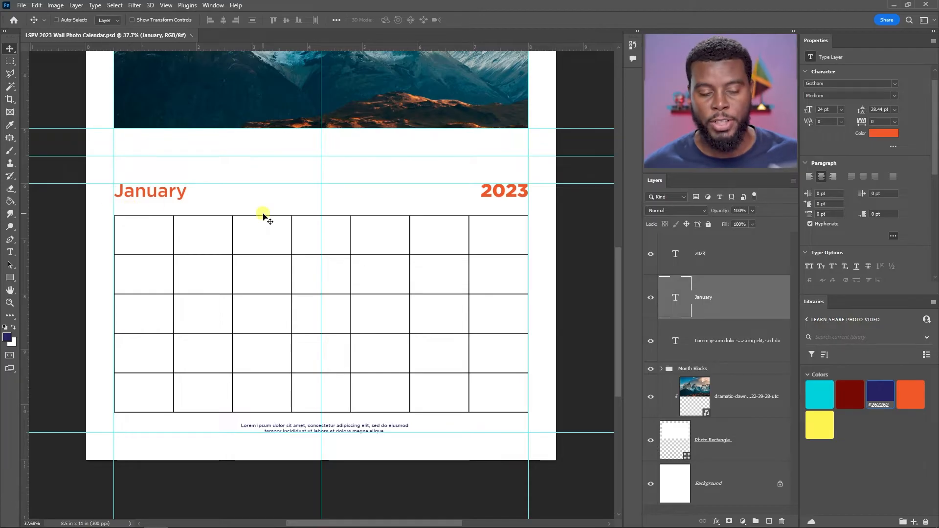
{"action": "left_click", "coordinate": [841, 110]}
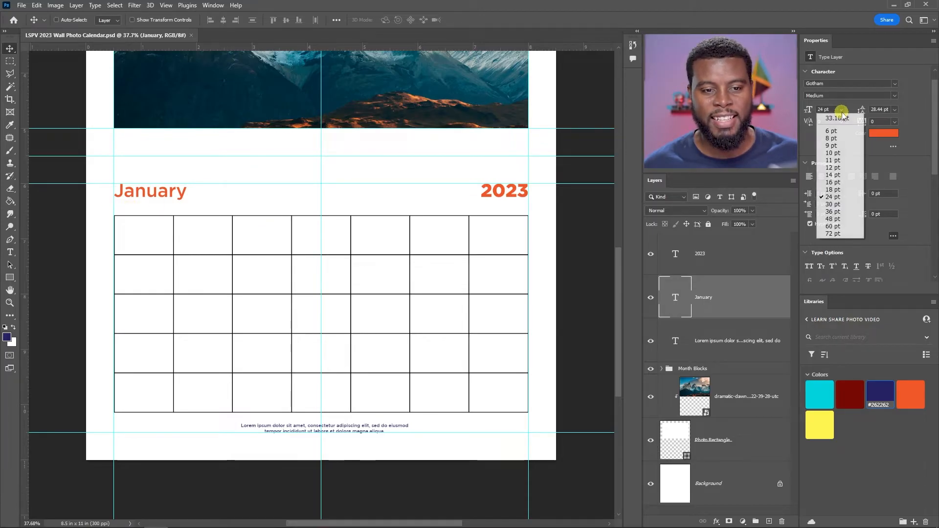
{"action": "left_click", "coordinate": [837, 182]}
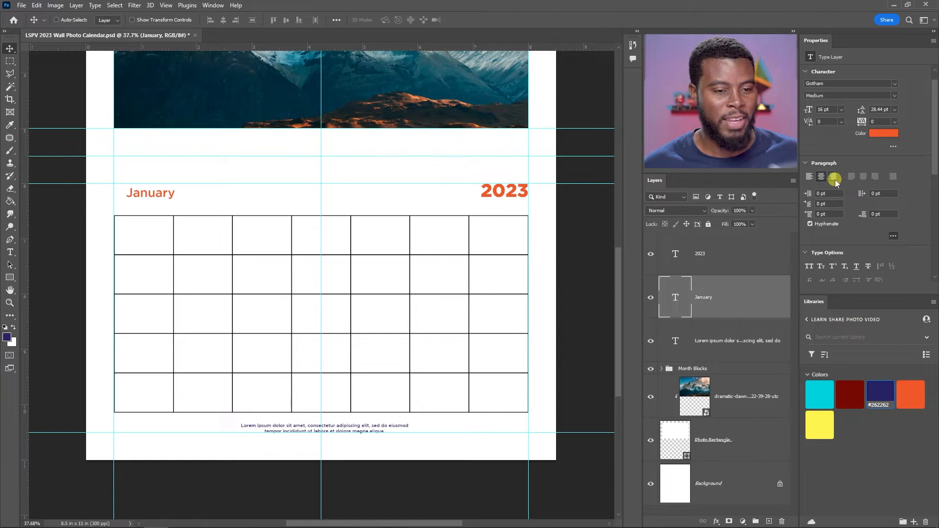
{"action": "left_click", "coordinate": [743, 268]}
{"action": "left_click", "coordinate": [841, 109]}
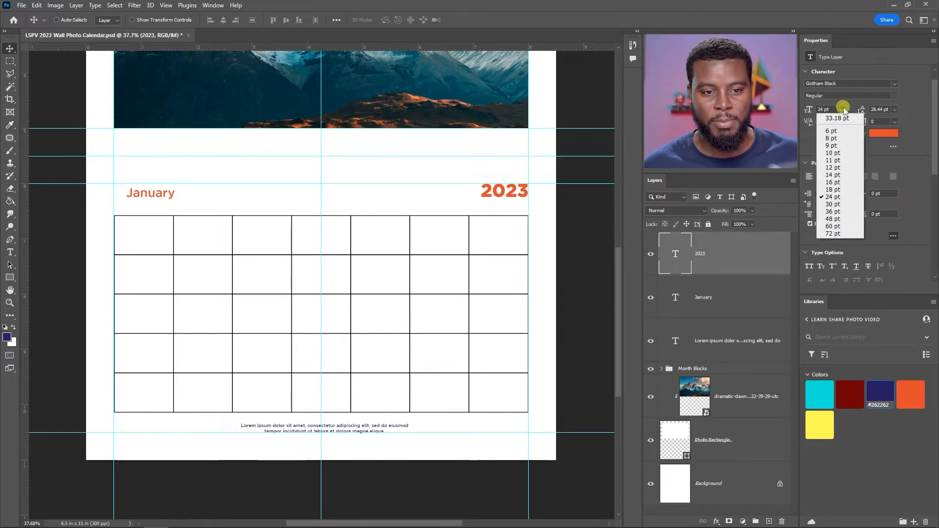
{"action": "left_click", "coordinate": [840, 183]}
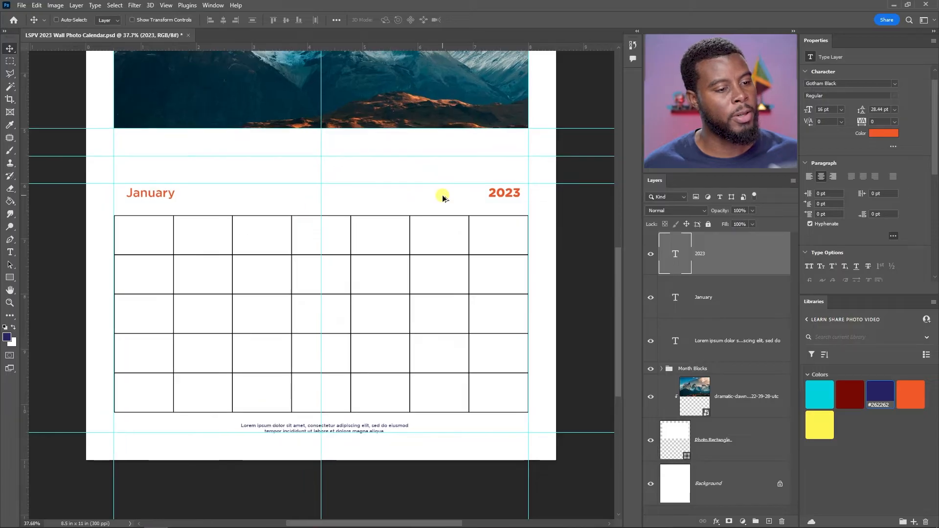
Return the January and 2023 headings to 24 pt.
{"action": "scroll", "coordinate": [442, 197], "scroll_direction": "down", "scroll_amount": 2}
{"action": "scroll", "coordinate": [365, 199], "scroll_direction": "up", "scroll_amount": 2}
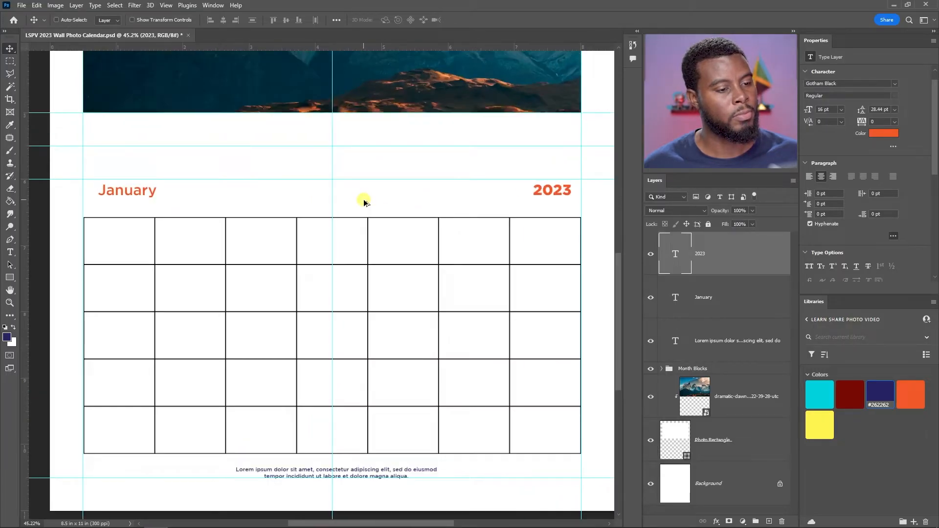
{"action": "scroll", "coordinate": [365, 200], "scroll_direction": "down", "scroll_amount": 1}
{"action": "scroll", "coordinate": [365, 202], "scroll_direction": "up", "scroll_amount": 3}
{"action": "scroll", "coordinate": [364, 201], "scroll_direction": "up", "scroll_amount": 1}
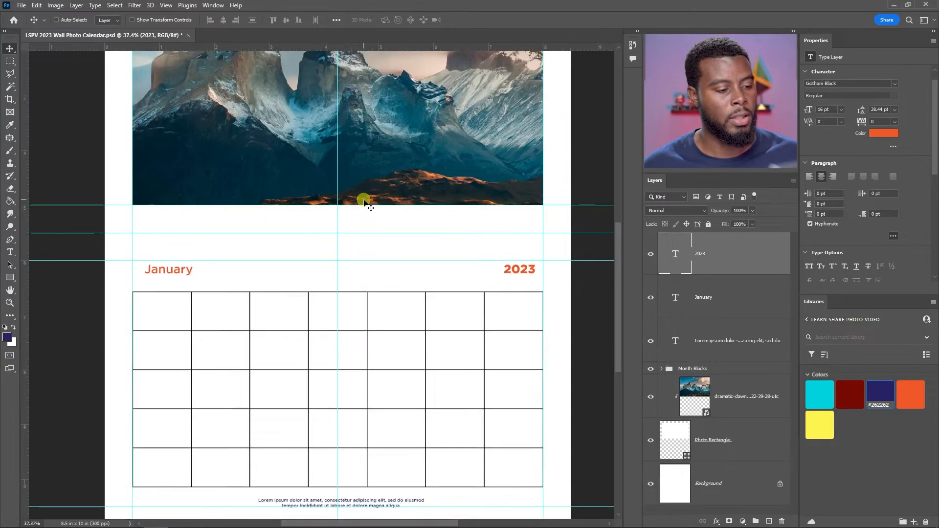
{"action": "scroll", "coordinate": [364, 201], "scroll_direction": "down", "scroll_amount": 3}
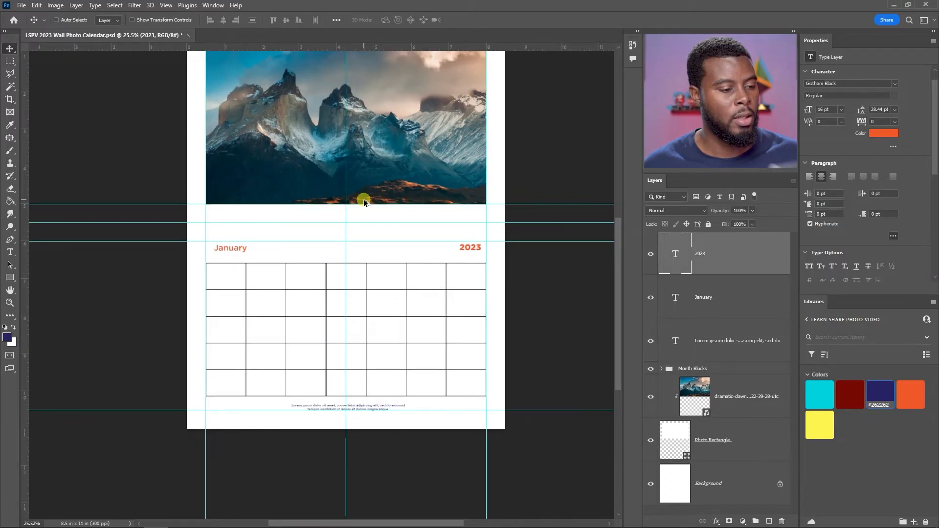
{"action": "scroll", "coordinate": [364, 201], "scroll_direction": "up", "scroll_amount": 1}
{"action": "key", "text": "ctrl+shift+period"}
{"action": "key", "text": "ctrl+shift+period"}
{"action": "key", "text": "ctrl+shift+period"}
{"action": "key", "text": "ctrl+shift+period"}
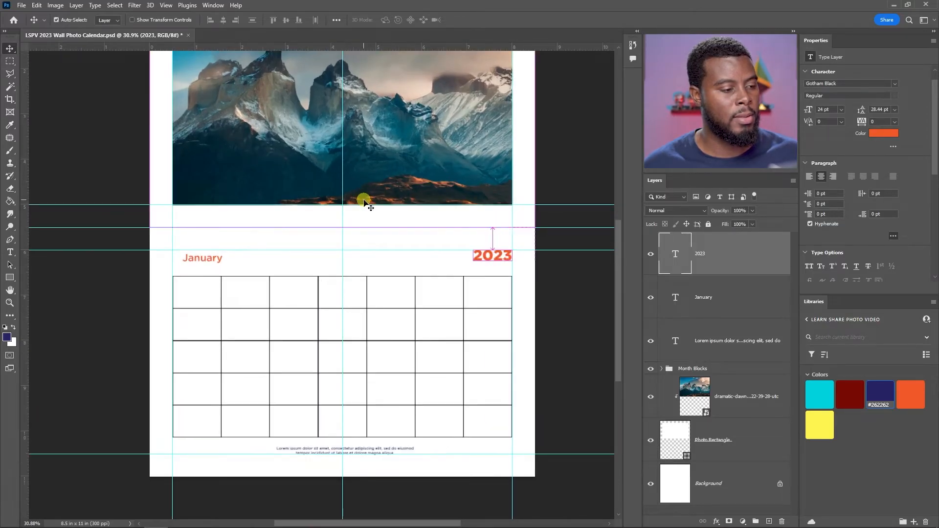
{"action": "scroll", "coordinate": [365, 201], "scroll_direction": "down", "scroll_amount": 1}
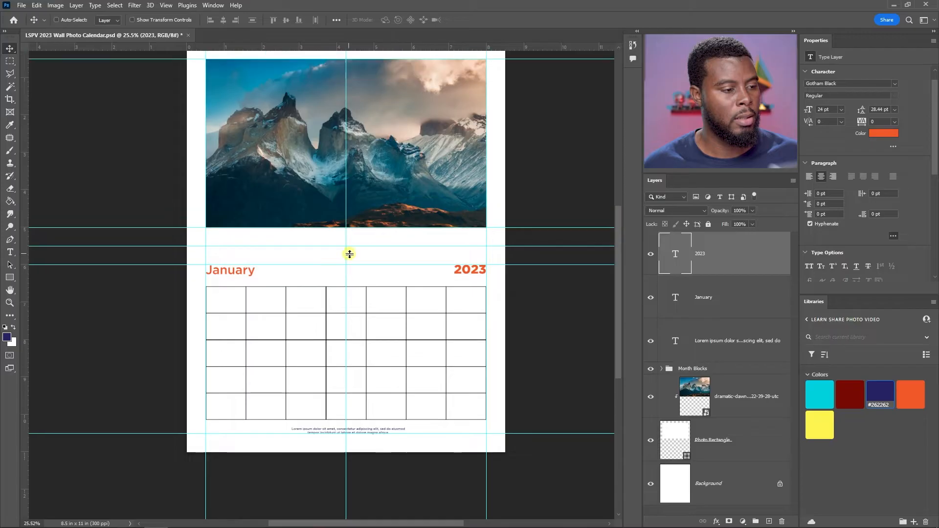
Compress the Month Blocks group vertically by lowering only its upper edge, leaving a wider gap below the January and 2023 headings.
{"action": "scroll", "coordinate": [364, 341], "scroll_direction": "up", "scroll_amount": 2}
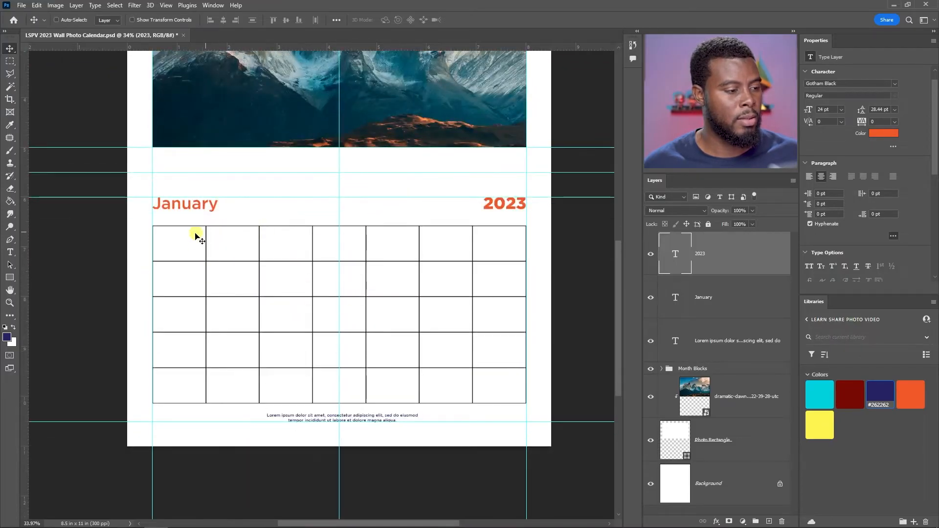
{"action": "scroll", "coordinate": [201, 238], "scroll_direction": "up", "scroll_amount": 3}
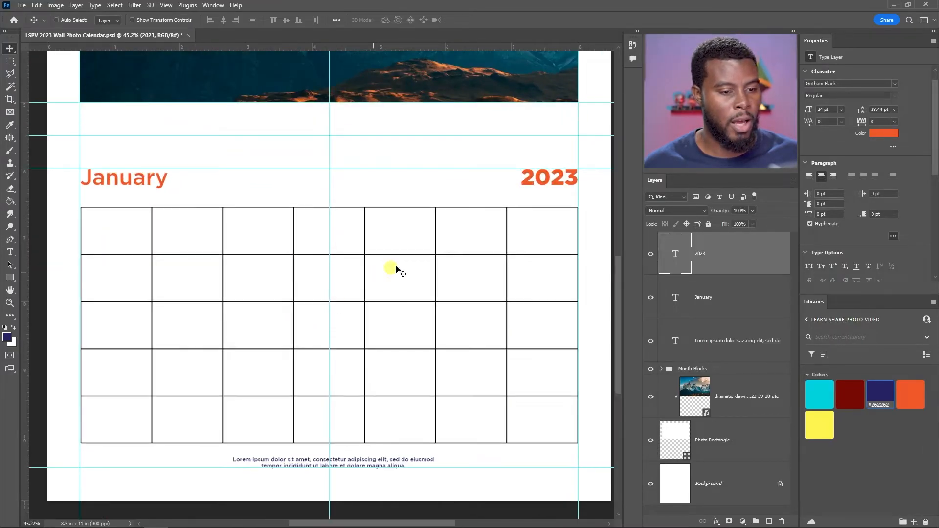
{"action": "left_click", "coordinate": [714, 368]}
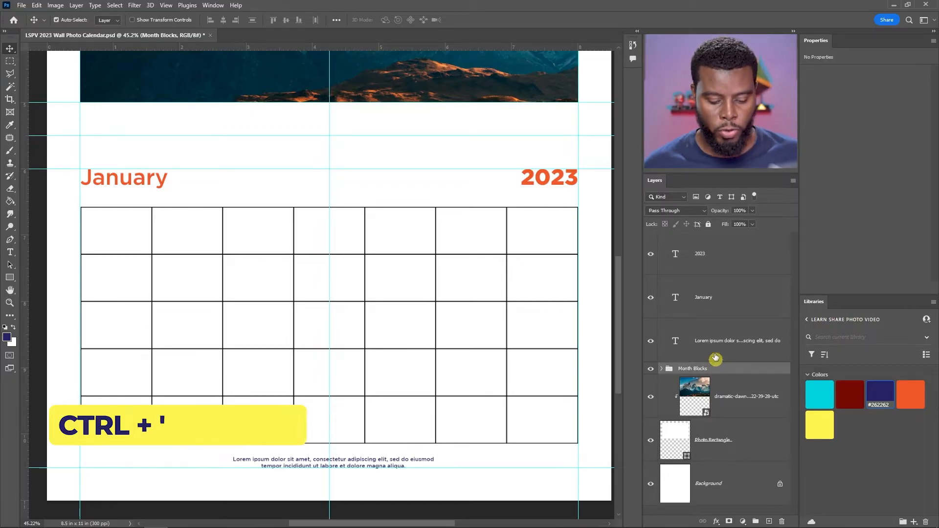
{"action": "key", "text": "ctrl+t"}
{"action": "key", "text": "Escape"}
{"action": "left_click", "coordinate": [651, 369]}
{"action": "left_click", "coordinate": [651, 370]}
{"action": "key", "text": "ctrl+t"}
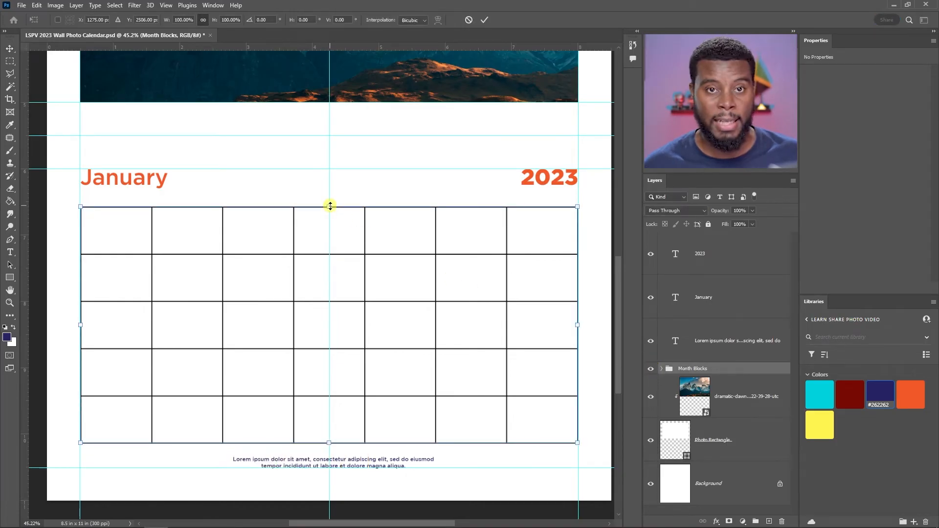
{"action": "left_click_drag", "start_coordinate": [330, 206], "coordinate": [324, 236]}
{"action": "key", "text": "Return"}
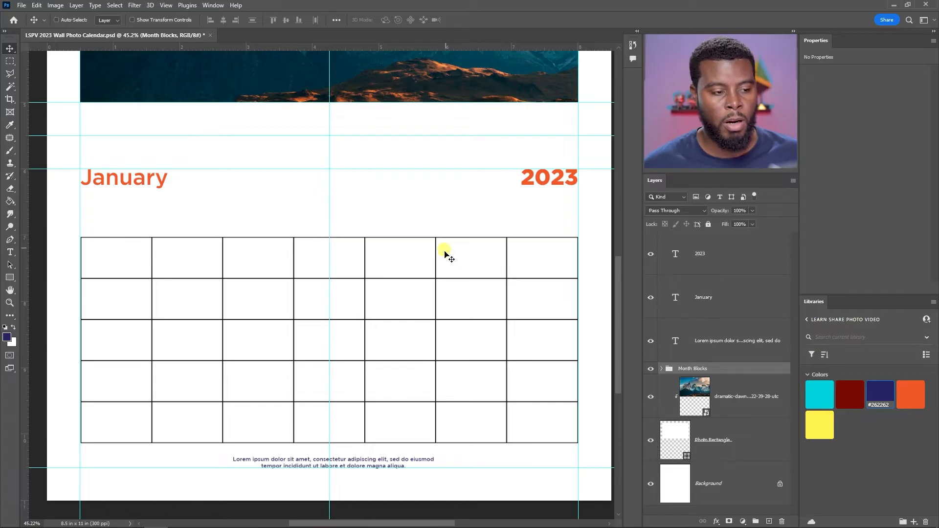
Save the calendar document and expand the Month Blocks group to show its week groups.
{"action": "key", "text": "ctrl+s"}
{"action": "left_click", "coordinate": [663, 369]}
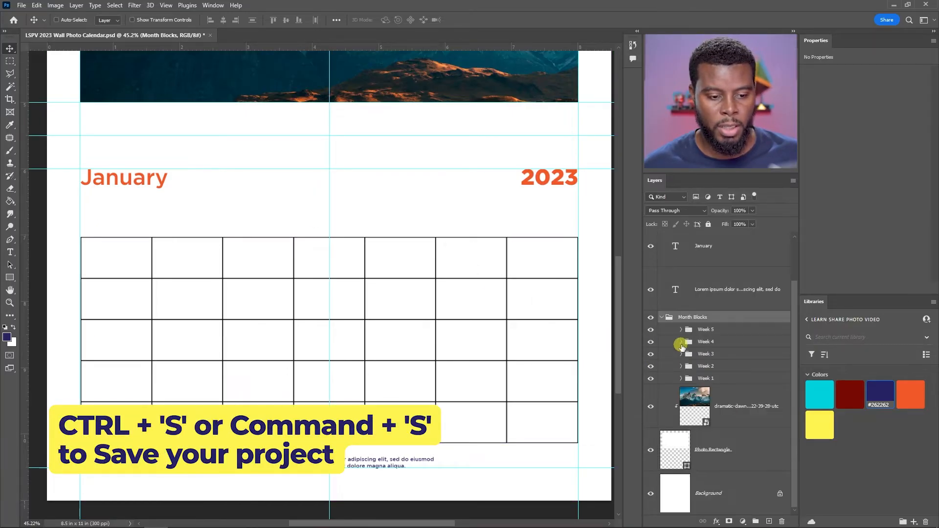
Duplicate the Week 1 group as Name of Days and place the copy beneath Week 1 in the Month Blocks layer order.
{"action": "left_click", "coordinate": [702, 379]}
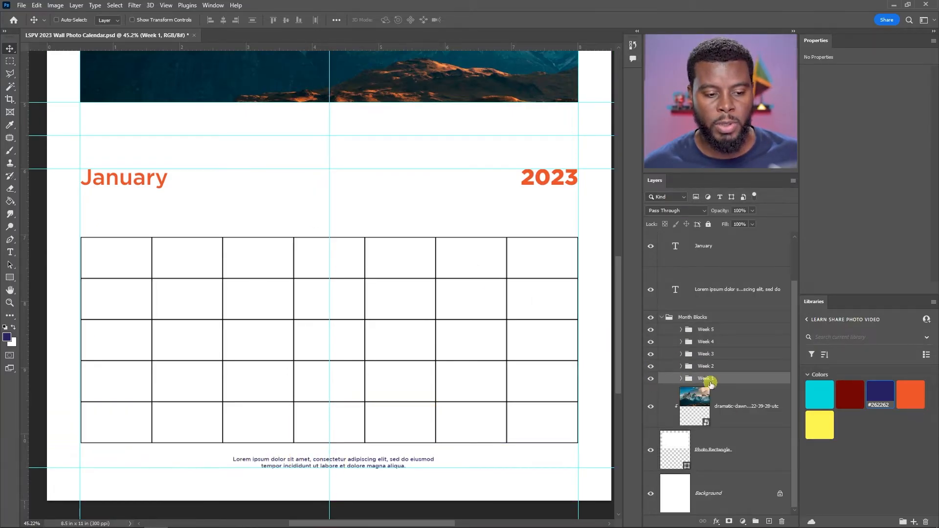
{"action": "key", "text": "ctrl+j"}
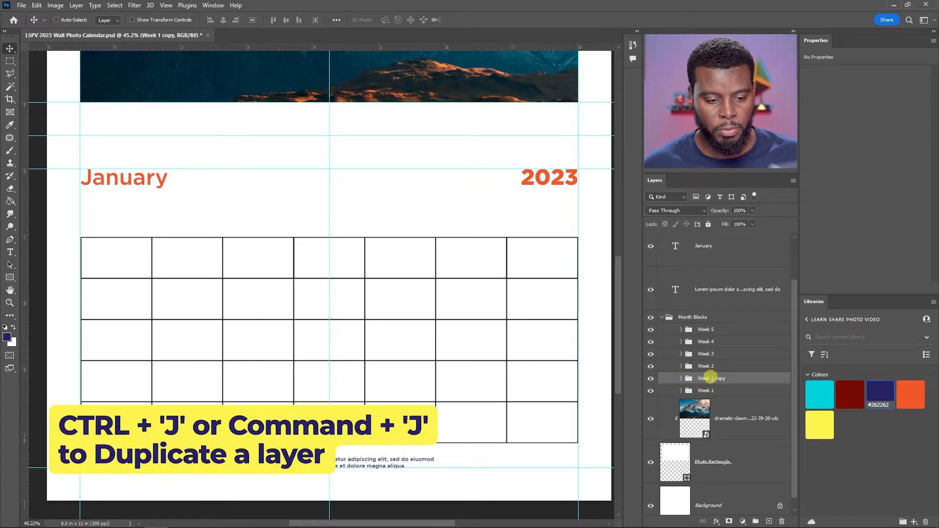
{"action": "type", "text": "Da"}
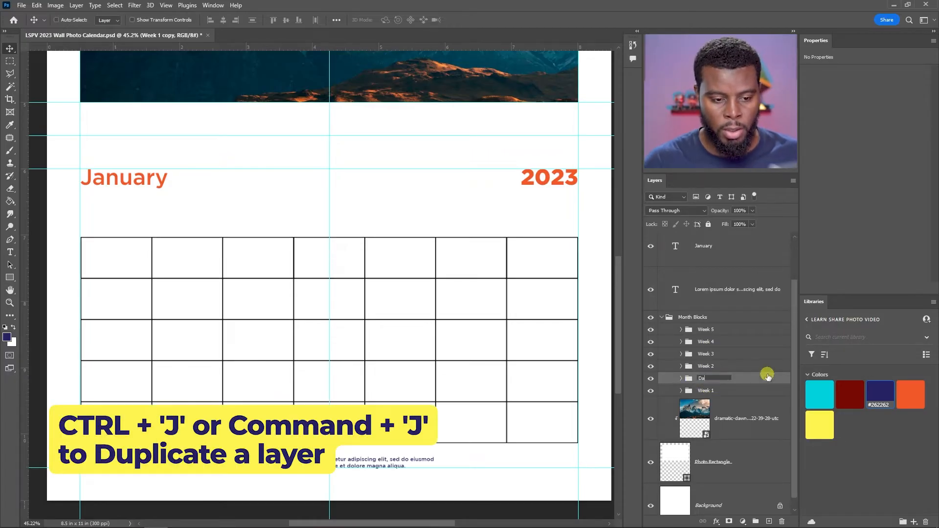
{"action": "type", "text": "v"}
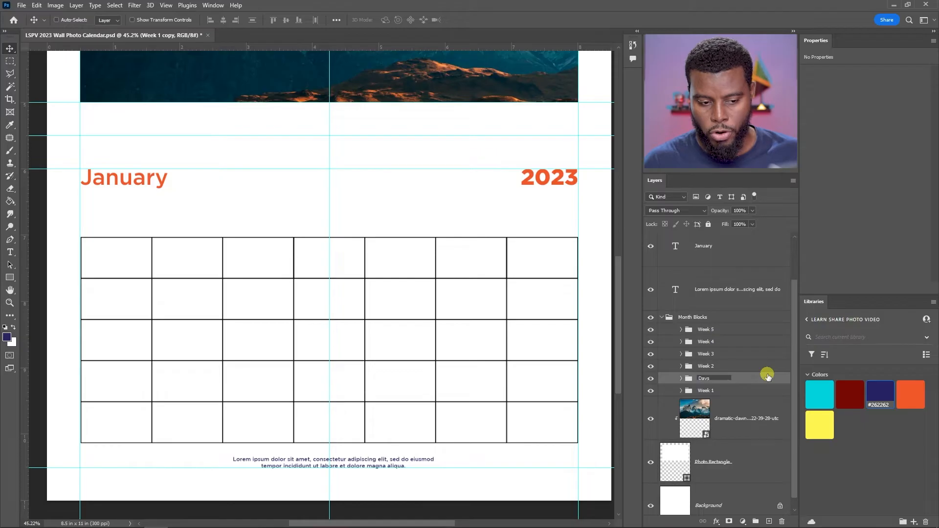
{"action": "type", "text": "ys"}
{"action": "key", "text": "Return"}
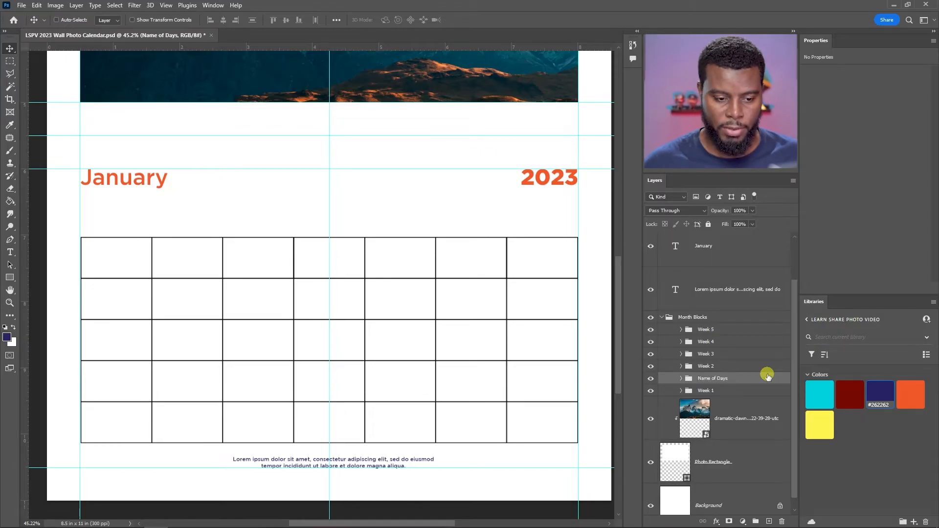
{"action": "left_click_drag", "start_coordinate": [724, 381], "coordinate": [726, 397]}
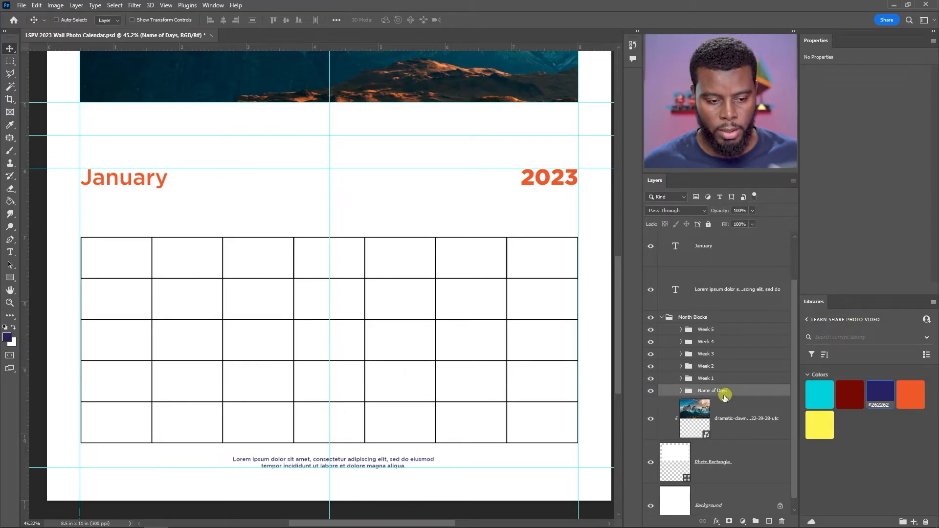
Move the Name of Days row up directly above the first week row, aligning its lower edge with the top of the grid.
{"action": "scroll", "coordinate": [415, 286], "scroll_direction": "up", "scroll_amount": 3}
{"action": "scroll", "coordinate": [326, 259], "scroll_direction": "down", "scroll_amount": 1}
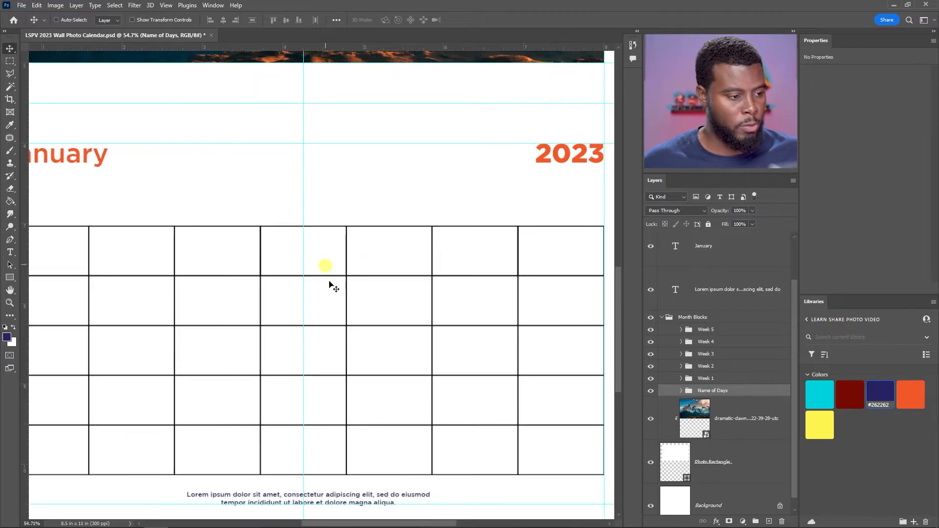
{"action": "scroll", "coordinate": [311, 284], "scroll_direction": "up", "scroll_amount": 2}
{"action": "left_click_drag", "start_coordinate": [303, 268], "coordinate": [341, 168]}
{"action": "scroll", "coordinate": [326, 215], "scroll_direction": "up", "scroll_amount": 5}
{"action": "scroll", "coordinate": [337, 180], "scroll_direction": "up", "scroll_amount": 4}
{"action": "scroll", "coordinate": [337, 185], "scroll_direction": "down", "scroll_amount": 5}
{"action": "scroll", "coordinate": [336, 187], "scroll_direction": "down", "scroll_amount": 8}
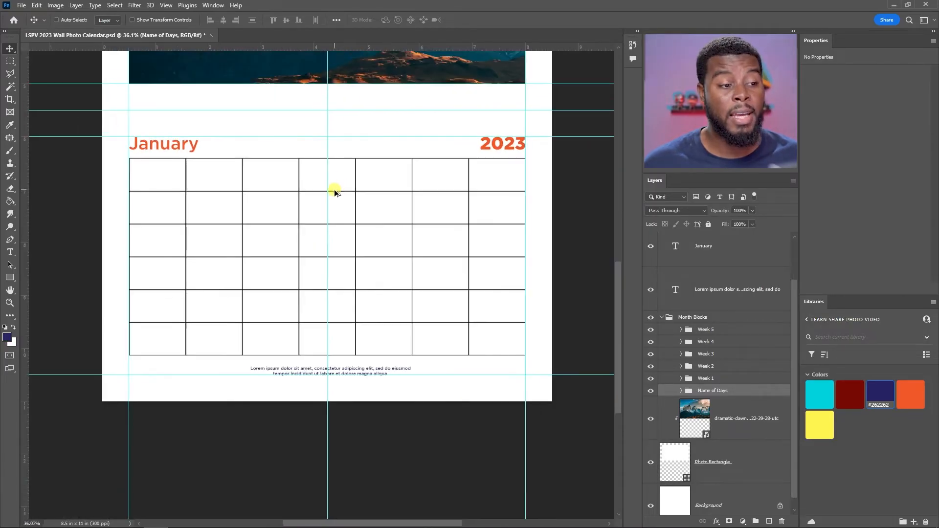
Shrink the Name of Days row from its top edge to about 0.28 in high, keeping its bottom edge in place.
{"action": "scroll", "coordinate": [336, 189], "scroll_direction": "up", "scroll_amount": 2}
{"action": "scroll", "coordinate": [332, 189], "scroll_direction": "up", "scroll_amount": 2}
{"action": "key", "text": "ctrl+t"}
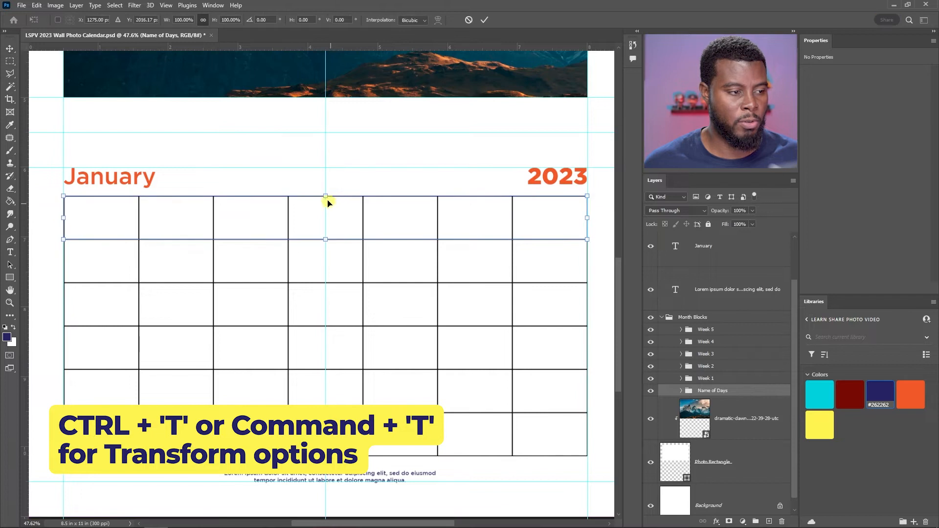
{"action": "left_click_drag", "start_coordinate": [327, 195], "coordinate": [324, 220]}
{"action": "key", "text": "Return"}
{"action": "scroll", "coordinate": [328, 241], "scroll_direction": "up", "scroll_amount": 1}
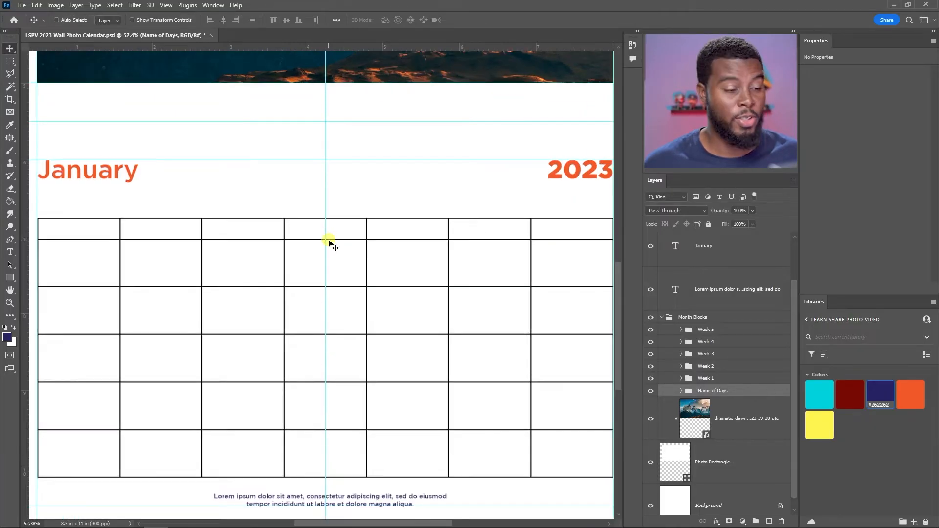
{"action": "scroll", "coordinate": [379, 231], "scroll_direction": "down", "scroll_amount": 3}
{"action": "scroll", "coordinate": [322, 230], "scroll_direction": "up", "scroll_amount": 2}
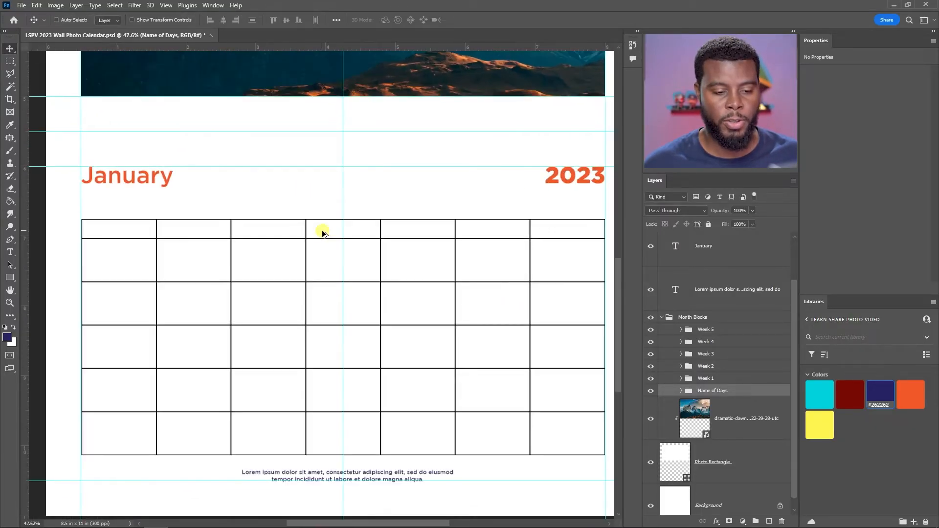
{"action": "scroll", "coordinate": [320, 231], "scroll_direction": "down", "scroll_amount": 1}
{"action": "scroll", "coordinate": [566, 258], "scroll_direction": "up", "scroll_amount": 1}
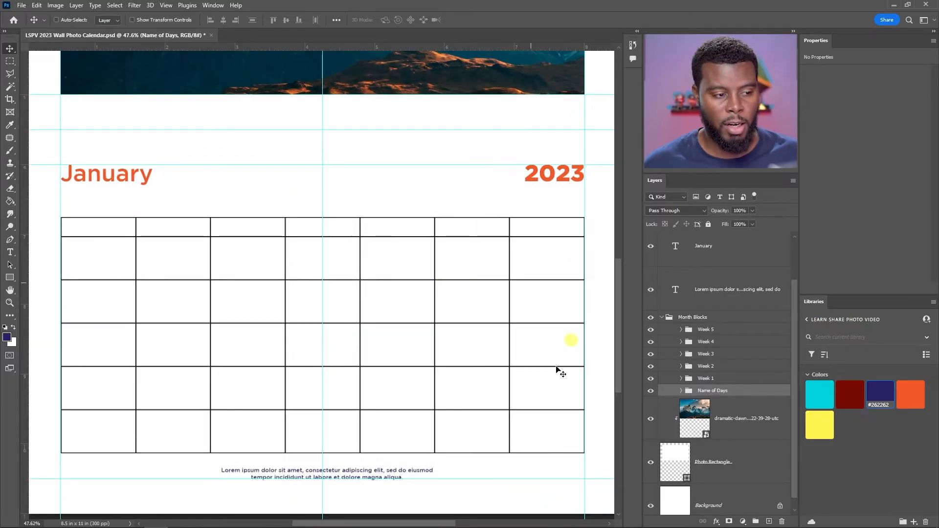
Fill all seven rectangles in the Name of Days group, Saturday through Sunday, with the recently used dark blue.
{"action": "left_click", "coordinate": [681, 391]}
{"action": "scroll", "coordinate": [713, 365], "scroll_direction": "down", "scroll_amount": 4}
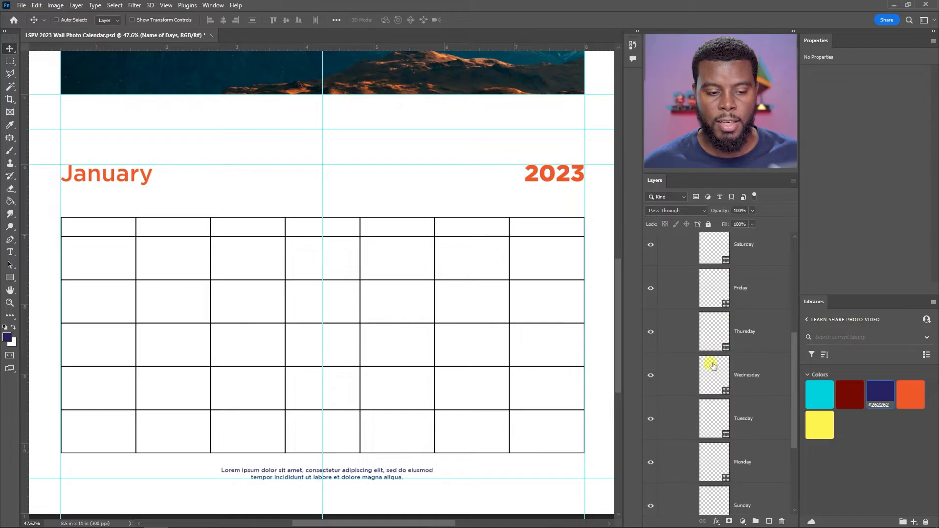
{"action": "left_click", "coordinate": [745, 259]}
{"action": "scroll", "coordinate": [748, 294], "scroll_direction": "down", "scroll_amount": 5}
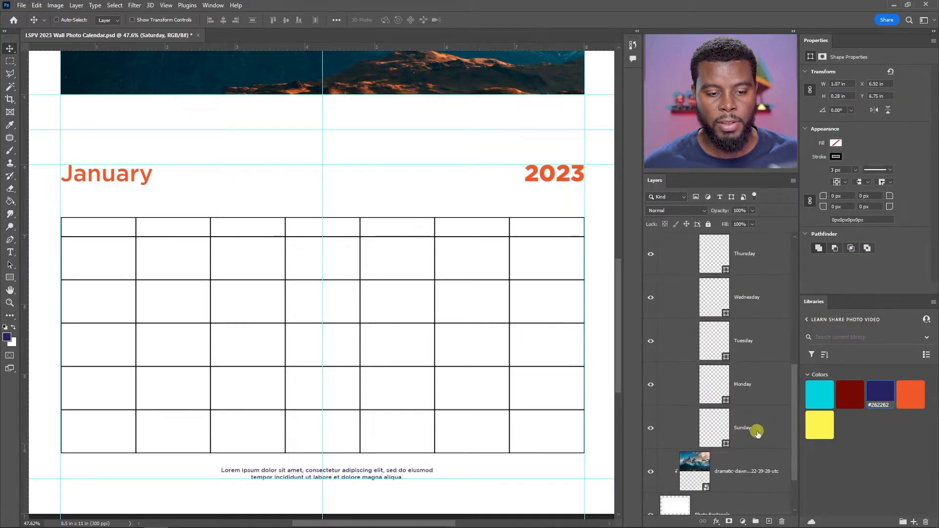
{"action": "left_click", "coordinate": [758, 428], "text": "shift"}
{"action": "left_click", "coordinate": [835, 144]}
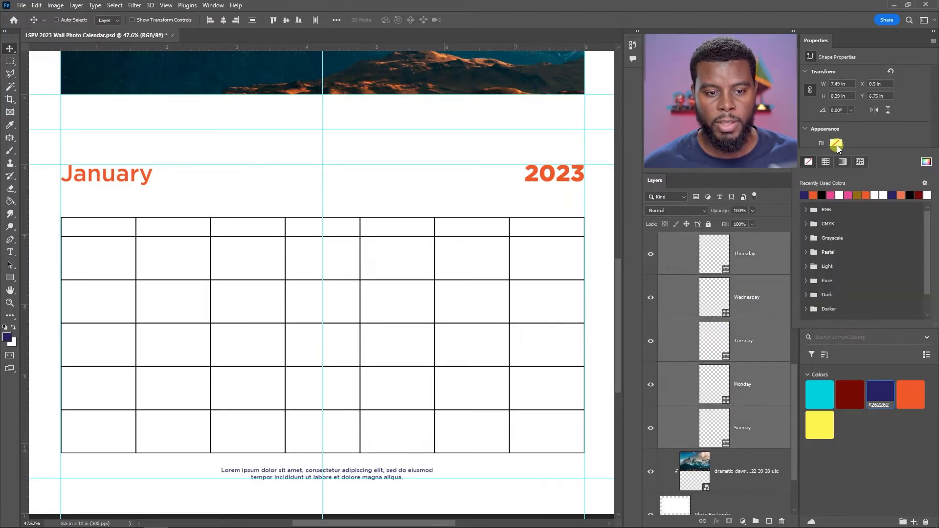
{"action": "left_click", "coordinate": [804, 195]}
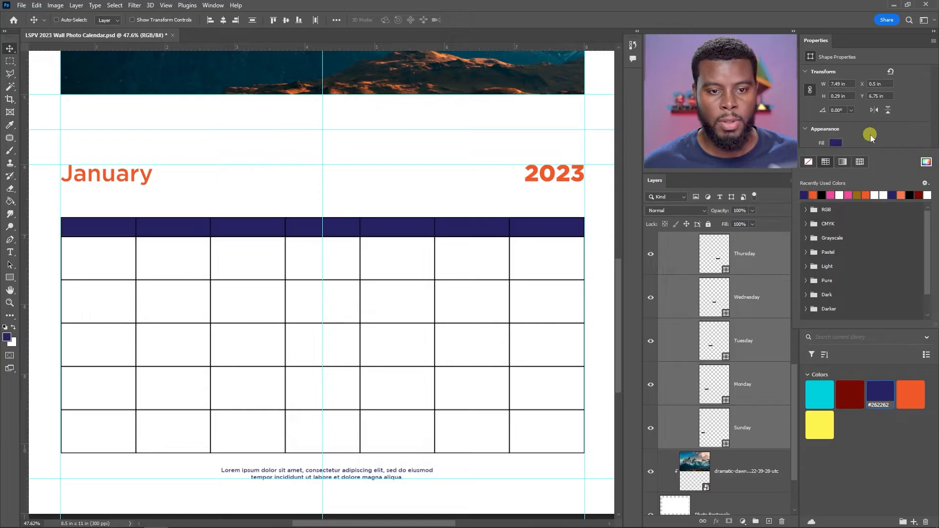
{"action": "left_click", "coordinate": [835, 145]}
Try the seven day-name rectangles with no stroke.
{"action": "left_click", "coordinate": [836, 157]}
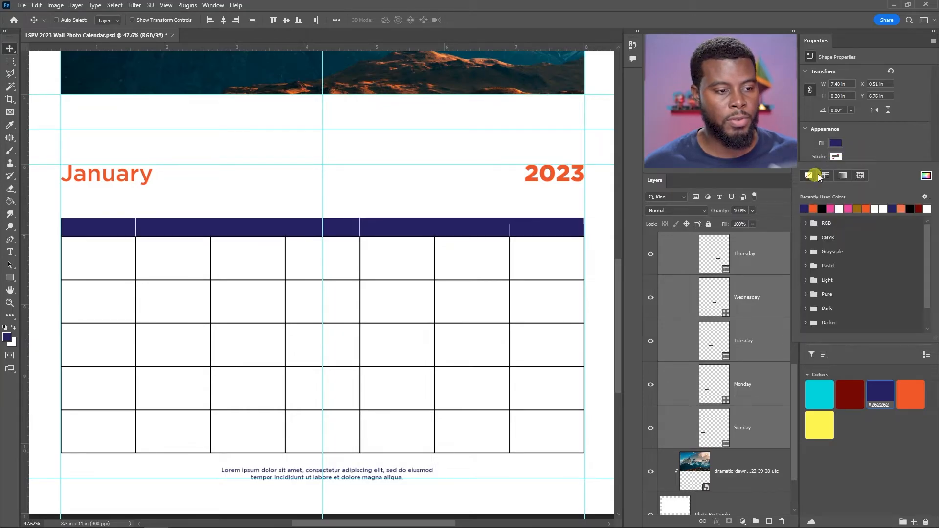
{"action": "left_click", "coordinate": [809, 175]}
{"action": "scroll", "coordinate": [434, 229], "scroll_direction": "up", "scroll_amount": 5}
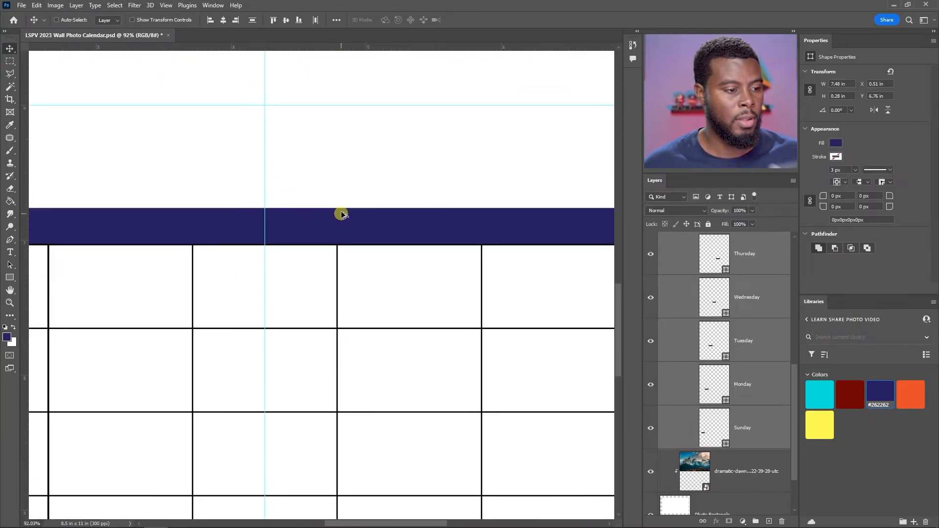
{"action": "scroll", "coordinate": [341, 216], "scroll_direction": "down", "scroll_amount": 3}
{"action": "scroll", "coordinate": [343, 212], "scroll_direction": "up", "scroll_amount": 2}
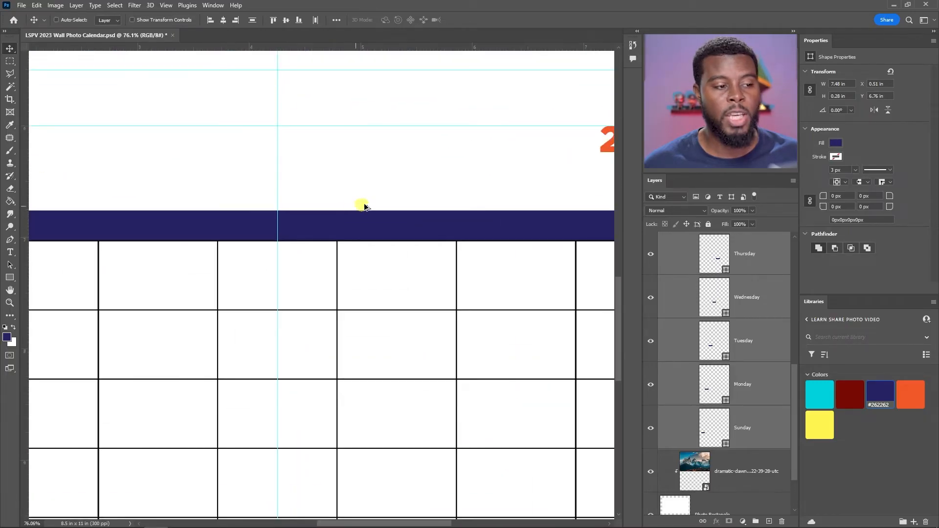
Try a white stroke on the seven day-name rectangles.
{"action": "left_click", "coordinate": [836, 157]}
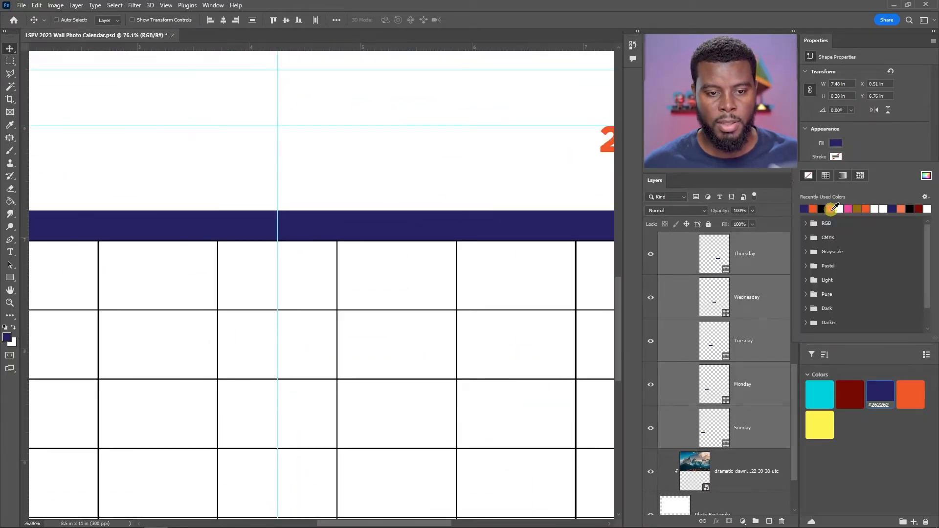
{"action": "left_click", "coordinate": [839, 209]}
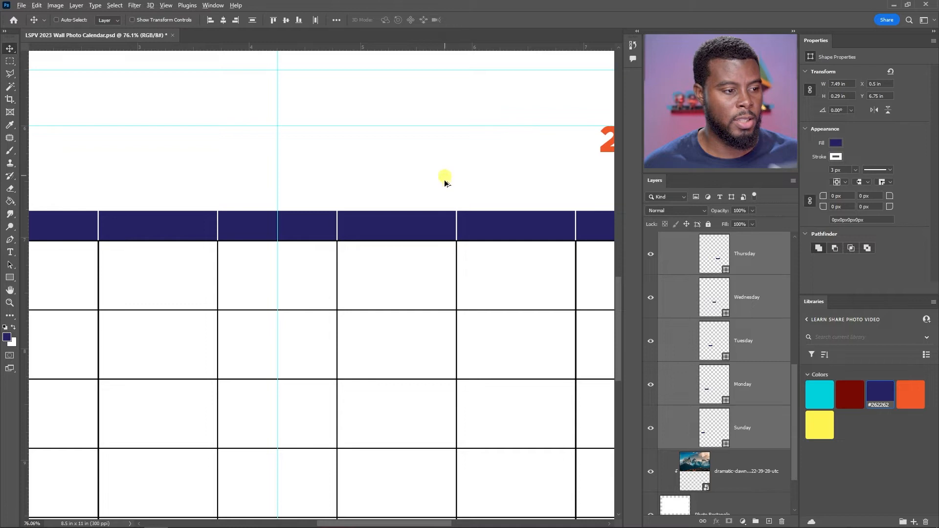
{"action": "scroll", "coordinate": [445, 178], "scroll_direction": "down", "scroll_amount": 3}
{"action": "scroll", "coordinate": [430, 196], "scroll_direction": "up", "scroll_amount": 6}
{"action": "scroll", "coordinate": [359, 185], "scroll_direction": "down", "scroll_amount": 5}
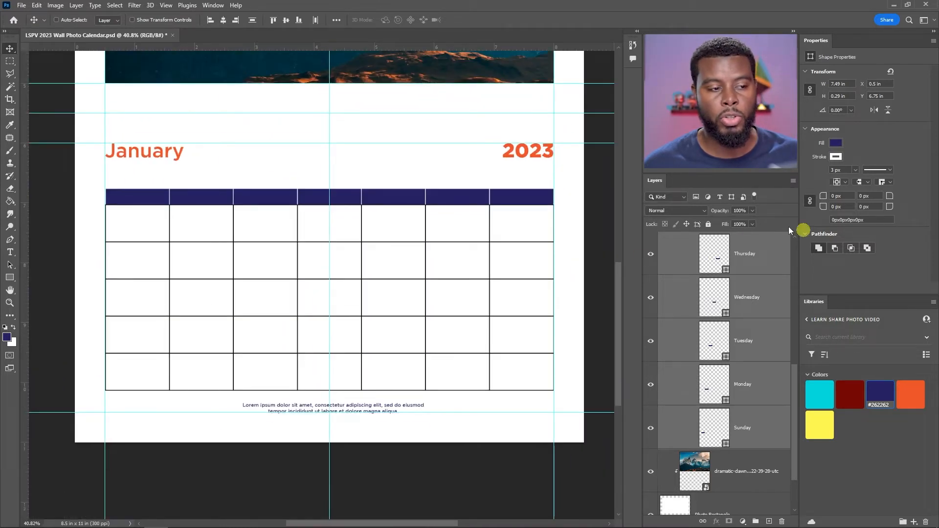
Set the stroke of the seven day-name rectangles back to black.
{"action": "left_click", "coordinate": [836, 157]}
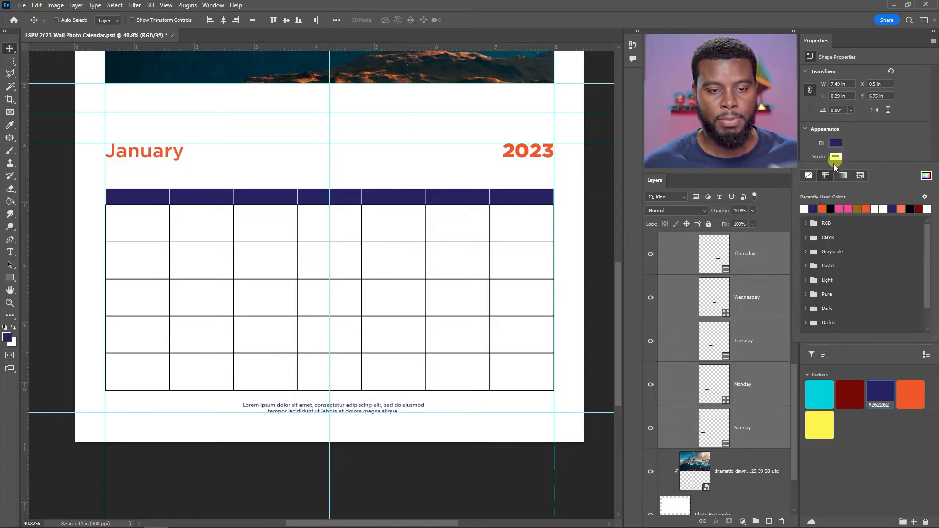
{"action": "left_click", "coordinate": [829, 207]}
{"action": "left_click", "coordinate": [449, 162]}
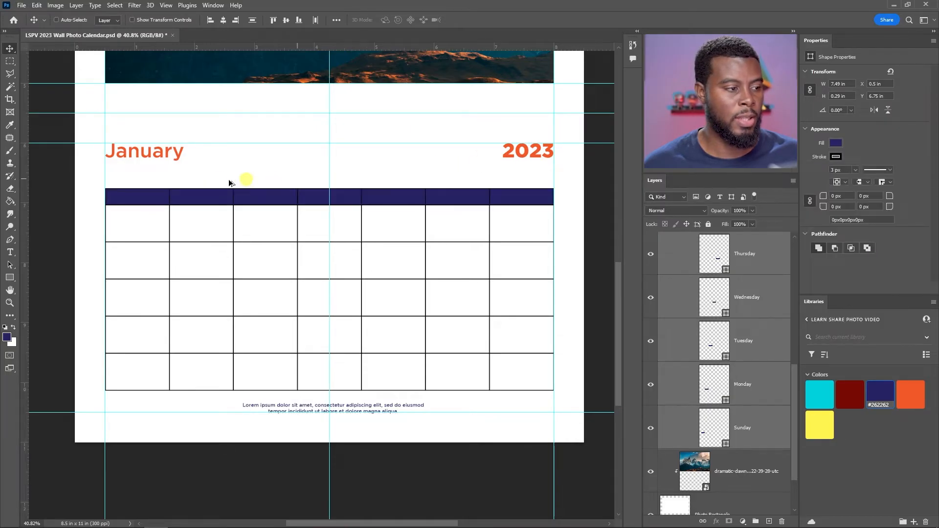
Add a point text reading "Sunday" in the blank area just above the dark blue day-name row.
{"action": "scroll", "coordinate": [216, 184], "scroll_direction": "down", "scroll_amount": 4}
{"action": "scroll", "coordinate": [152, 190], "scroll_direction": "up", "scroll_amount": 3}
{"action": "scroll", "coordinate": [168, 189], "scroll_direction": "down", "scroll_amount": 1}
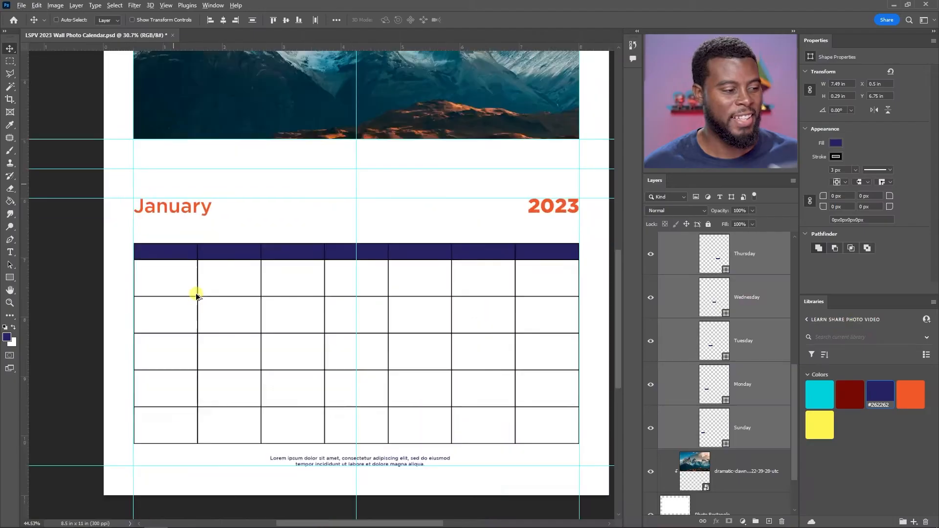
{"action": "scroll", "coordinate": [196, 295], "scroll_direction": "up", "scroll_amount": 2}
{"action": "scroll", "coordinate": [131, 229], "scroll_direction": "up", "scroll_amount": 1}
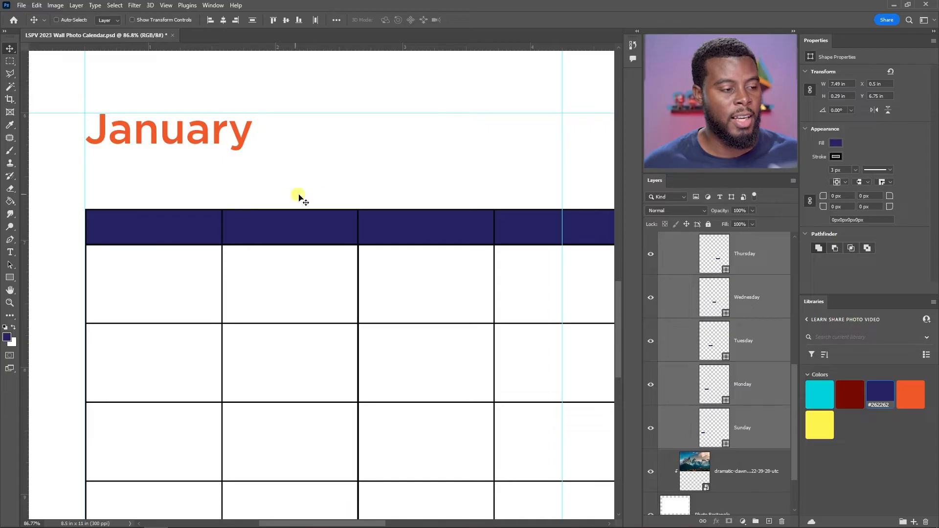
{"action": "key", "text": "t"}
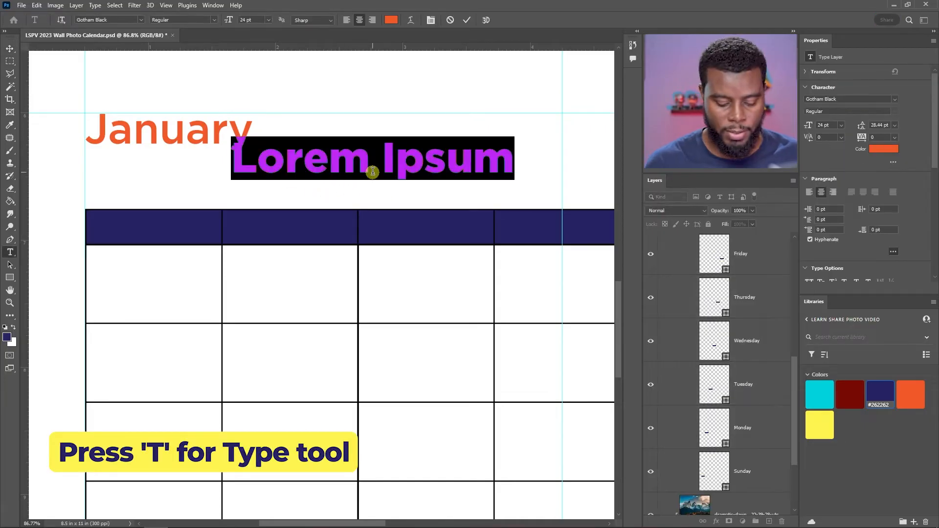
{"action": "type", "text": "Sunday"}
{"action": "key", "text": "ctrl+Return"}
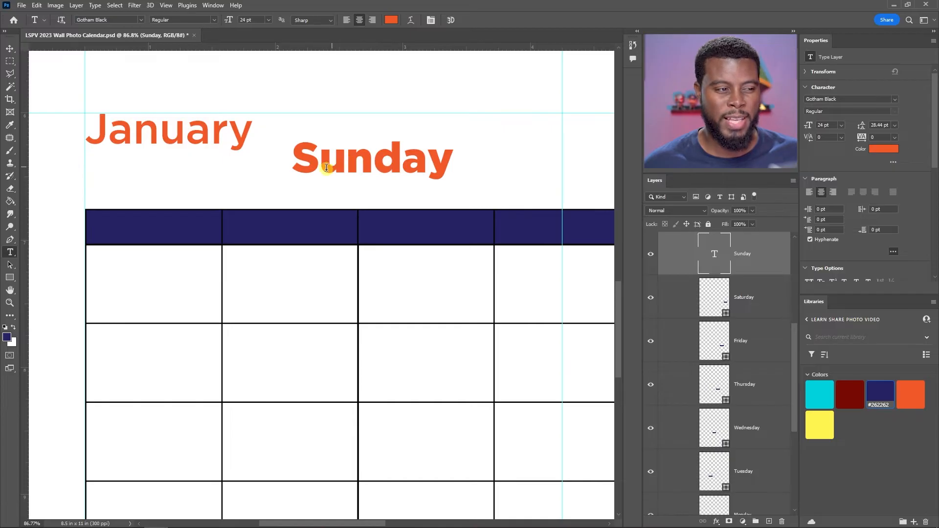
Shorten the new day text to the uppercase abbreviation "SUN".
{"action": "left_click_drag", "start_coordinate": [325, 170], "coordinate": [478, 167]}
{"action": "type", "text": "N"}
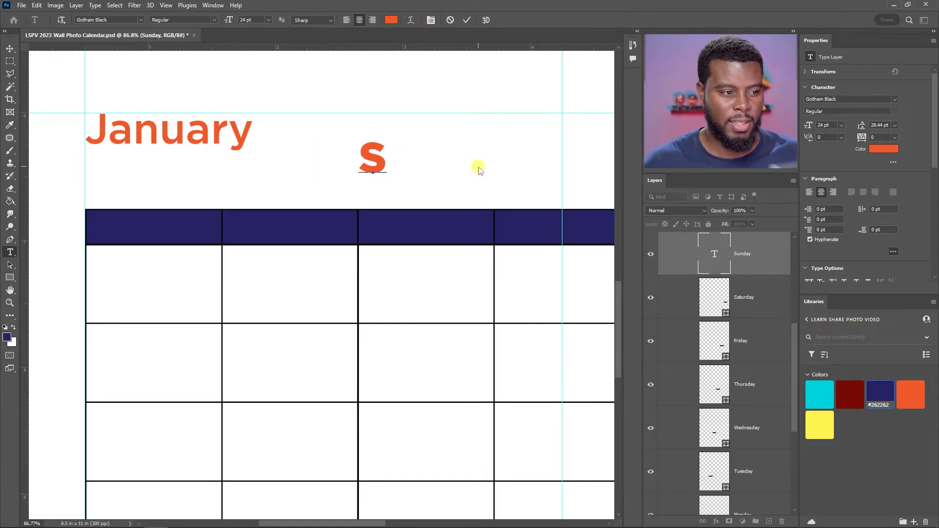
{"action": "type", "text": "N"}
{"action": "key", "text": "ctrl+Return"}
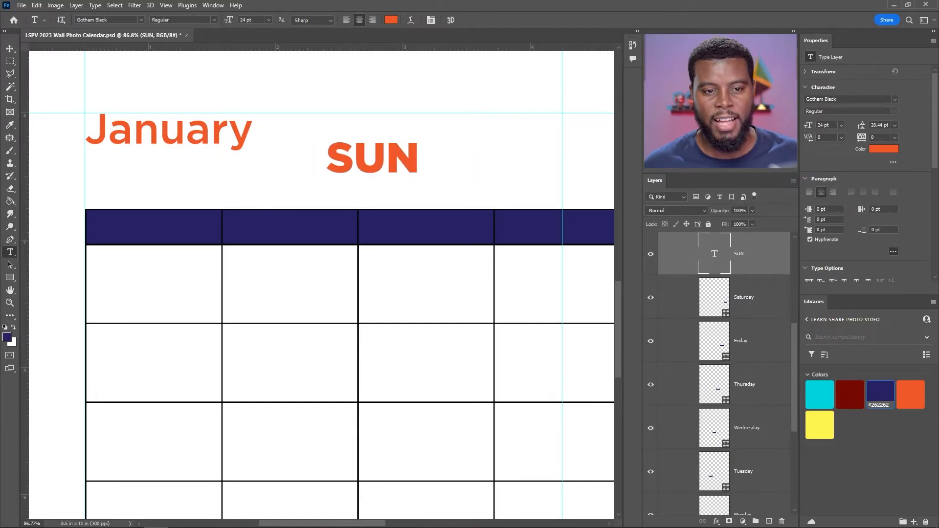
Set the SUN text's font size to 12 pt and its tracking to 400.
{"action": "left_click", "coordinate": [841, 126]}
{"action": "left_click", "coordinate": [841, 183]}
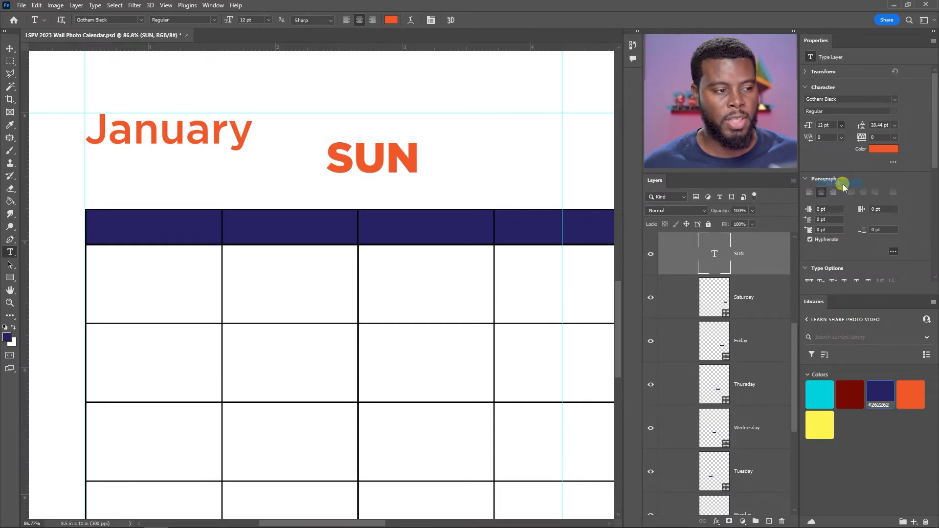
{"action": "key", "text": "v"}
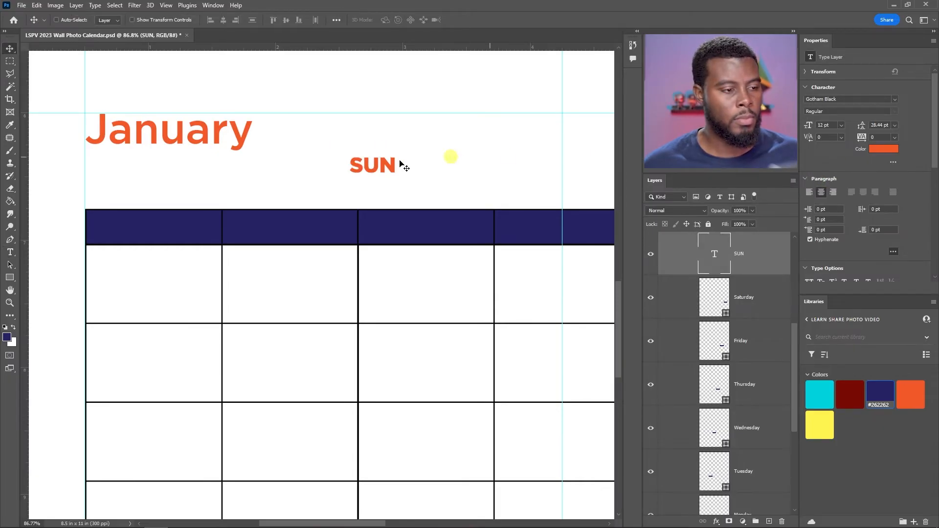
{"action": "left_click", "coordinate": [895, 142]}
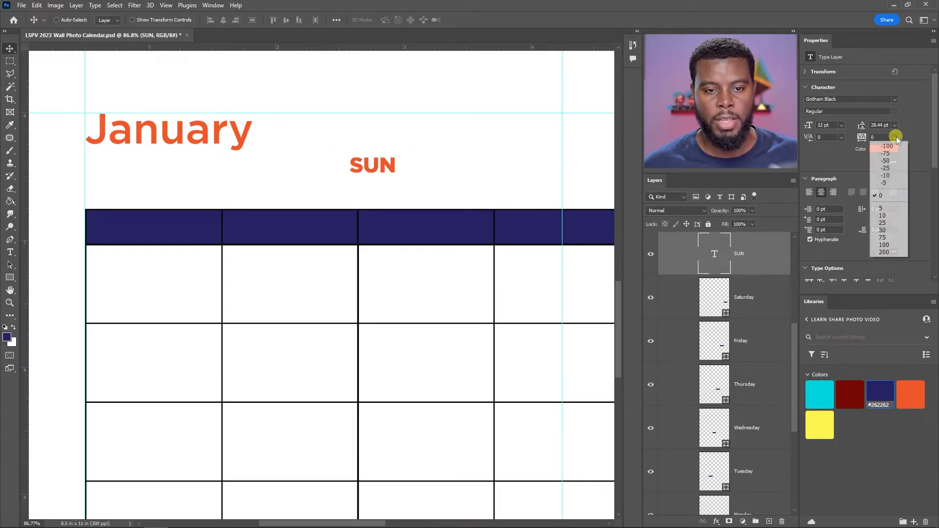
{"action": "left_click", "coordinate": [897, 252]}
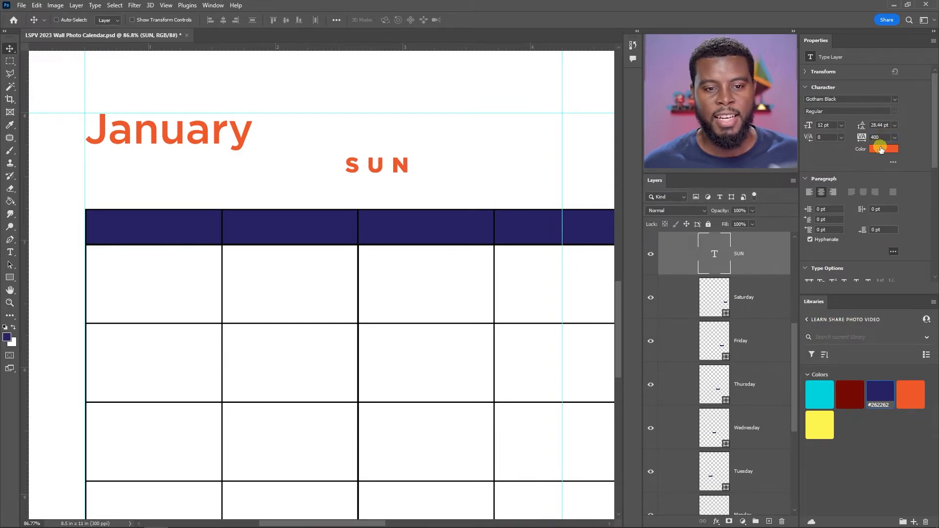
Change the SUN text's colour to white.
{"action": "left_click", "coordinate": [883, 149]}
{"action": "left_click", "coordinate": [656, 221]}
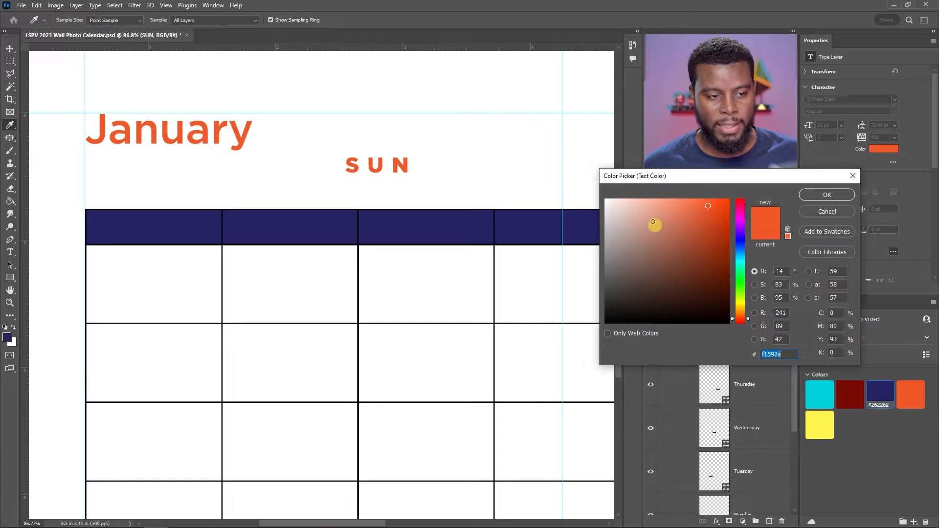
{"action": "left_click", "coordinate": [812, 192]}
Move the SUN text layer down to between the Thursday and Wednesday layers in the Name of Days group.
{"action": "scroll", "coordinate": [724, 267], "scroll_direction": "down", "scroll_amount": 1}
{"action": "scroll", "coordinate": [724, 267], "scroll_direction": "up", "scroll_amount": 3}
{"action": "scroll", "coordinate": [731, 333], "scroll_direction": "down", "scroll_amount": 2}
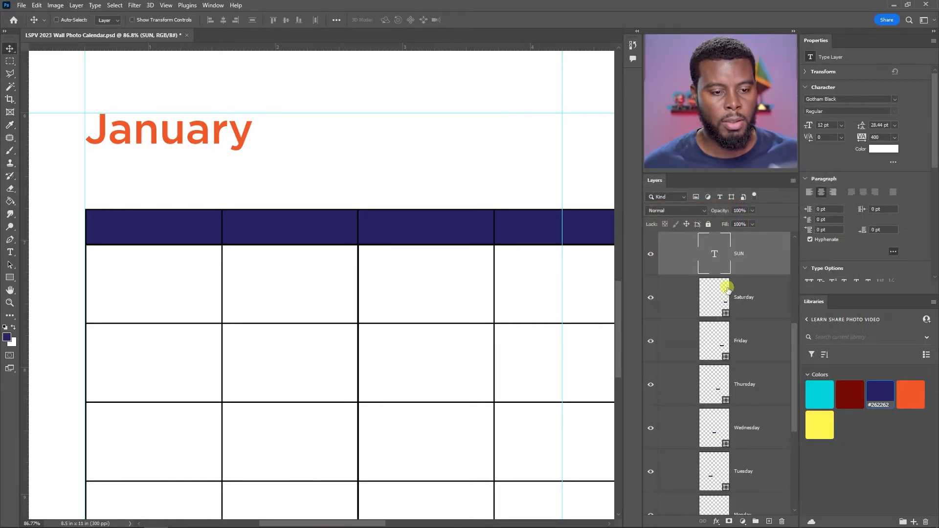
{"action": "left_click_drag", "start_coordinate": [739, 272], "coordinate": [744, 396]}
{"action": "scroll", "coordinate": [742, 372], "scroll_direction": "down", "scroll_amount": 3}
{"action": "scroll", "coordinate": [740, 362], "scroll_direction": "up", "scroll_amount": 8}
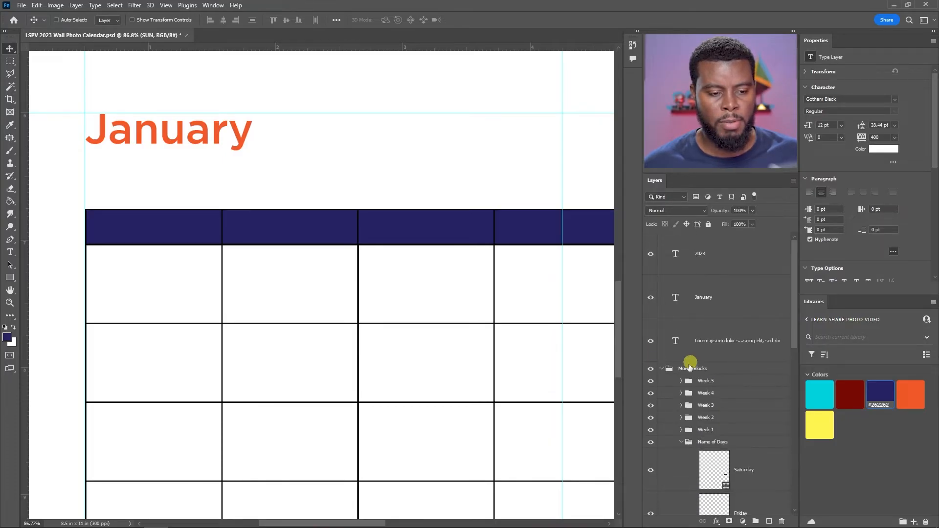
Collapse the Month Blocks group and switch the layer thumbnails to a smaller size.
{"action": "left_click", "coordinate": [664, 370]}
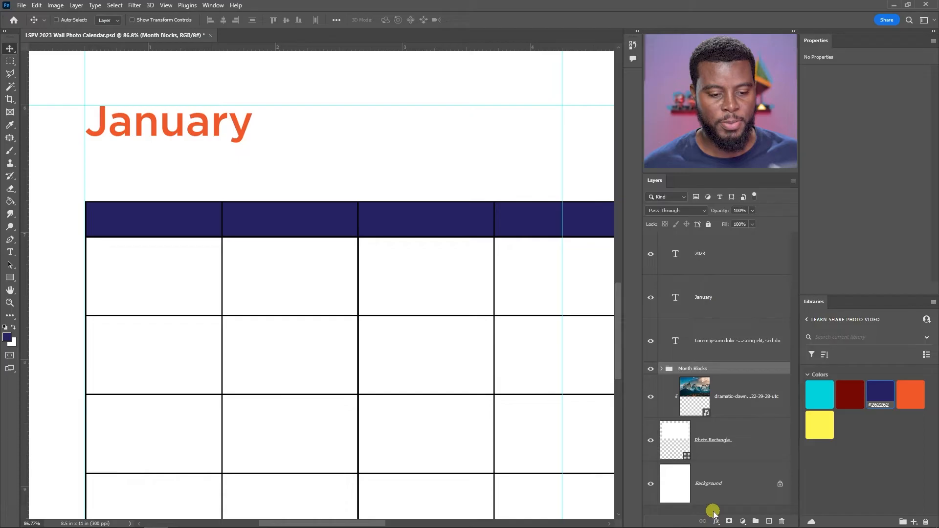
{"action": "right_click", "coordinate": [713, 511]}
{"action": "left_click", "coordinate": [767, 475]}
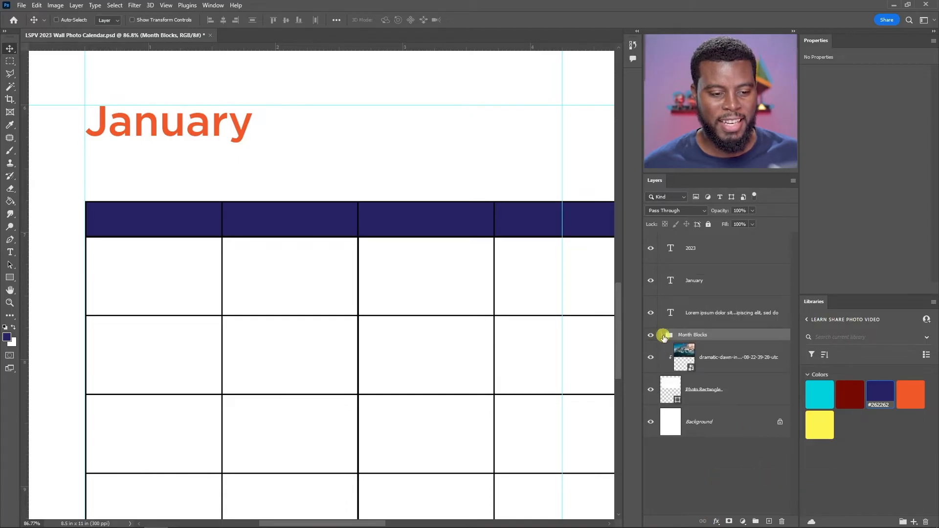
Expand the Month Blocks and Name of Days groups and place the SUN text layer directly above the Sunday rectangle.
{"action": "left_click", "coordinate": [665, 336]}
{"action": "left_click", "coordinate": [676, 315]}
{"action": "scroll", "coordinate": [728, 366], "scroll_direction": "down", "scroll_amount": 2}
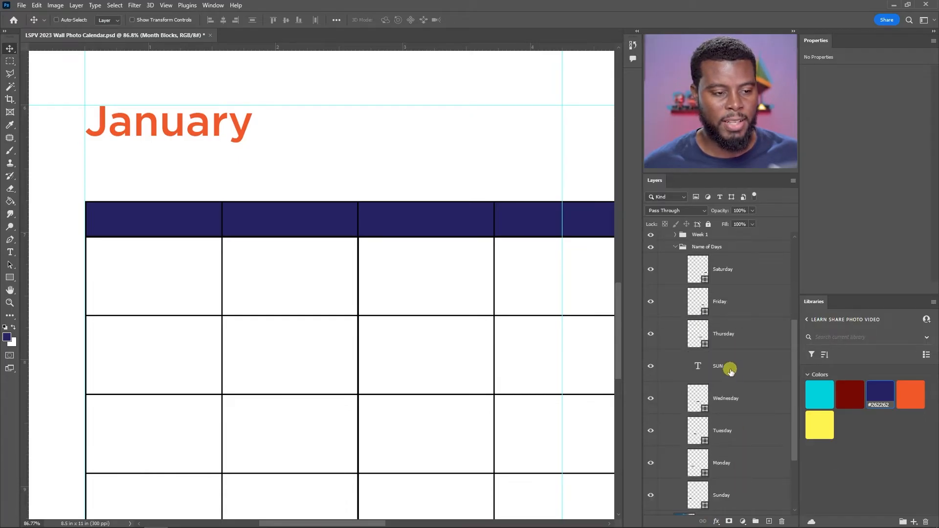
{"action": "left_click", "coordinate": [731, 367]}
{"action": "scroll", "coordinate": [731, 369], "scroll_direction": "down", "scroll_amount": 3}
{"action": "left_click_drag", "start_coordinate": [744, 286], "coordinate": [783, 376]}
Try to move the white SUN text into the first cell of the dark blue day-name row.
{"action": "left_click_drag", "start_coordinate": [526, 214], "coordinate": [362, 213]}
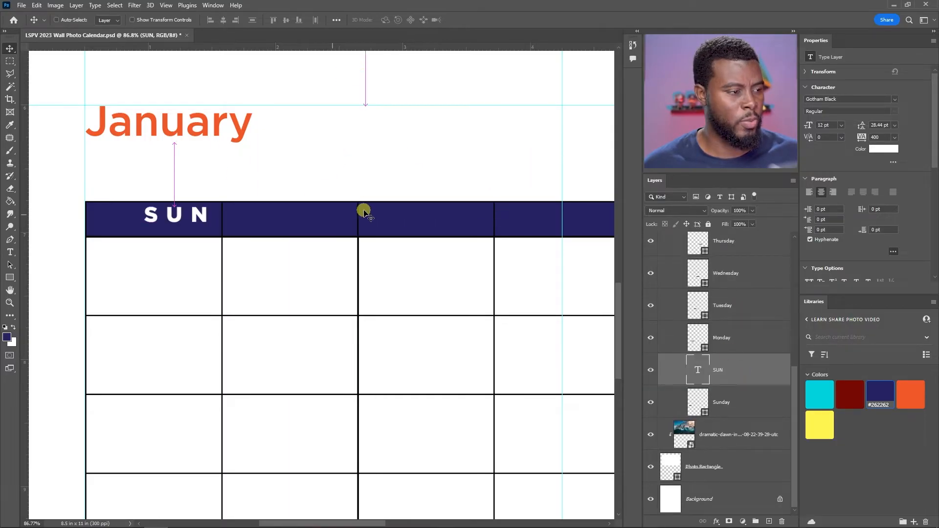
{"action": "key", "text": "ctrl+t"}
{"action": "scroll", "coordinate": [183, 201], "scroll_direction": "up", "scroll_amount": 6}
{"action": "key", "text": "alt+space"}
{"action": "key", "text": "Escape"}
{"action": "key", "text": "Escape"}
{"action": "key", "text": "ctrl+z"}
{"action": "scroll", "coordinate": [373, 175], "scroll_direction": "down", "scroll_amount": 8}
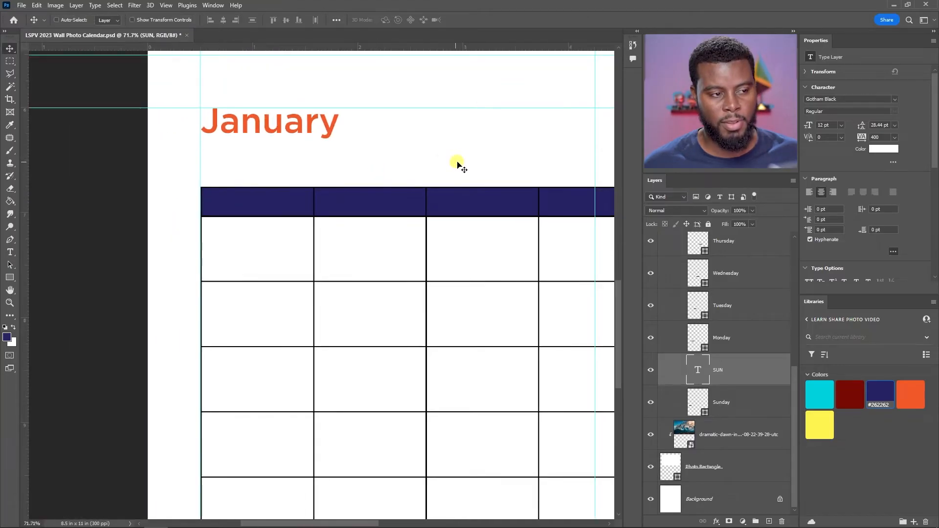
{"action": "scroll", "coordinate": [460, 173], "scroll_direction": "right", "scroll_amount": 3}
{"action": "scroll", "coordinate": [461, 174], "scroll_direction": "right", "scroll_amount": 2}
{"action": "scroll", "coordinate": [408, 174], "scroll_direction": "down", "scroll_amount": 3}
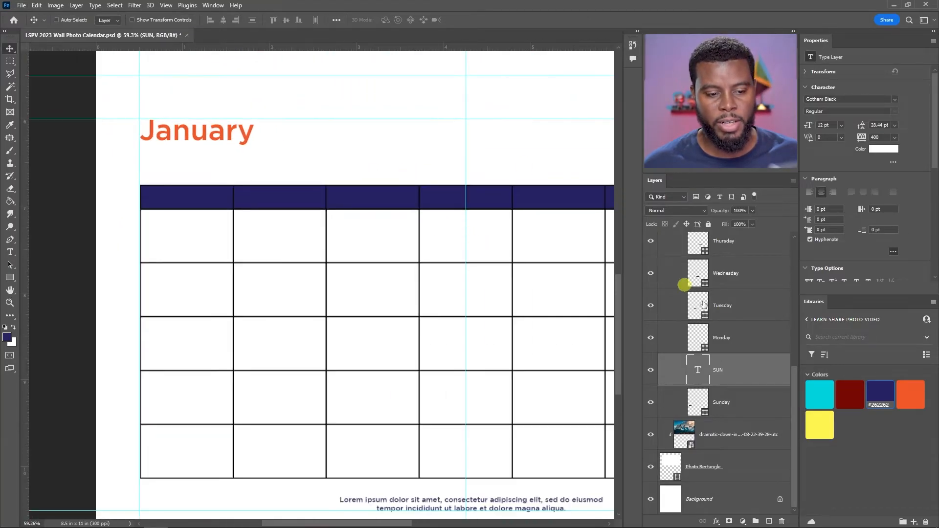
{"action": "key", "text": "ctrl+t"}
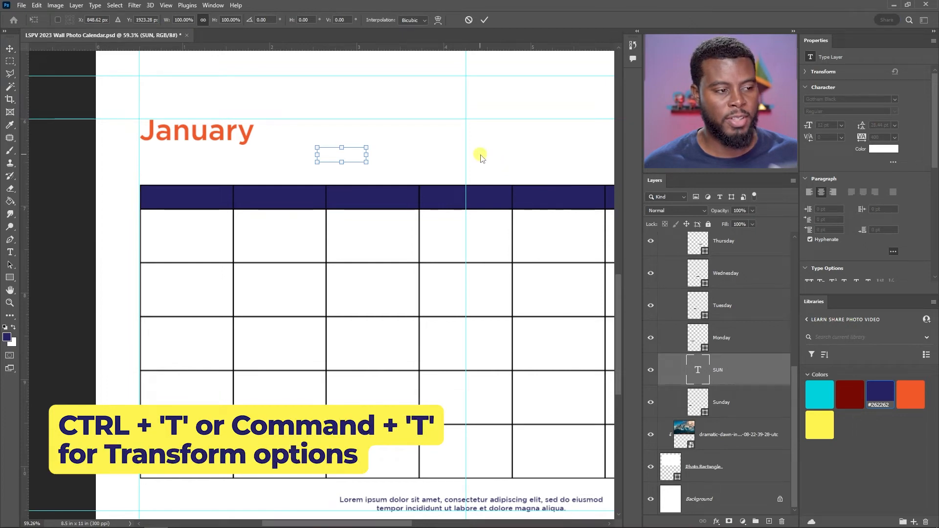
{"action": "key", "text": "Return"}
{"action": "key", "text": "ctrl+t"}
{"action": "scroll", "coordinate": [332, 220], "scroll_direction": "up", "scroll_amount": 2}
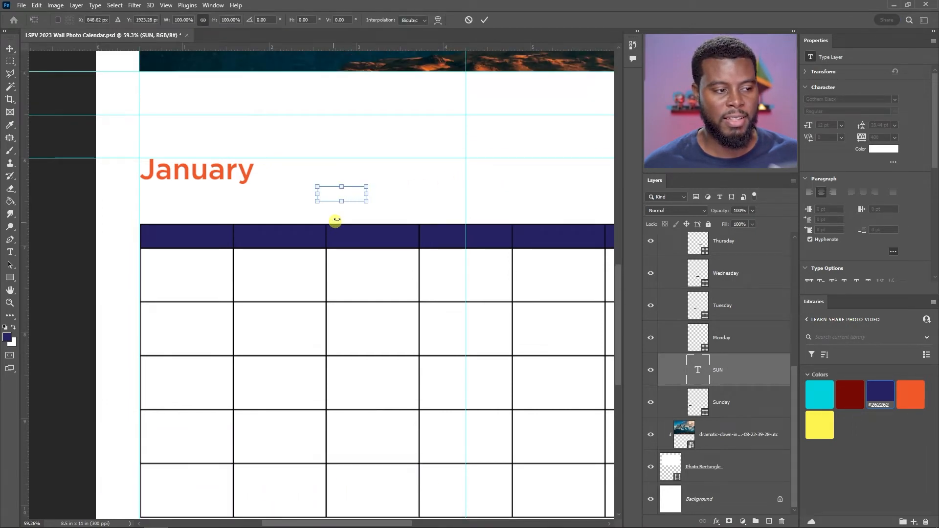
{"action": "scroll", "coordinate": [336, 215], "scroll_direction": "up", "scroll_amount": 2}
{"action": "key", "text": "alt+space"}
{"action": "key", "text": "Escape"}
{"action": "key", "text": "Escape"}
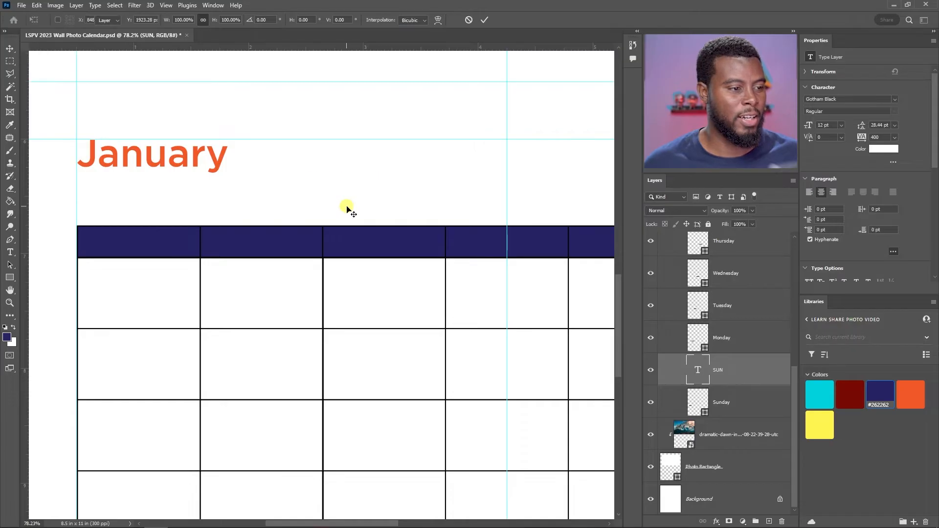
Move the white SUN text into the first cell of the dark blue day-name row and centre it there.
{"action": "scroll", "coordinate": [347, 208], "scroll_direction": "up", "scroll_amount": 5}
{"action": "scroll", "coordinate": [352, 198], "scroll_direction": "left", "scroll_amount": 4}
{"action": "left_click_drag", "start_coordinate": [437, 176], "coordinate": [120, 264]}
{"action": "scroll", "coordinate": [146, 263], "scroll_direction": "left", "scroll_amount": 4}
{"action": "scroll", "coordinate": [171, 267], "scroll_direction": "left", "scroll_amount": 2}
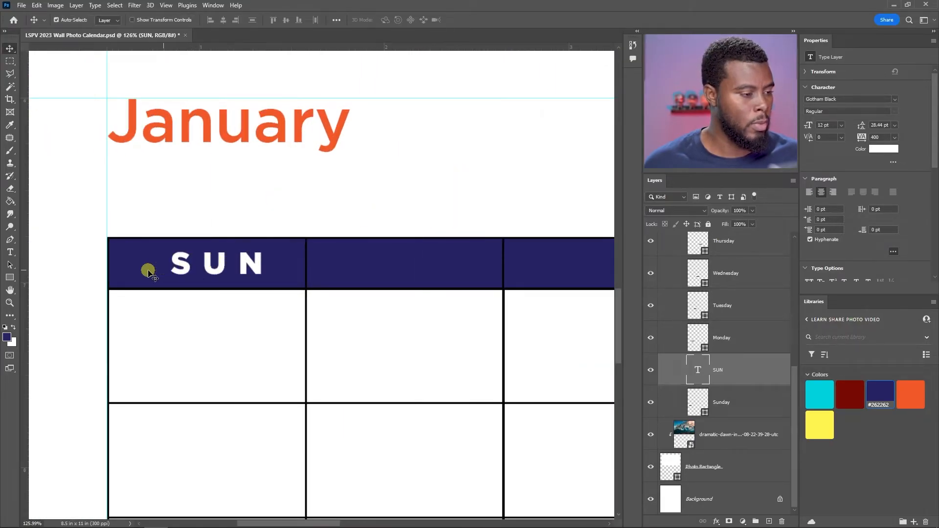
{"action": "scroll", "coordinate": [199, 268], "scroll_direction": "up", "scroll_amount": 5}
{"action": "left_click_drag", "start_coordinate": [287, 267], "coordinate": [268, 259]}
{"action": "scroll", "coordinate": [268, 260], "scroll_direction": "down", "scroll_amount": 1}
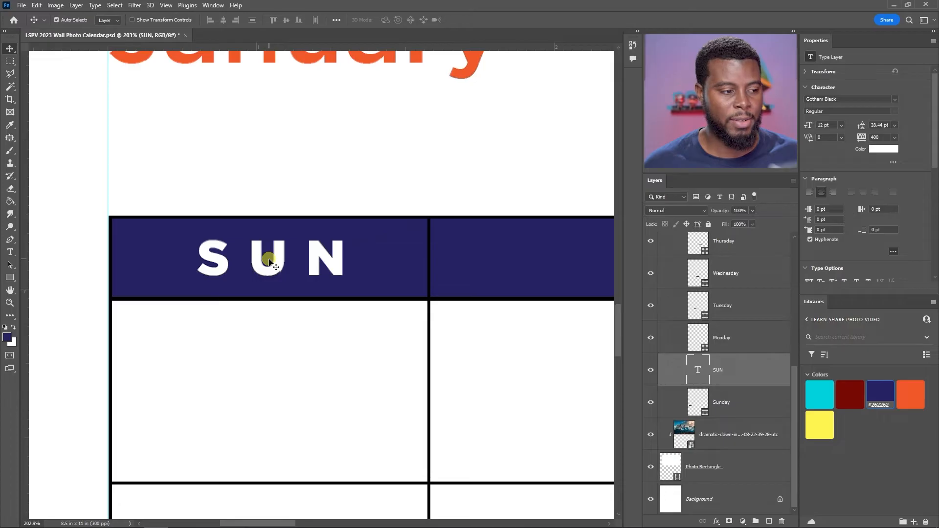
{"action": "scroll", "coordinate": [269, 260], "scroll_direction": "down", "scroll_amount": 5}
{"action": "scroll", "coordinate": [264, 261], "scroll_direction": "up", "scroll_amount": 5}
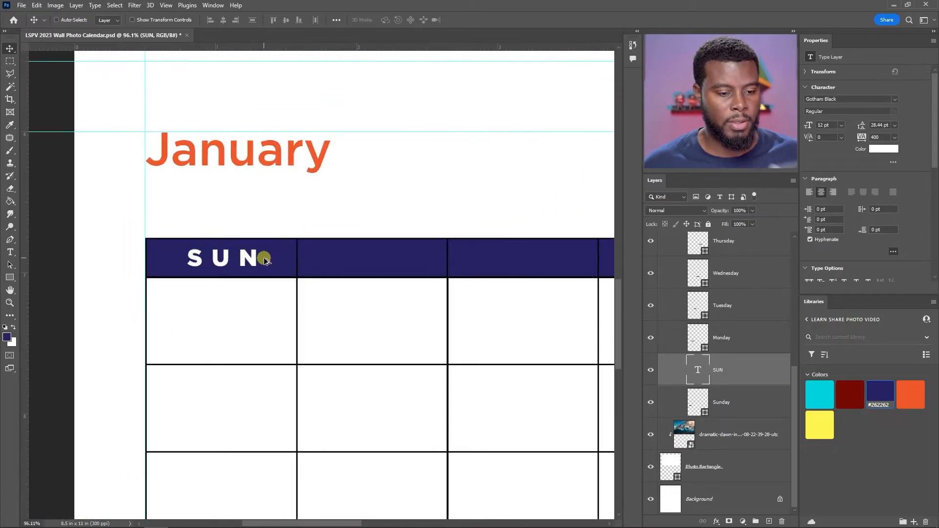
Duplicate the SUN text layer and place the copy directly above the Monday rectangle in the layer order.
{"action": "key", "text": "ctrl+j"}
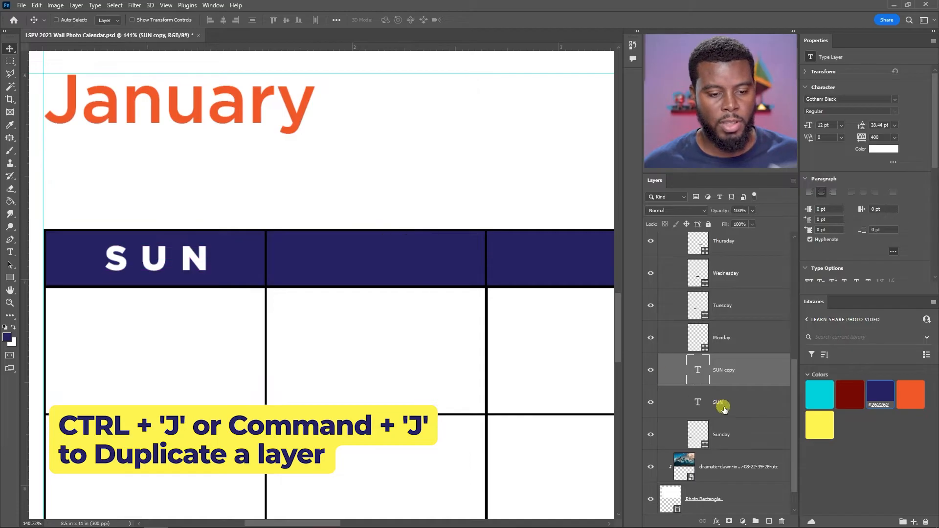
{"action": "scroll", "coordinate": [734, 455], "scroll_direction": "up", "scroll_amount": 3}
{"action": "scroll", "coordinate": [735, 463], "scroll_direction": "down", "scroll_amount": 1}
{"action": "left_click_drag", "start_coordinate": [732, 437], "coordinate": [727, 389]}
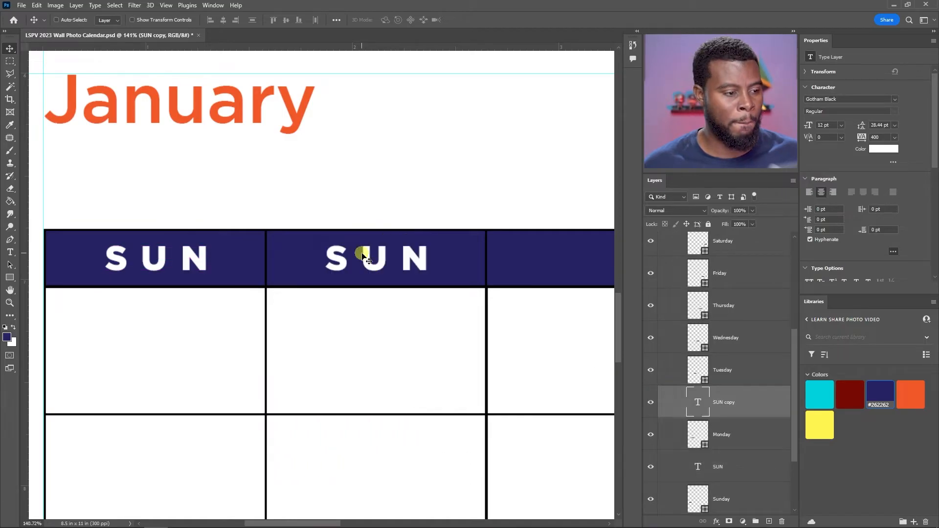
Change the copied label in the second header cell to MON and centre it in that cell.
{"action": "left_click_drag", "start_coordinate": [389, 260], "coordinate": [389, 260]}
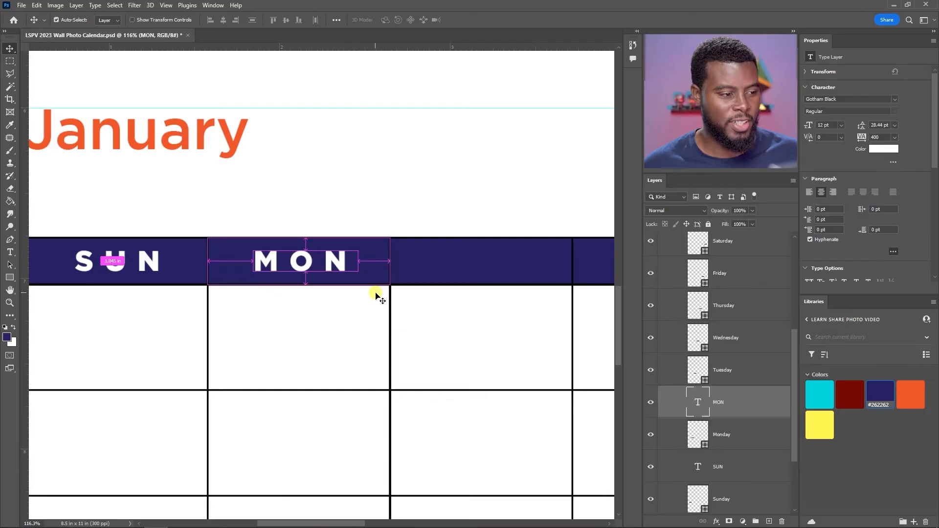
{"action": "left_click_drag", "start_coordinate": [377, 293], "coordinate": [369, 295]}
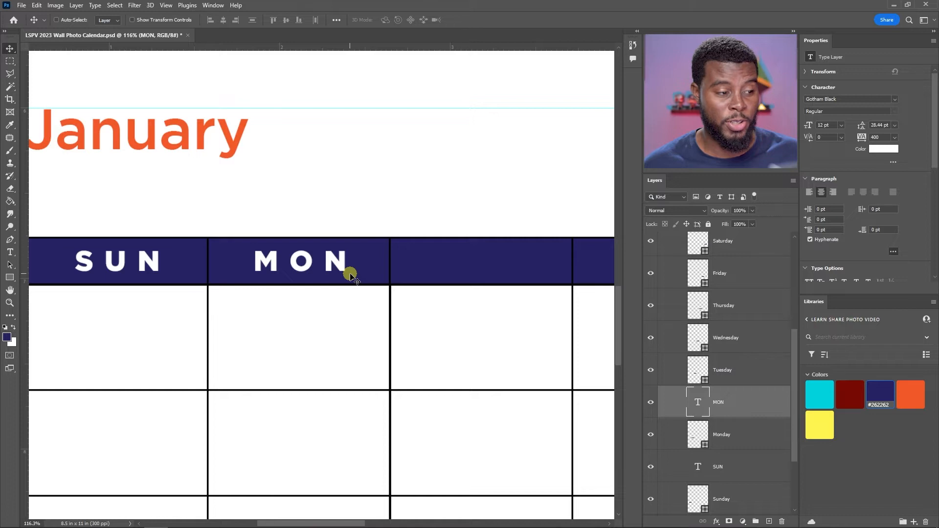
{"action": "scroll", "coordinate": [355, 280], "scroll_direction": "up", "scroll_amount": 3}
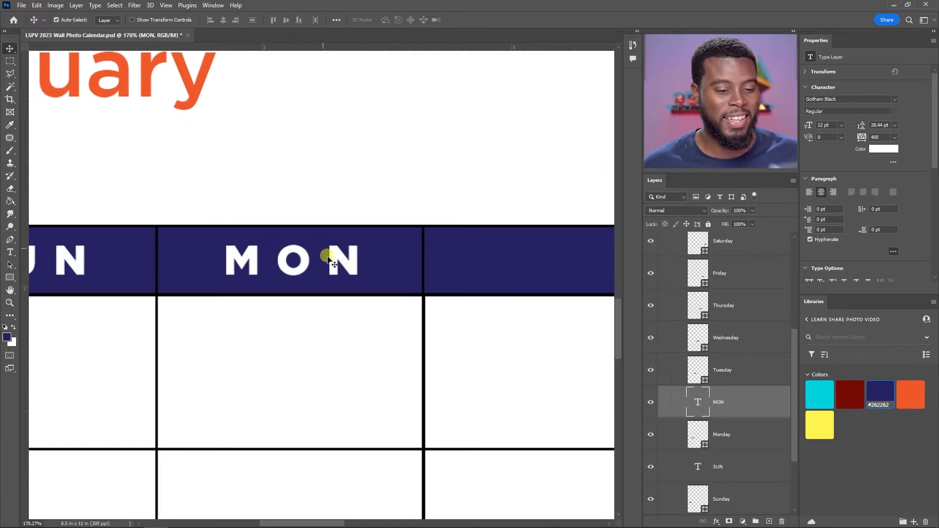
Duplicate the MON text layer above the Tuesday rectangle and move the copy into the third header cell.
{"action": "scroll", "coordinate": [323, 248], "scroll_direction": "right", "scroll_amount": 2}
{"action": "left_click_drag", "start_coordinate": [737, 401], "coordinate": [728, 359]}
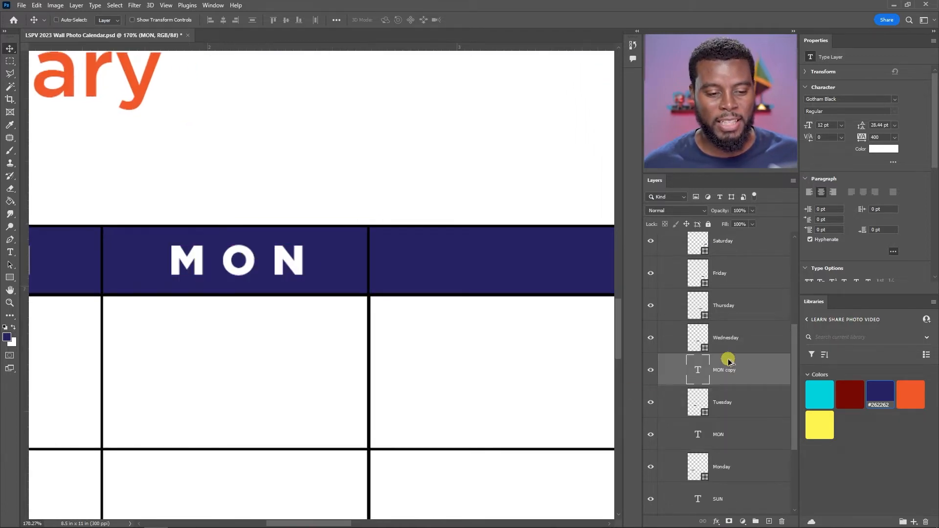
{"action": "scroll", "coordinate": [236, 271], "scroll_direction": "right", "scroll_amount": 2}
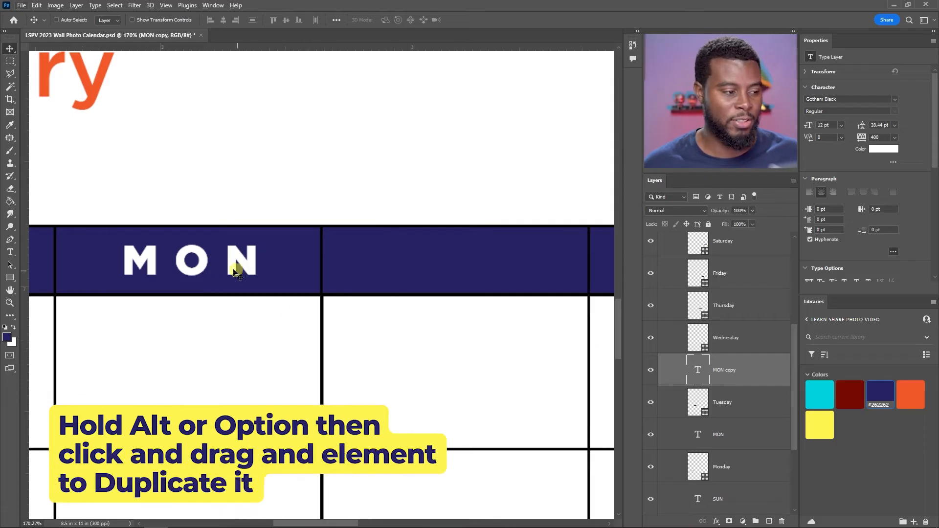
{"action": "left_click_drag", "start_coordinate": [195, 267], "coordinate": [470, 266]}
Replace the text of the label in the third header cell with TUE.
{"action": "key", "text": "t"}
{"action": "left_click", "coordinate": [469, 259]}
{"action": "key", "text": "ctrl+a"}
{"action": "type", "text": "TUES"}
{"action": "key", "text": "BackSpace"}
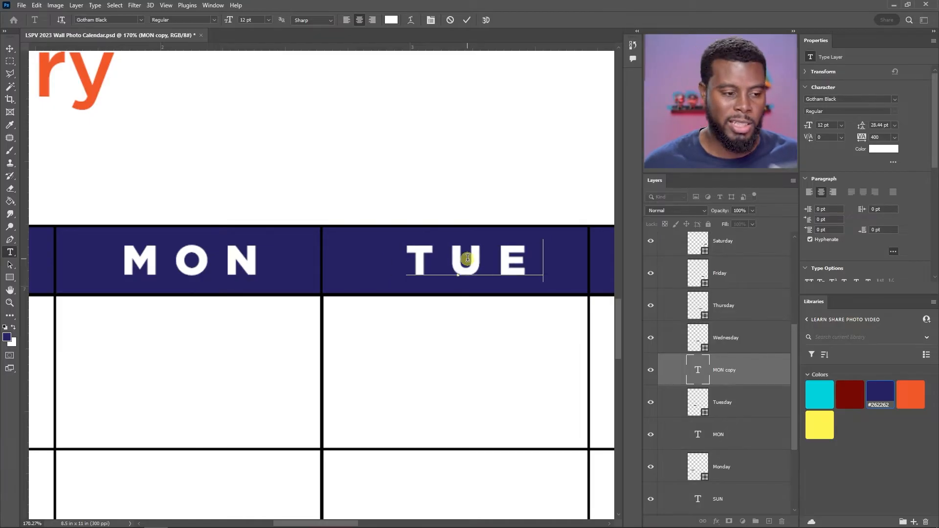
{"action": "key", "text": "ctrl+Return"}
{"action": "key", "text": "v"}
Duplicate the TUE label above the Wednesday rectangle and change the copy in the fourth header cell to WED.
{"action": "scroll", "coordinate": [468, 258], "scroll_direction": "down", "scroll_amount": 8}
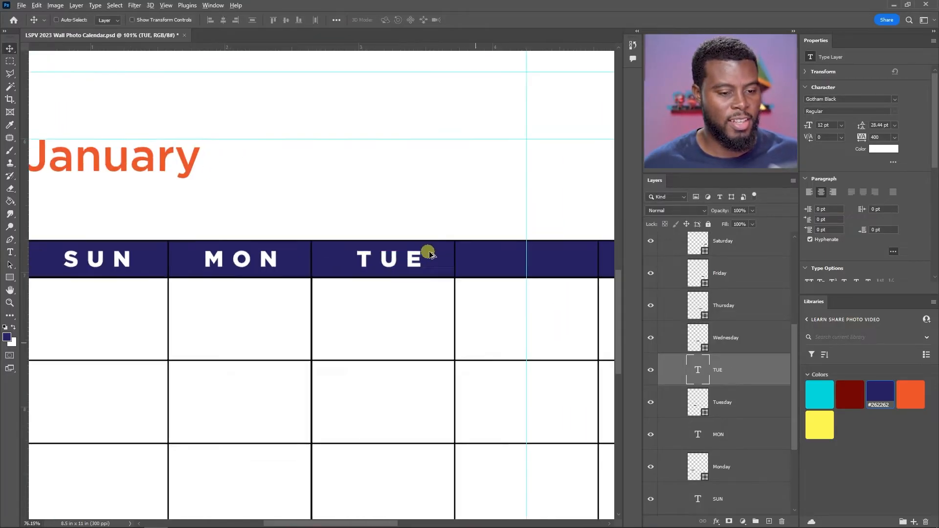
{"action": "key", "text": "ctrl+j"}
{"action": "left_click_drag", "start_coordinate": [720, 367], "coordinate": [736, 323]}
{"action": "scroll", "coordinate": [426, 257], "scroll_direction": "up", "scroll_amount": 5}
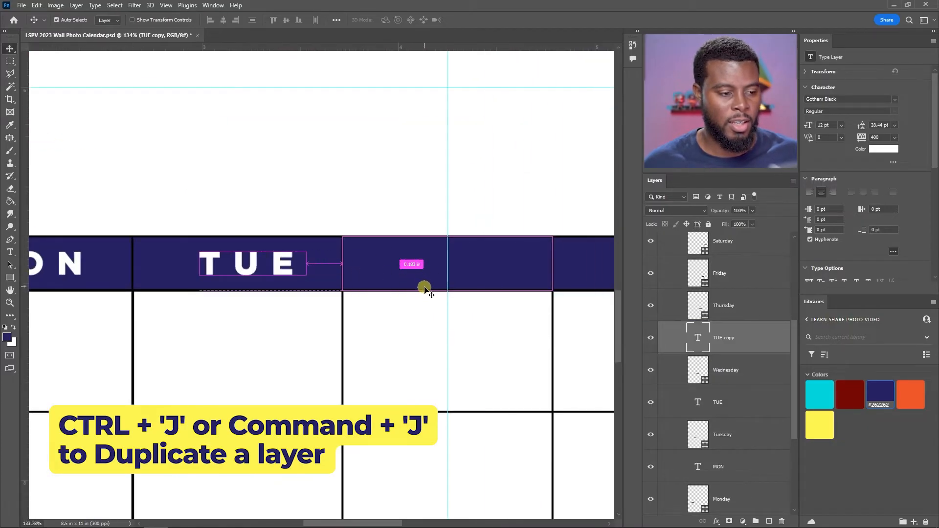
{"action": "scroll", "coordinate": [391, 279], "scroll_direction": "down", "scroll_amount": 1}
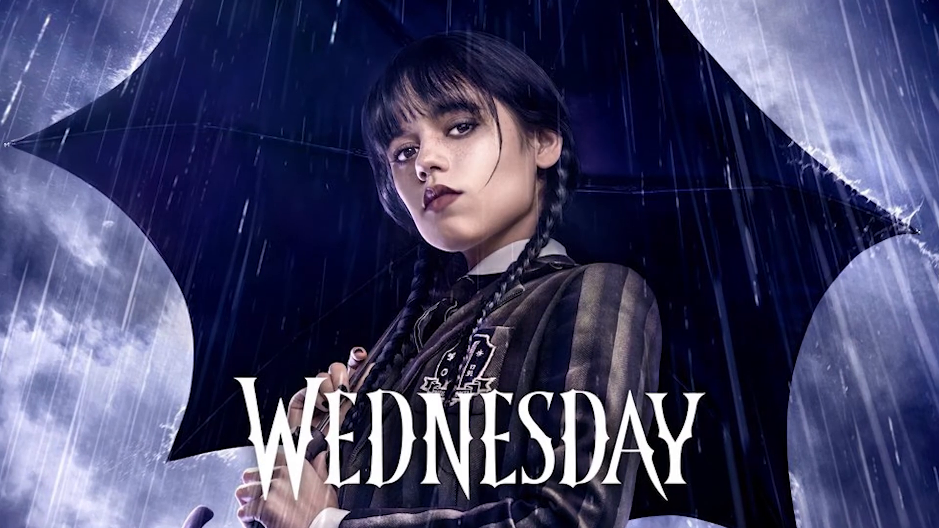
{"action": "type", "text": "WED"}
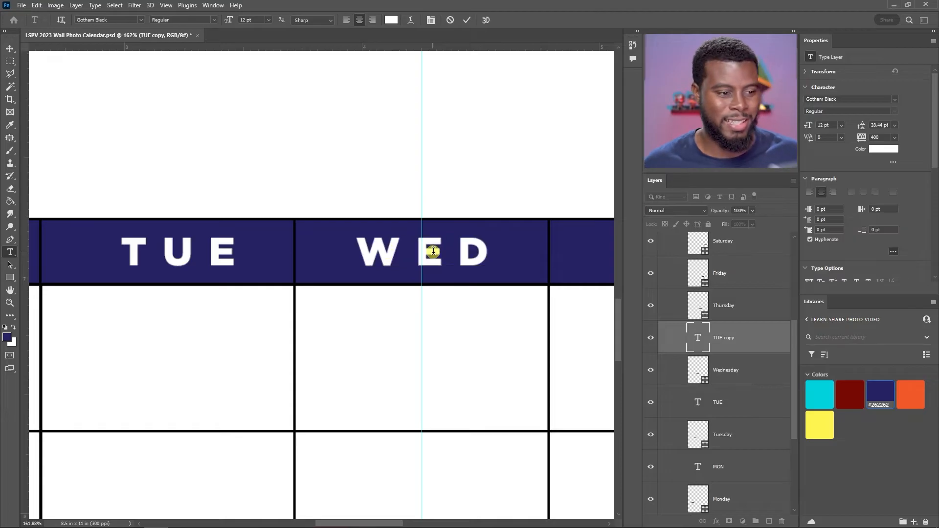
{"action": "key", "text": "ctrl+Return"}
Copy the WED label above the Thursday rectangle, placing it in the fifth header cell with the text THU.
{"action": "scroll", "coordinate": [438, 243], "scroll_direction": "right", "scroll_amount": 5}
{"action": "scroll", "coordinate": [450, 251], "scroll_direction": "up", "scroll_amount": 2}
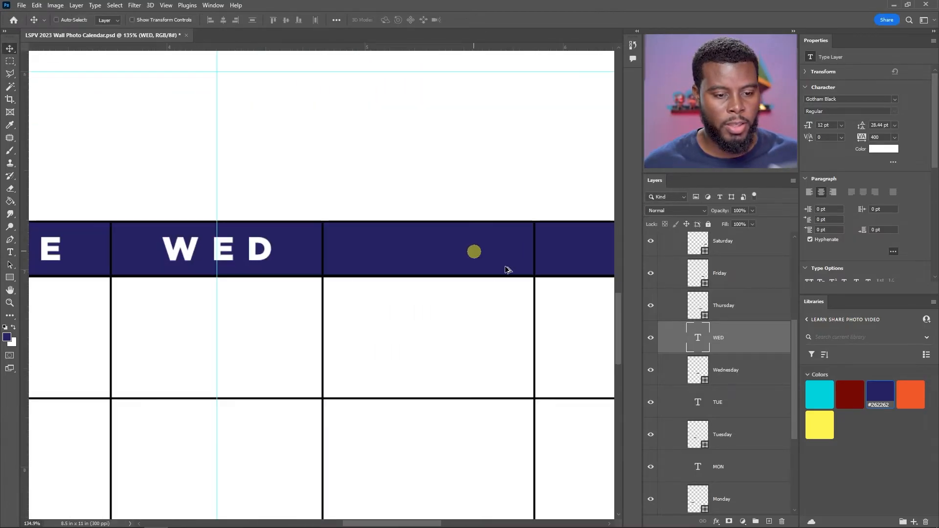
{"action": "left_click_drag", "start_coordinate": [740, 342], "coordinate": [740, 306]}
{"action": "left_click_drag", "start_coordinate": [214, 256], "coordinate": [441, 251]}
{"action": "double_click", "coordinate": [440, 249]}
{"action": "type", "text": "THUR"}
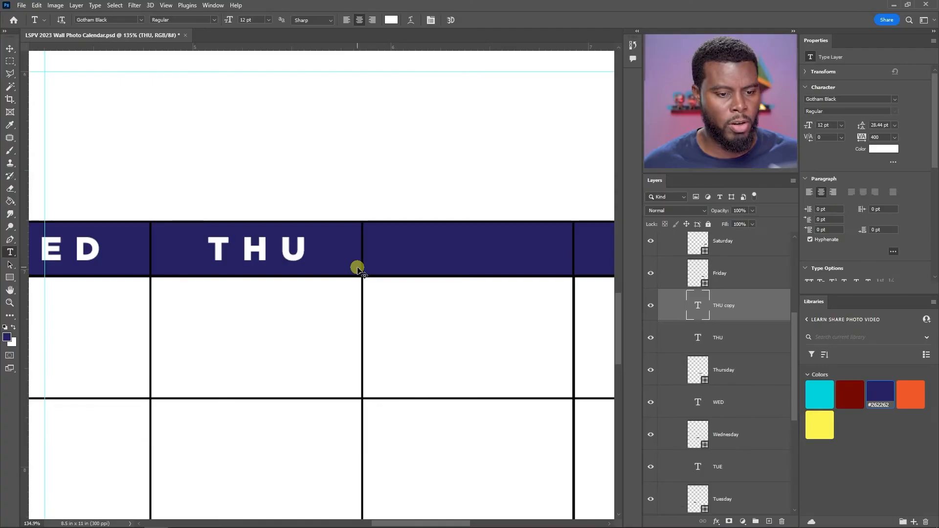
Duplicate the THU text layer and place the copy directly above the Friday rectangle in the Name of Days group.
{"action": "key", "text": "ctrl+j"}
{"action": "left_click_drag", "start_coordinate": [726, 305], "coordinate": [734, 270]}
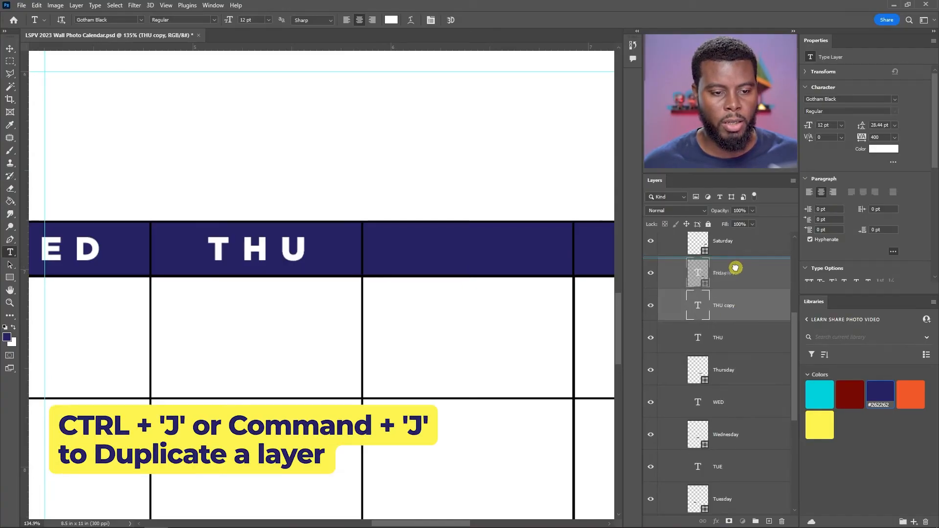
{"action": "scroll", "coordinate": [718, 302], "scroll_direction": "up", "scroll_amount": 2}
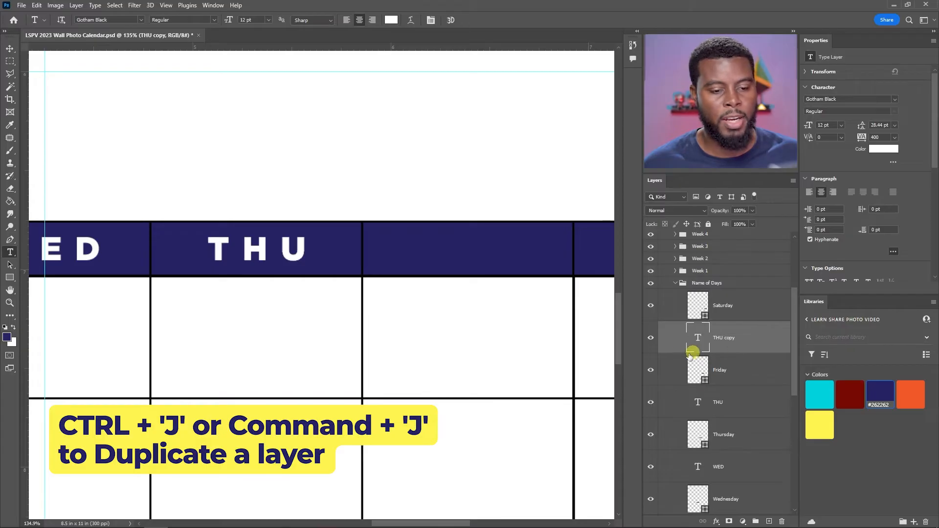
{"action": "scroll", "coordinate": [693, 352], "scroll_direction": "down", "scroll_amount": 2}
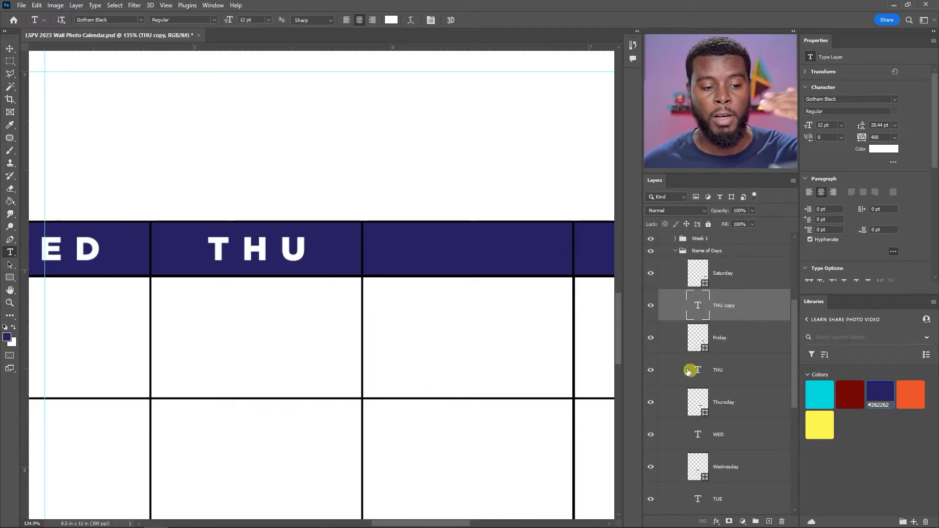
{"action": "left_click", "coordinate": [651, 341]}
{"action": "left_click", "coordinate": [651, 340]}
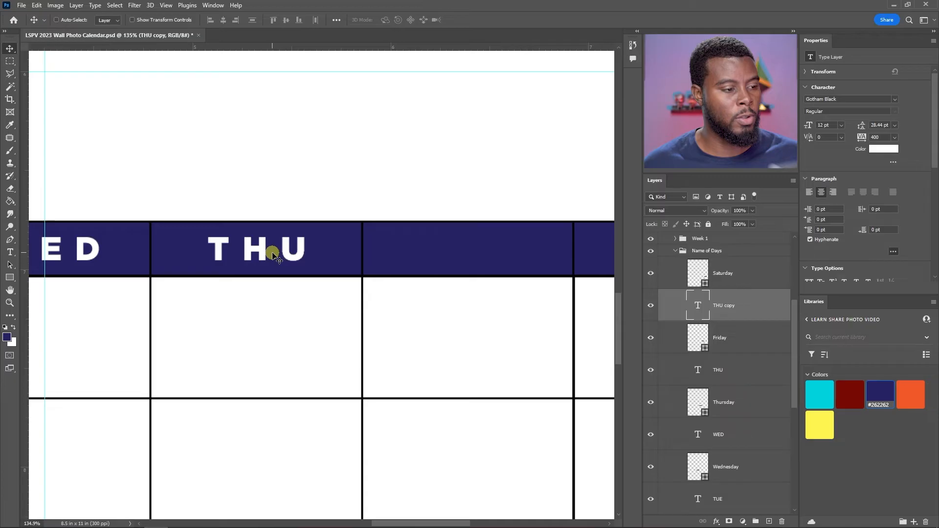
Move the THU copy into the sixth header cell, change its text to FRI and centre it in the cell.
{"action": "left_click_drag", "start_coordinate": [272, 250], "coordinate": [473, 255]}
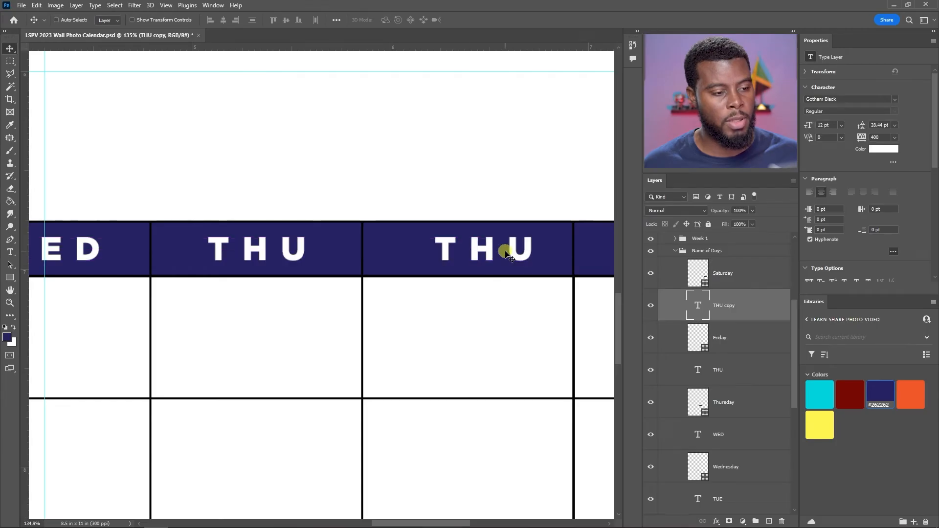
{"action": "left_click_drag", "start_coordinate": [506, 253], "coordinate": [490, 252]}
{"action": "double_click", "coordinate": [490, 251]}
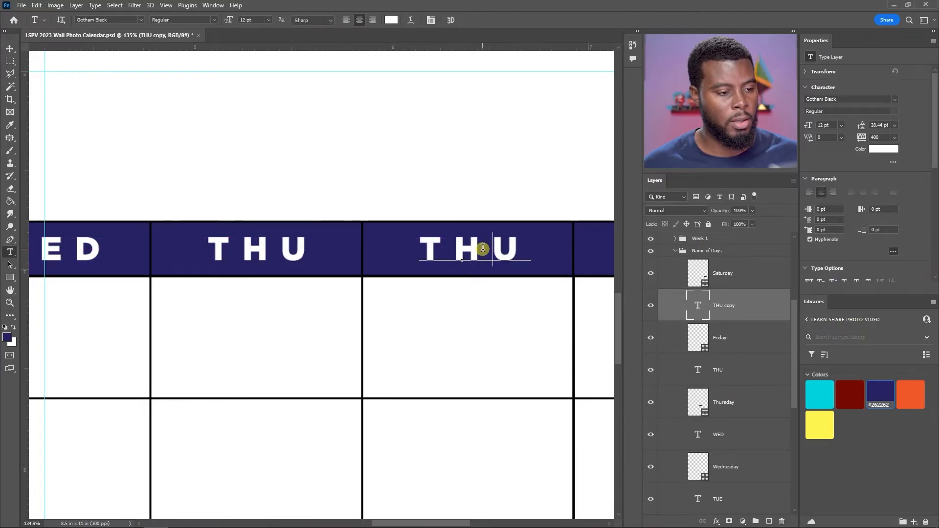
{"action": "type", "text": "FRI"}
{"action": "key", "text": "ctrl+Return"}
{"action": "left_click_drag", "start_coordinate": [483, 248], "coordinate": [486, 249]}
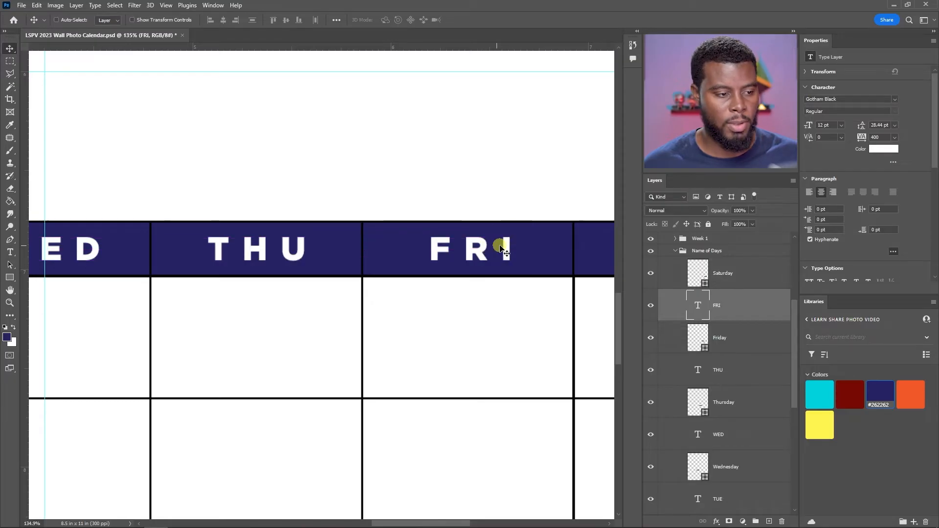
{"action": "scroll", "coordinate": [489, 264], "scroll_direction": "right", "scroll_amount": 1}
{"action": "scroll", "coordinate": [451, 286], "scroll_direction": "up", "scroll_amount": 4}
{"action": "left_click_drag", "start_coordinate": [411, 236], "coordinate": [405, 235]}
{"action": "scroll", "coordinate": [405, 234], "scroll_direction": "down", "scroll_amount": 2}
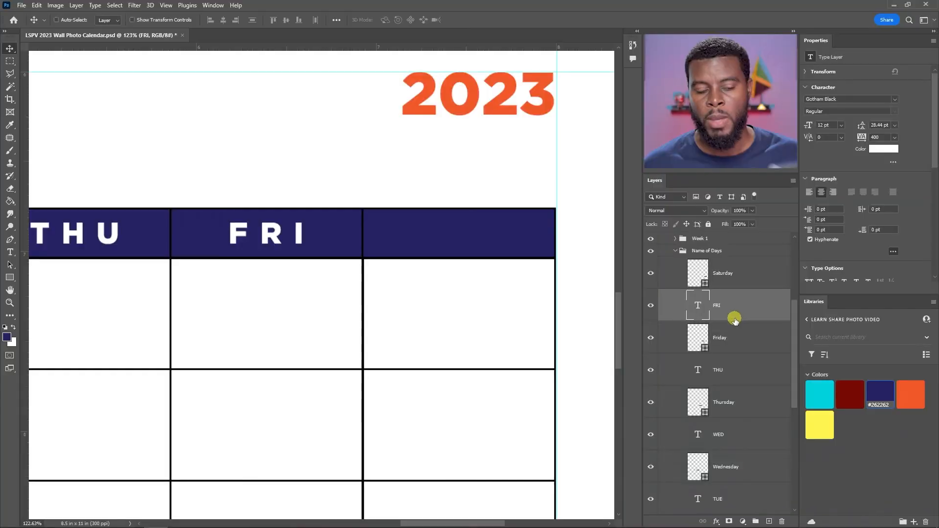
Duplicate the FRI text layer above the Saturday rectangle and move the copy into the last header cell.
{"action": "scroll", "coordinate": [734, 314], "scroll_direction": "up", "scroll_amount": 2}
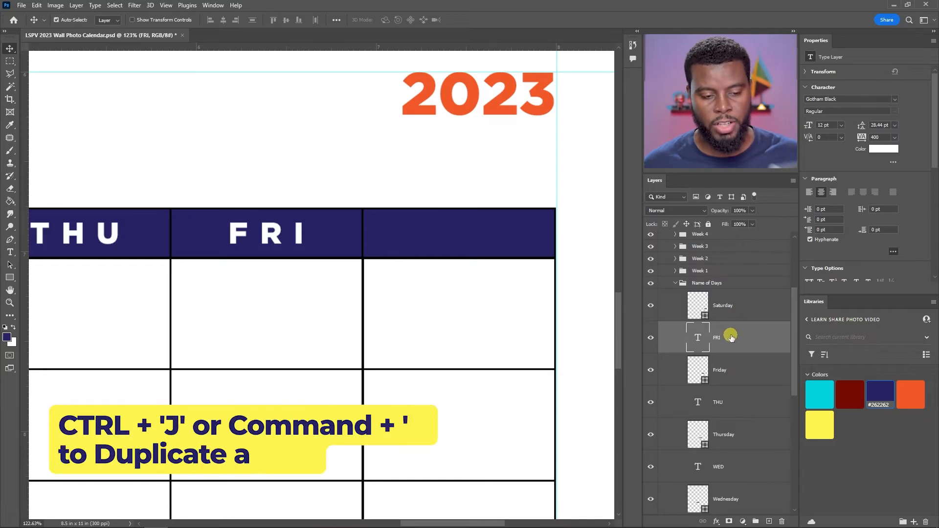
{"action": "key", "text": "ctrl+j"}
{"action": "left_click_drag", "start_coordinate": [717, 337], "coordinate": [712, 304]}
{"action": "scroll", "coordinate": [317, 248], "scroll_direction": "up", "scroll_amount": 2}
{"action": "scroll", "coordinate": [318, 247], "scroll_direction": "up", "scroll_amount": 1}
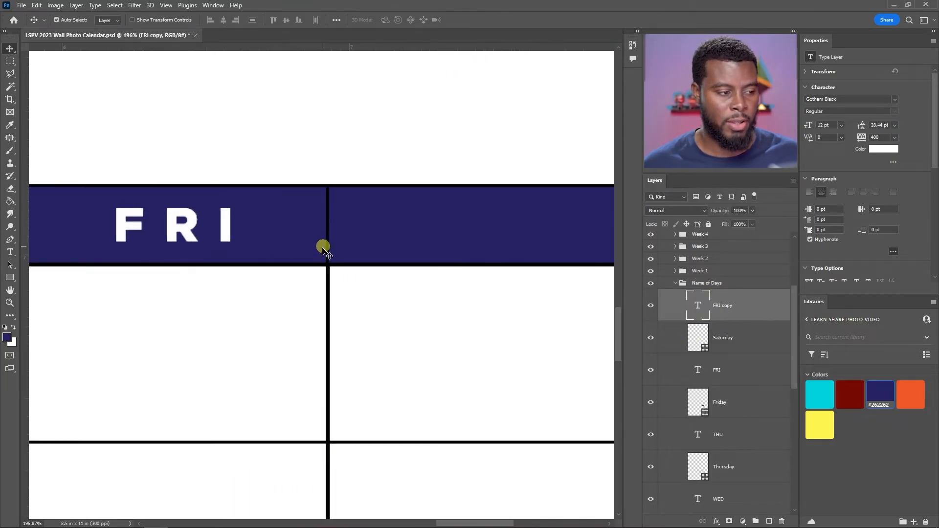
{"action": "left_click_drag", "start_coordinate": [172, 234], "coordinate": [473, 222]}
{"action": "scroll", "coordinate": [481, 231], "scroll_direction": "up", "scroll_amount": 1}
{"action": "scroll", "coordinate": [473, 222], "scroll_direction": "down", "scroll_amount": 1}
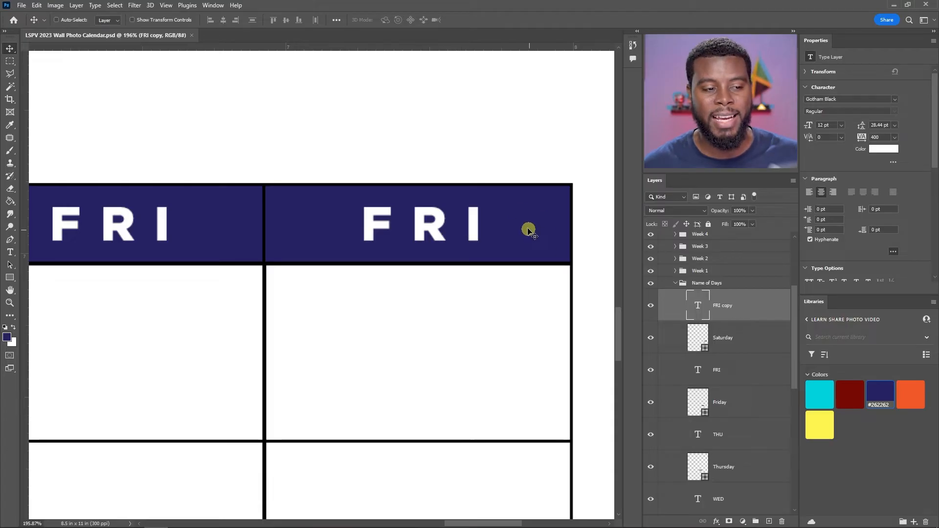
Show the guides and adjust the position of the copied FRI label in the last header cell.
{"action": "scroll", "coordinate": [529, 231], "scroll_direction": "down", "scroll_amount": 10}
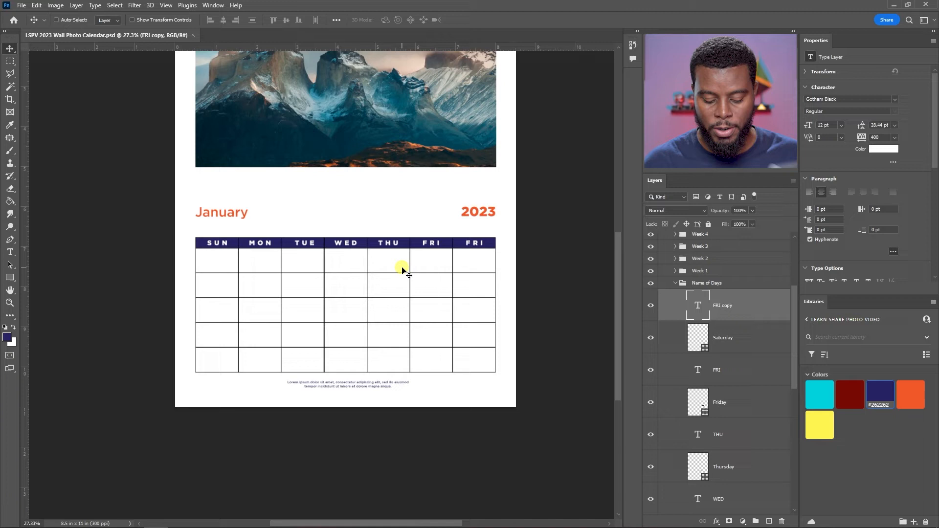
{"action": "key", "text": "ctrl+h"}
{"action": "scroll", "coordinate": [476, 244], "scroll_direction": "up", "scroll_amount": 10}
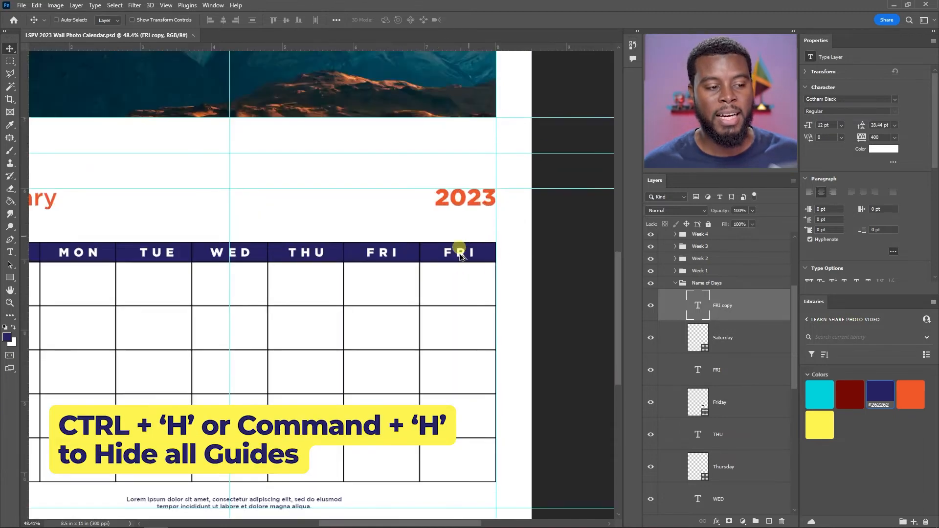
{"action": "left_click_drag", "start_coordinate": [481, 238], "coordinate": [359, 218]}
{"action": "scroll", "coordinate": [398, 232], "scroll_direction": "up", "scroll_amount": 2}
{"action": "scroll", "coordinate": [370, 223], "scroll_direction": "down", "scroll_amount": 5}
{"action": "scroll", "coordinate": [357, 222], "scroll_direction": "up", "scroll_amount": 3}
Change the label in the last header cell to SAT and centre it in the cell.
{"action": "double_click", "coordinate": [358, 216]}
{"action": "key", "text": "ctrl+a"}
{"action": "type", "text": "SAT"}
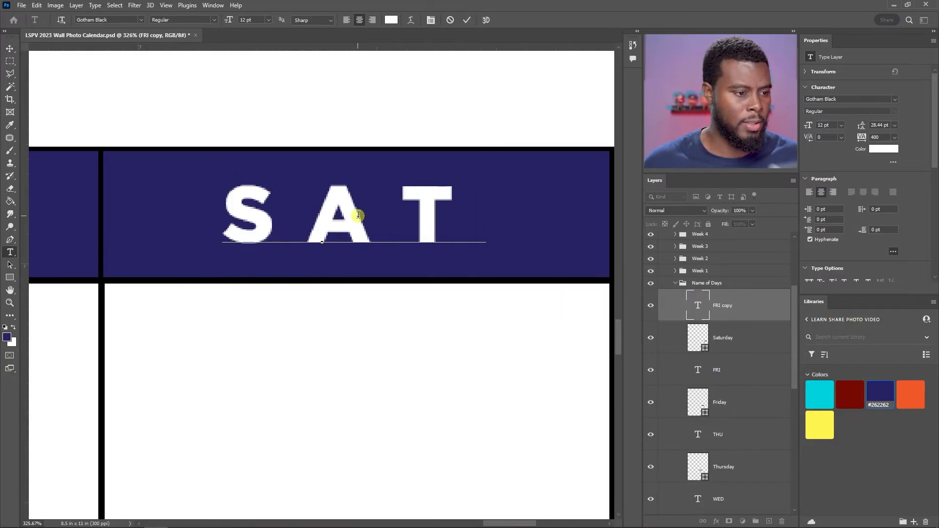
{"action": "key", "text": "ctrl+Return"}
{"action": "scroll", "coordinate": [360, 214], "scroll_direction": "down", "scroll_amount": 2}
{"action": "left_click_drag", "start_coordinate": [352, 211], "coordinate": [362, 213]}
{"action": "scroll", "coordinate": [361, 213], "scroll_direction": "down", "scroll_amount": 6}
{"action": "scroll", "coordinate": [126, 214], "scroll_direction": "up", "scroll_amount": 2}
{"action": "scroll", "coordinate": [126, 214], "scroll_direction": "down", "scroll_amount": 4}
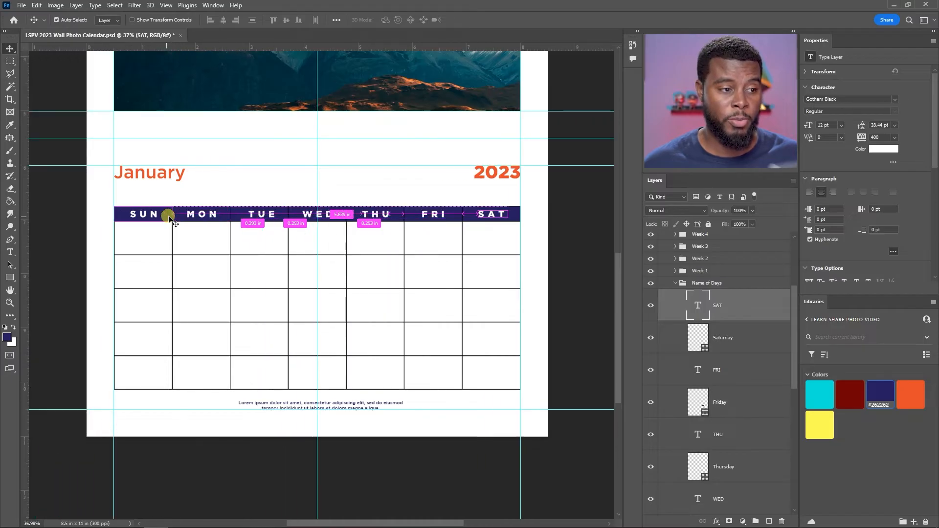
Save the calendar document and check the completed weekday header row against the whole page.
{"action": "key", "text": "ctrl+s"}
{"action": "scroll", "coordinate": [366, 184], "scroll_direction": "down", "scroll_amount": 1}
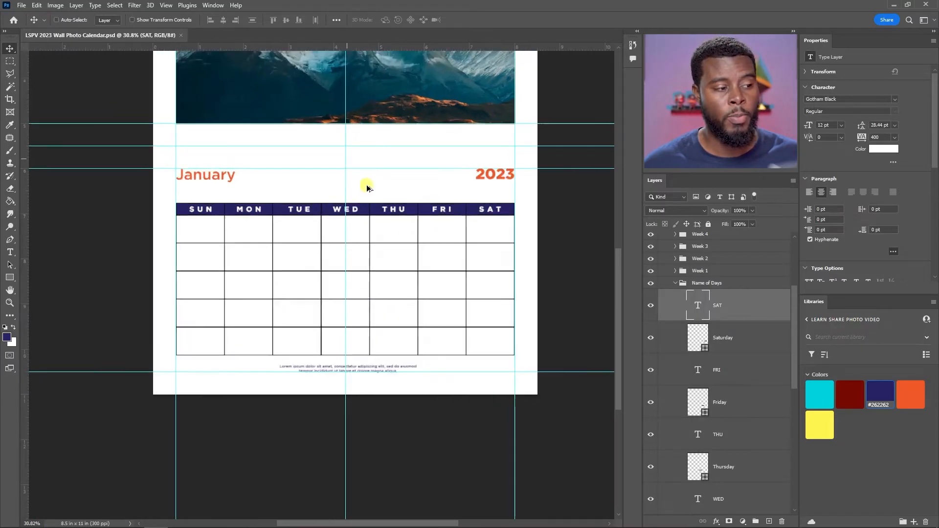
{"action": "scroll", "coordinate": [366, 184], "scroll_direction": "up", "scroll_amount": 2}
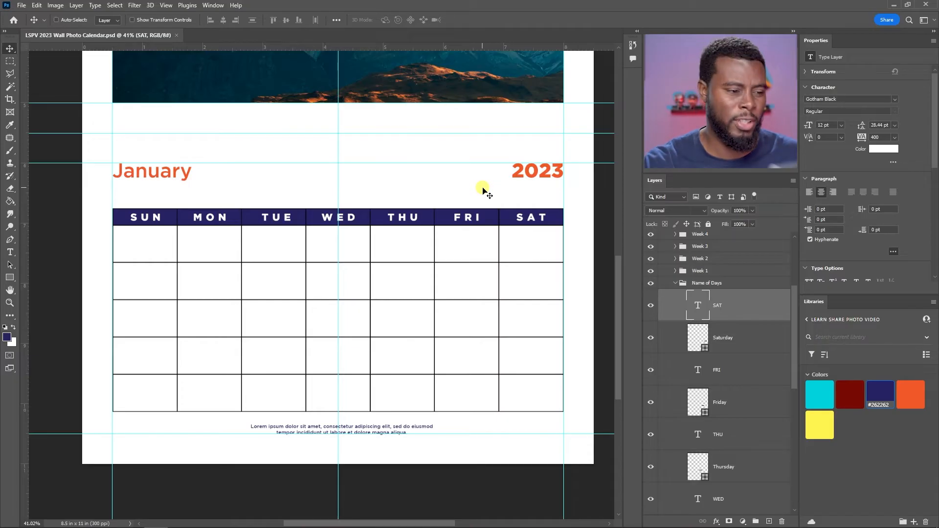
{"action": "scroll", "coordinate": [509, 183], "scroll_direction": "down", "scroll_amount": 4}
{"action": "scroll", "coordinate": [463, 224], "scroll_direction": "up", "scroll_amount": 6}
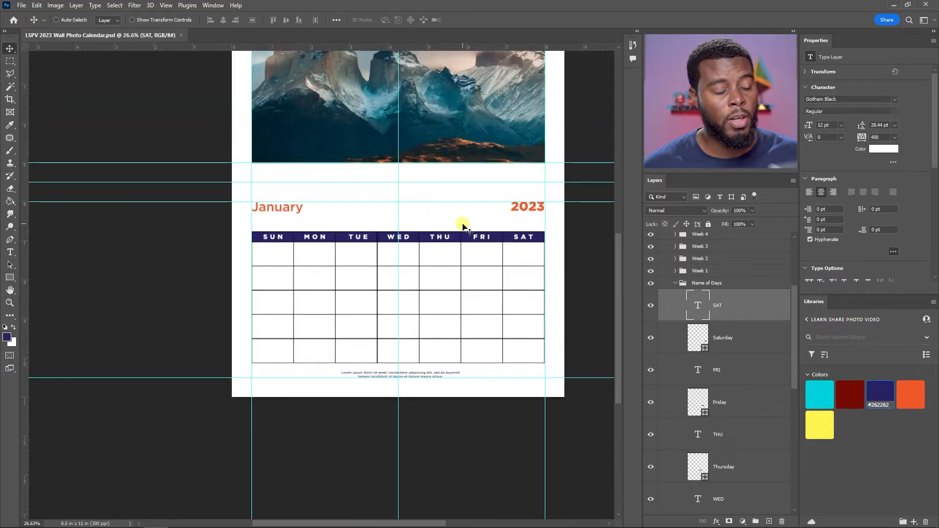
{"action": "scroll", "coordinate": [453, 227], "scroll_direction": "down", "scroll_amount": 1}
{"action": "scroll", "coordinate": [462, 338], "scroll_direction": "up", "scroll_amount": 1}
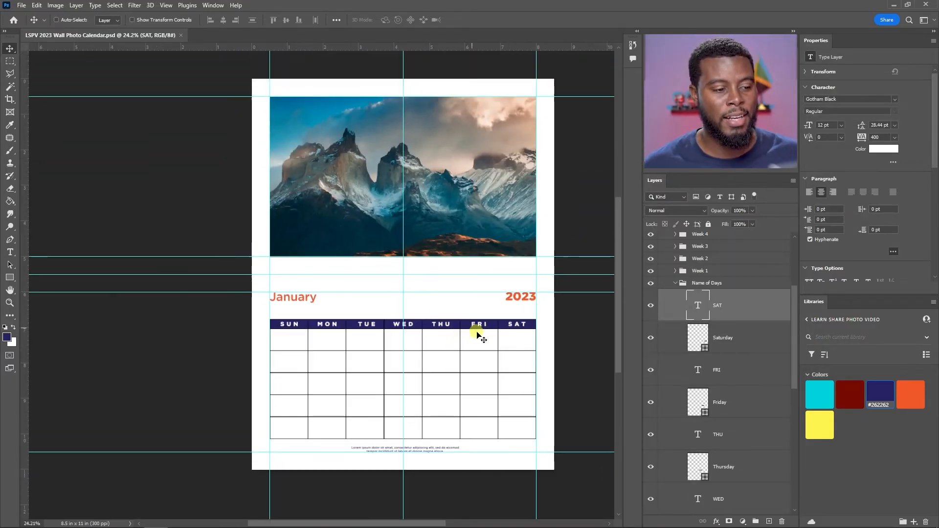
{"action": "key", "text": "ctrl"}
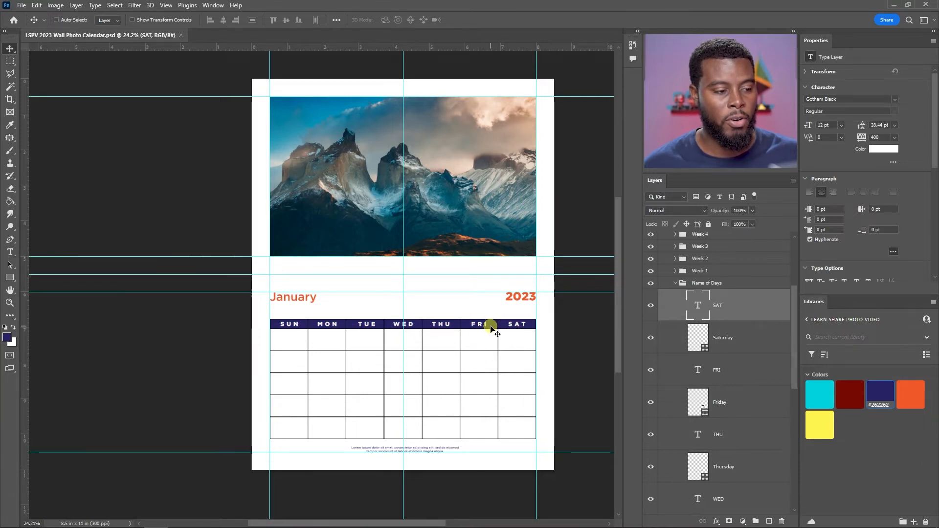
{"action": "scroll", "coordinate": [490, 329], "scroll_direction": "up", "scroll_amount": 2}
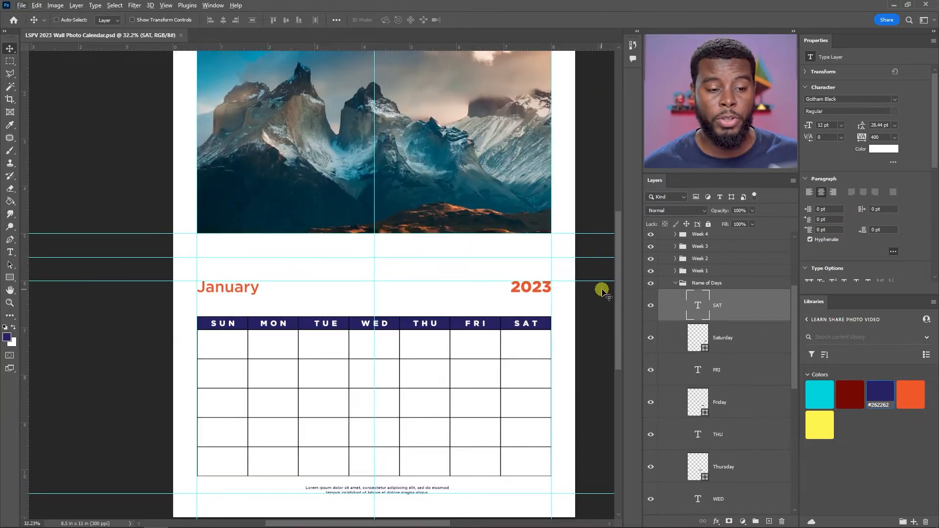
Collapse the Name of Days group and set the January title's font style to Book.
{"action": "left_click", "coordinate": [676, 283]}
{"action": "left_click", "coordinate": [704, 285]}
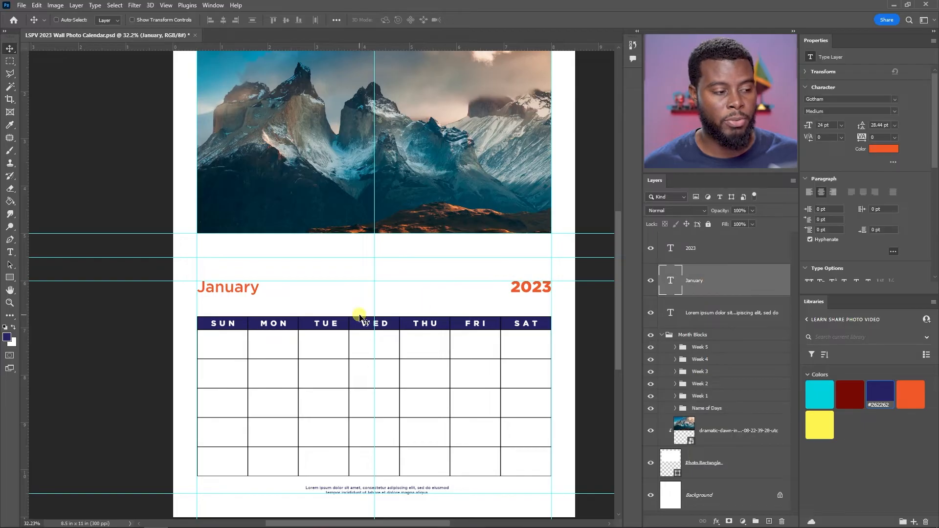
{"action": "scroll", "coordinate": [274, 311], "scroll_direction": "up", "scroll_amount": 1}
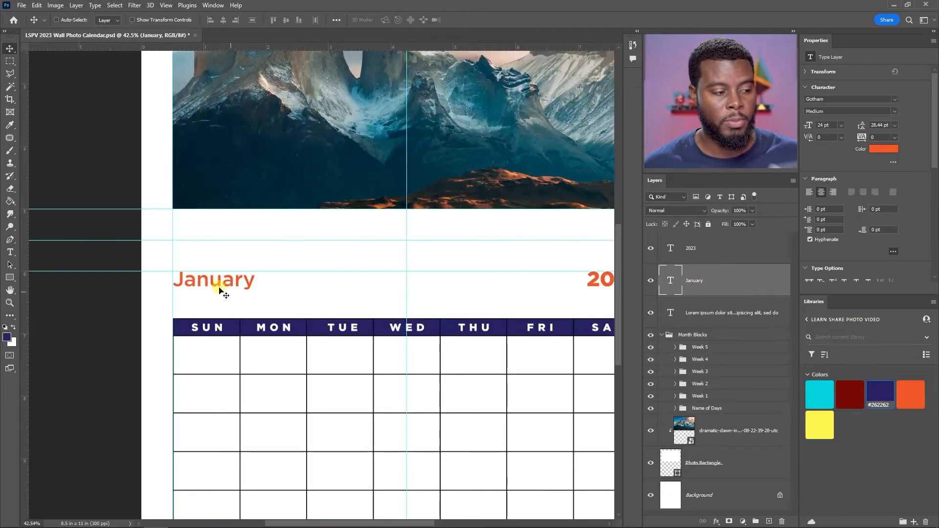
{"action": "left_click", "coordinate": [895, 112]}
{"action": "left_click", "coordinate": [849, 129]}
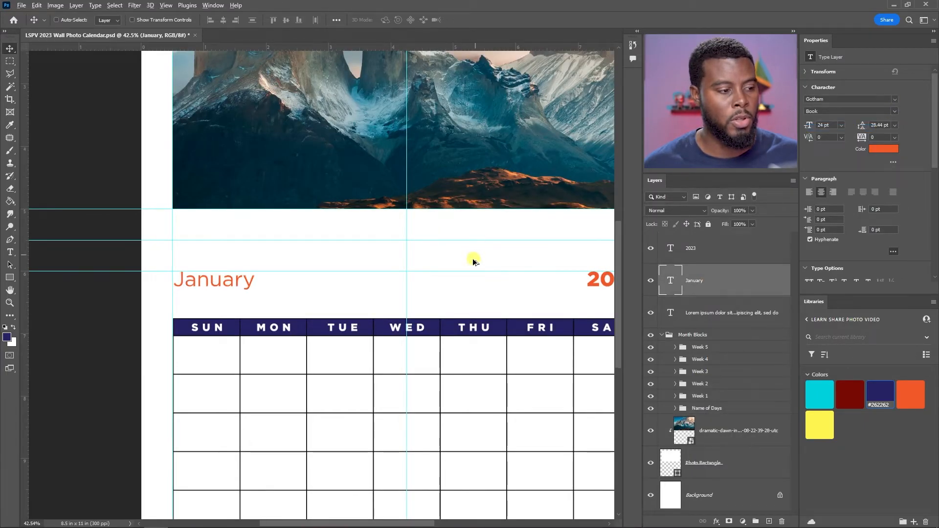
Check the lighter January title in the full page layout and save the document.
{"action": "scroll", "coordinate": [476, 259], "scroll_direction": "down", "scroll_amount": 2}
{"action": "scroll", "coordinate": [550, 310], "scroll_direction": "down", "scroll_amount": 1}
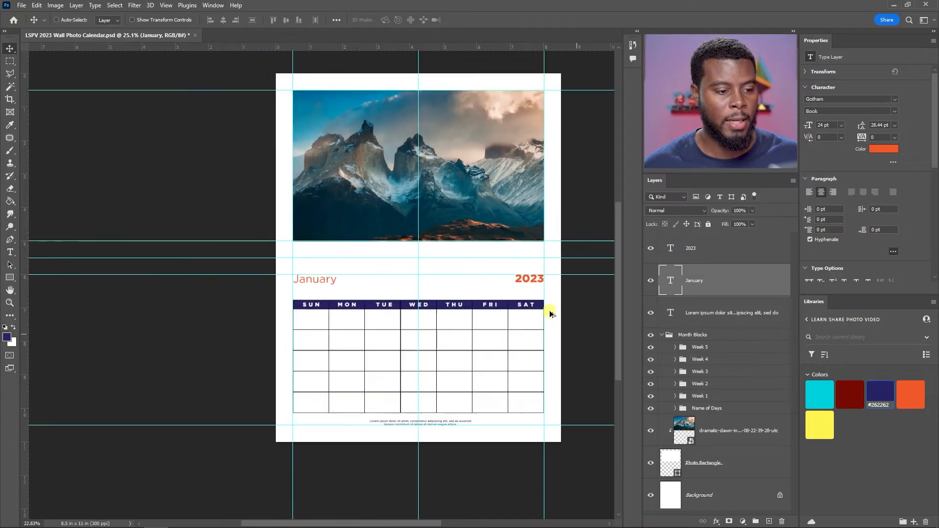
{"action": "scroll", "coordinate": [550, 310], "scroll_direction": "up", "scroll_amount": 1}
{"action": "scroll", "coordinate": [531, 305], "scroll_direction": "down", "scroll_amount": 2}
{"action": "key", "text": "ctrl"}
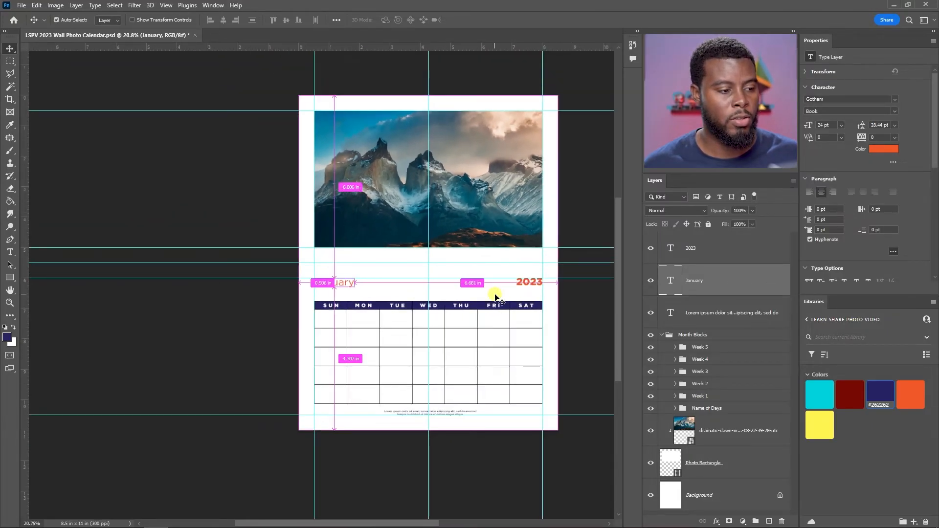
{"action": "key", "text": "ctrl+s"}
Try a font size of 16 pt on the January title.
{"action": "scroll", "coordinate": [495, 297], "scroll_direction": "up", "scroll_amount": 2}
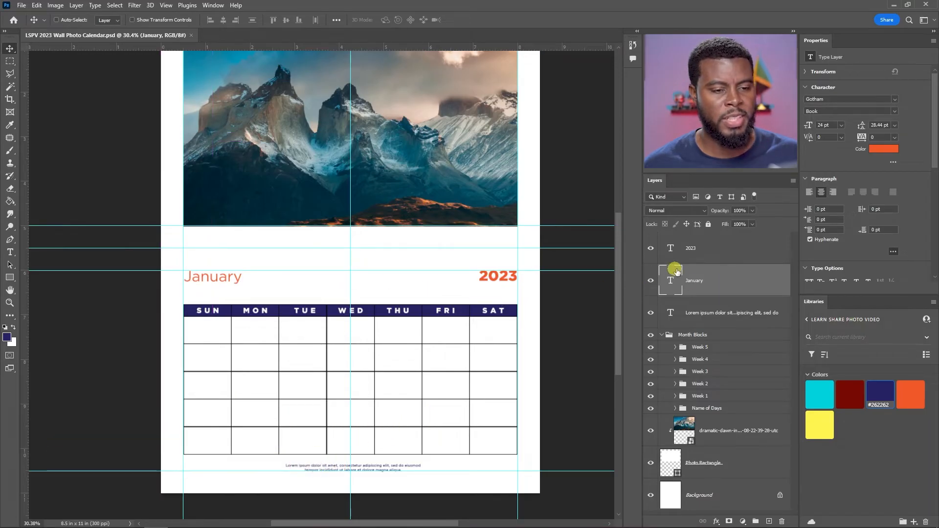
{"action": "left_click", "coordinate": [706, 250]}
{"action": "left_click", "coordinate": [707, 283]}
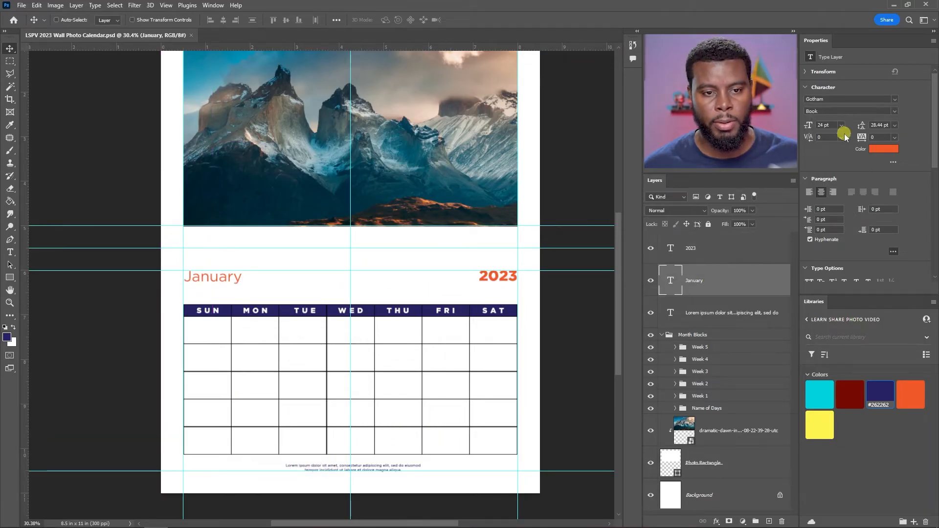
{"action": "left_click", "coordinate": [840, 125]}
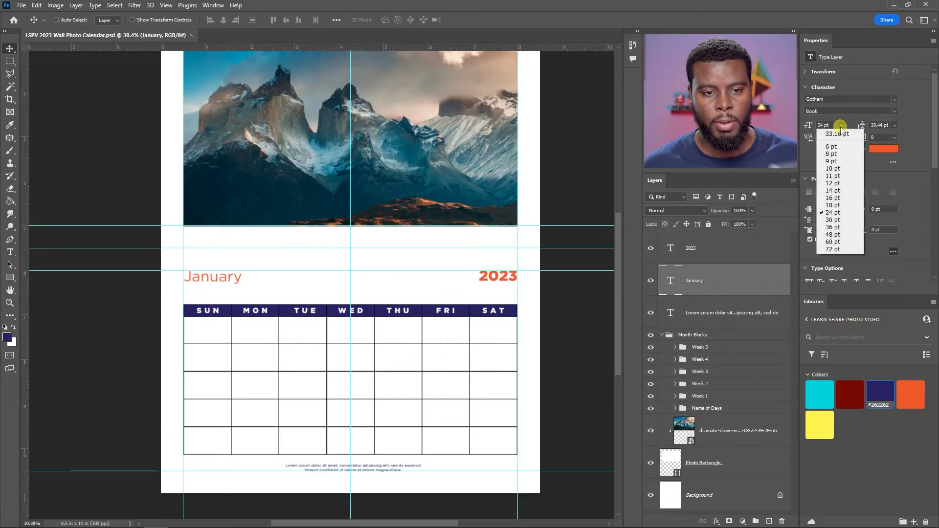
{"action": "left_click", "coordinate": [835, 199]}
{"action": "scroll", "coordinate": [208, 333], "scroll_direction": "up", "scroll_amount": 2}
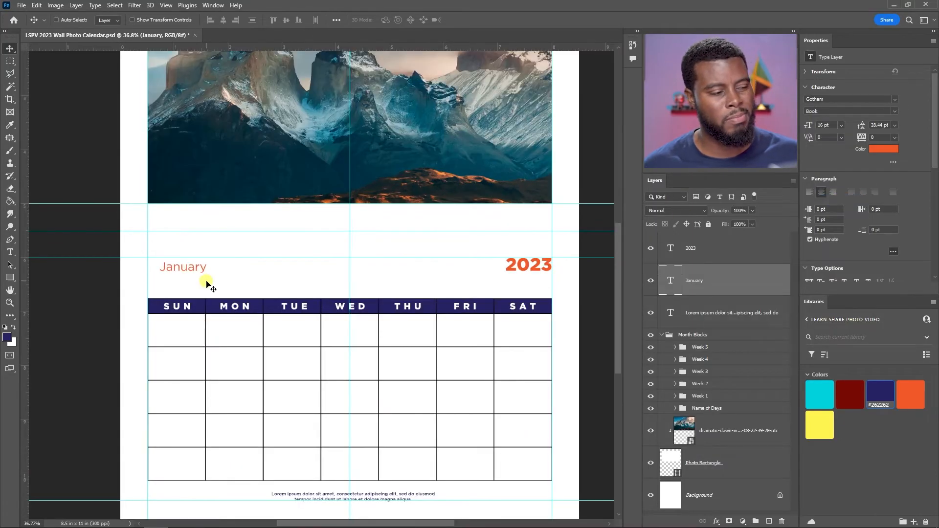
Change the month title to uppercase JANUARY and shift it so it starts at the left margin guide.
{"action": "double_click", "coordinate": [205, 267]}
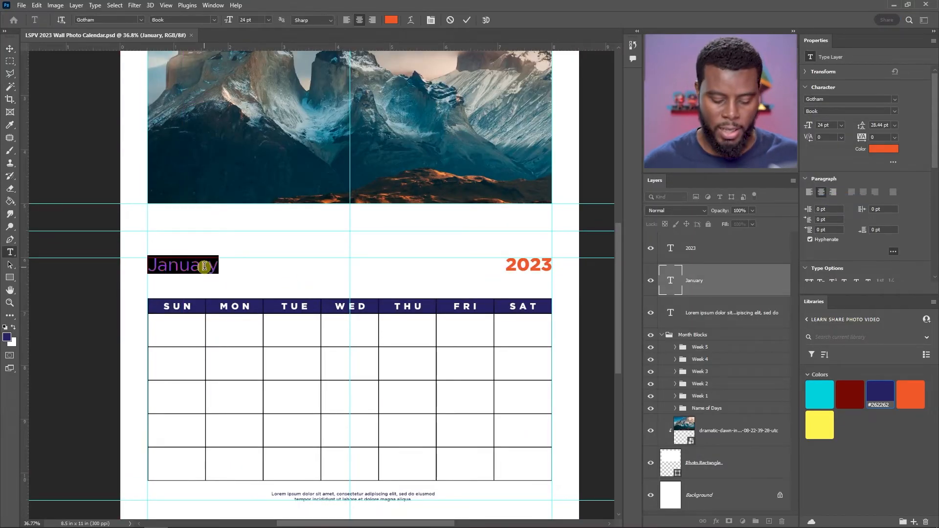
{"action": "type", "text": "JANUARY"}
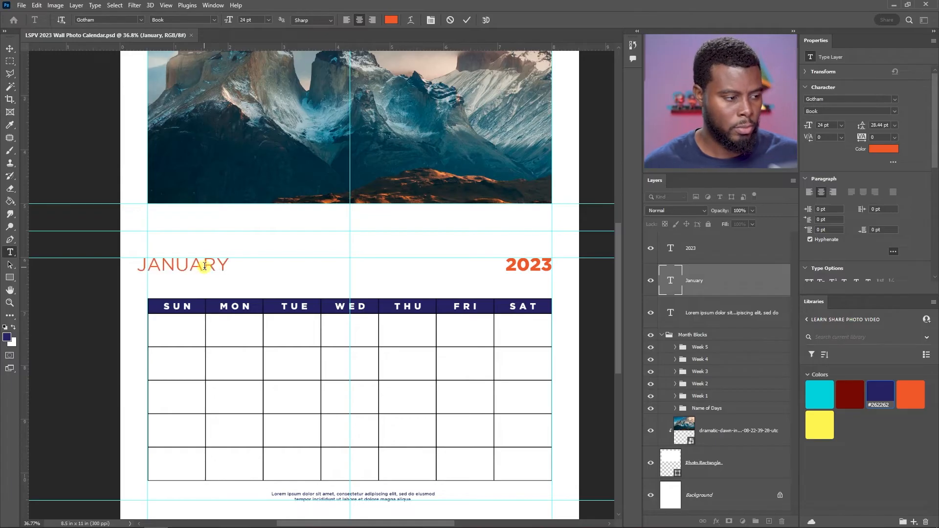
{"action": "key", "text": "ctrl+Return"}
{"action": "left_click_drag", "start_coordinate": [204, 267], "coordinate": [212, 268]}
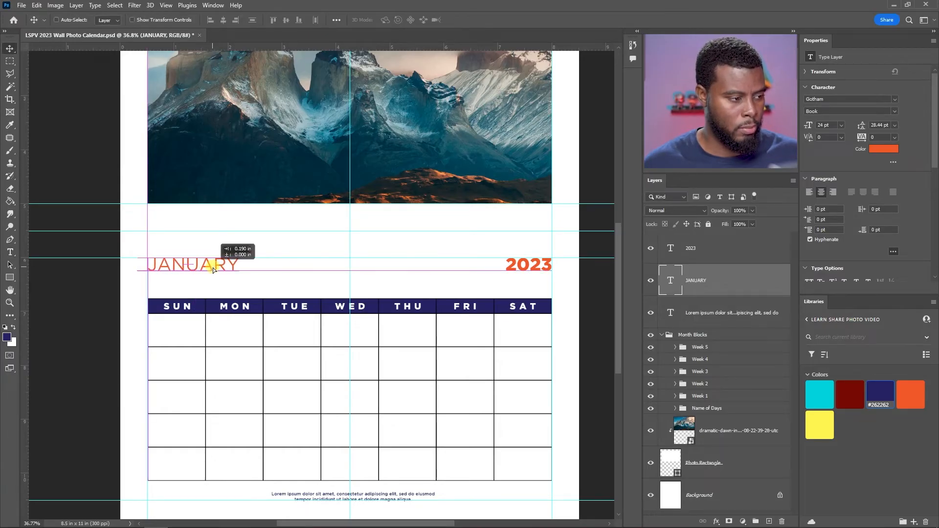
Set the JANUARY title's paragraph alignment to left.
{"action": "scroll", "coordinate": [213, 268], "scroll_direction": "up", "scroll_amount": 5}
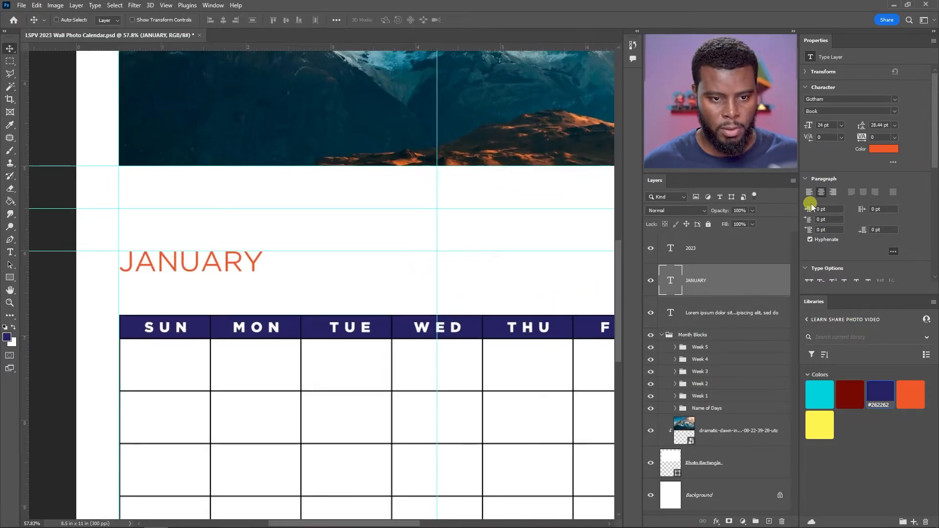
{"action": "left_click", "coordinate": [809, 193]}
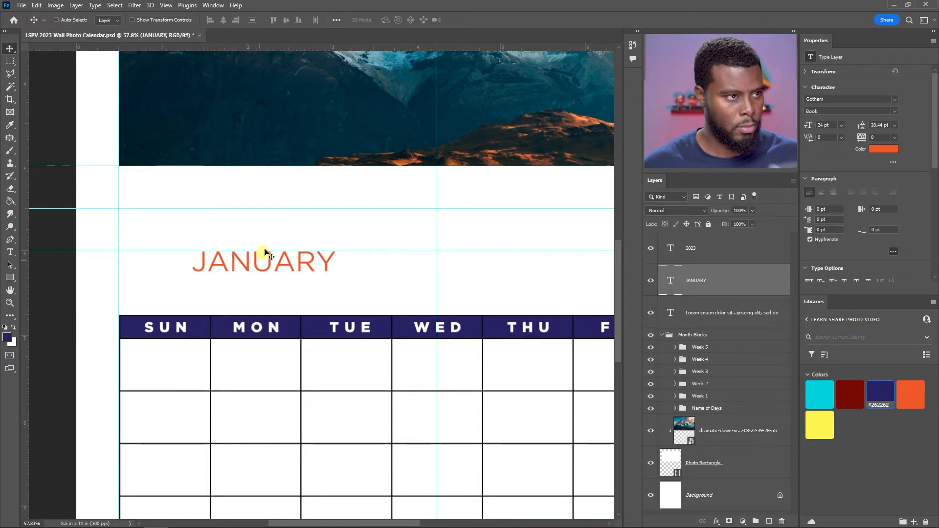
{"action": "key", "text": "t"}
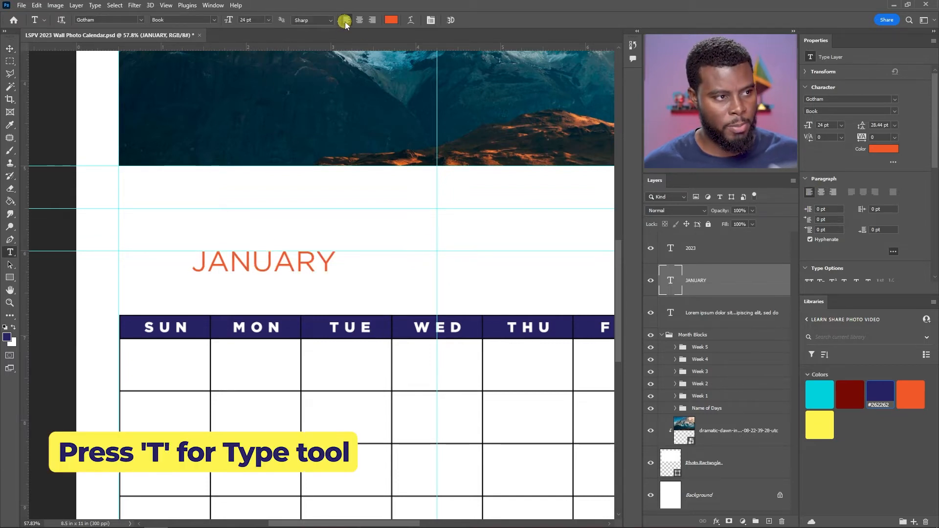
{"action": "left_click", "coordinate": [276, 260]}
{"action": "type", "text": "v"}
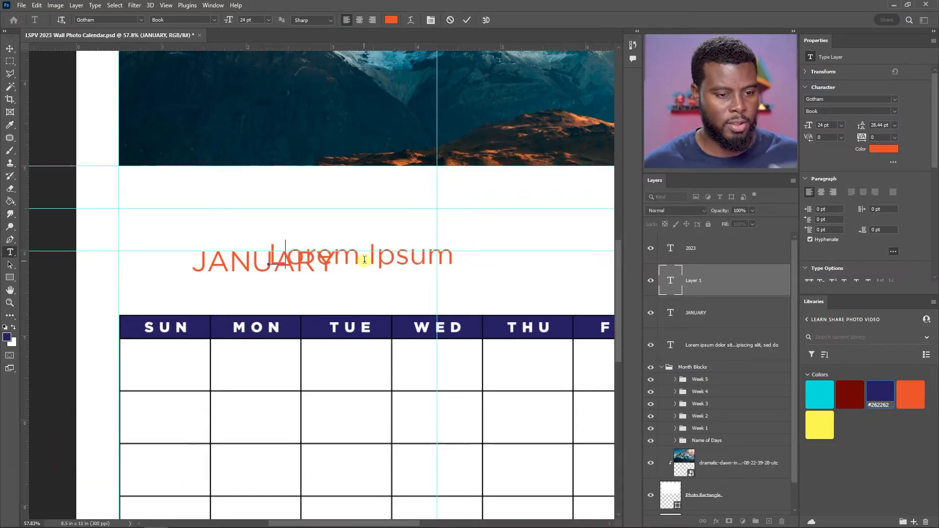
{"action": "key", "text": "Escape"}
{"action": "key", "text": "v"}
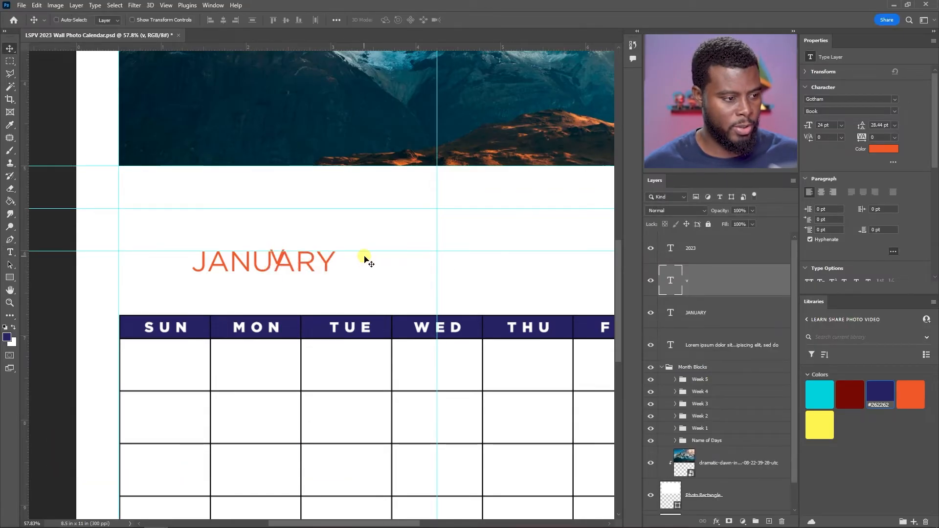
{"action": "key", "text": "ctrl+z"}
Move the left-aligned JANUARY title back flush with the left margin guide.
{"action": "left_click_drag", "start_coordinate": [331, 261], "coordinate": [238, 263]}
{"action": "scroll", "coordinate": [237, 263], "scroll_direction": "down", "scroll_amount": 5}
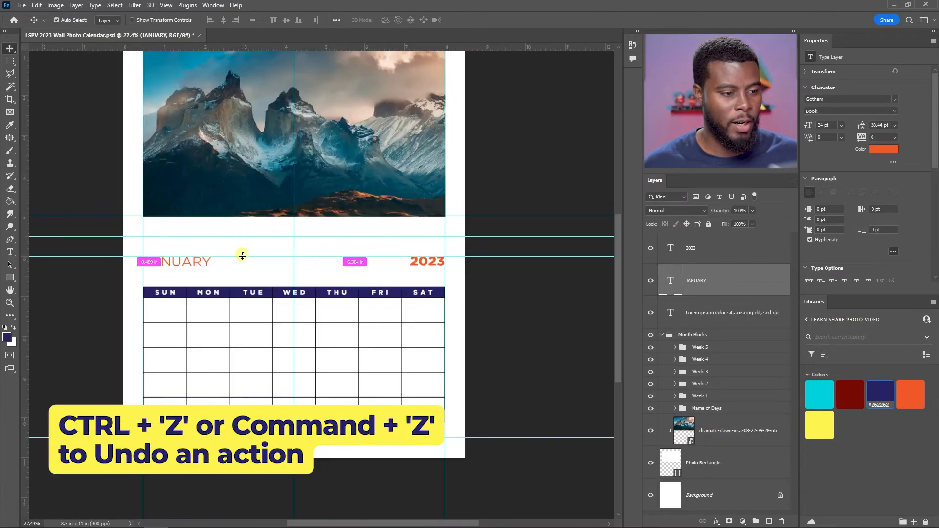
Right-align the 2023 text and place it flush with the right margin guide.
{"action": "key", "text": "t"}
{"action": "left_click", "coordinate": [430, 264]}
{"action": "key", "text": "Escape"}
{"action": "scroll", "coordinate": [432, 266], "scroll_direction": "up", "scroll_amount": 6}
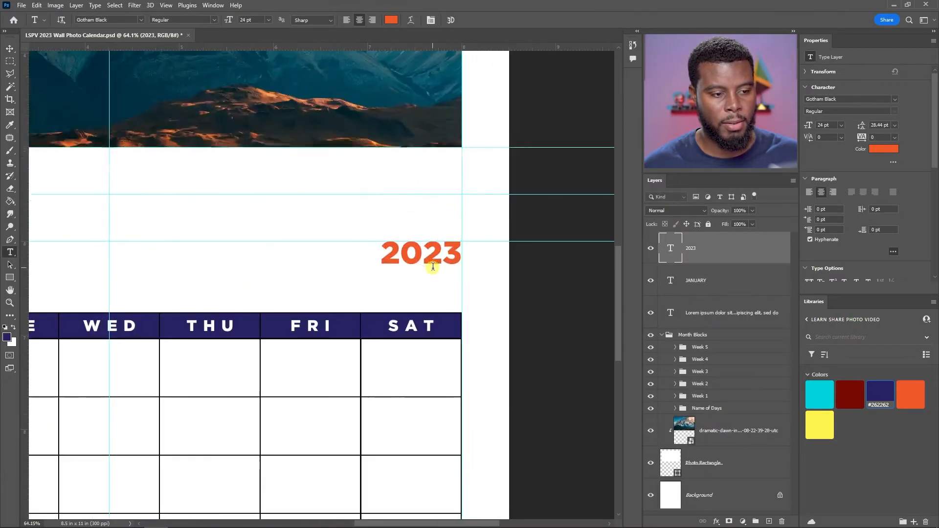
{"action": "key", "text": "v"}
{"action": "mouse_move", "coordinate": [406, 256]}
{"action": "left_mouse_down"}
{"action": "mouse_move", "coordinate": [367, 256]}
{"action": "mouse_move", "coordinate": [404, 259]}
{"action": "left_mouse_up"}
Save the document, then collapse and select the Month Blocks group.
{"action": "scroll", "coordinate": [371, 250], "scroll_direction": "down", "scroll_amount": 8}
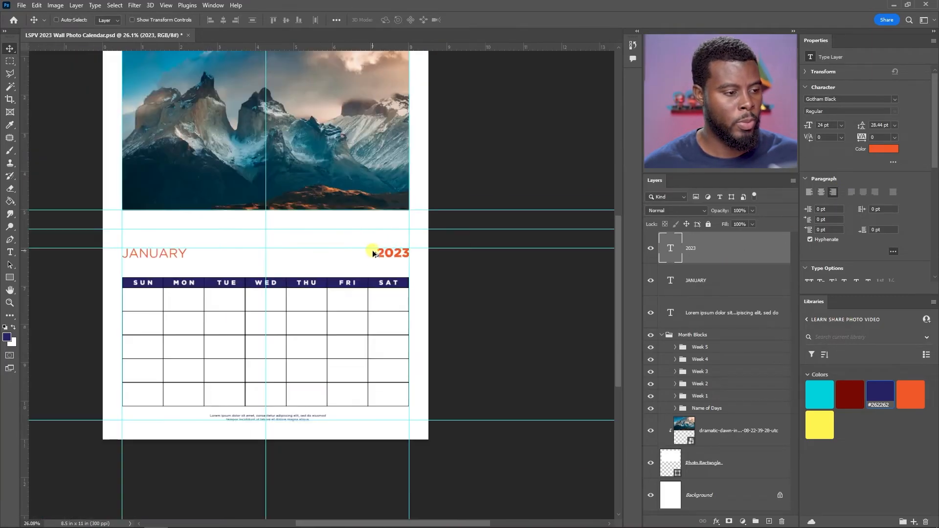
{"action": "scroll", "coordinate": [326, 222], "scroll_direction": "up", "scroll_amount": 4}
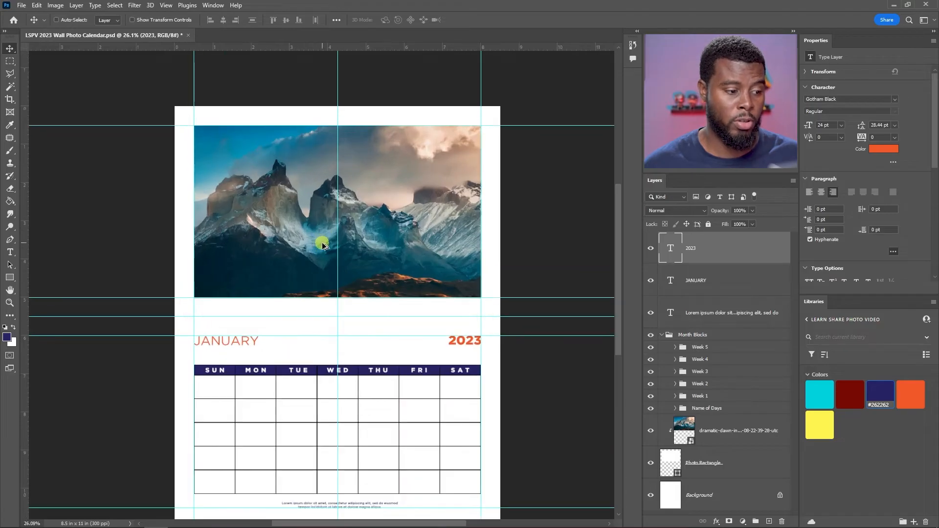
{"action": "key", "text": "ctrl+s"}
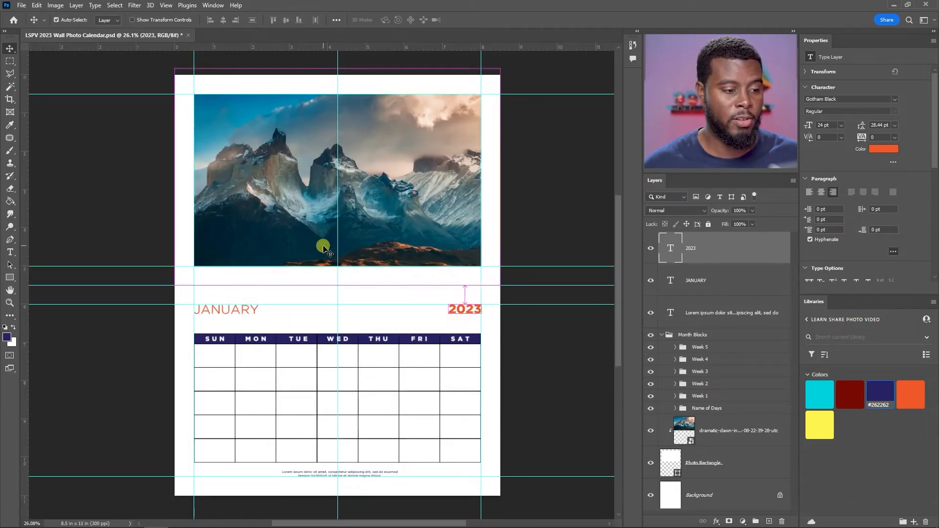
{"action": "left_click", "coordinate": [661, 336]}
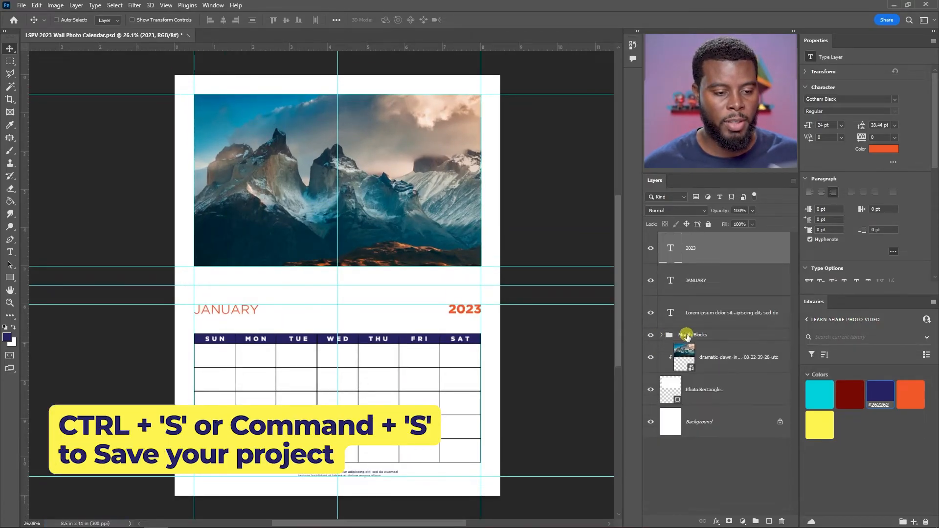
{"action": "left_click", "coordinate": [689, 337]}
Scale the Lorem ipsum footer text below the grid to 110% in width and height.
{"action": "key", "text": "t"}
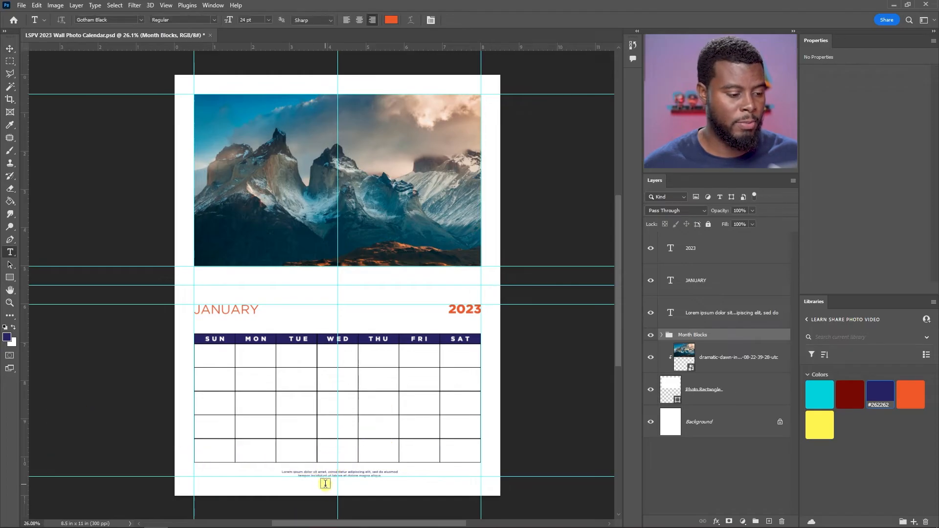
{"action": "scroll", "coordinate": [327, 487], "scroll_direction": "up", "scroll_amount": 10}
{"action": "left_click", "coordinate": [340, 439], "text": "ctrl"}
{"action": "key", "text": "ctrl+t"}
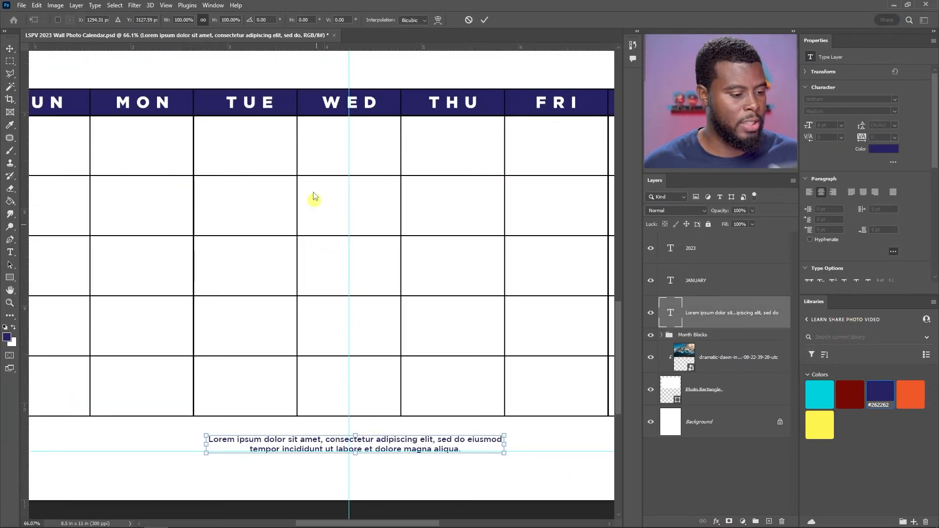
{"action": "left_click", "coordinate": [184, 19]}
{"action": "key", "text": "shift+Up"}
{"action": "key", "text": "shift+Up"}
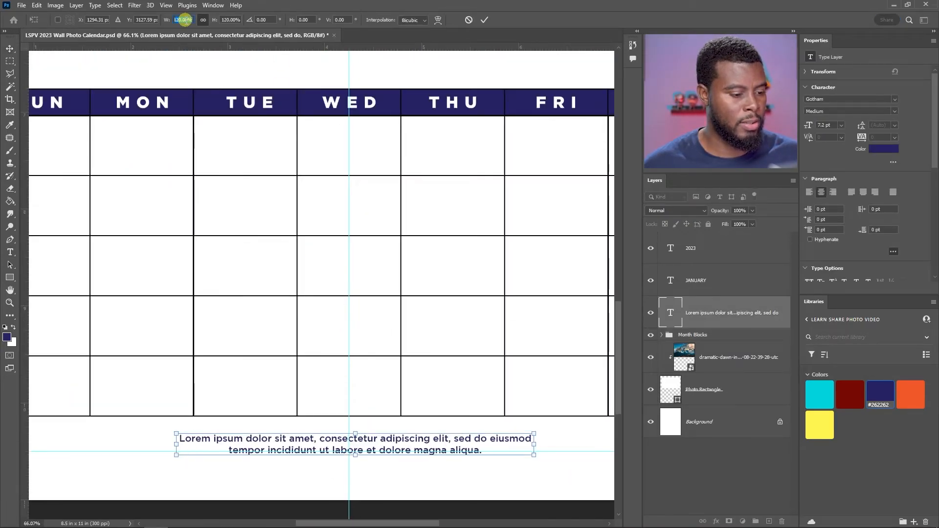
{"action": "key", "text": "shift+Down"}
{"action": "key", "text": "Return"}
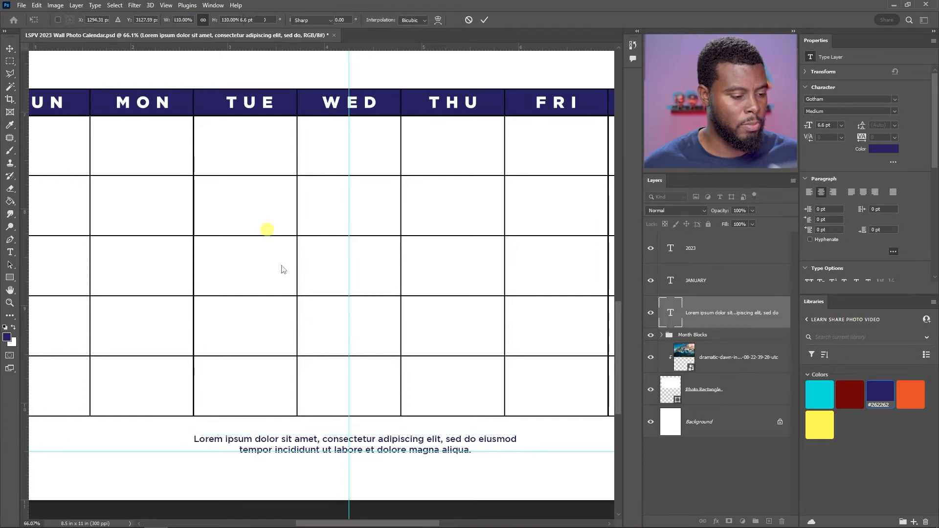
Center the Lorem ipsum footer text on the vertical center guide and rest its lower edge on the bottom margin guide.
{"action": "key", "text": "v"}
{"action": "scroll", "coordinate": [345, 455], "scroll_direction": "up", "scroll_amount": 2}
{"action": "scroll", "coordinate": [345, 456], "scroll_direction": "up", "scroll_amount": 2}
{"action": "key", "text": "ctrl+t"}
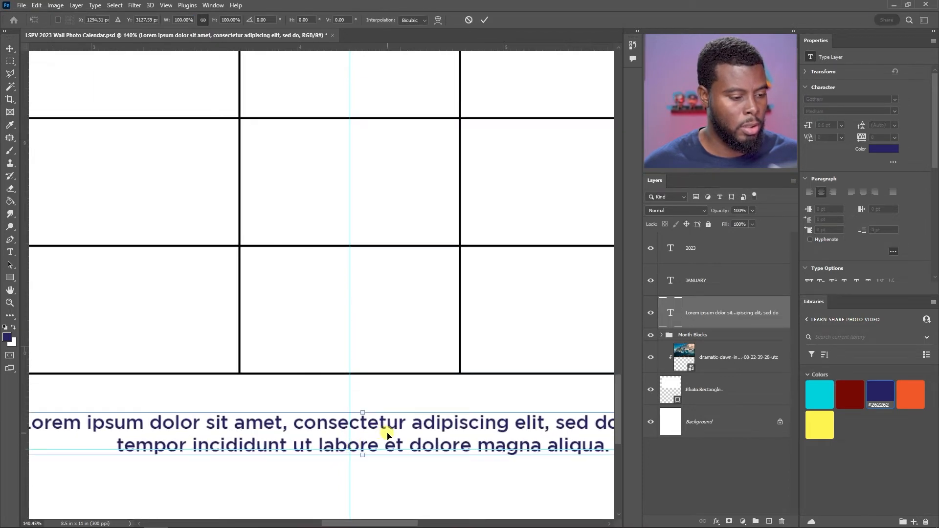
{"action": "scroll", "coordinate": [360, 414], "scroll_direction": "up", "scroll_amount": 1}
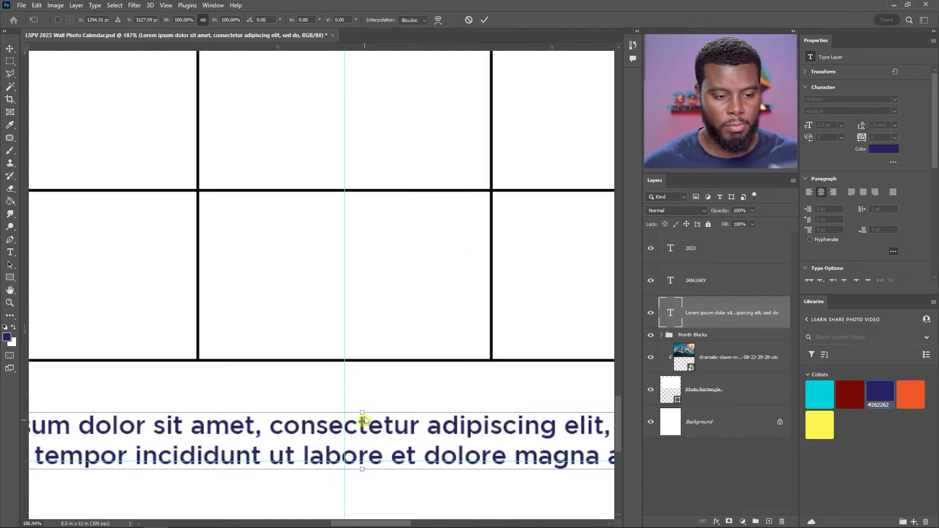
{"action": "left_click_drag", "start_coordinate": [412, 442], "coordinate": [396, 431]}
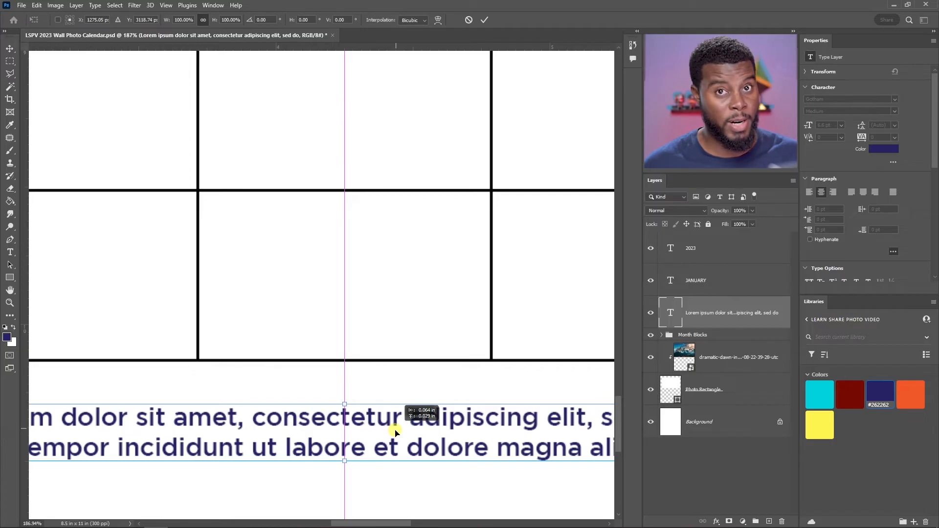
{"action": "key", "text": "Return"}
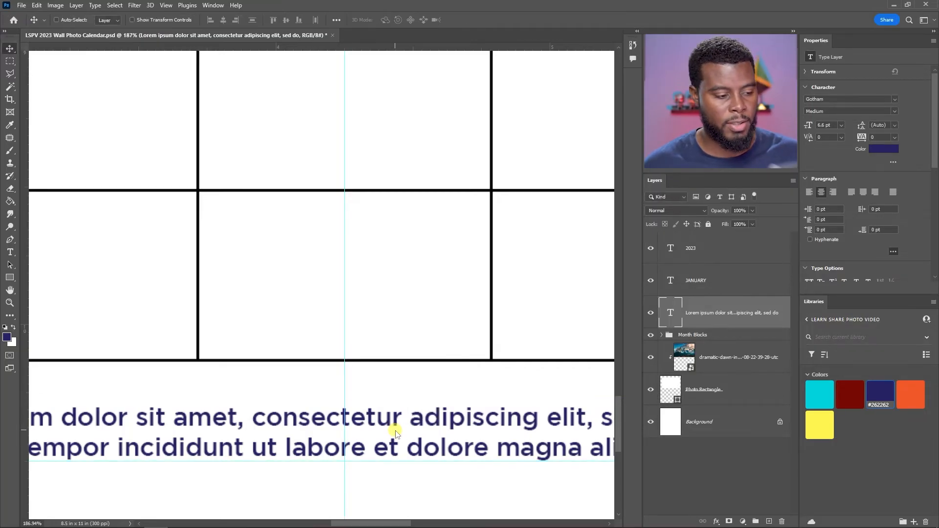
Recolor the Lorem ipsum footer text with the orange #F1592A library color and save the document.
{"action": "scroll", "coordinate": [402, 429], "scroll_direction": "down", "scroll_amount": 2}
{"action": "scroll", "coordinate": [402, 429], "scroll_direction": "down", "scroll_amount": 5}
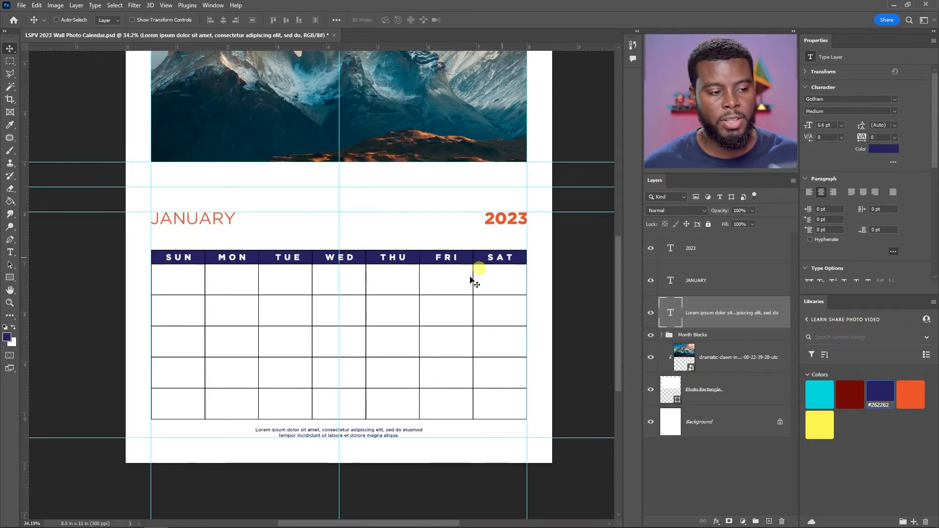
{"action": "left_click", "coordinate": [910, 393]}
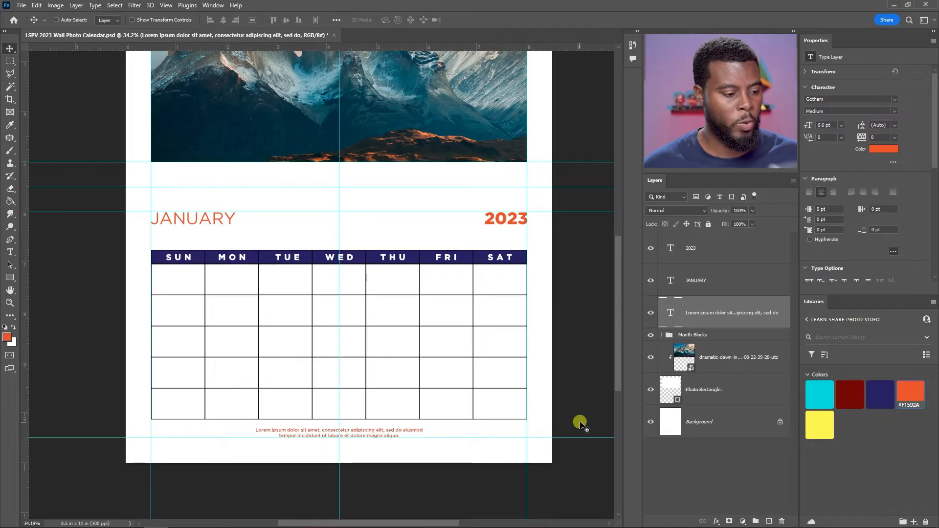
{"action": "left_click", "coordinate": [693, 422]}
{"action": "key", "text": "ctrl+s"}
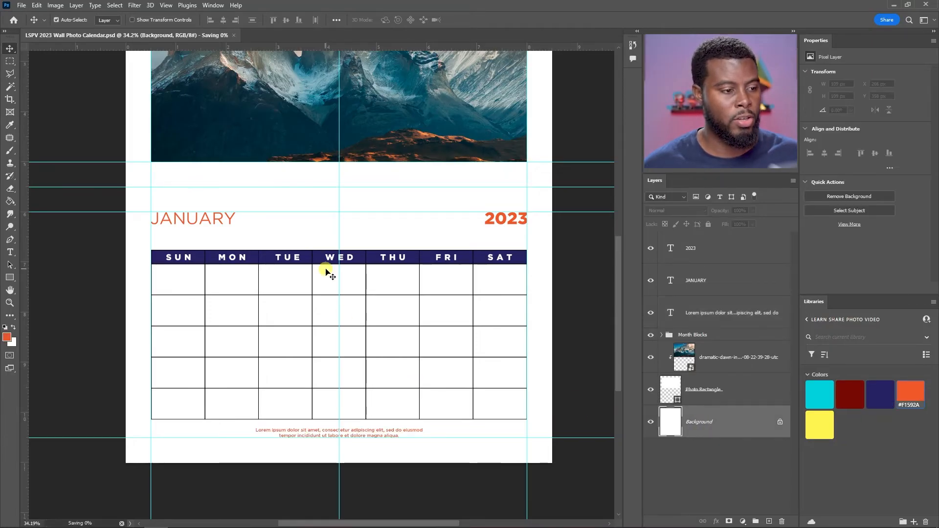
Set the Lorem ipsum footer text color to black (000000), deselect the layer and save the document.
{"action": "left_click", "coordinate": [725, 319]}
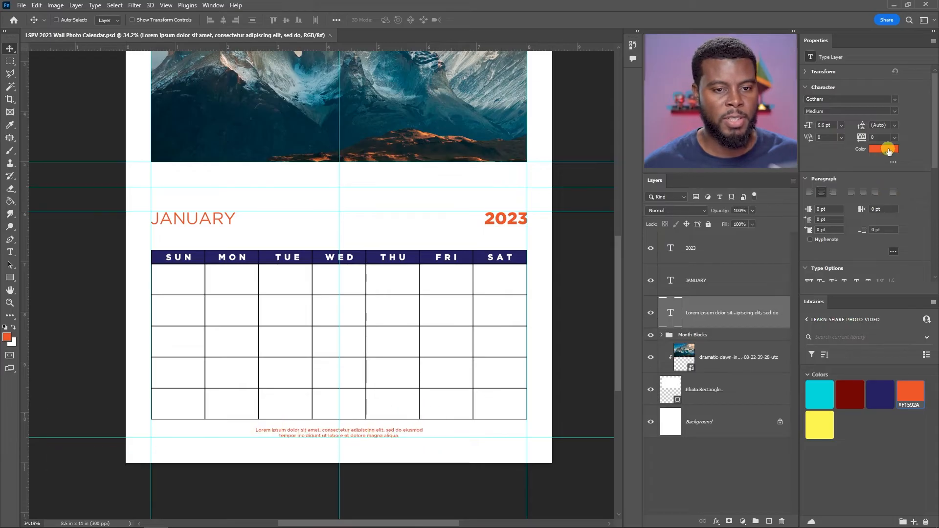
{"action": "left_click", "coordinate": [886, 149]}
{"action": "type", "text": "000000"}
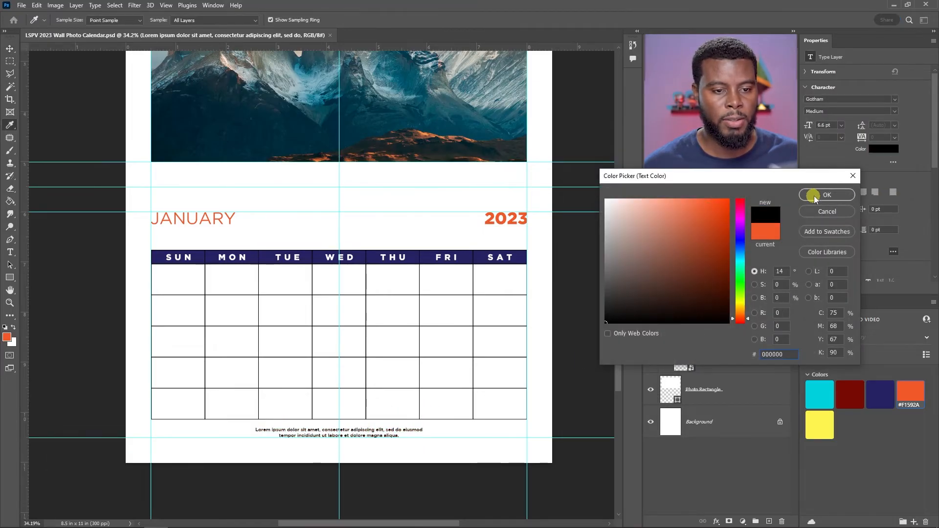
{"action": "left_click", "coordinate": [826, 195]}
{"action": "left_click", "coordinate": [722, 453]}
{"action": "key", "text": "ctrl+s"}
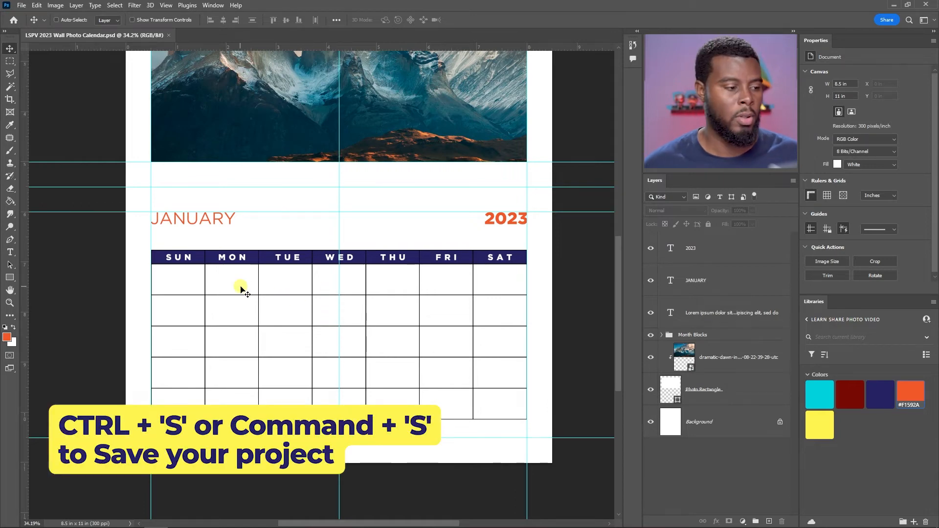
Add a text layer reading 1 in the first-row Sunday cell of the calendar grid.
{"action": "scroll", "coordinate": [240, 287], "scroll_direction": "up", "scroll_amount": 3}
{"action": "scroll", "coordinate": [342, 271], "scroll_direction": "down", "scroll_amount": 2}
{"action": "scroll", "coordinate": [313, 289], "scroll_direction": "right", "scroll_amount": 1}
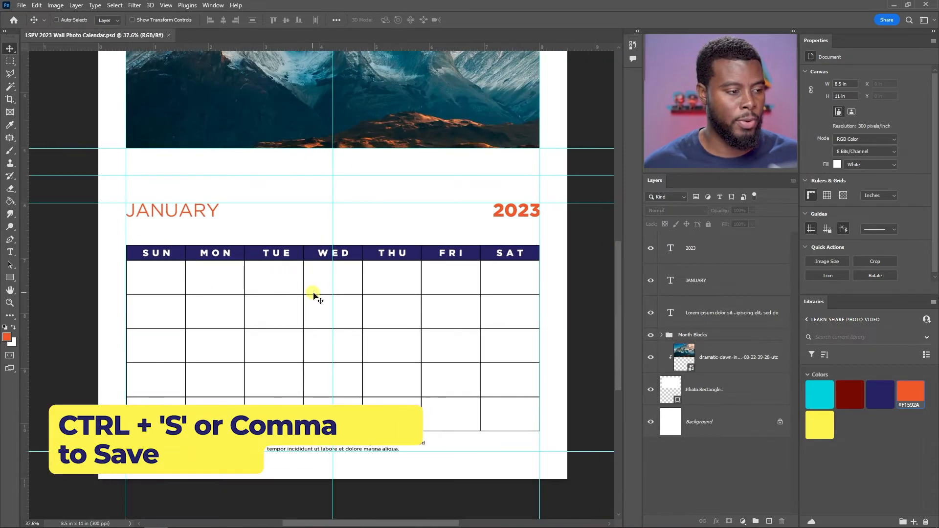
{"action": "scroll", "coordinate": [316, 291], "scroll_direction": "down", "scroll_amount": 2}
{"action": "scroll", "coordinate": [319, 288], "scroll_direction": "up", "scroll_amount": 3}
{"action": "scroll", "coordinate": [319, 289], "scroll_direction": "up", "scroll_amount": 1}
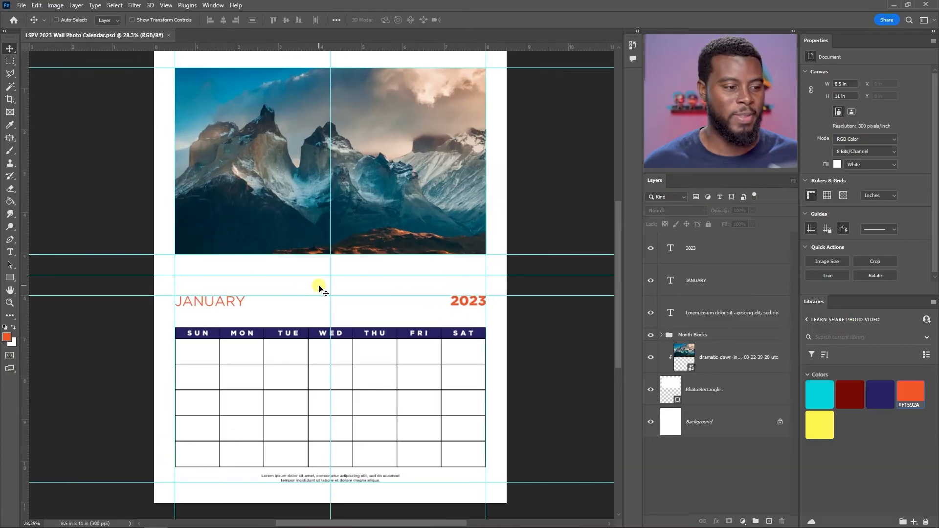
{"action": "scroll", "coordinate": [190, 377], "scroll_direction": "up", "scroll_amount": 3}
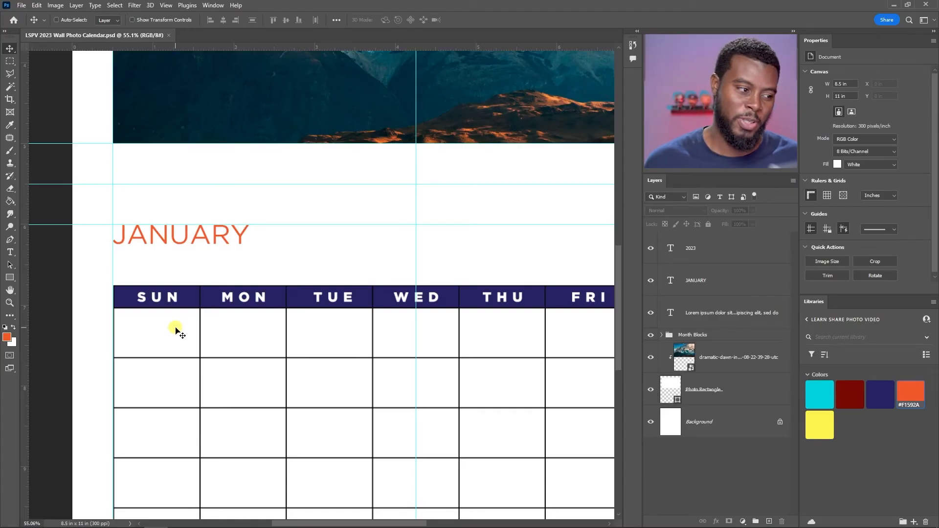
{"action": "key", "text": "t"}
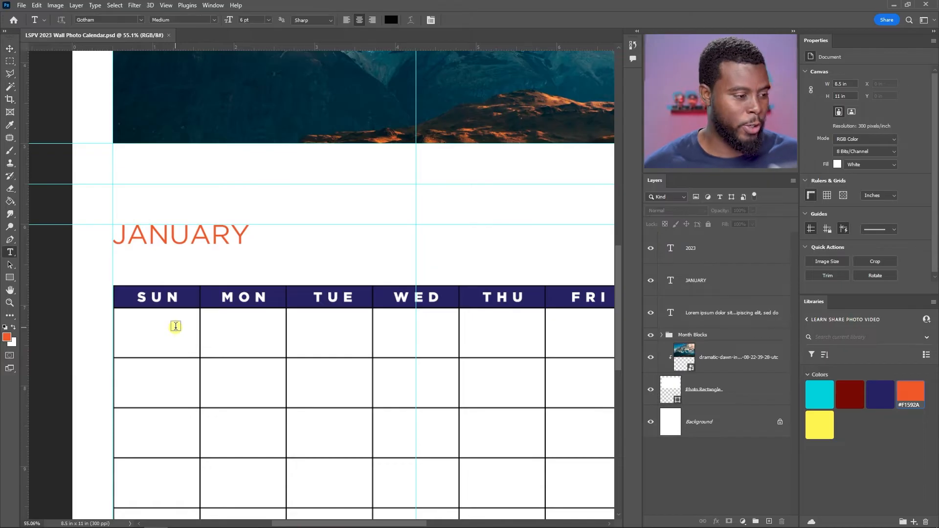
{"action": "left_click", "coordinate": [175, 326]}
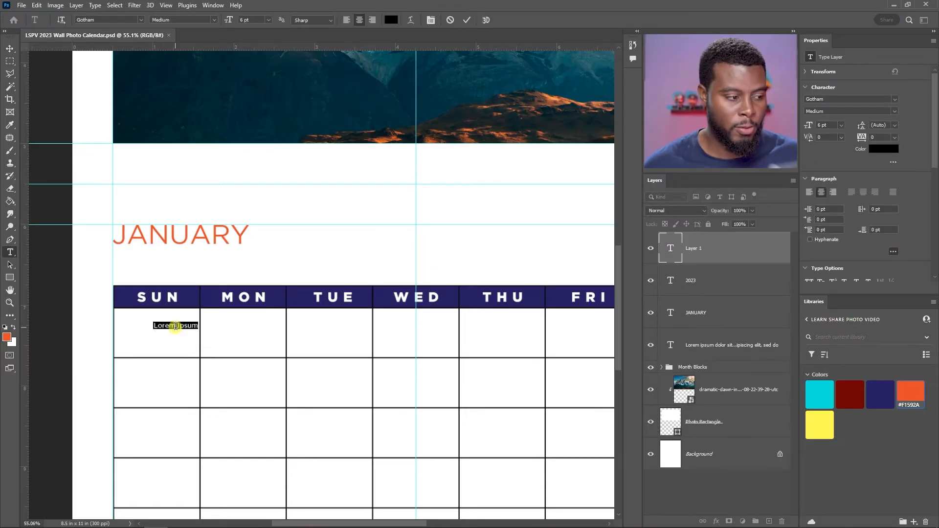
{"action": "type", "text": "1"}
{"action": "key", "text": "ctrl+Return"}
{"action": "key", "text": "v"}
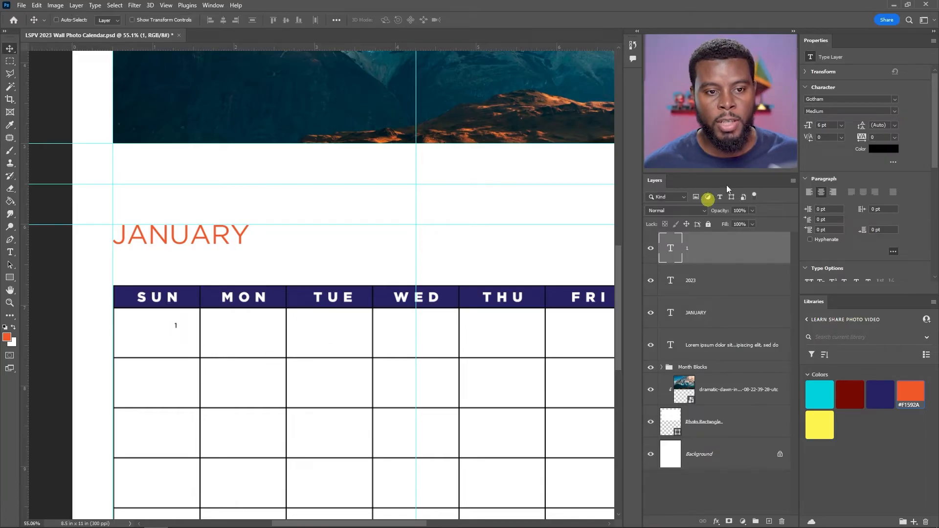
Set the date number 1 in Gotham Black Regular at 12 pt.
{"action": "left_click", "coordinate": [895, 102]}
{"action": "left_click", "coordinate": [880, 137]}
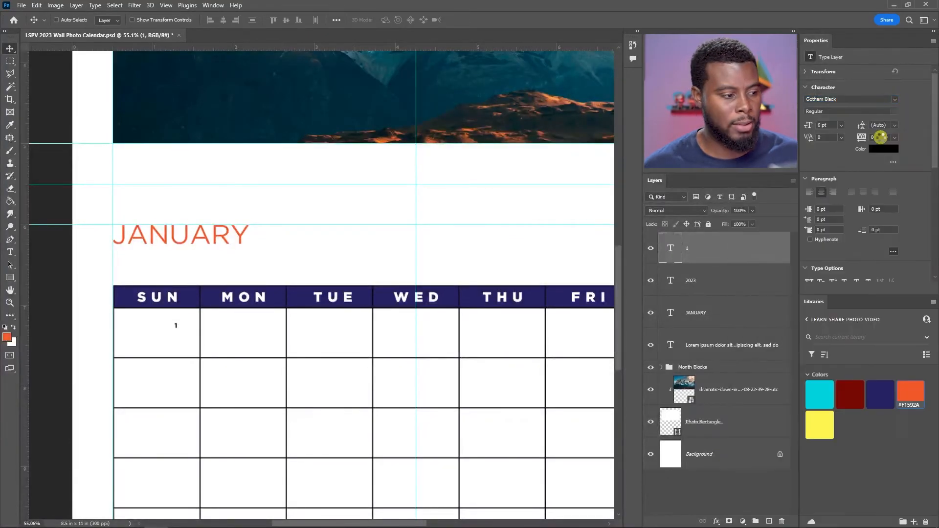
{"action": "left_click", "coordinate": [842, 125]}
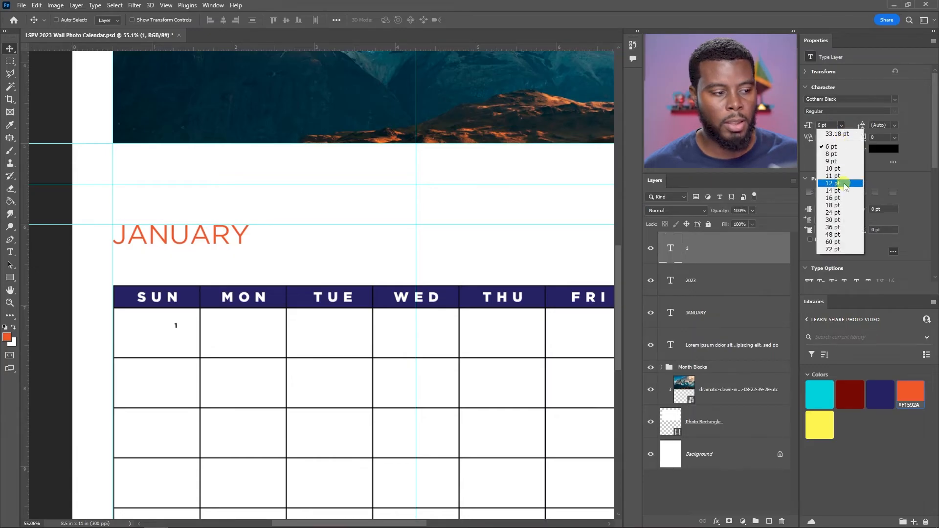
{"action": "left_click", "coordinate": [845, 183]}
Move the date number 1 into the upper-right corner of the first Sunday cell.
{"action": "scroll", "coordinate": [398, 300], "scroll_direction": "down", "scroll_amount": 4}
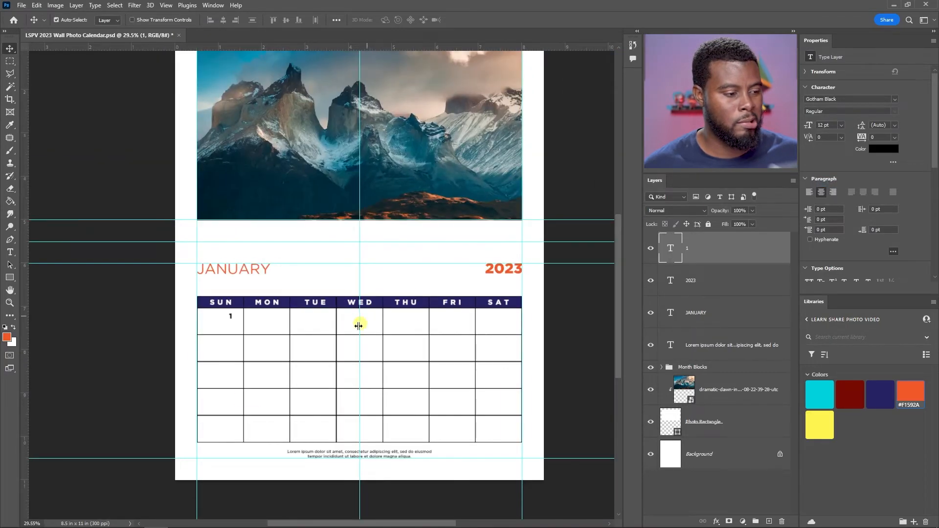
{"action": "scroll", "coordinate": [308, 350], "scroll_direction": "up", "scroll_amount": 4}
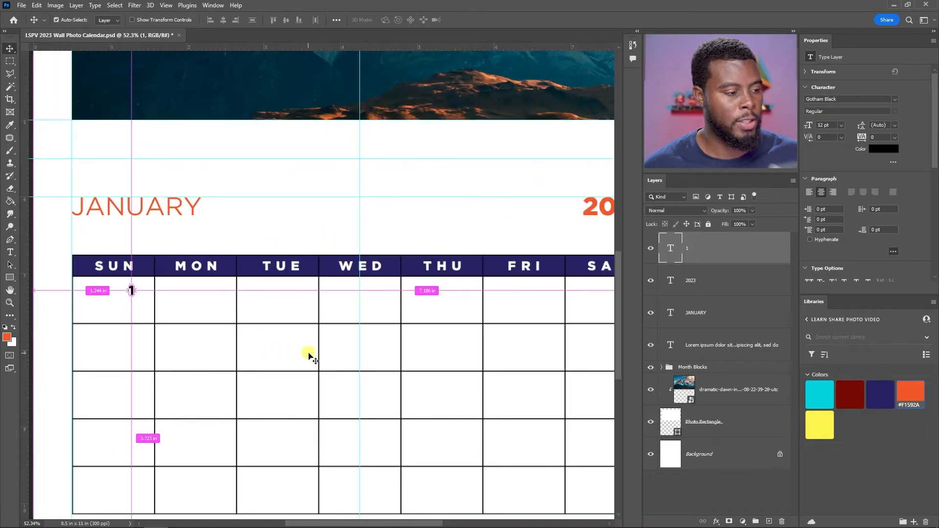
{"action": "scroll", "coordinate": [309, 353], "scroll_direction": "down", "scroll_amount": 1}
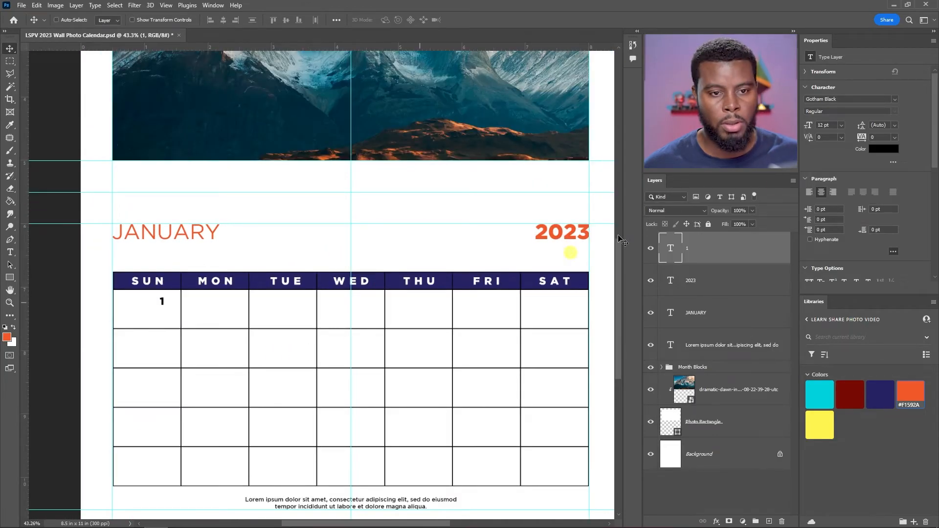
{"action": "scroll", "coordinate": [188, 342], "scroll_direction": "up", "scroll_amount": 6}
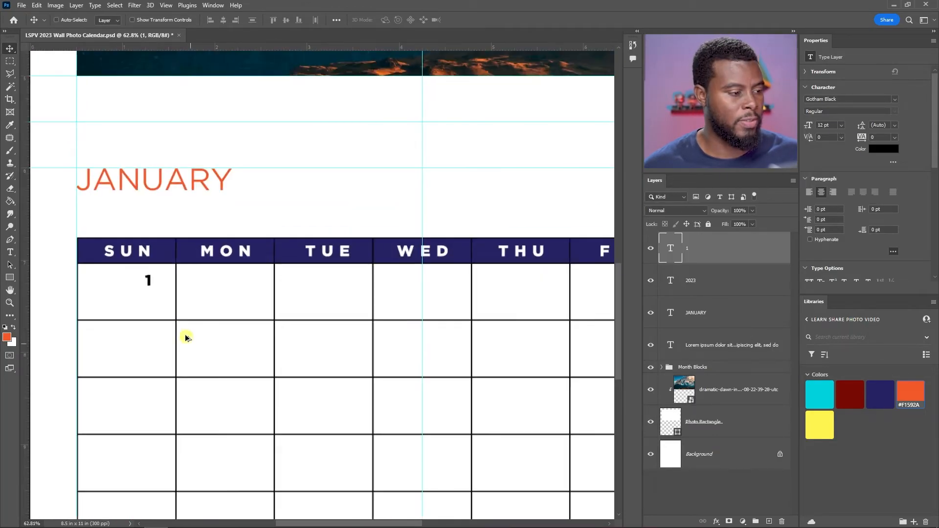
{"action": "scroll", "coordinate": [141, 294], "scroll_direction": "up", "scroll_amount": 2}
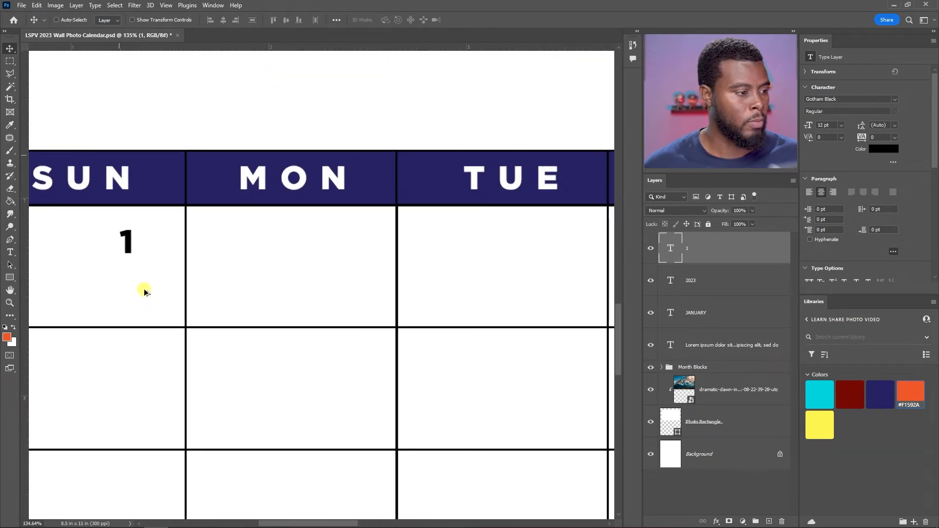
{"action": "left_click_drag", "start_coordinate": [172, 233], "coordinate": [182, 228]}
{"action": "scroll", "coordinate": [295, 237], "scroll_direction": "down", "scroll_amount": 1}
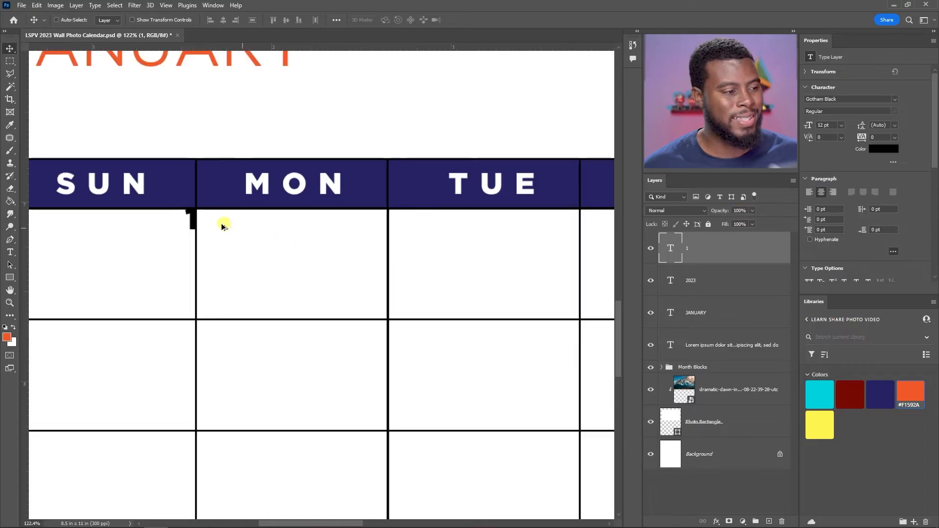
Right-align the date number 1 and place it flush again with the Sunday cell's right edge.
{"action": "scroll", "coordinate": [220, 224], "scroll_direction": "up", "scroll_amount": 2}
{"action": "left_click", "coordinate": [834, 192]}
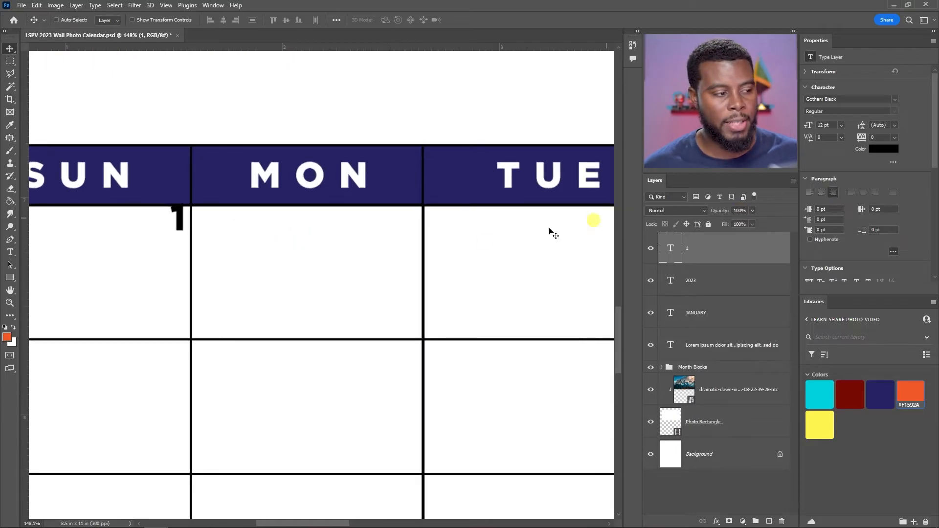
{"action": "scroll", "coordinate": [196, 223], "scroll_direction": "up", "scroll_amount": 1}
{"action": "scroll", "coordinate": [188, 218], "scroll_direction": "down", "scroll_amount": 2}
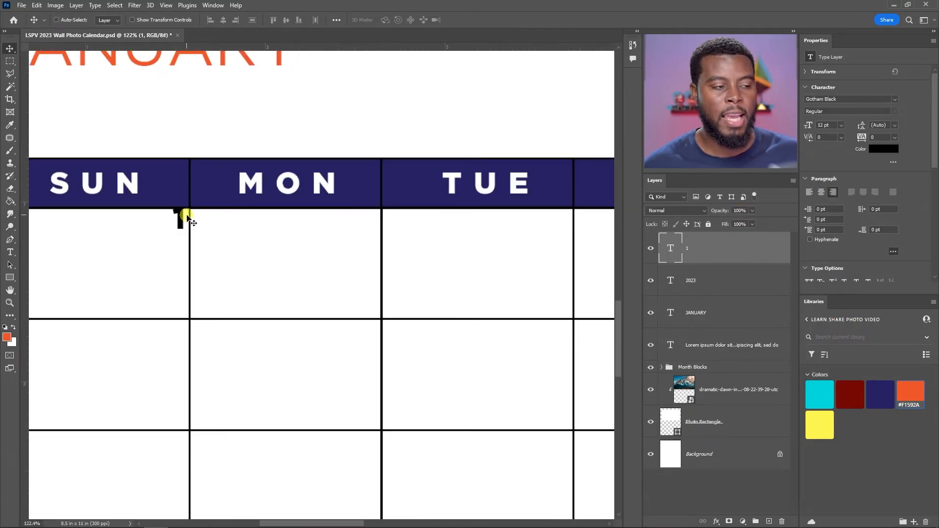
{"action": "left_click_drag", "start_coordinate": [150, 230], "coordinate": [157, 231]}
Test the right alignment by changing the date number 1 to 10, and undo the change.
{"action": "key", "text": "t"}
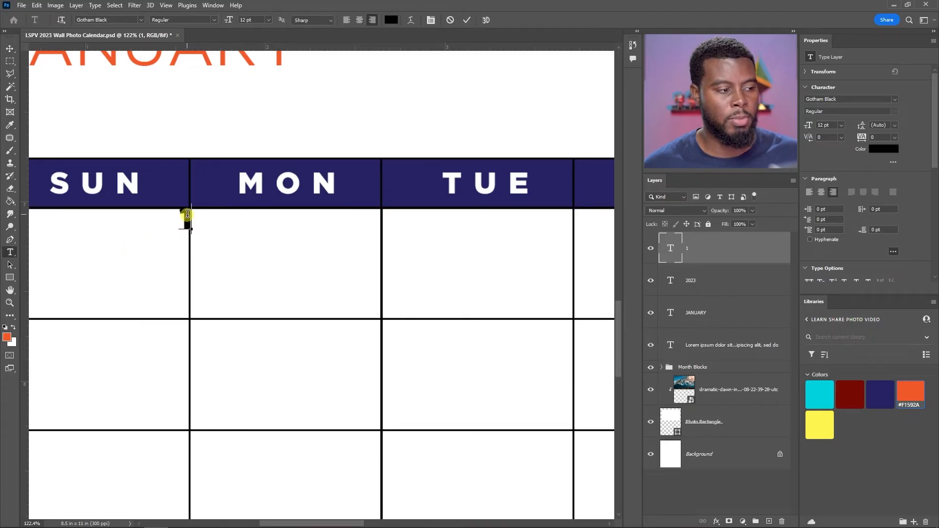
{"action": "left_click", "coordinate": [189, 213]}
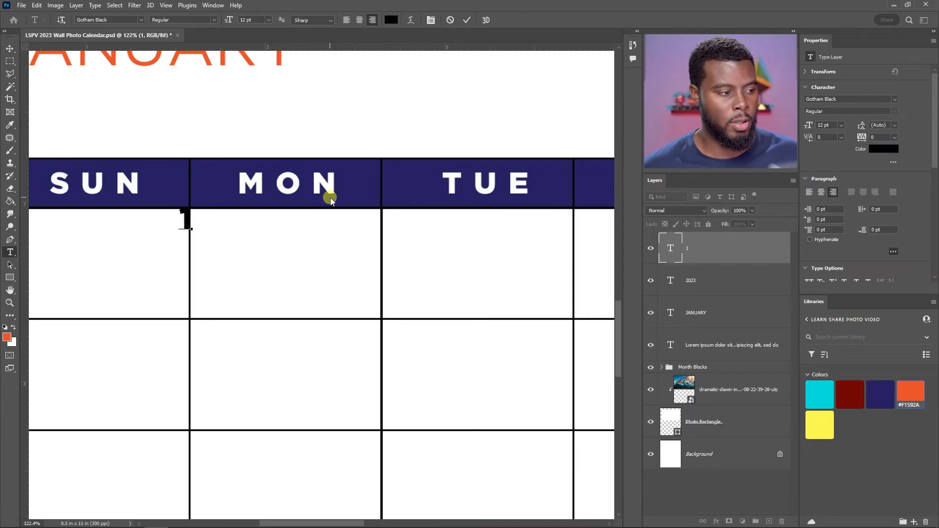
{"action": "type", "text": "0"}
{"action": "key", "text": "ctrl+Return"}
{"action": "scroll", "coordinate": [176, 218], "scroll_direction": "up", "scroll_amount": 2}
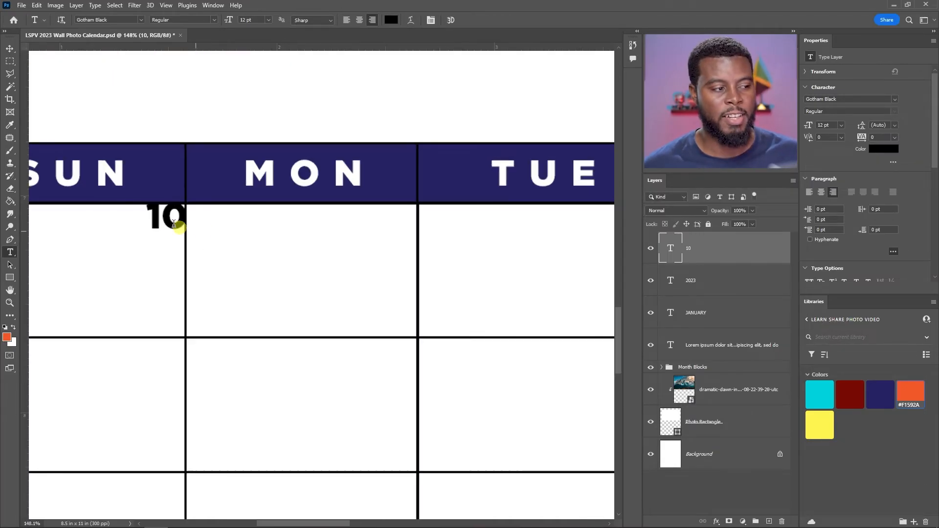
{"action": "key", "text": "ctrl+z"}
Duplicate the date number 1 into the upper-right corner of the first Monday cell and change the copy to 2.
{"action": "key", "text": "v"}
{"action": "scroll", "coordinate": [179, 223], "scroll_direction": "down", "scroll_amount": 4}
{"action": "scroll", "coordinate": [176, 225], "scroll_direction": "up", "scroll_amount": 5}
{"action": "left_click_drag", "start_coordinate": [192, 216], "coordinate": [444, 228]}
{"action": "key", "text": "t"}
{"action": "double_click", "coordinate": [441, 217]}
{"action": "type", "text": "2"}
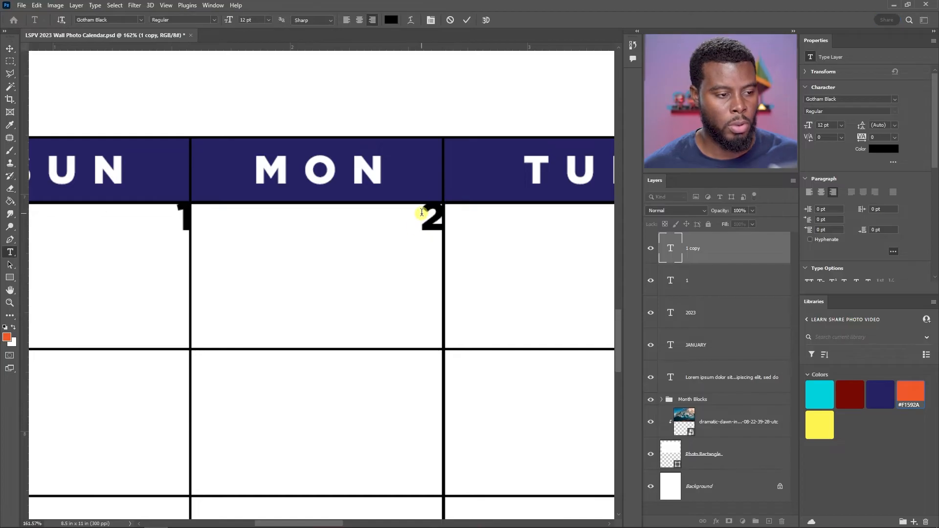
{"action": "key", "text": "ctrl+Return"}
Duplicate the date number 2 into the upper-right corner of the first Tuesday cell and change the copy to 3.
{"action": "scroll", "coordinate": [410, 218], "scroll_direction": "down", "scroll_amount": 2}
{"action": "scroll", "coordinate": [411, 220], "scroll_direction": "right", "scroll_amount": 3}
{"action": "scroll", "coordinate": [413, 222], "scroll_direction": "right", "scroll_amount": 2}
{"action": "key", "text": "ctrl+j"}
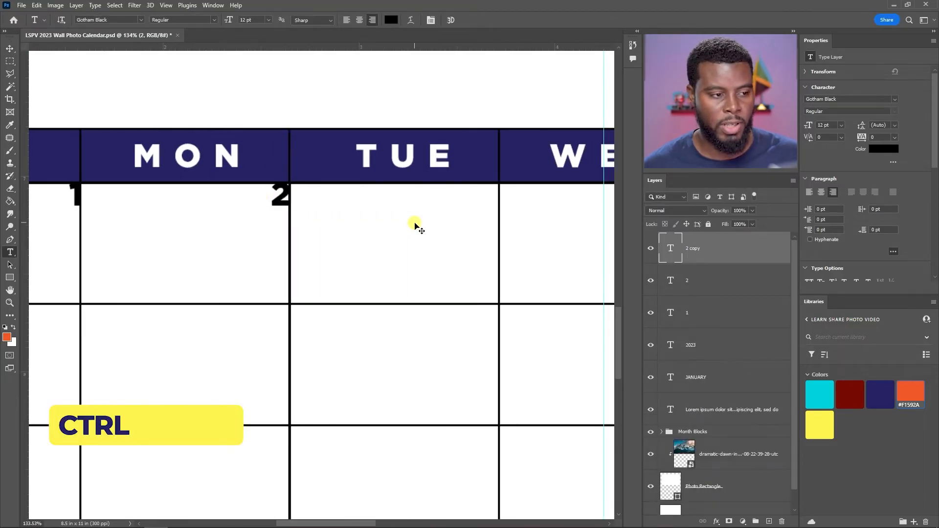
{"action": "key", "text": "v"}
{"action": "left_click_drag", "start_coordinate": [279, 197], "coordinate": [493, 207]}
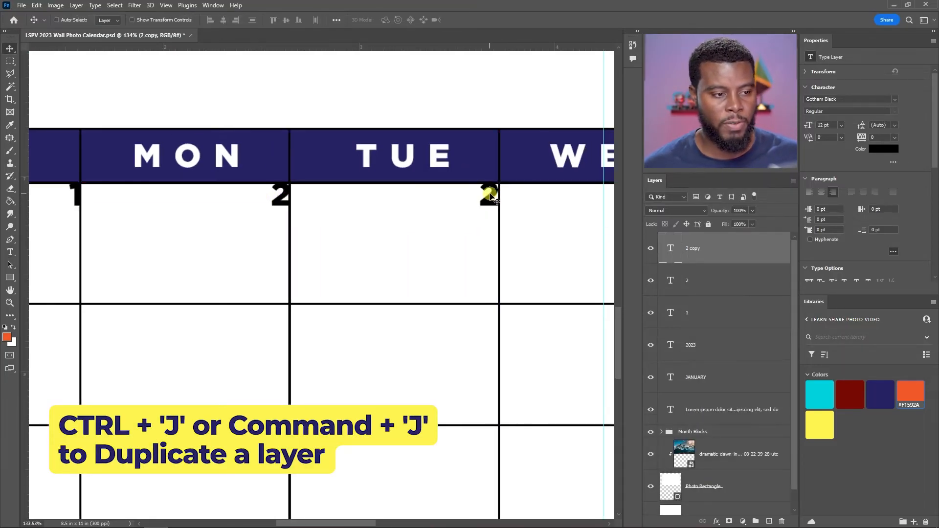
{"action": "key", "text": "t"}
{"action": "double_click", "coordinate": [489, 192]}
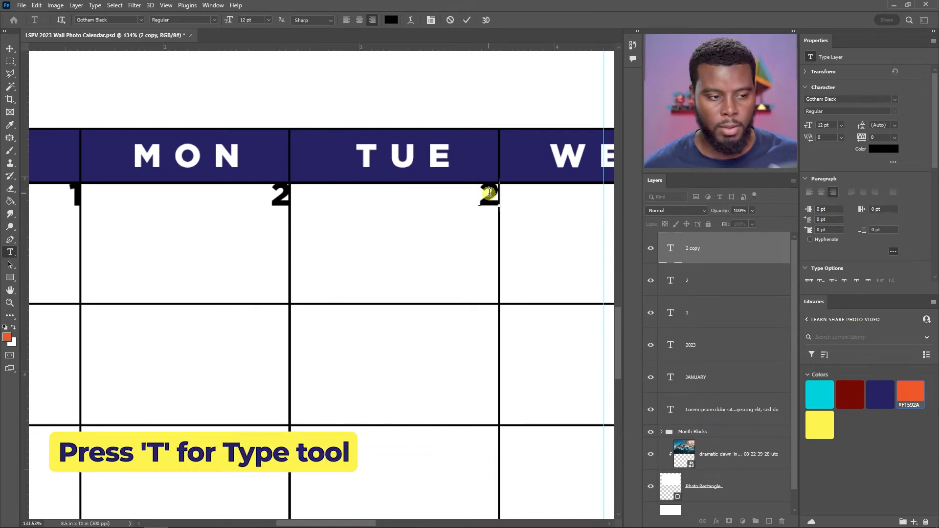
{"action": "type", "text": "3"}
{"action": "key", "text": "ctrl+Return"}
Duplicate the date number 3 into the upper-right corner of the first Wednesday cell and change the copy to 4.
{"action": "scroll", "coordinate": [494, 230], "scroll_direction": "right", "scroll_amount": 2}
{"action": "scroll", "coordinate": [486, 218], "scroll_direction": "right", "scroll_amount": 2}
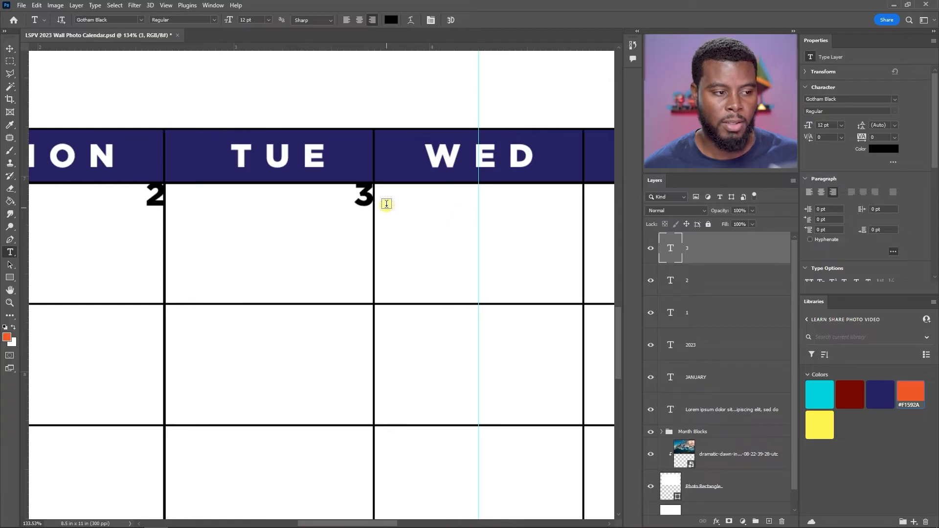
{"action": "key", "text": "v"}
{"action": "left_click_drag", "start_coordinate": [370, 197], "coordinate": [371, 196]}
{"action": "scroll", "coordinate": [368, 201], "scroll_direction": "right", "scroll_amount": 1}
{"action": "scroll", "coordinate": [369, 201], "scroll_direction": "right", "scroll_amount": 2}
{"action": "left_click_drag", "start_coordinate": [289, 197], "coordinate": [491, 202]}
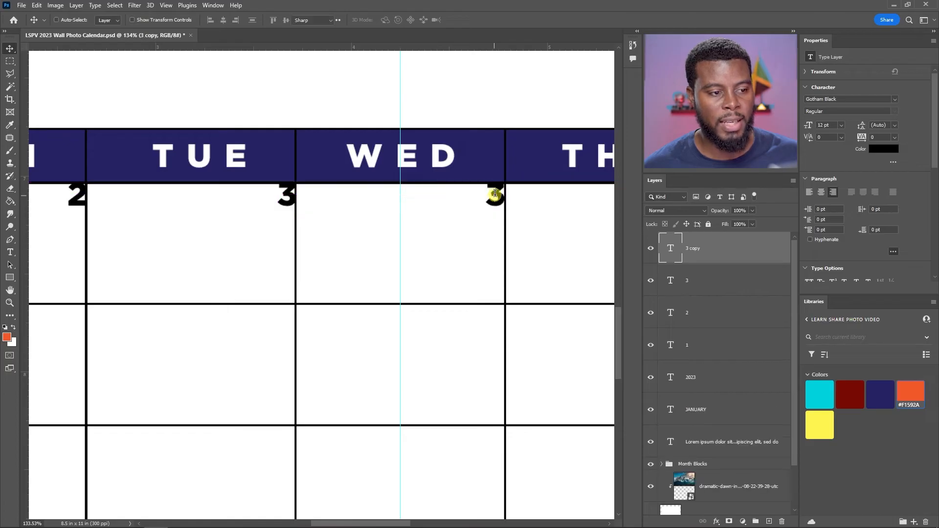
{"action": "key", "text": "t"}
{"action": "double_click", "coordinate": [493, 197]}
{"action": "type", "text": "4"}
Duplicate the date number 4 into the upper-right corner of the first Thursday cell and change the copy to 5.
{"action": "scroll", "coordinate": [444, 225], "scroll_direction": "right", "scroll_amount": 8}
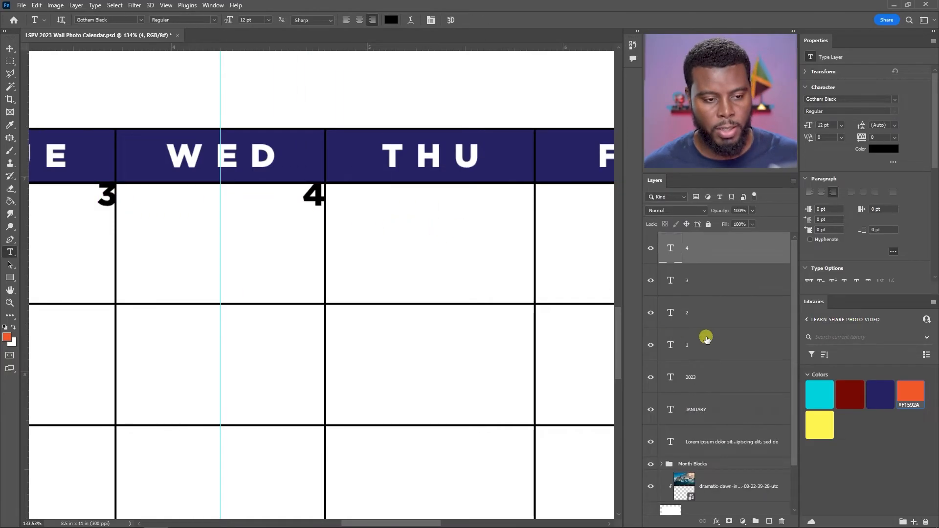
{"action": "key", "text": "ctrl+j"}
{"action": "key", "text": "v"}
{"action": "left_click_drag", "start_coordinate": [321, 205], "coordinate": [528, 210]}
{"action": "key", "text": "t"}
{"action": "double_click", "coordinate": [526, 197]}
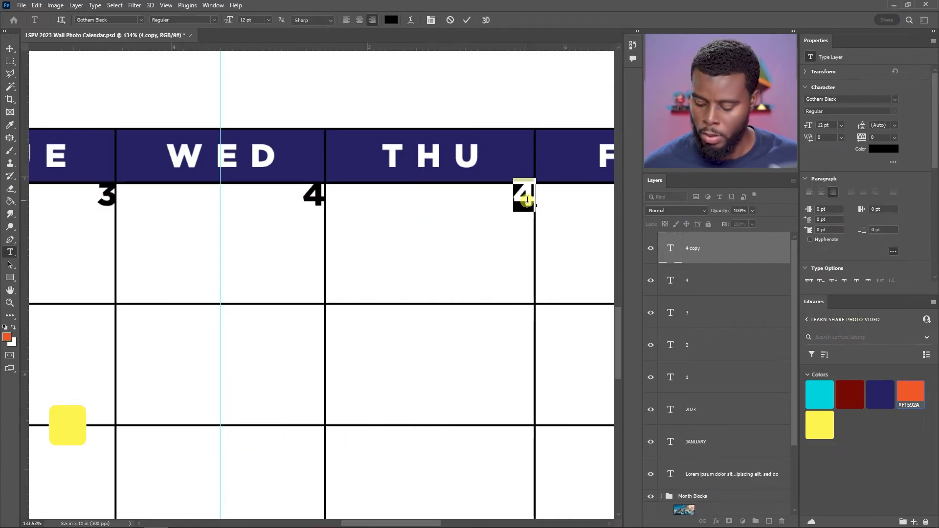
{"action": "type", "text": "5"}
{"action": "key", "text": "ctrl+Return"}
Duplicate the date number 5 into the upper-right corner of the first Friday cell and change the copy to 6.
{"action": "scroll", "coordinate": [478, 235], "scroll_direction": "right", "scroll_amount": 10}
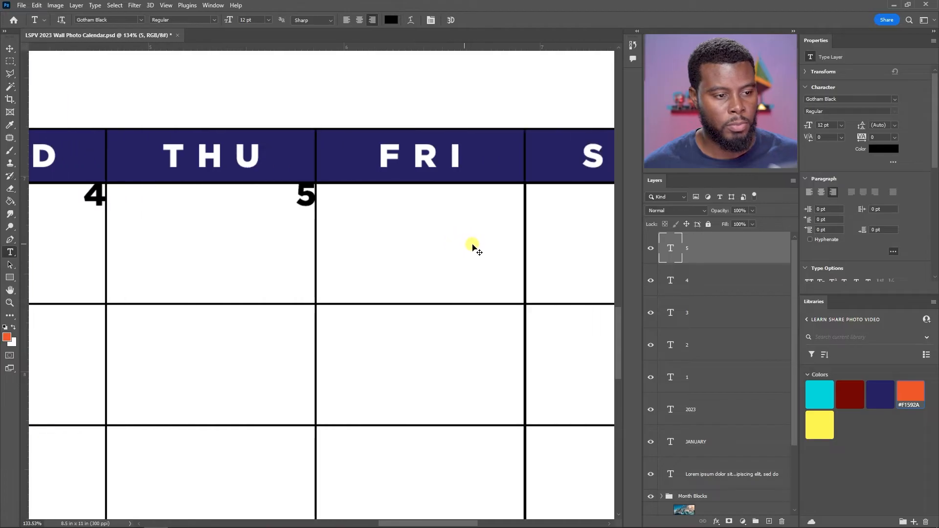
{"action": "key", "text": "ctrl+j"}
{"action": "scroll", "coordinate": [384, 242], "scroll_direction": "right", "scroll_amount": 4}
{"action": "key", "text": "v"}
{"action": "left_click_drag", "start_coordinate": [241, 204], "coordinate": [445, 214]}
{"action": "key", "text": "t"}
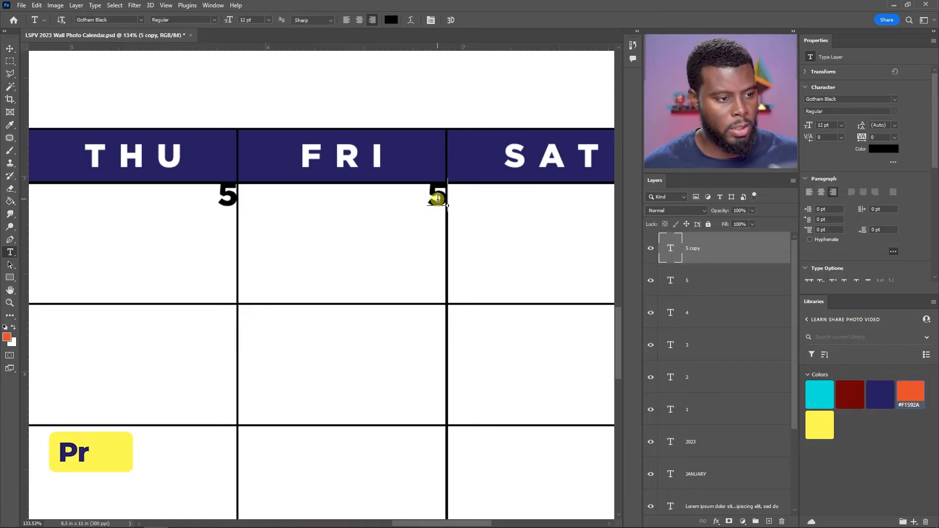
{"action": "left_click", "coordinate": [443, 192]}
{"action": "key", "text": "ctrl+a"}
{"action": "type", "text": "6"}
{"action": "key", "text": "Escape"}
Duplicate the date number 6 into the upper-right corner of the first Saturday cell and change the copy to 7.
{"action": "scroll", "coordinate": [426, 218], "scroll_direction": "right", "scroll_amount": 3}
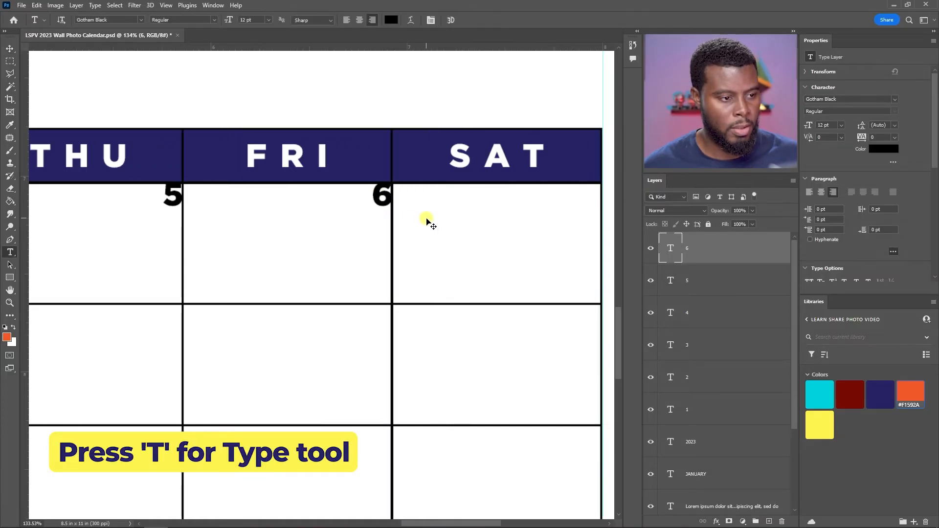
{"action": "key", "text": "ctrl+j"}
{"action": "key", "text": "v"}
{"action": "left_click_drag", "start_coordinate": [359, 212], "coordinate": [556, 215]}
{"action": "left_click_drag", "start_coordinate": [565, 215], "coordinate": [562, 212]}
{"action": "key", "text": "t"}
{"action": "double_click", "coordinate": [554, 197]}
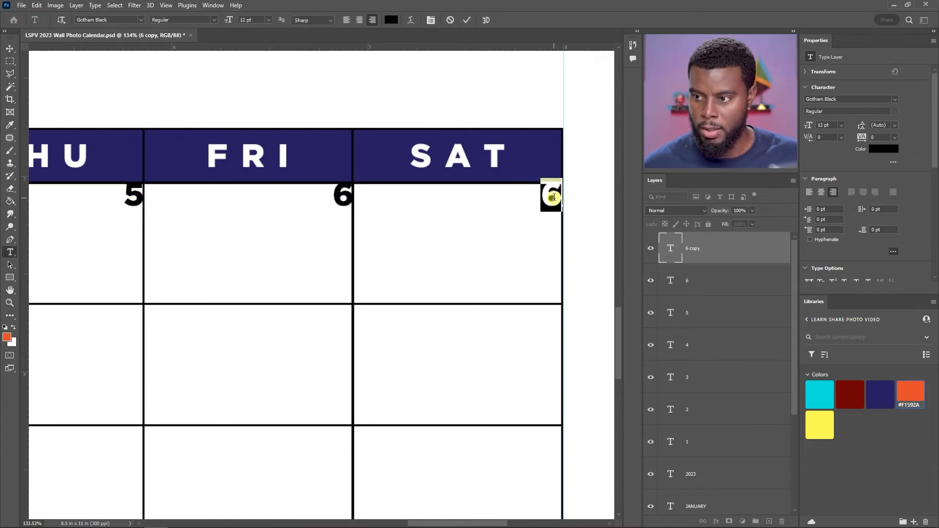
{"action": "type", "text": "7"}
{"action": "key", "text": "ctrl+Return"}
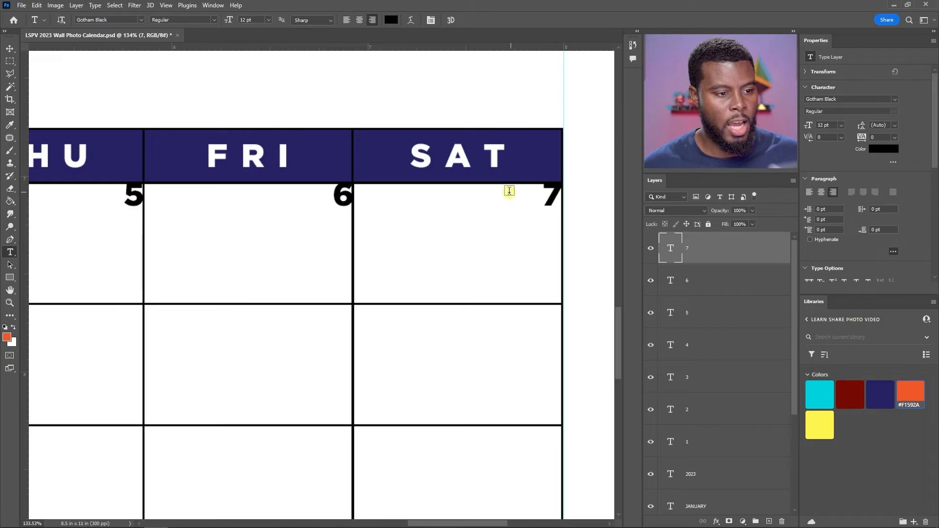
Save the calendar document with the first week's date numbers in place.
{"action": "scroll", "coordinate": [508, 203], "scroll_direction": "down", "scroll_amount": 6}
{"action": "scroll", "coordinate": [262, 224], "scroll_direction": "left", "scroll_amount": 3}
{"action": "key", "text": "v"}
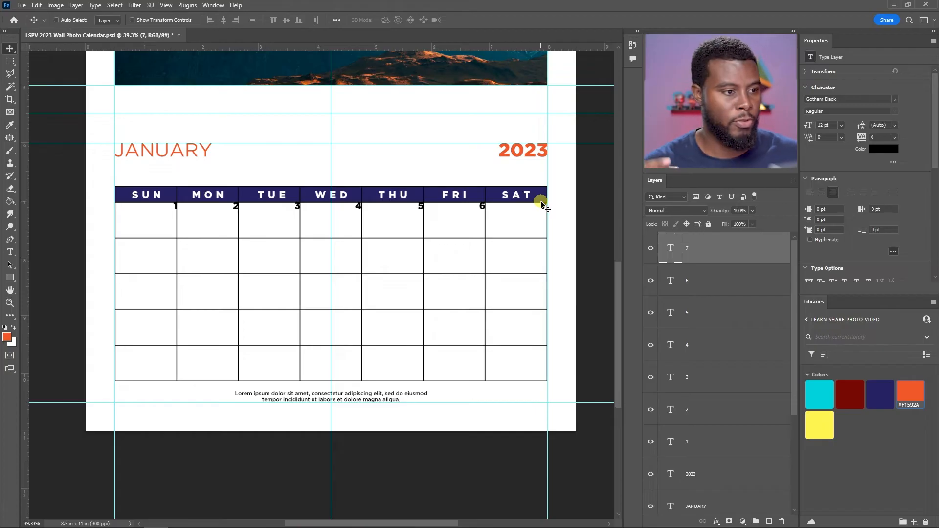
{"action": "key", "text": "ctrl+s"}
{"action": "scroll", "coordinate": [542, 215], "scroll_direction": "up", "scroll_amount": 3}
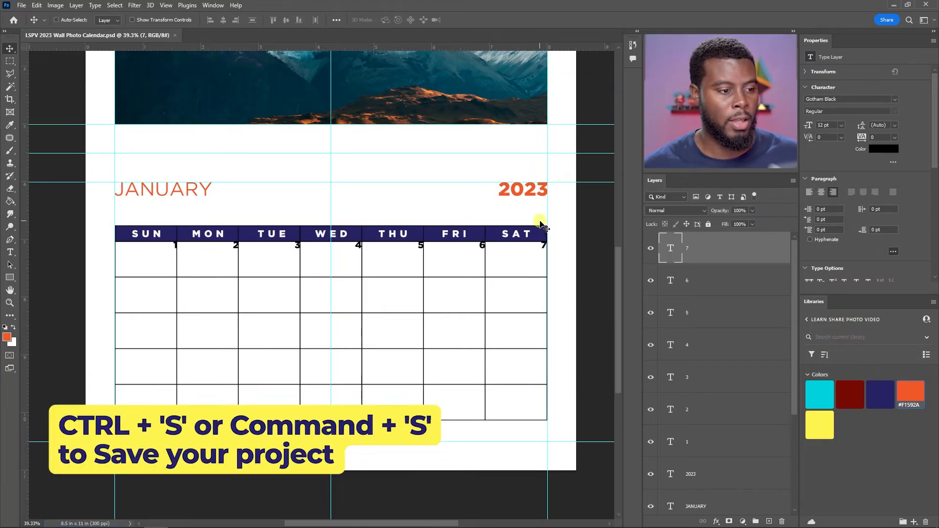
{"action": "scroll", "coordinate": [542, 225], "scroll_direction": "down", "scroll_amount": 1}
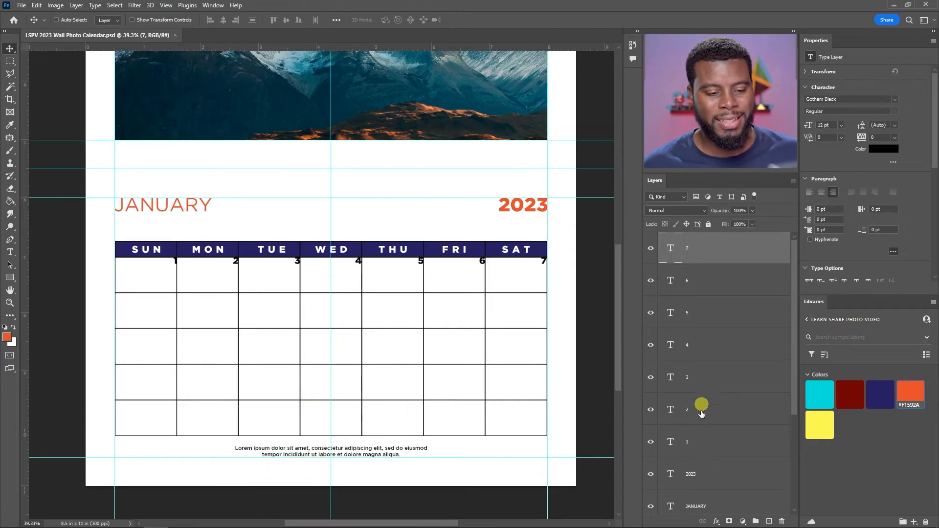
Duplicate the seven date number layers 1 through 7 together.
{"action": "left_click", "coordinate": [717, 442], "text": "shift"}
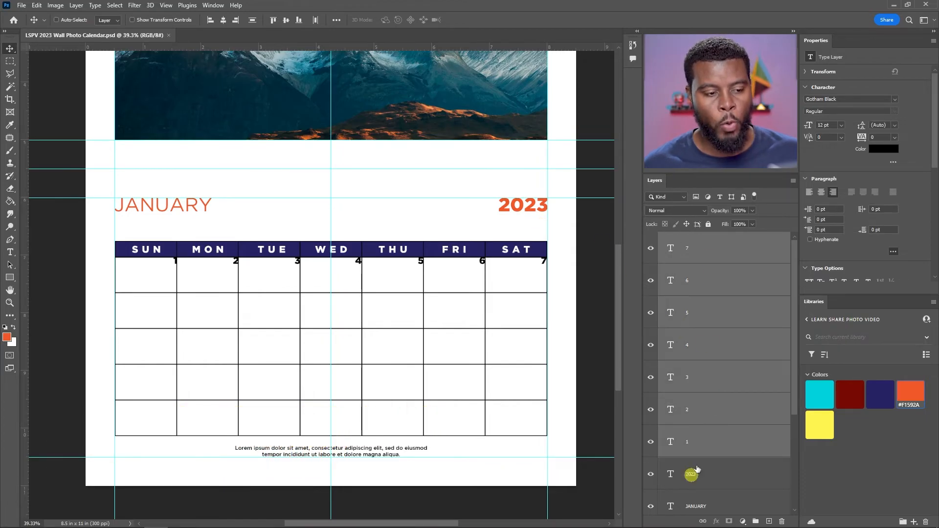
{"action": "key", "text": "ctrl+j"}
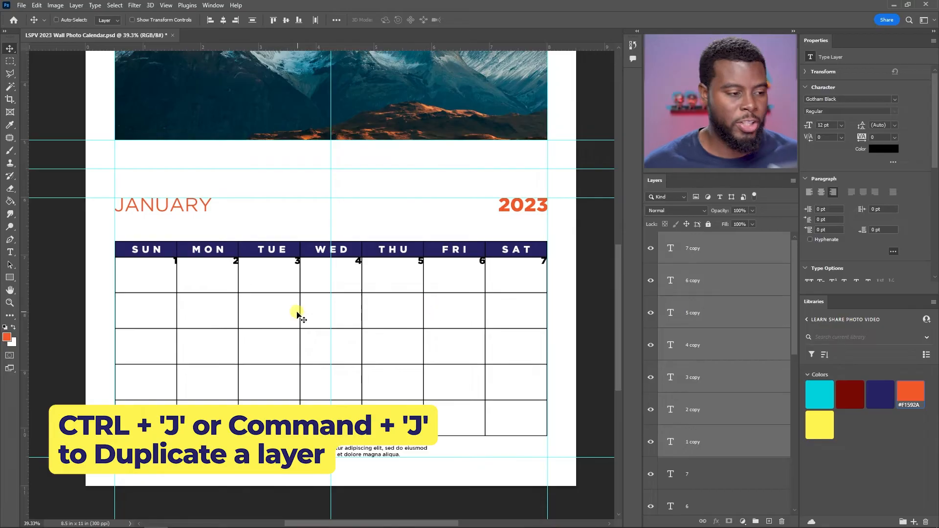
{"action": "scroll", "coordinate": [382, 284], "scroll_direction": "up", "scroll_amount": 1}
{"action": "scroll", "coordinate": [382, 285], "scroll_direction": "up", "scroll_amount": 1}
{"action": "scroll", "coordinate": [382, 285], "scroll_direction": "down", "scroll_amount": 2}
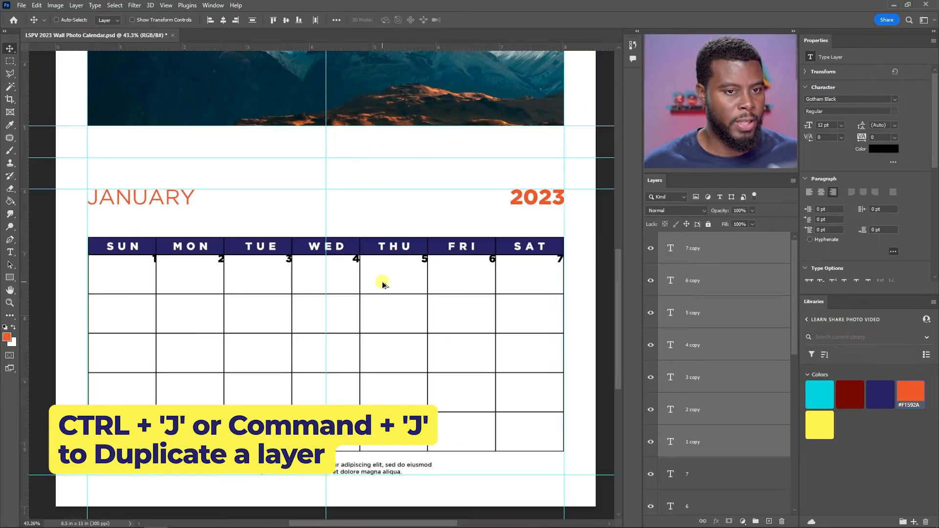
{"action": "scroll", "coordinate": [332, 271], "scroll_direction": "up", "scroll_amount": 1}
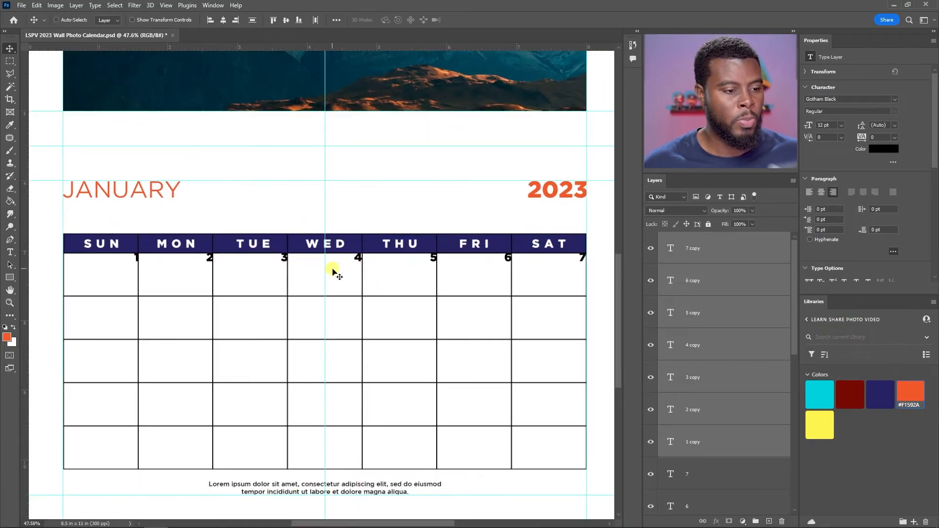
Collapse the layer list to widen the canvas and move the duplicated first-week numbers down into the second row of cells.
{"action": "left_click", "coordinate": [793, 30]}
{"action": "scroll", "coordinate": [308, 301], "scroll_direction": "up", "scroll_amount": 1}
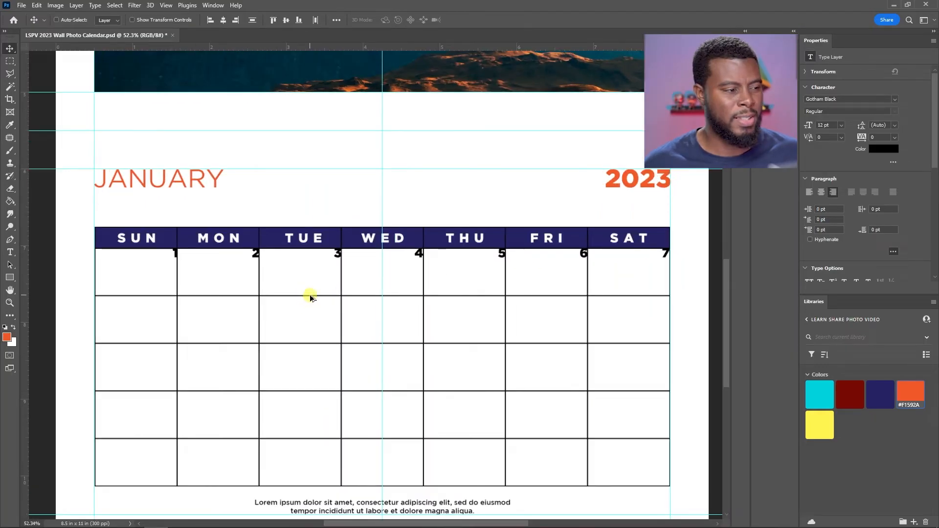
{"action": "scroll", "coordinate": [310, 297], "scroll_direction": "up", "scroll_amount": 1}
{"action": "scroll", "coordinate": [310, 297], "scroll_direction": "right", "scroll_amount": 1}
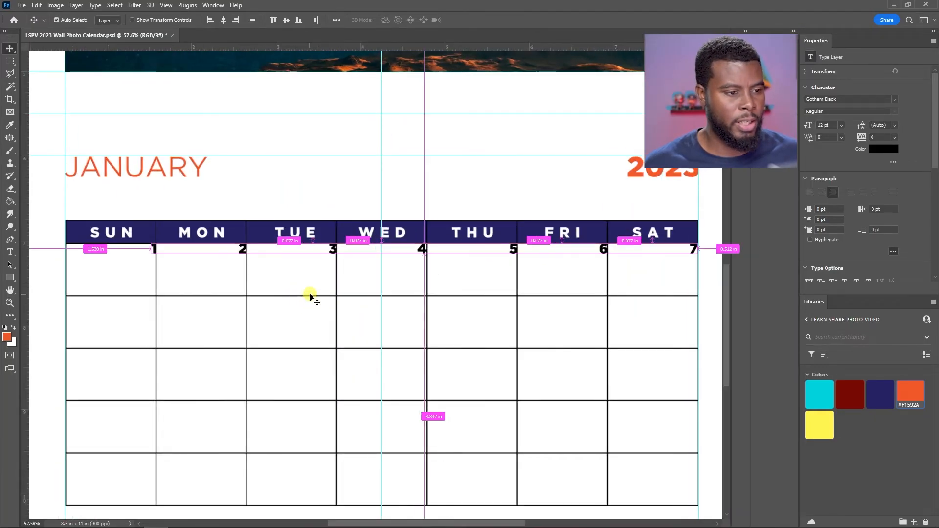
{"action": "left_click_drag", "start_coordinate": [469, 256], "coordinate": [447, 298]}
{"action": "scroll", "coordinate": [457, 335], "scroll_direction": "up", "scroll_amount": 1}
{"action": "scroll", "coordinate": [457, 336], "scroll_direction": "up", "scroll_amount": 3}
{"action": "scroll", "coordinate": [447, 298], "scroll_direction": "down", "scroll_amount": 3}
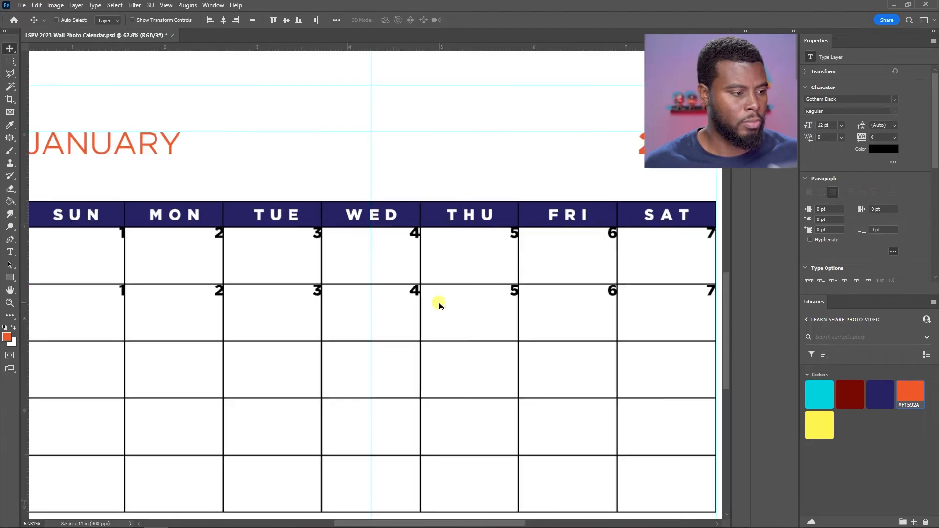
Change the second-row Sunday number to 8 and the second-row Monday number to 9.
{"action": "key", "text": "t"}
{"action": "left_click", "coordinate": [123, 292]}
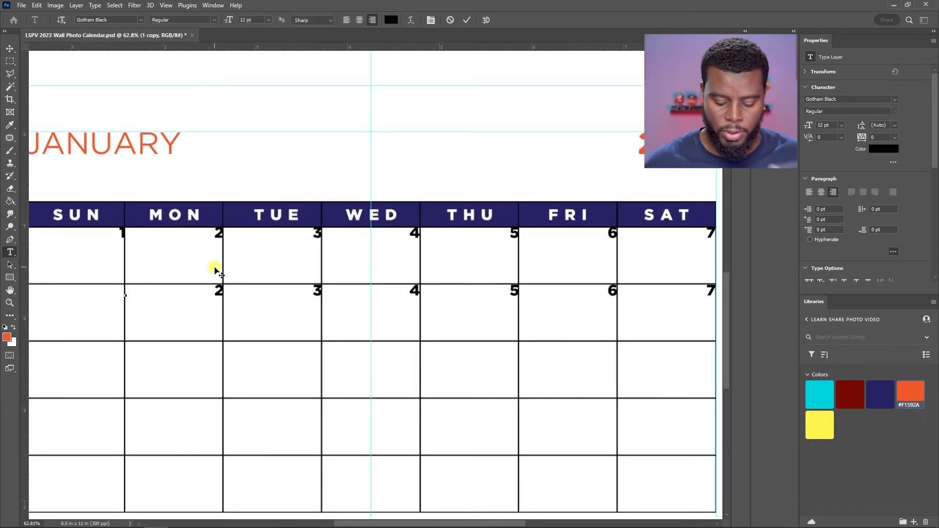
{"action": "left_click", "coordinate": [215, 270]}
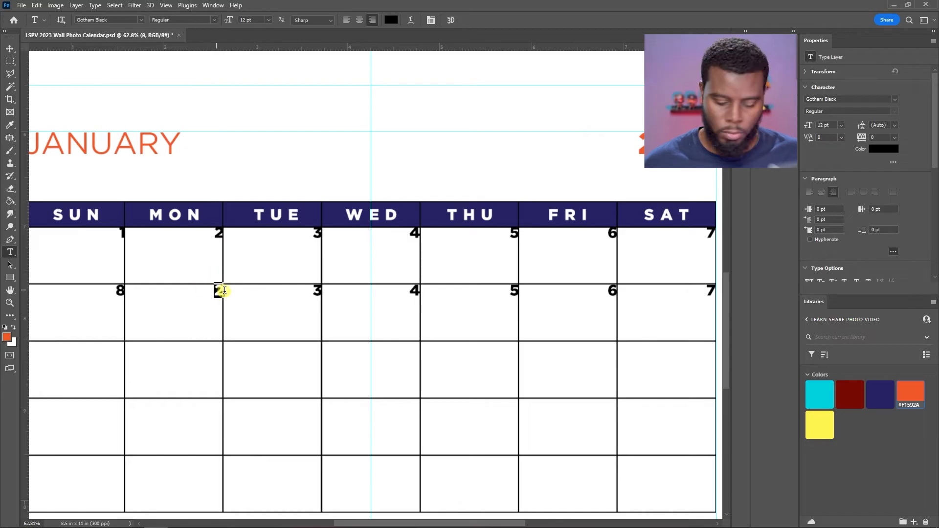
{"action": "left_click", "coordinate": [224, 291]}
{"action": "key", "text": "BackSpace"}
{"action": "type", "text": "9"}
{"action": "left_click", "coordinate": [306, 285]}
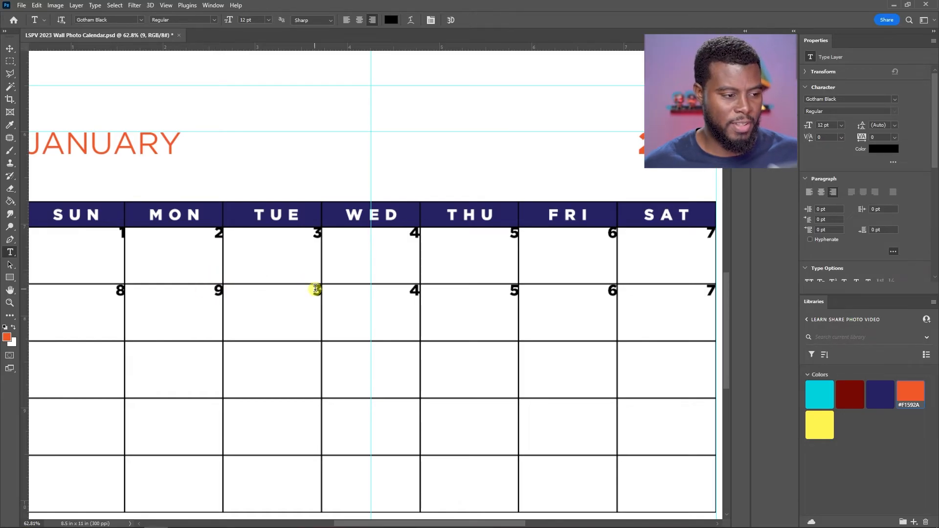
Change the second-row Tuesday number to 10 and the second-row Wednesday number to 11.
{"action": "left_click", "coordinate": [315, 288]}
{"action": "key", "text": "BackSpace"}
{"action": "type", "text": "10"}
{"action": "key", "text": "ctrl+Return"}
{"action": "scroll", "coordinate": [359, 312], "scroll_direction": "right", "scroll_amount": 2}
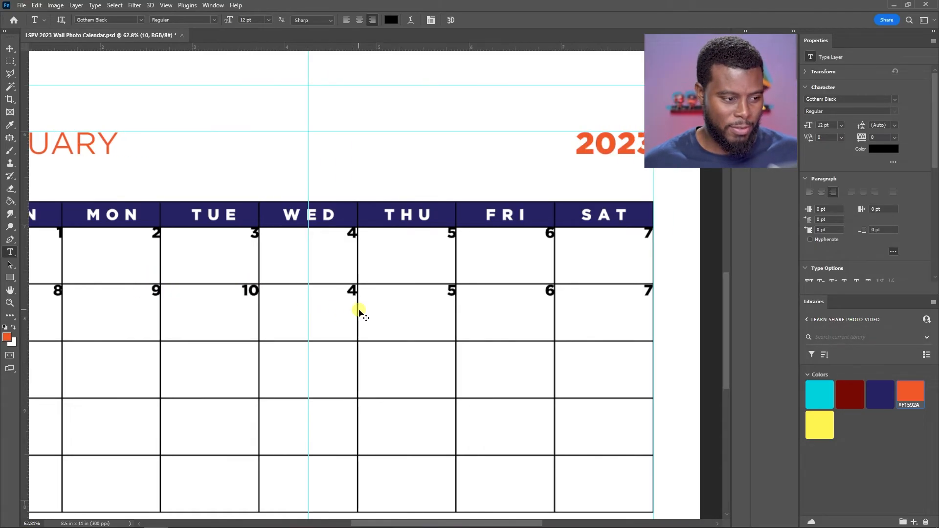
{"action": "left_click", "coordinate": [348, 291]}
{"action": "key", "text": "BackSpace"}
{"action": "type", "text": "11"}
{"action": "key", "text": "ctrl+Return"}
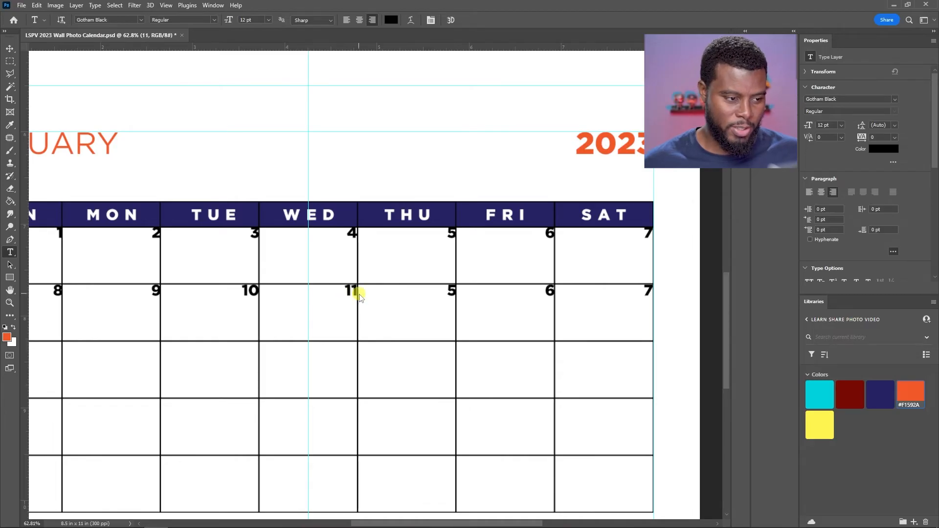
Change the second-row Thursday, Friday and Saturday numbers to 12, 13 and 14.
{"action": "left_click", "coordinate": [458, 289]}
{"action": "type", "text": "12"}
{"action": "key", "text": "ctrl+Return"}
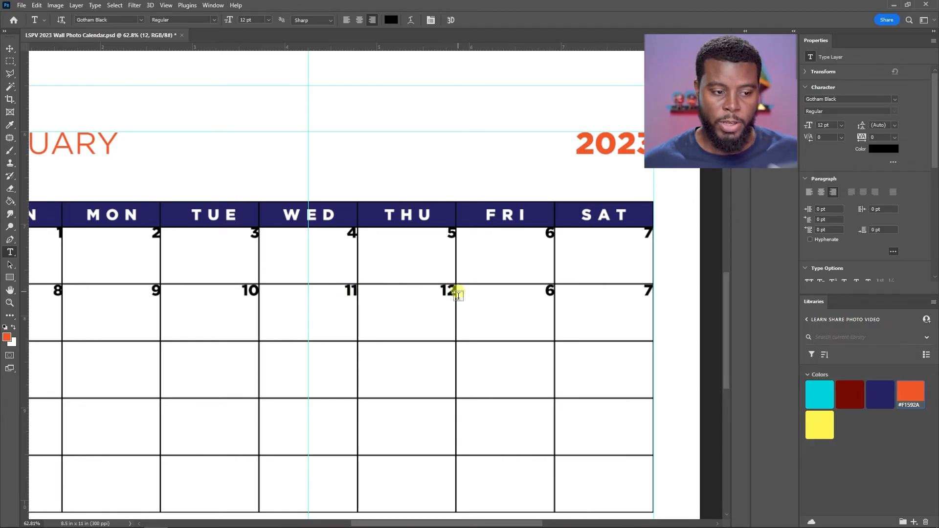
{"action": "double_click", "coordinate": [555, 289]}
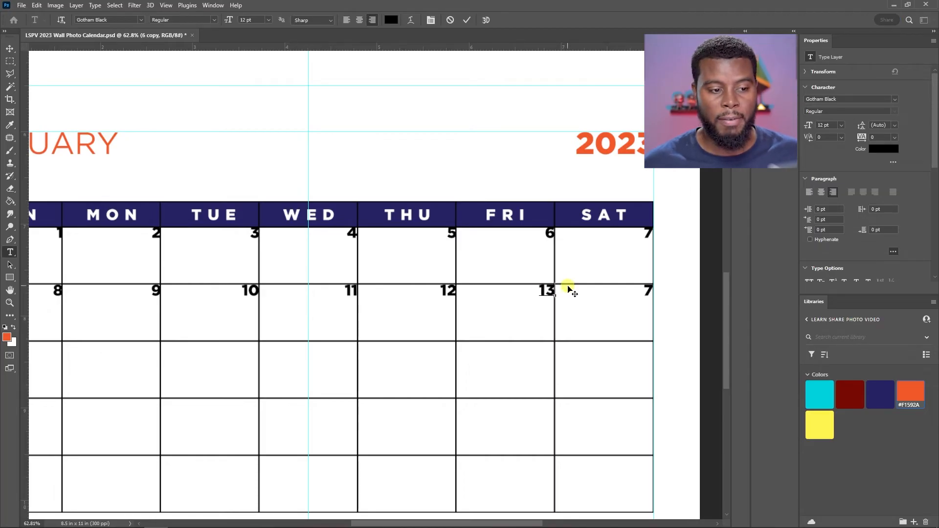
{"action": "key", "text": "ctrl+Return"}
{"action": "double_click", "coordinate": [648, 290]}
{"action": "type", "text": "14"}
{"action": "key", "text": "ctrl+Return"}
Bring the layer list back into view and stretch it taller to show the date number layers.
{"action": "scroll", "coordinate": [585, 267], "scroll_direction": "down", "scroll_amount": 2}
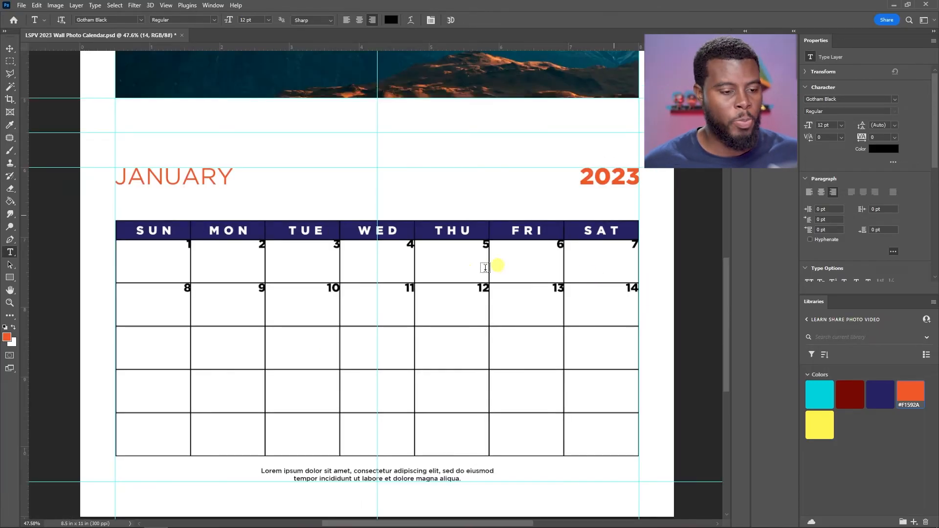
{"action": "key", "text": "v"}
{"action": "key", "text": "F7"}
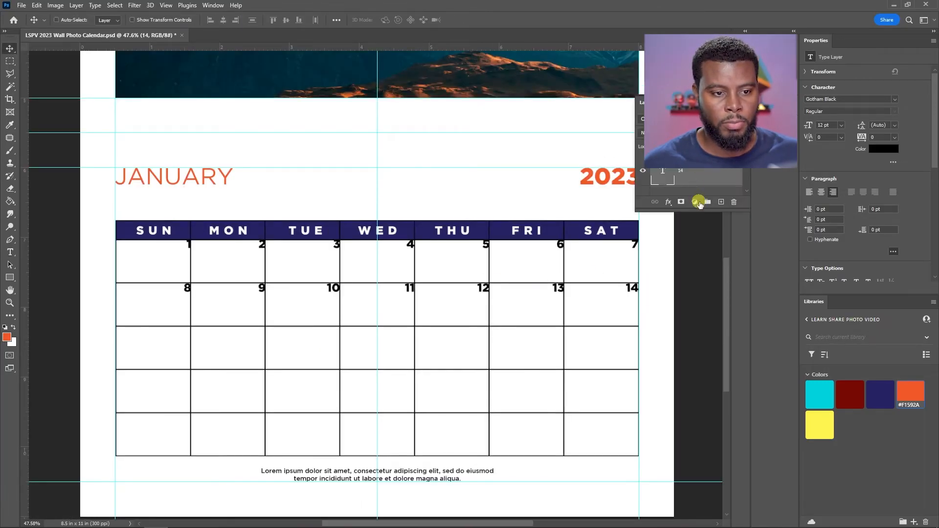
{"action": "left_click_drag", "start_coordinate": [699, 210], "coordinate": [698, 479]}
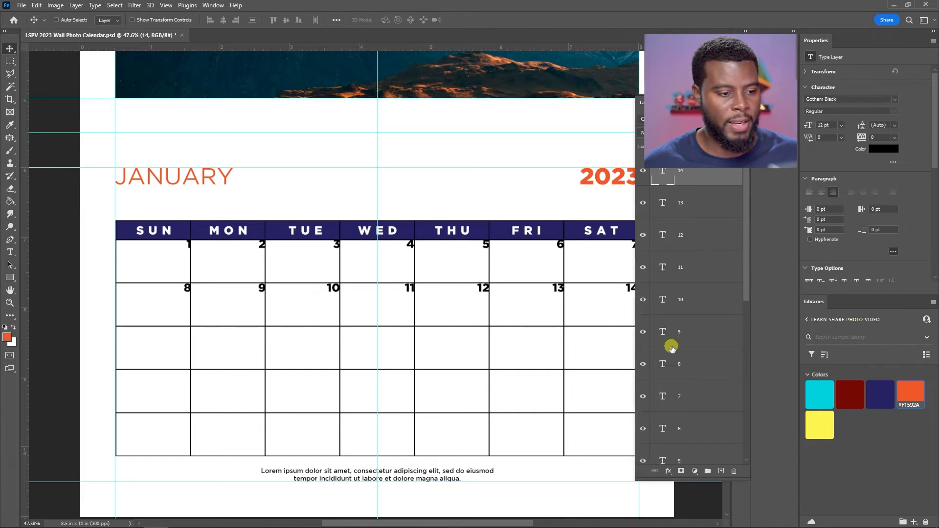
Duplicate the date number layers 8 through 14 and move the copies down into the third row of cells.
{"action": "left_click", "coordinate": [700, 361], "text": "shift"}
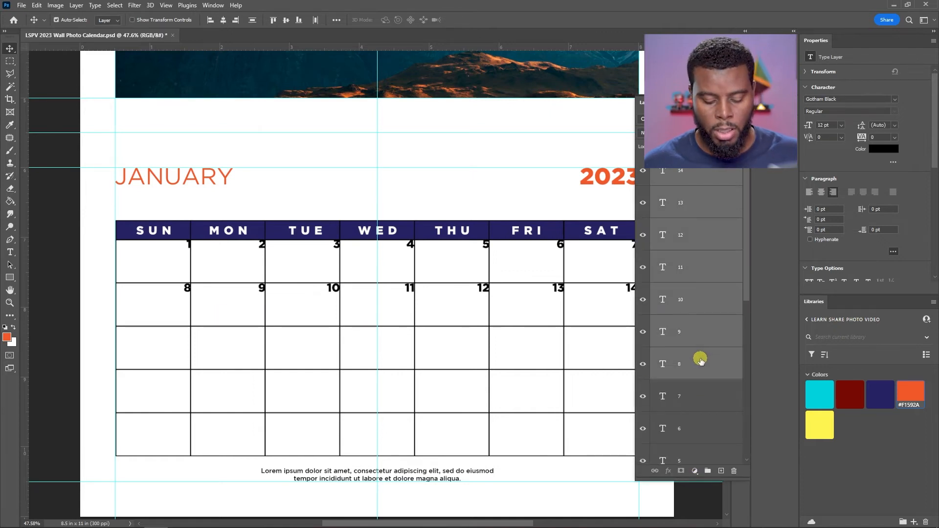
{"action": "key", "text": "ctrl+j"}
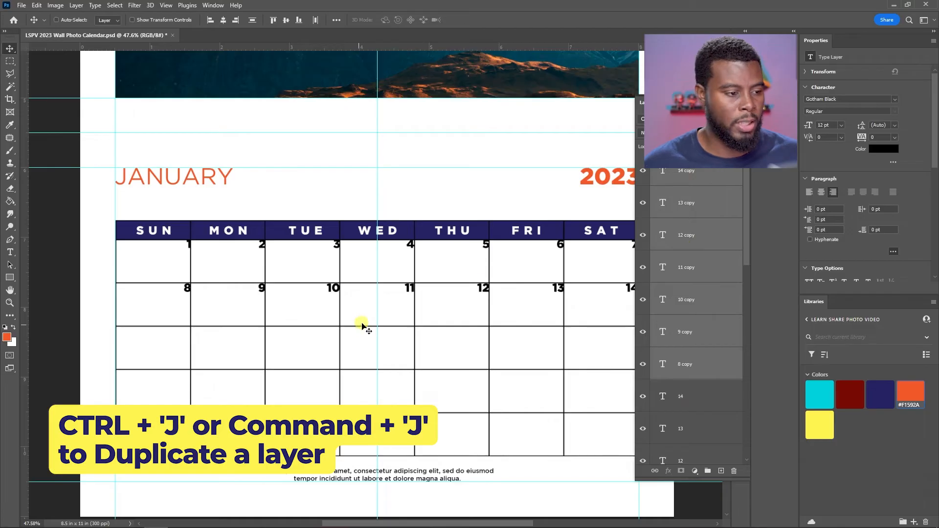
{"action": "scroll", "coordinate": [359, 326], "scroll_direction": "up", "scroll_amount": 2}
{"action": "left_click_drag", "start_coordinate": [352, 304], "coordinate": [348, 345]}
Change the third-row Sunday number to 15 and the third-row Monday number to 16.
{"action": "key", "text": "t"}
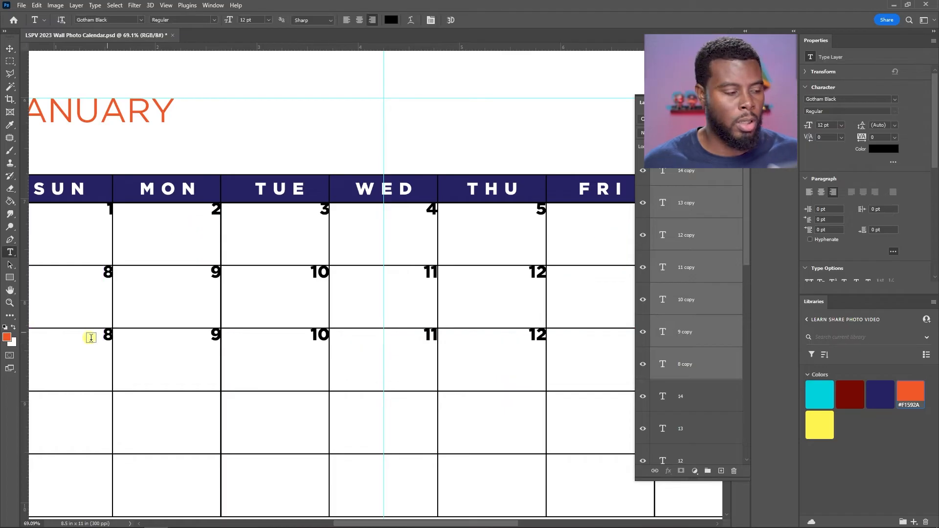
{"action": "double_click", "coordinate": [107, 331]}
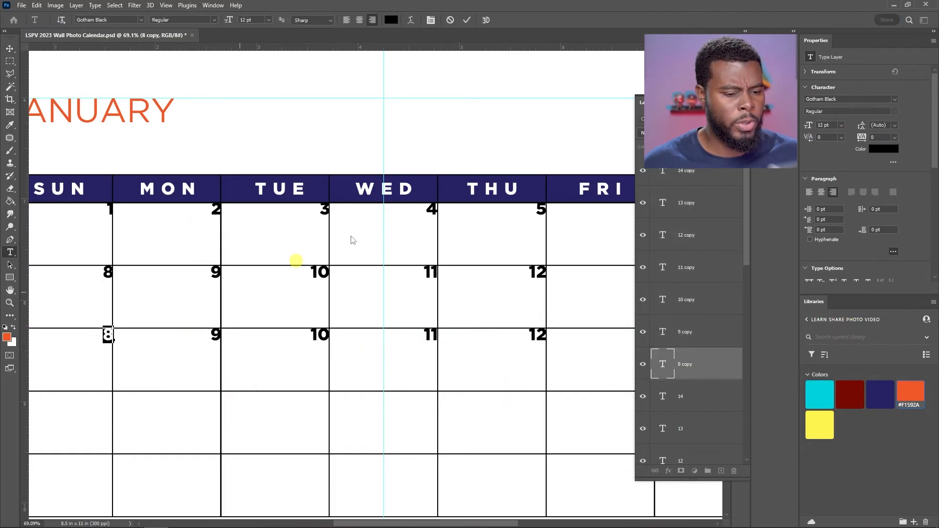
{"action": "type", "text": "15"}
{"action": "key", "text": "ctrl+Return"}
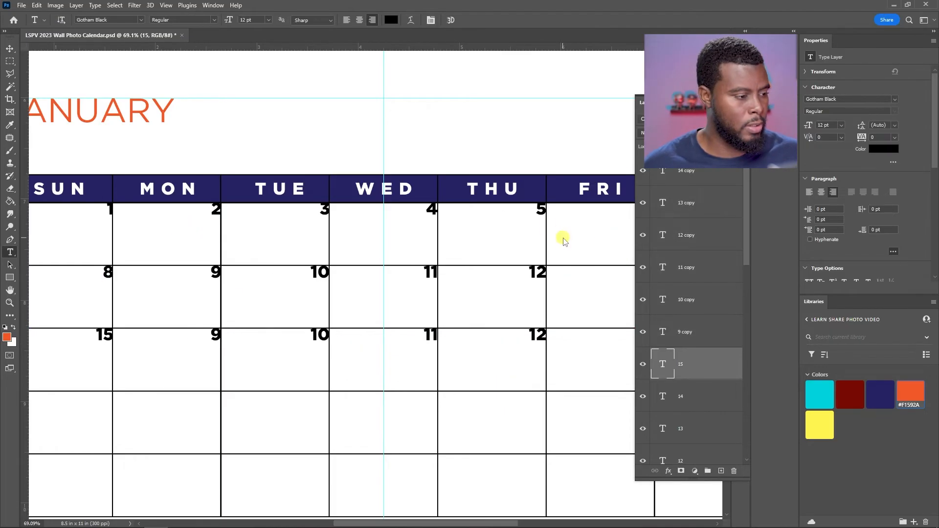
{"action": "double_click", "coordinate": [215, 335]}
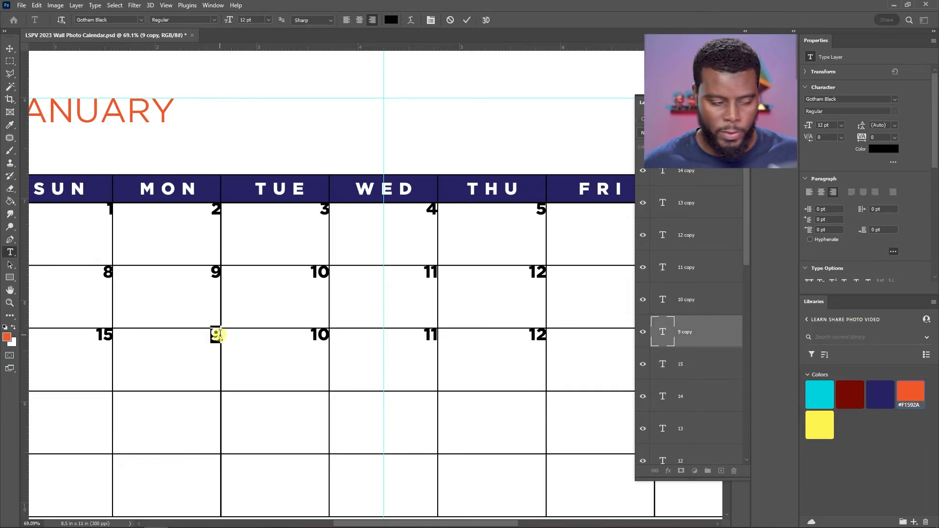
{"action": "type", "text": "16"}
{"action": "key", "text": "ctrl+Return"}
Change the third-row Tuesday, Wednesday and Thursday numbers to 17, 18 and 19.
{"action": "double_click", "coordinate": [314, 334]}
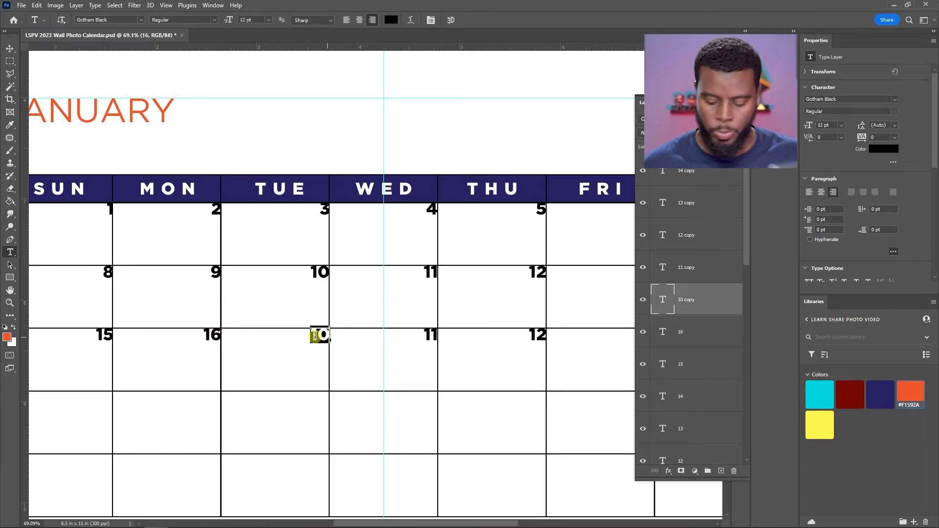
{"action": "type", "text": "17"}
{"action": "key", "text": "ctrl+Return"}
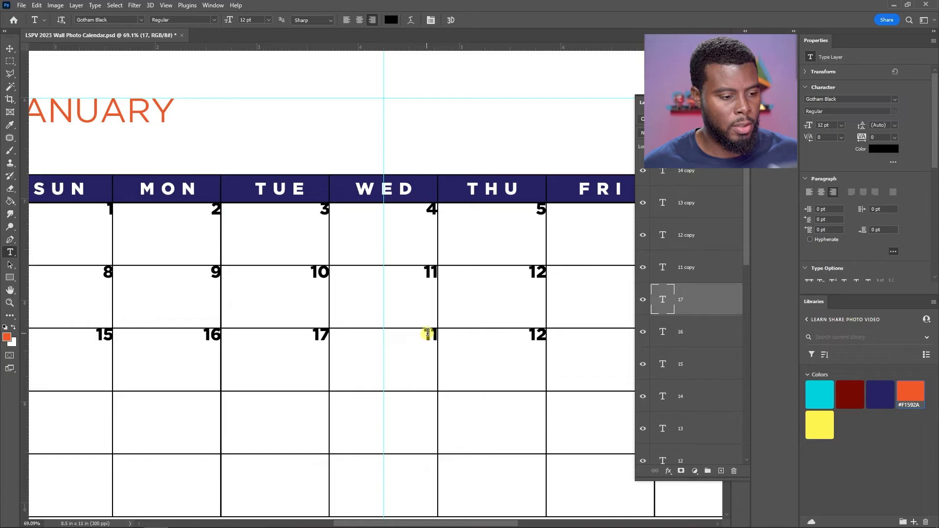
{"action": "double_click", "coordinate": [428, 332]}
{"action": "type", "text": "18"}
{"action": "key", "text": "ctrl+Return"}
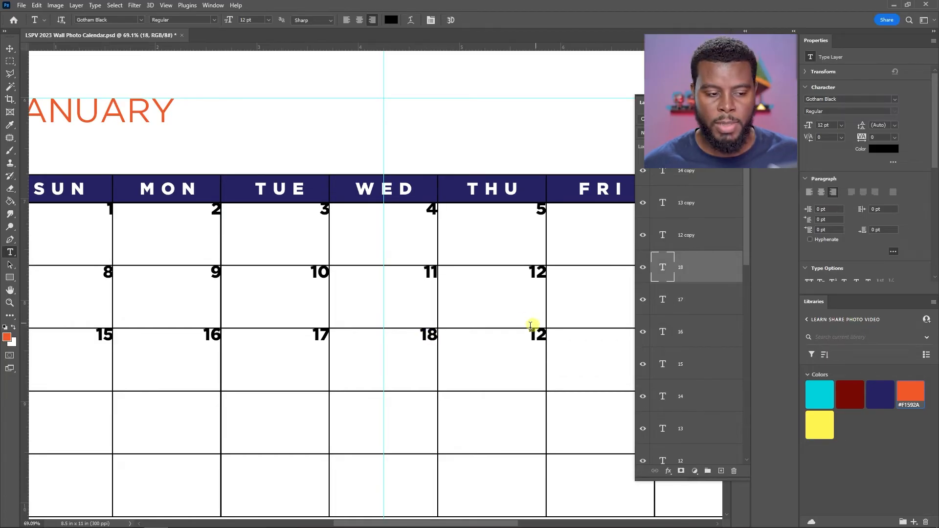
{"action": "double_click", "coordinate": [539, 334]}
{"action": "type", "text": "19"}
{"action": "key", "text": "ctrl+Return"}
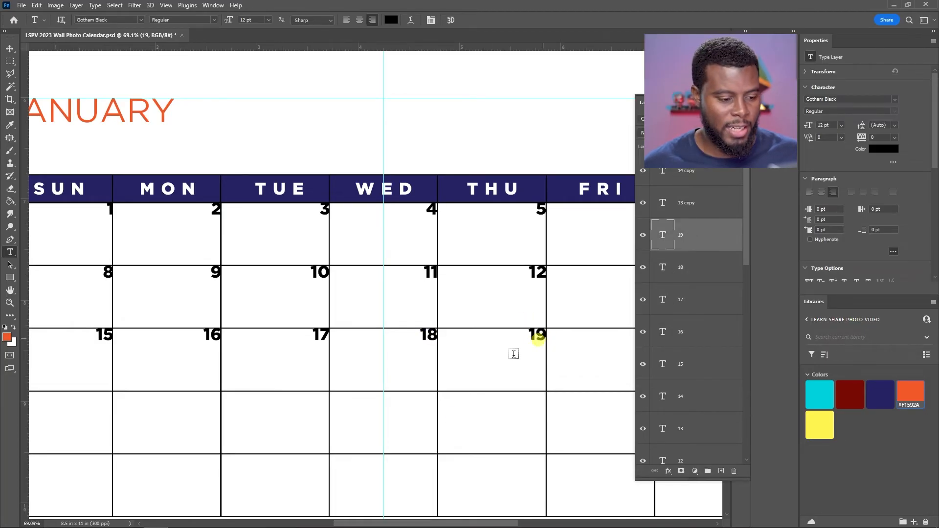
Change the third-row Friday number to 20 and the third-row Saturday number to 21.
{"action": "left_click_drag", "start_coordinate": [406, 523], "coordinate": [451, 522]}
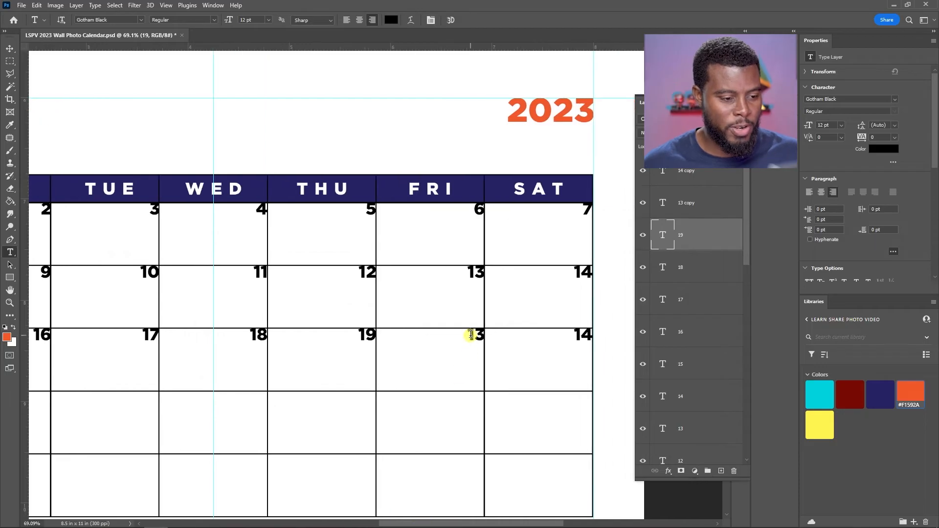
{"action": "double_click", "coordinate": [471, 334]}
{"action": "type", "text": "20"}
{"action": "key", "text": "ctrl+Return"}
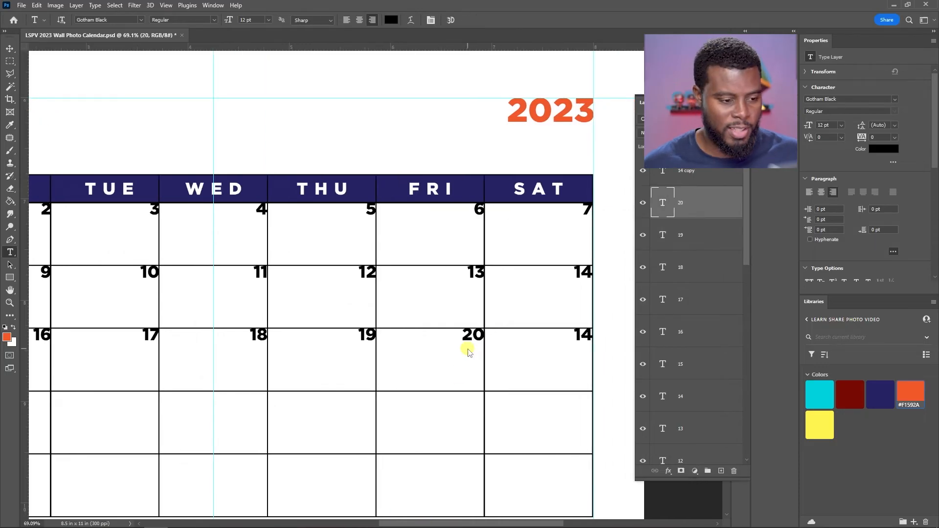
{"action": "left_click", "coordinate": [587, 332]}
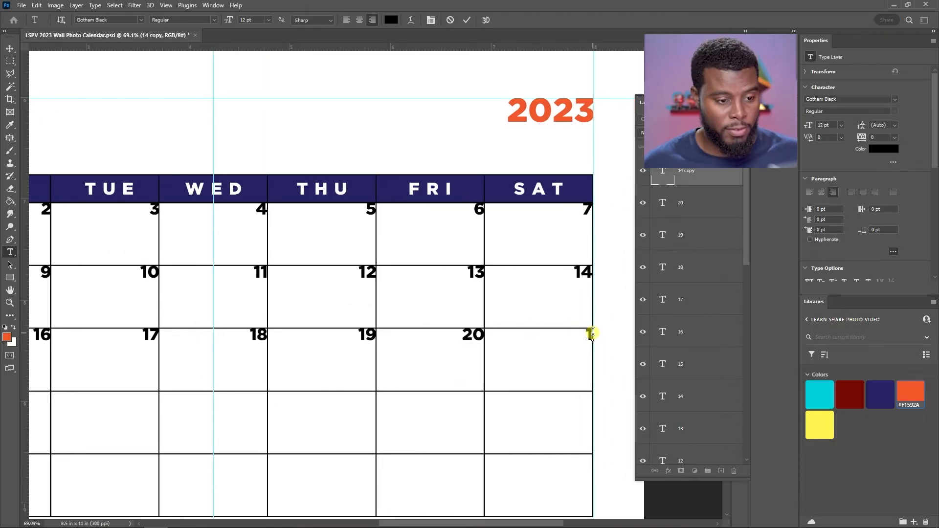
{"action": "type", "text": "21"}
{"action": "key", "text": "ctrl+Return"}
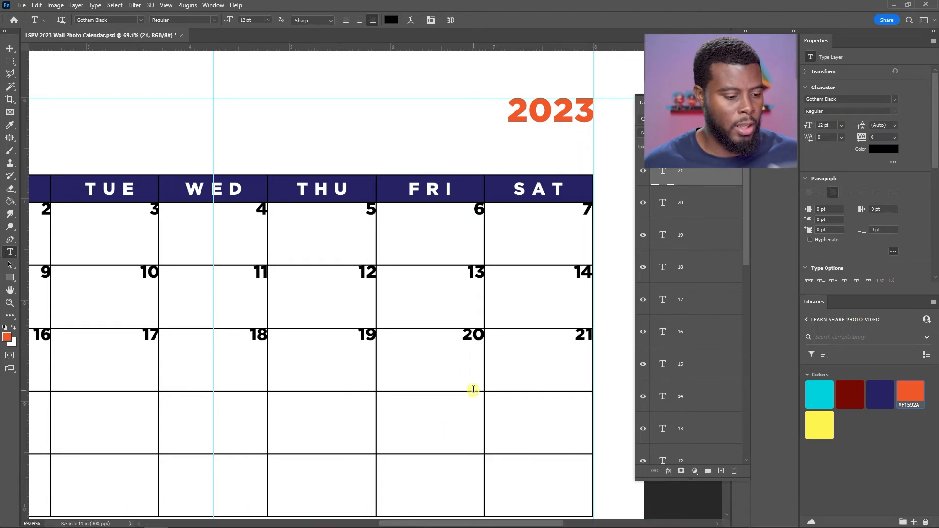
Duplicate the date number layers 15 through 21 and move the copies down into the fourth row of cells.
{"action": "left_click_drag", "start_coordinate": [489, 522], "coordinate": [472, 520]}
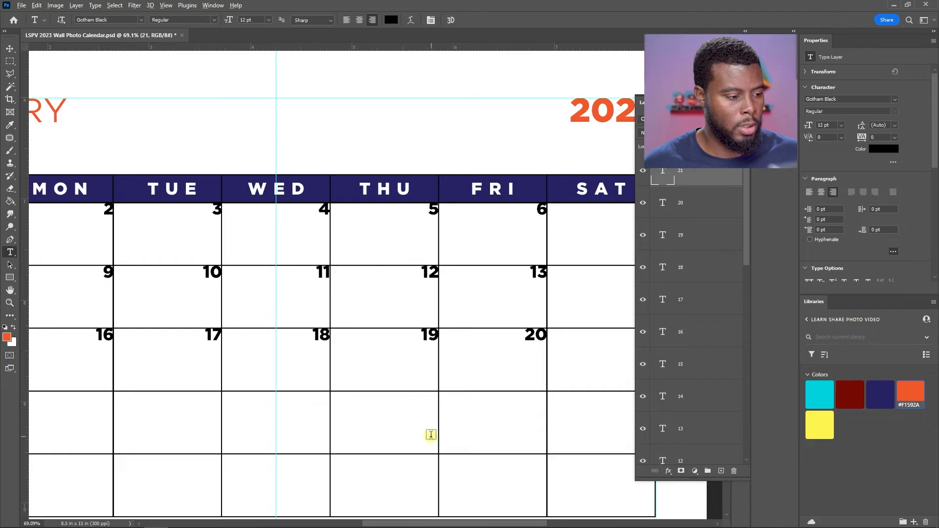
{"action": "scroll", "coordinate": [429, 436], "scroll_direction": "down", "scroll_amount": 1}
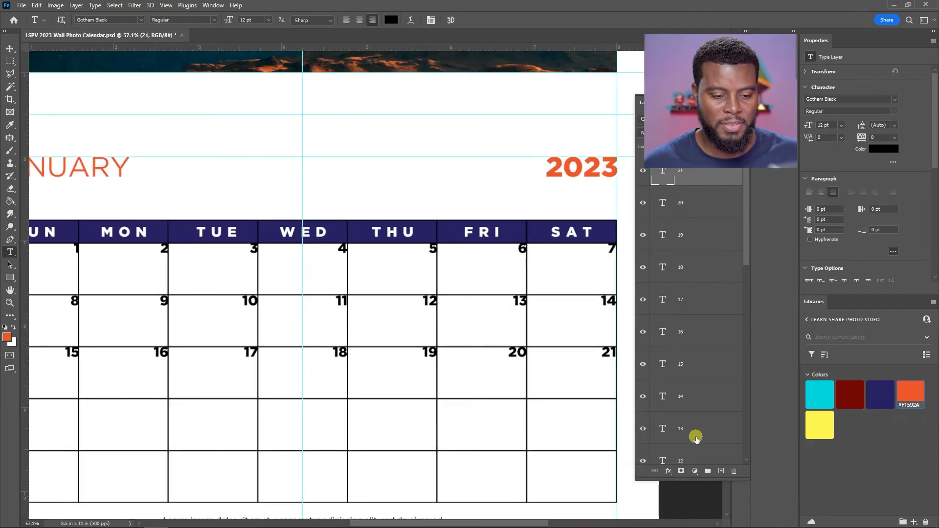
{"action": "left_click", "coordinate": [695, 363], "text": "shift"}
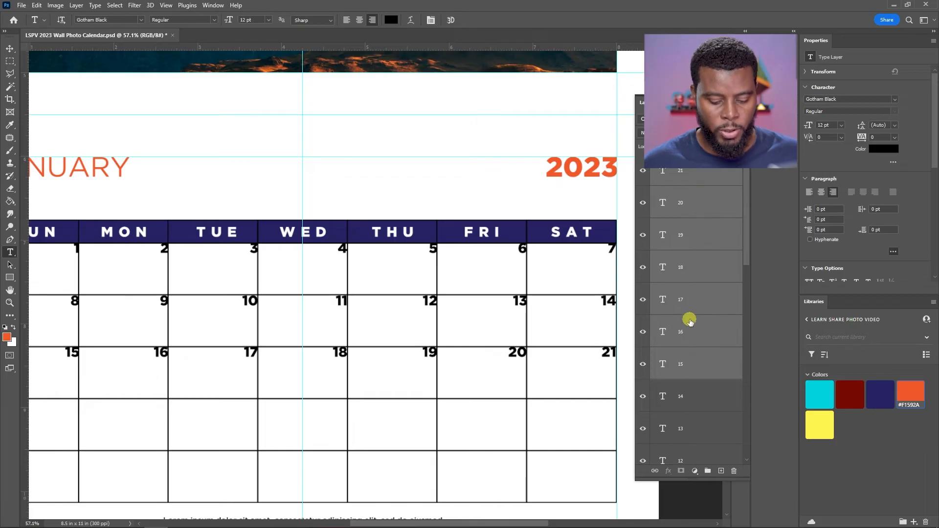
{"action": "key", "text": "ctrl+j"}
{"action": "key", "text": "v"}
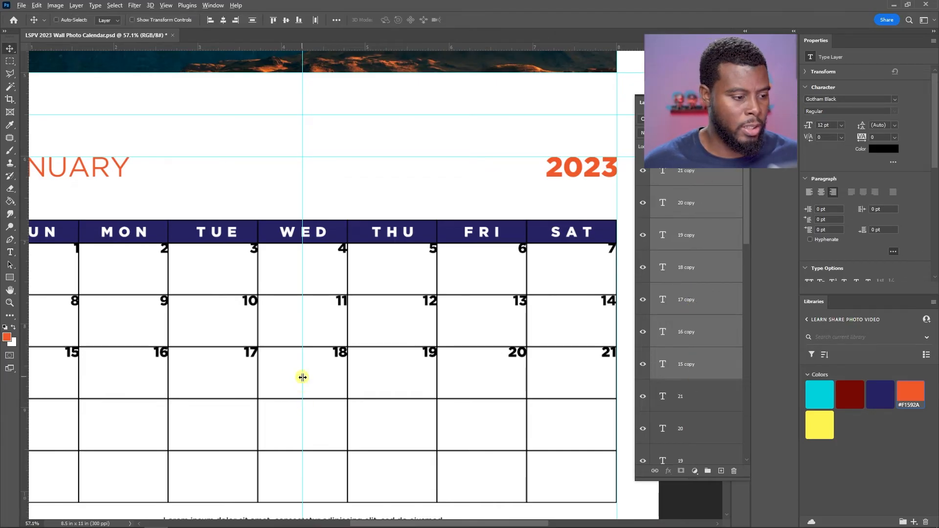
{"action": "scroll", "coordinate": [302, 377], "scroll_direction": "up", "scroll_amount": 1}
{"action": "left_click_drag", "start_coordinate": [338, 368], "coordinate": [336, 427]}
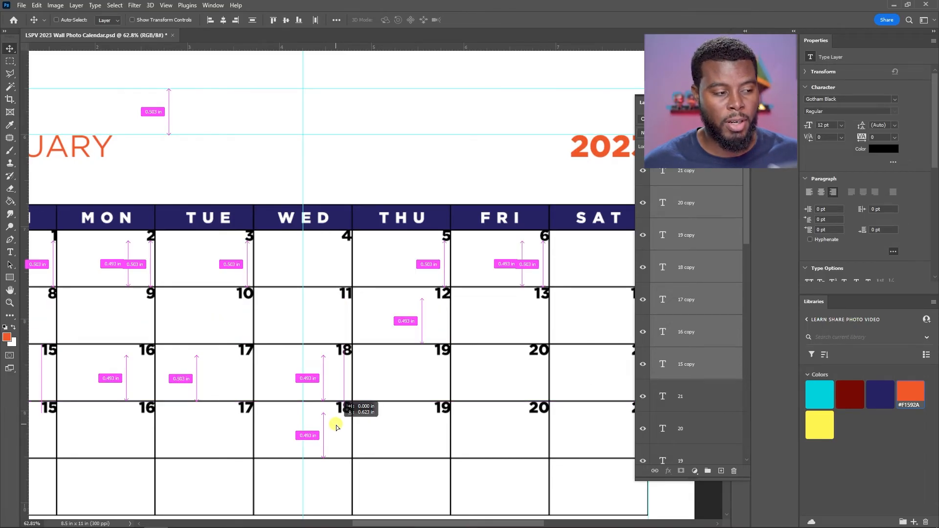
{"action": "left_click_drag", "start_coordinate": [335, 427], "coordinate": [330, 425]}
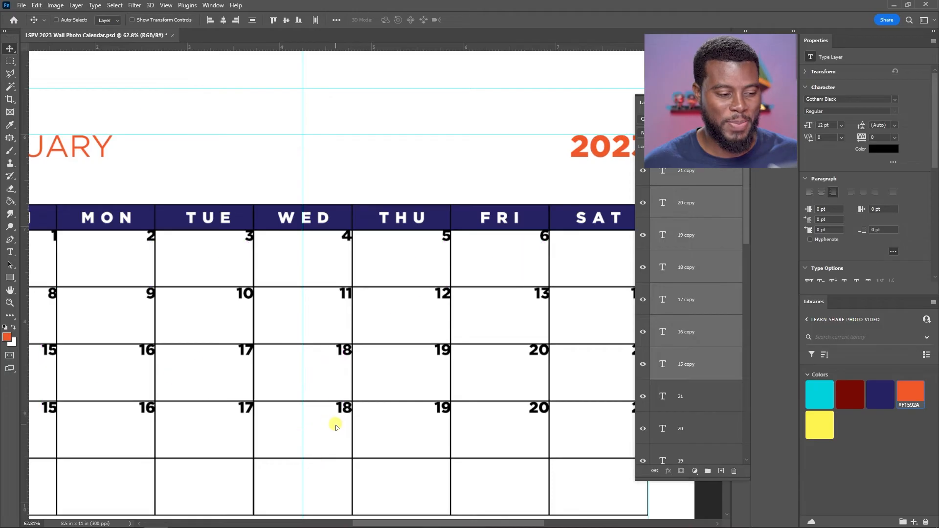
Change the fourth-row Sunday number to 22 and the fourth-row Monday number to 23.
{"action": "scroll", "coordinate": [328, 424], "scroll_direction": "left", "scroll_amount": 5}
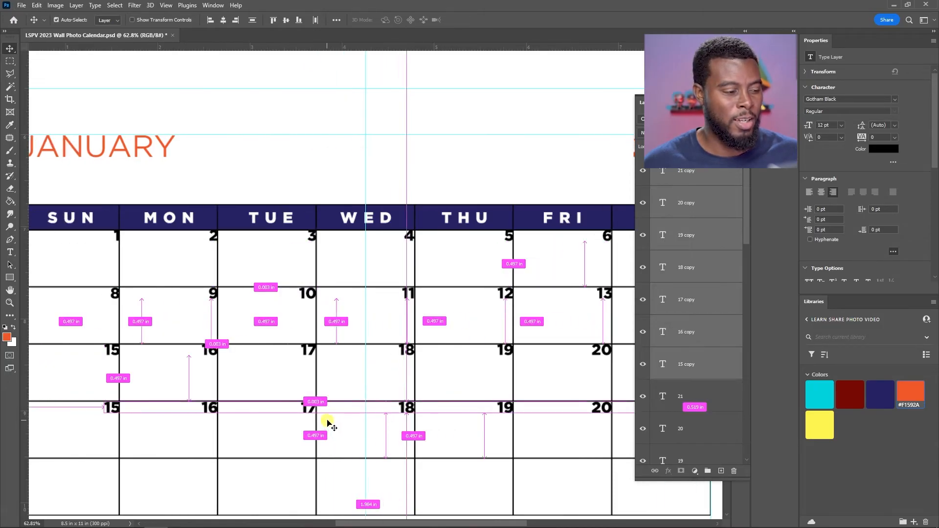
{"action": "scroll", "coordinate": [131, 428], "scroll_direction": "up", "scroll_amount": 2}
{"action": "double_click", "coordinate": [132, 398]}
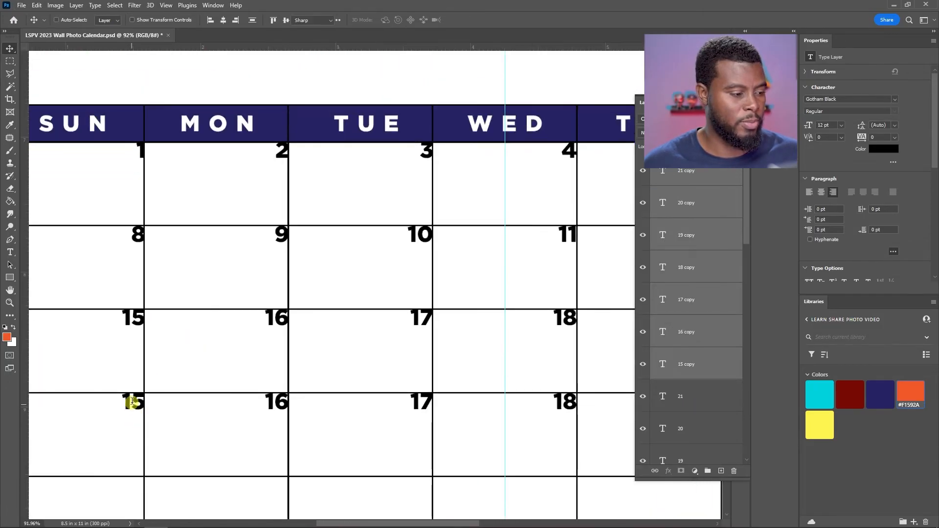
{"action": "type", "text": "22"}
{"action": "left_click", "coordinate": [182, 393]}
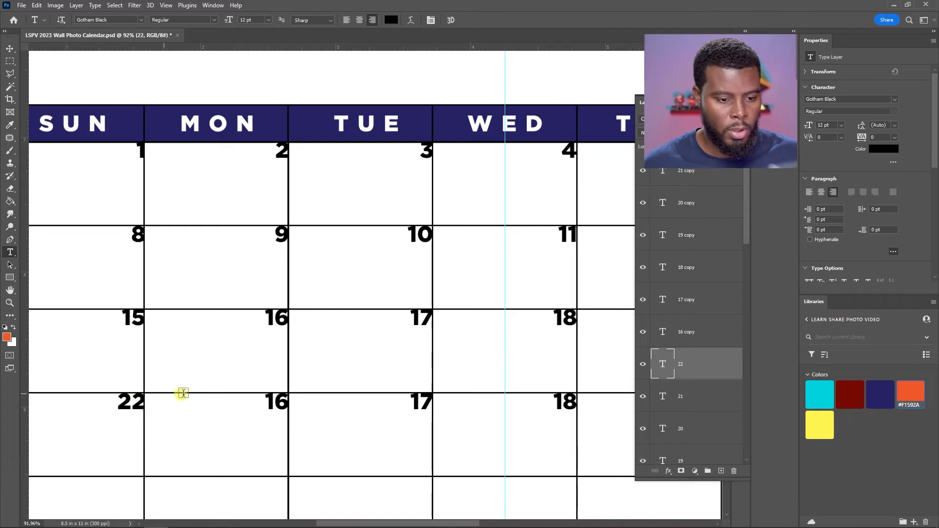
{"action": "double_click", "coordinate": [266, 399]}
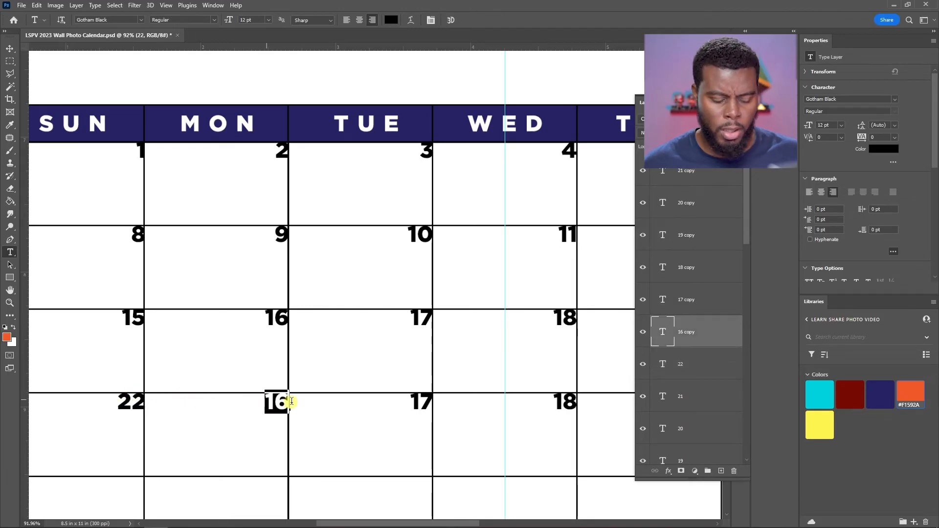
{"action": "type", "text": "23"}
{"action": "left_click", "coordinate": [306, 402]}
Change the fourth-row Tuesday number to 24 and the fourth-row Wednesday number to 25.
{"action": "scroll", "coordinate": [342, 399], "scroll_direction": "right", "scroll_amount": 2}
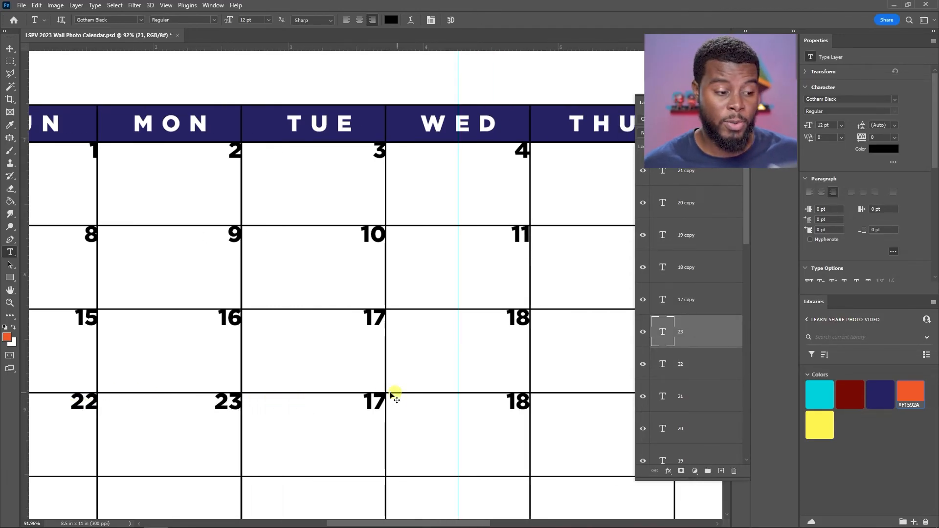
{"action": "double_click", "coordinate": [375, 402]}
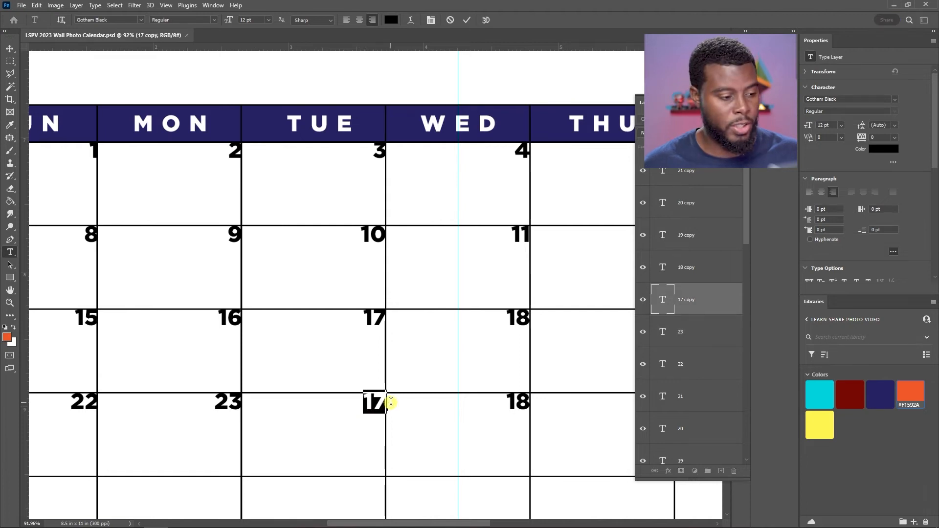
{"action": "type", "text": "24"}
{"action": "left_click", "coordinate": [391, 411]}
{"action": "scroll", "coordinate": [391, 411], "scroll_direction": "right", "scroll_amount": 2}
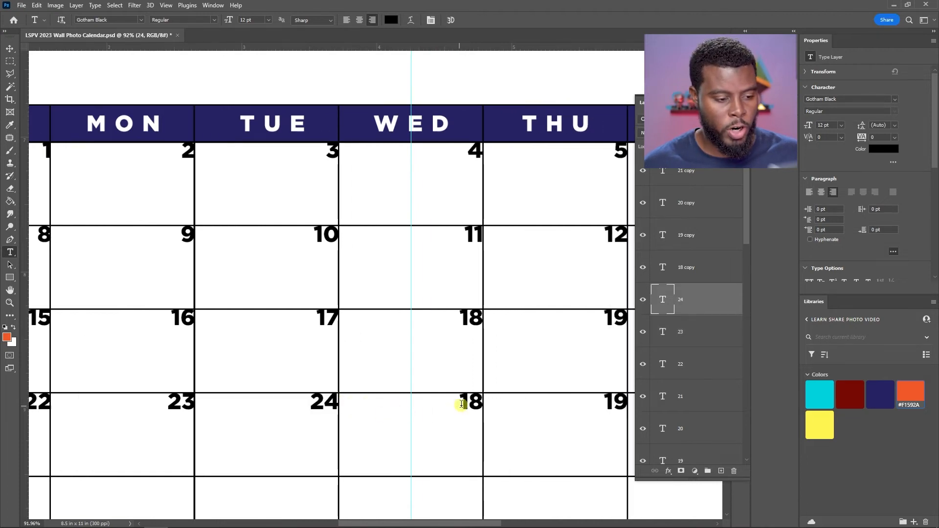
{"action": "double_click", "coordinate": [469, 402]}
{"action": "type", "text": "25"}
{"action": "left_click", "coordinate": [486, 405]}
Change the fourth-row Thursday, Friday and Saturday numbers to 26, 27 and 28.
{"action": "scroll", "coordinate": [482, 410], "scroll_direction": "right", "scroll_amount": 6}
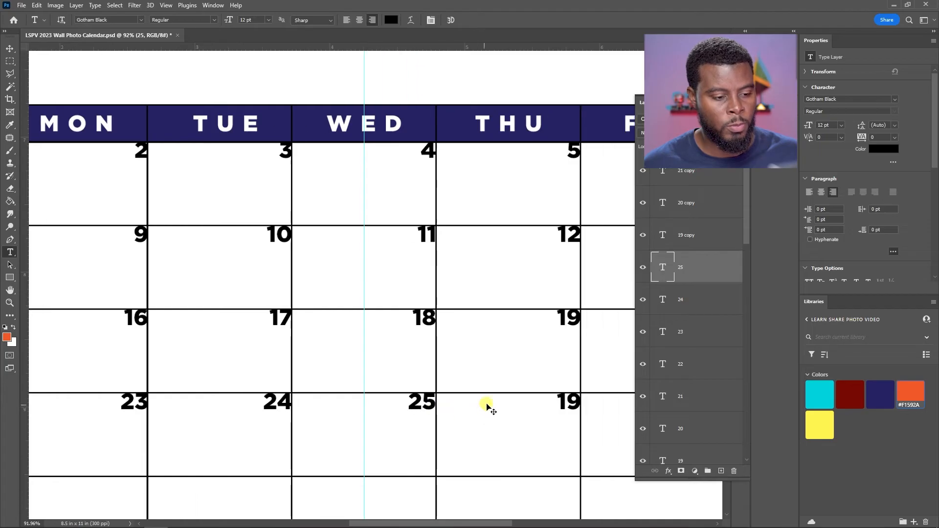
{"action": "scroll", "coordinate": [440, 409], "scroll_direction": "right", "scroll_amount": 4}
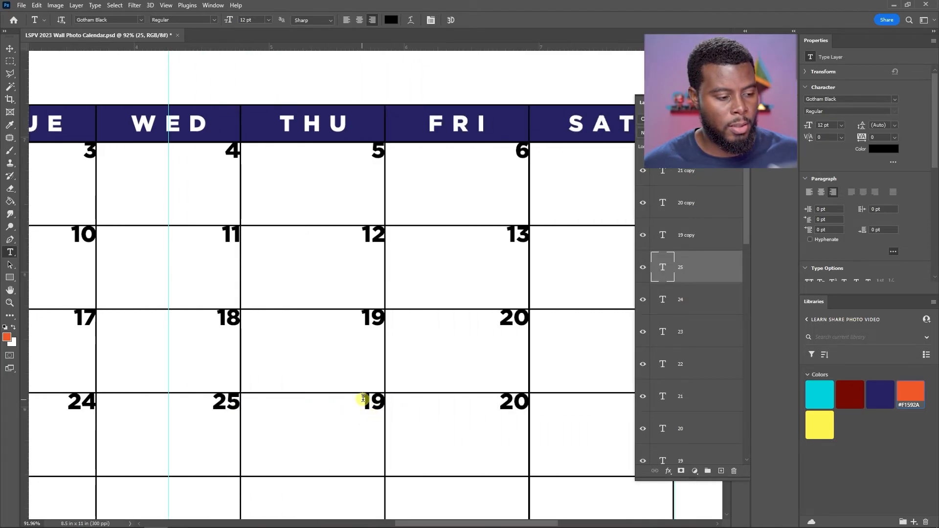
{"action": "double_click", "coordinate": [382, 402]}
{"action": "type", "text": "26"}
{"action": "left_click", "coordinate": [405, 423]}
{"action": "scroll", "coordinate": [404, 423], "scroll_direction": "right", "scroll_amount": 4}
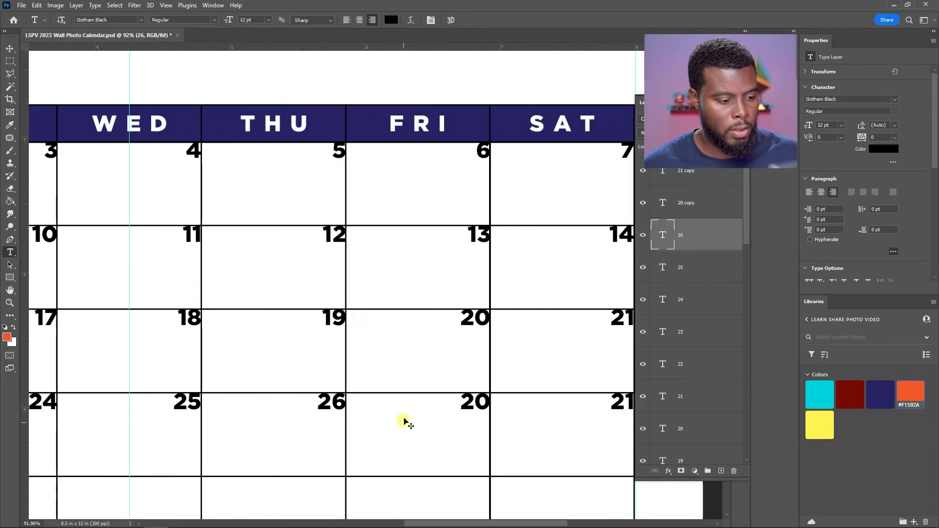
{"action": "double_click", "coordinate": [424, 401]}
{"action": "type", "text": "27"}
{"action": "double_click", "coordinate": [572, 403]}
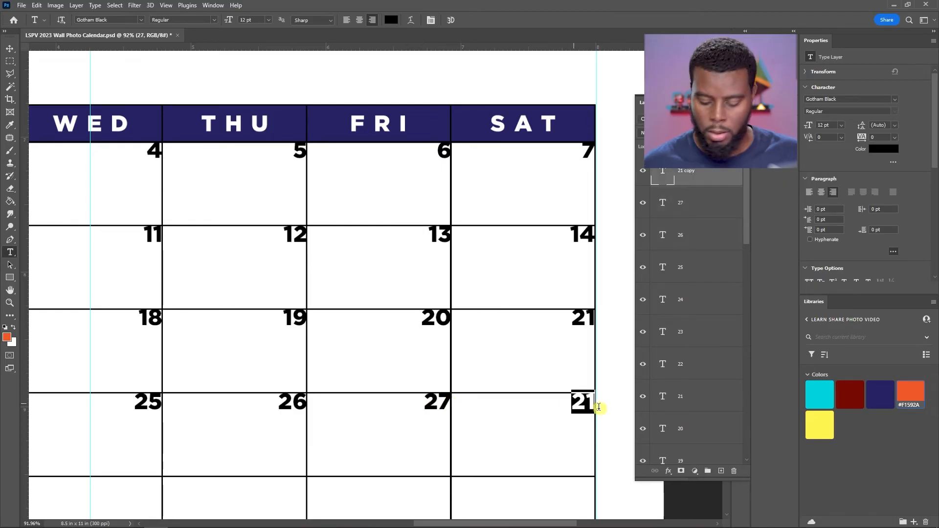
{"action": "type", "text": "28"}
{"action": "scroll", "coordinate": [567, 356], "scroll_direction": "down", "scroll_amount": 5}
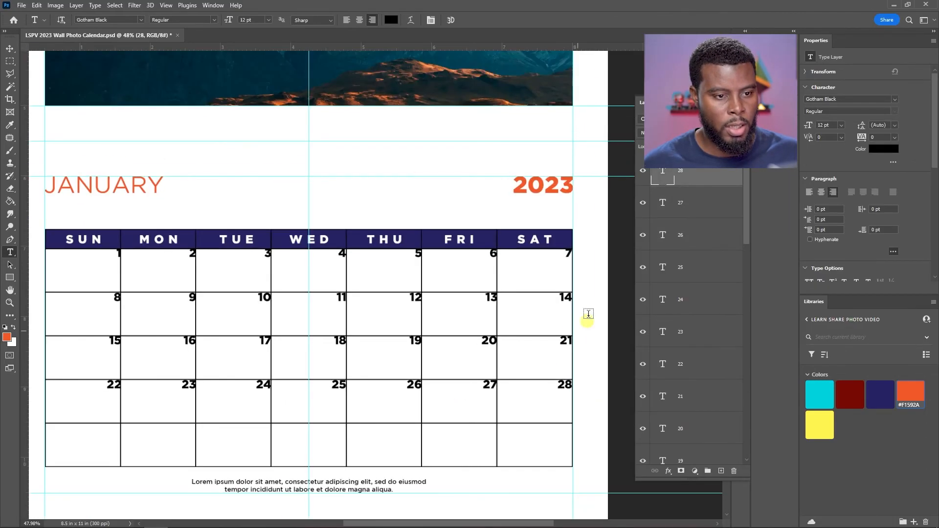
{"action": "left_click", "coordinate": [705, 366], "text": "shift"}
{"action": "key", "text": "ctrl+j"}
{"action": "key", "text": "ctrl+z"}
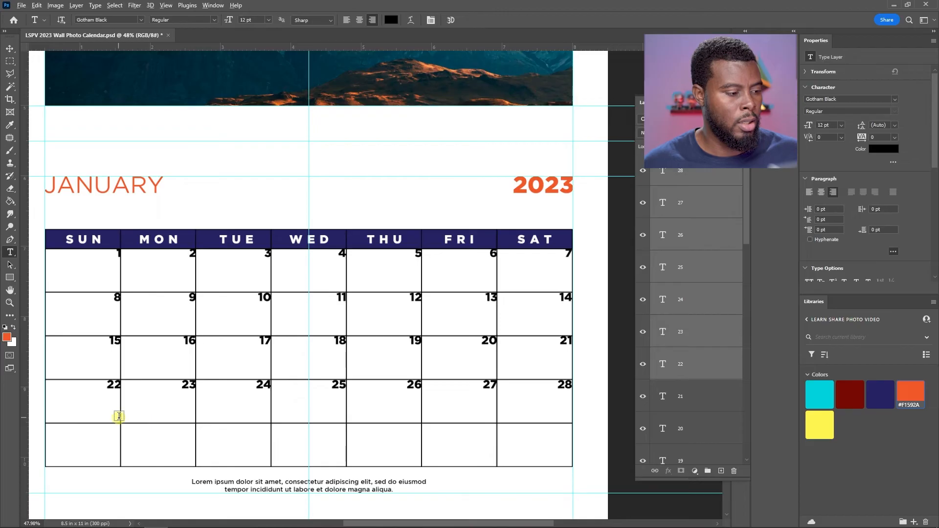
Duplicate the date number layers 22 through 24 and place the copies above layer 28 in the layer stack.
{"action": "scroll", "coordinate": [113, 410], "scroll_direction": "up", "scroll_amount": 2}
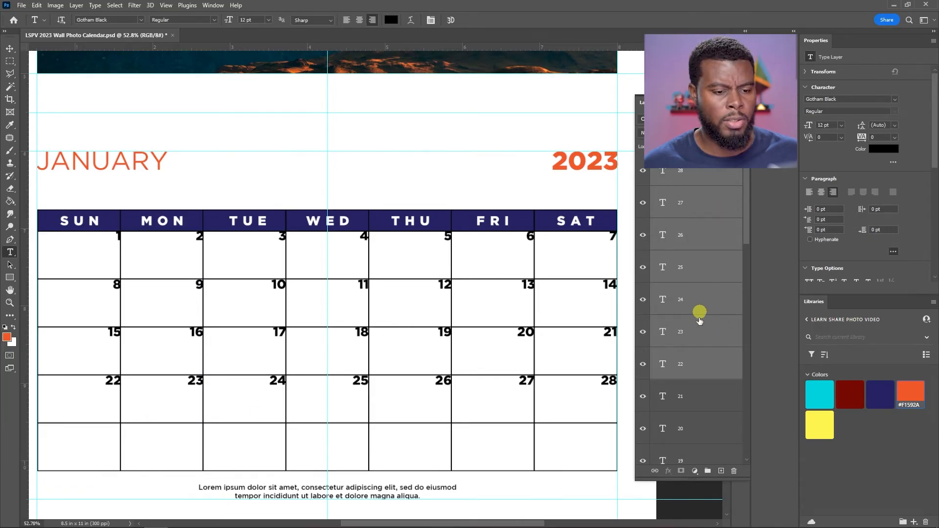
{"action": "left_click", "coordinate": [701, 364]}
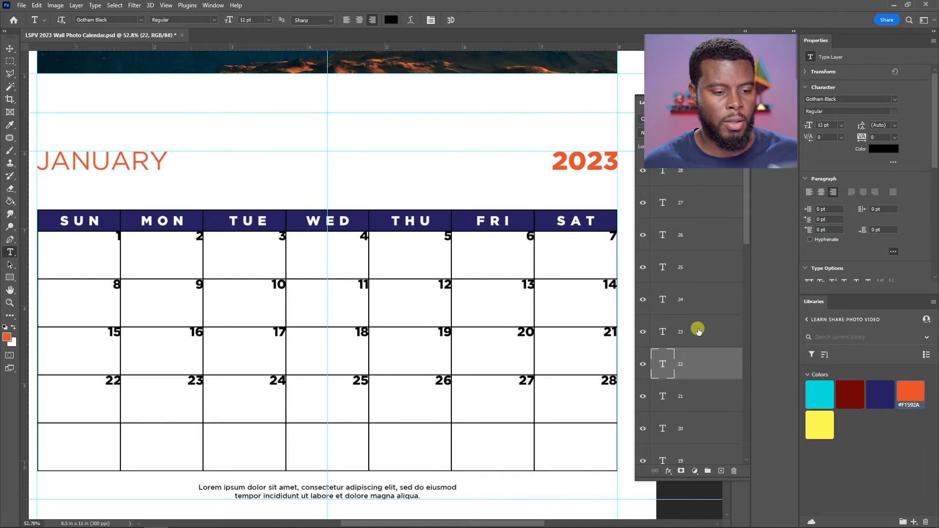
{"action": "left_click", "coordinate": [698, 302], "text": "shift"}
{"action": "key", "text": "ctrl+j"}
{"action": "left_click_drag", "start_coordinate": [703, 301], "coordinate": [702, 166]}
Move the copied date numbers 22, 23 and 24 down into the fifth-row Sunday, Monday and Tuesday cells.
{"action": "key", "text": "v"}
{"action": "scroll", "coordinate": [139, 414], "scroll_direction": "up", "scroll_amount": 5}
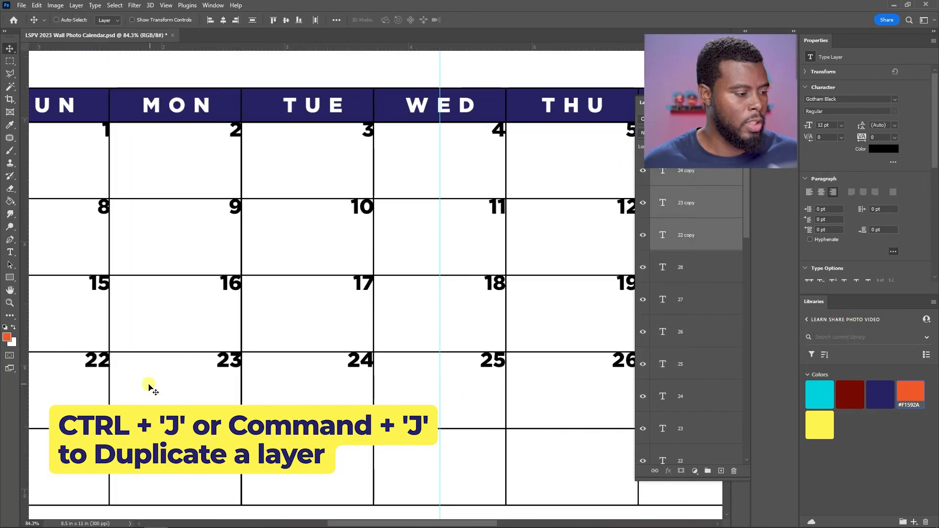
{"action": "scroll", "coordinate": [149, 386], "scroll_direction": "up", "scroll_amount": 2}
{"action": "left_click_drag", "start_coordinate": [159, 373], "coordinate": [163, 468]}
{"action": "key", "text": "t"}
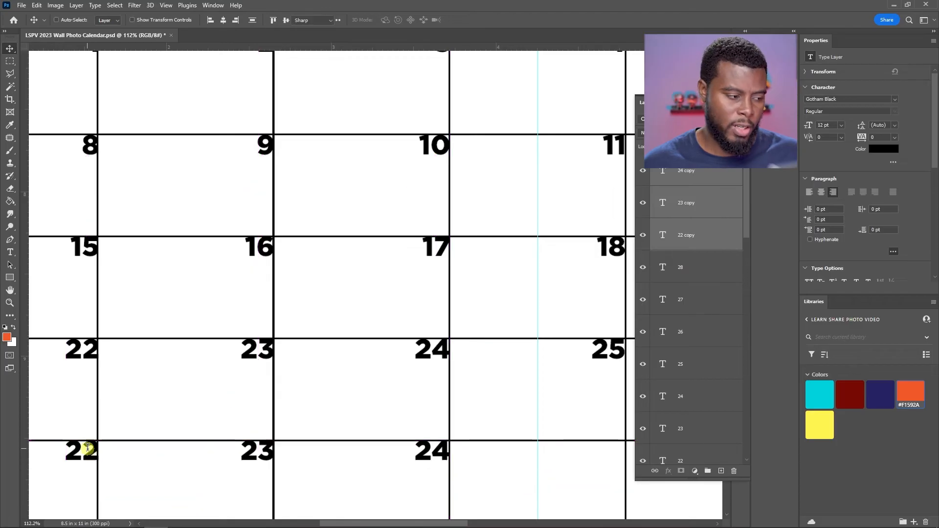
Change the fifth-row Sunday number to 29 and the fifth-row Monday number to 30.
{"action": "left_click_drag", "start_coordinate": [84, 451], "coordinate": [99, 449]}
{"action": "key", "text": "BackSpace"}
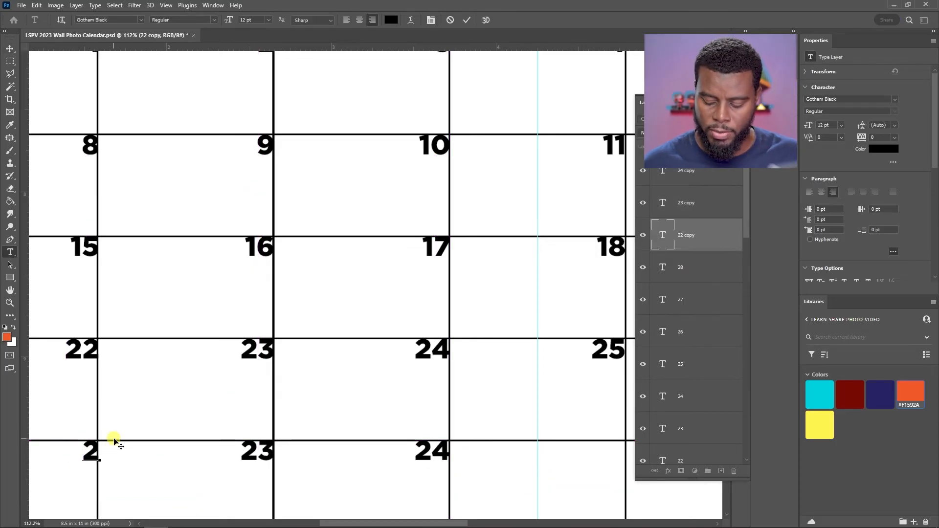
{"action": "type", "text": "9"}
{"action": "key", "text": "ctrl+Return"}
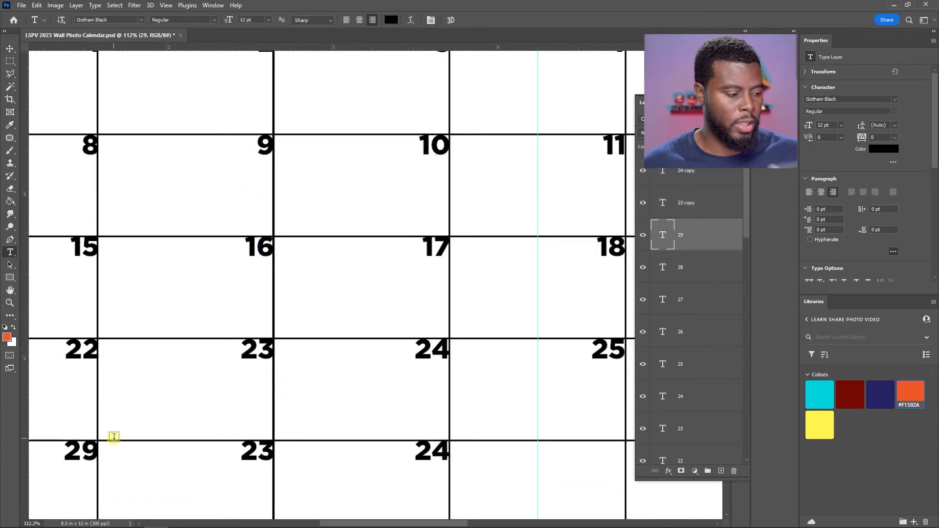
{"action": "left_click_drag", "start_coordinate": [245, 447], "coordinate": [300, 444]}
{"action": "type", "text": "90"}
{"action": "key", "text": "ctrl+Return"}
{"action": "left_click", "coordinate": [247, 449]}
{"action": "type", "text": "3"}
{"action": "key", "text": "ctrl+Return"}
Change the fifth-row Tuesday number to 31.
{"action": "left_click_drag", "start_coordinate": [416, 449], "coordinate": [472, 448]}
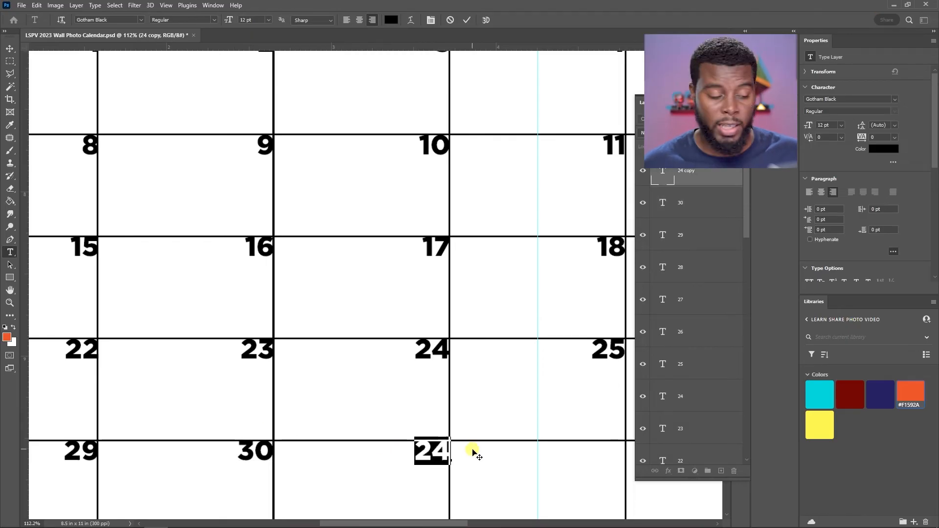
{"action": "type", "text": "31"}
{"action": "key", "text": "ctrl+Return"}
{"action": "key", "text": "v"}
Look over the whole January date grid, from the weekday header to the footer text.
{"action": "scroll", "coordinate": [556, 197], "scroll_direction": "down", "scroll_amount": 2}
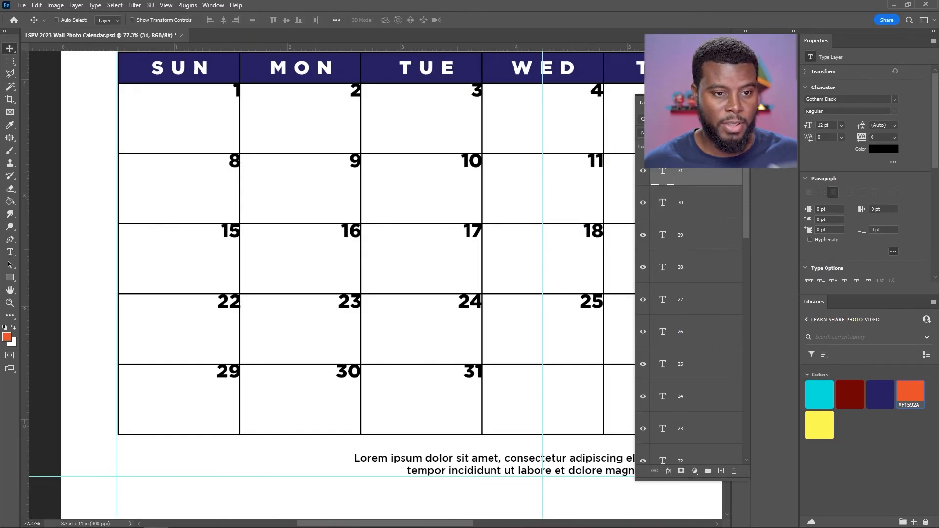
{"action": "key", "text": "F7"}
{"action": "scroll", "coordinate": [444, 220], "scroll_direction": "right", "scroll_amount": 1}
{"action": "scroll", "coordinate": [444, 220], "scroll_direction": "down", "scroll_amount": 1}
{"action": "scroll", "coordinate": [445, 219], "scroll_direction": "right", "scroll_amount": 1}
{"action": "scroll", "coordinate": [445, 219], "scroll_direction": "right", "scroll_amount": 2}
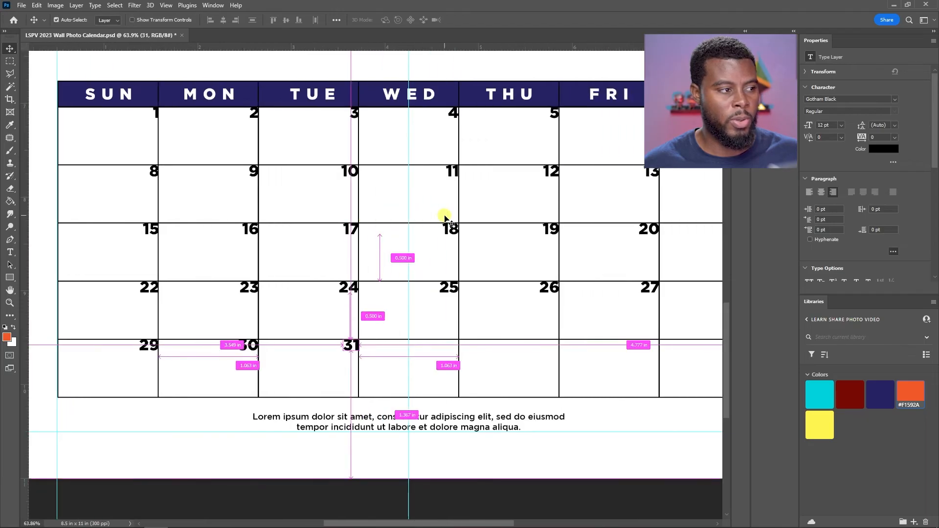
{"action": "scroll", "coordinate": [444, 219], "scroll_direction": "down", "scroll_amount": 1}
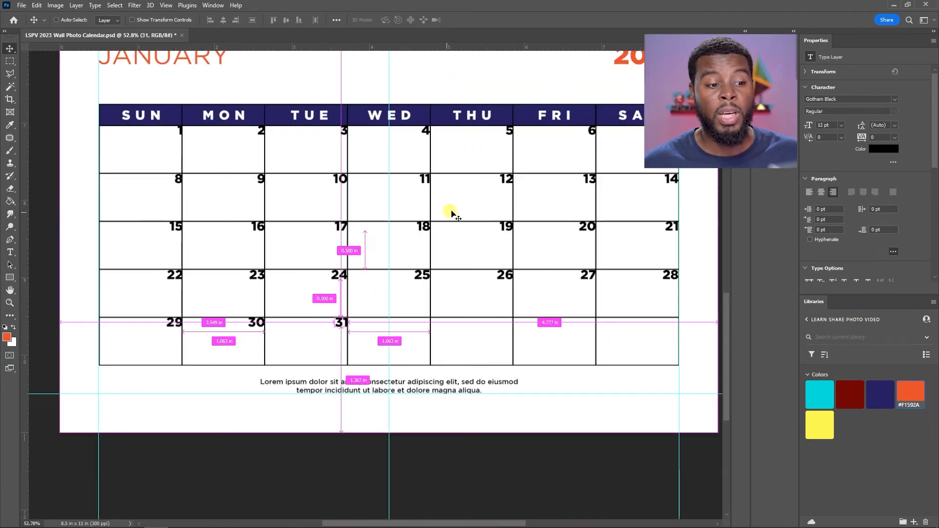
{"action": "scroll", "coordinate": [453, 210], "scroll_direction": "up", "scroll_amount": 1}
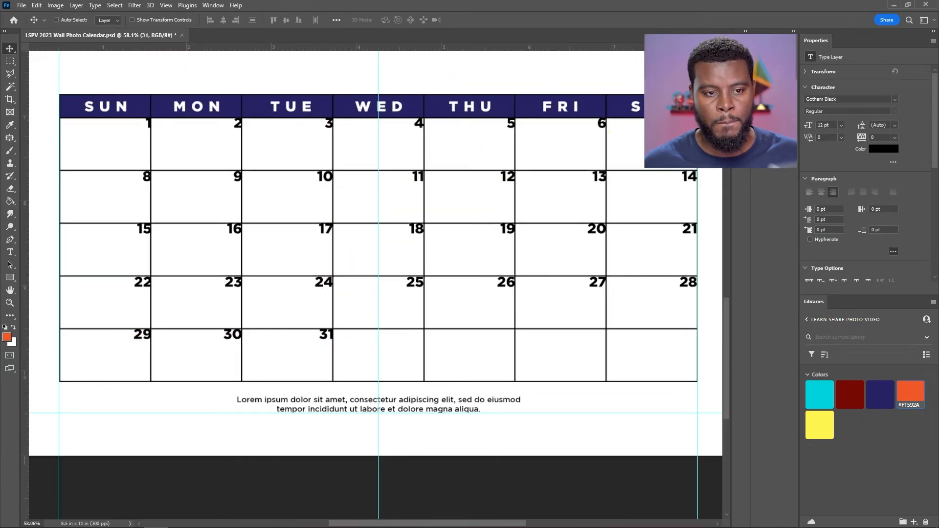
Group the date number layers 1 through 31 and name the group Date Numbers.
{"action": "key", "text": "F7"}
{"action": "scroll", "coordinate": [709, 183], "scroll_direction": "down", "scroll_amount": 5}
{"action": "scroll", "coordinate": [710, 194], "scroll_direction": "up", "scroll_amount": 1}
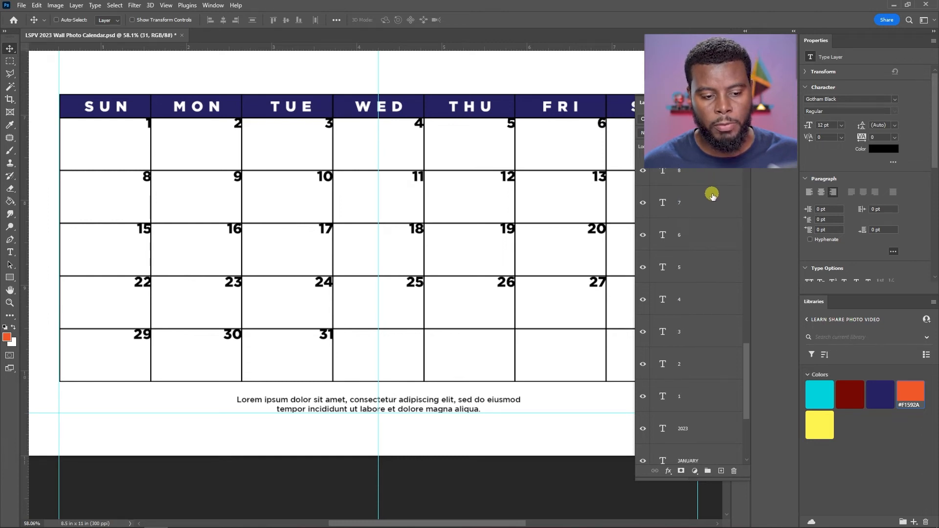
{"action": "left_click", "coordinate": [696, 395], "text": "shift"}
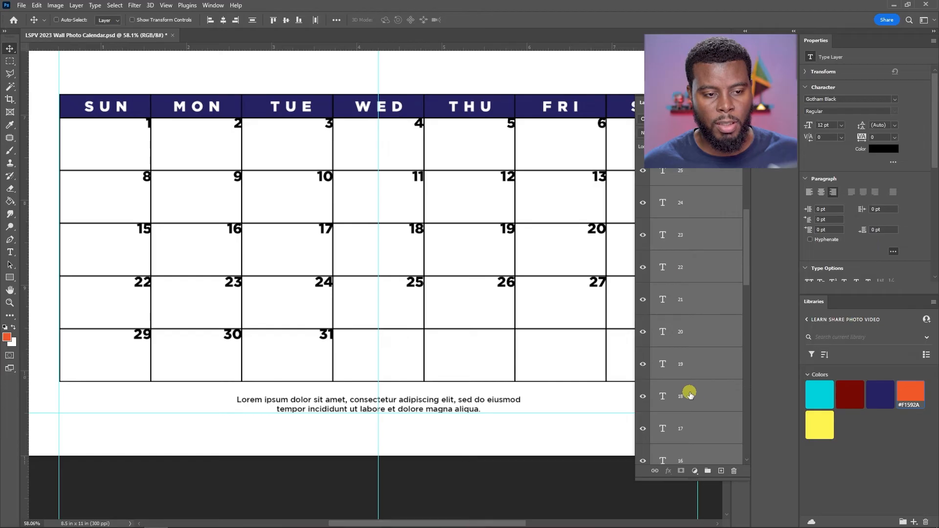
{"action": "key", "text": "ctrl+g"}
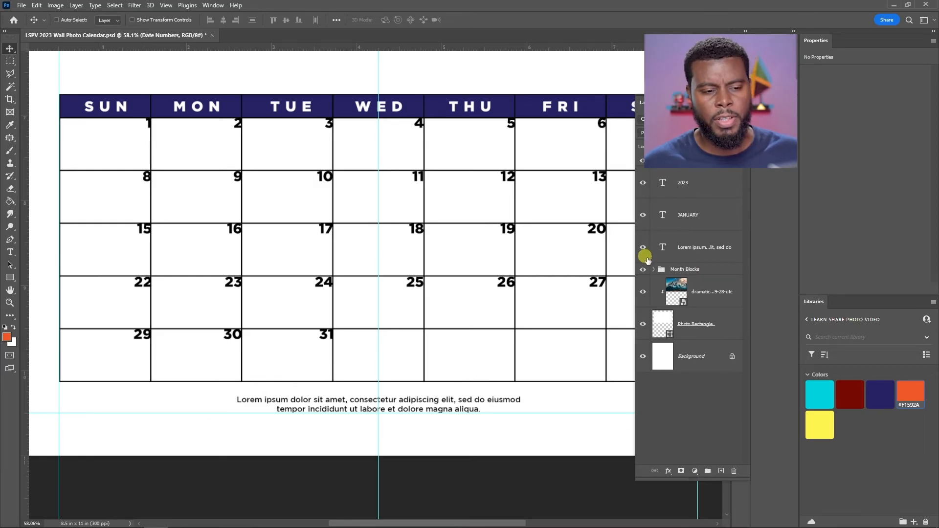
Check the week groups inside the Month Blocks group and save the calendar document.
{"action": "left_click", "coordinate": [653, 269]}
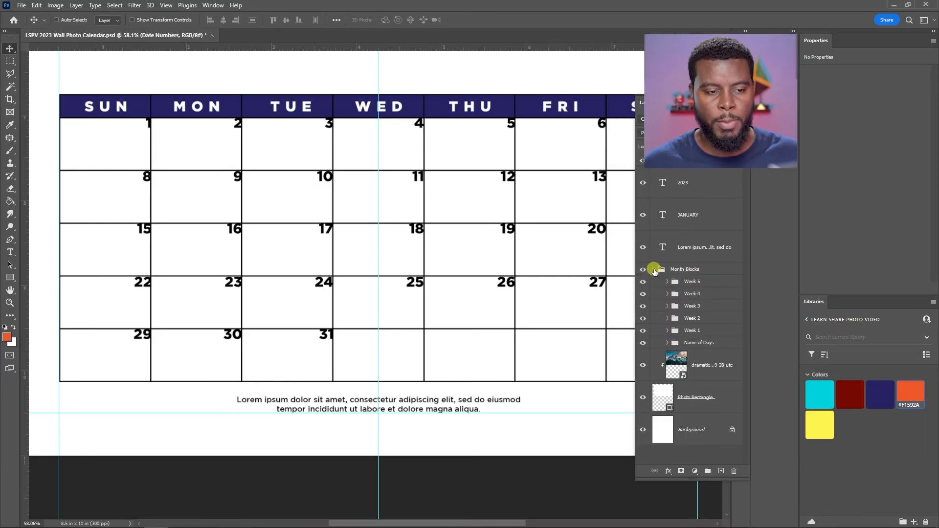
{"action": "left_click", "coordinate": [654, 270]}
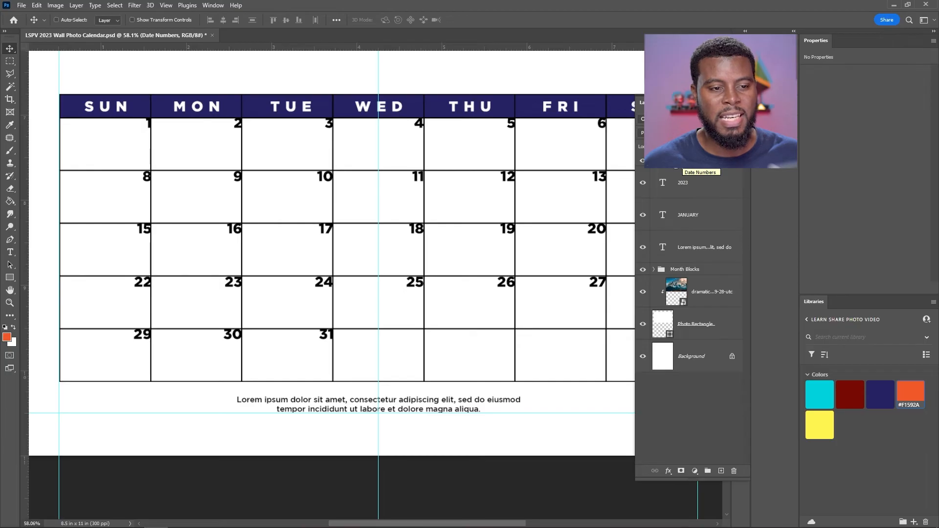
{"action": "key", "text": "ctrl+s"}
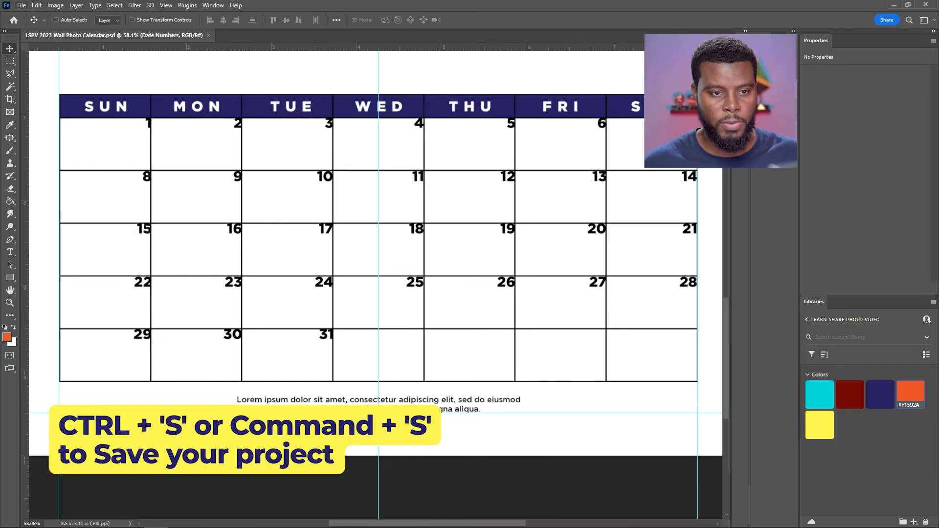
Nudge the Date Numbers group 30 pixels down and 30 pixels left so the numbers sit inside their cells.
{"action": "scroll", "coordinate": [546, 126], "scroll_direction": "down", "scroll_amount": 1}
{"action": "scroll", "coordinate": [541, 129], "scroll_direction": "right", "scroll_amount": 2}
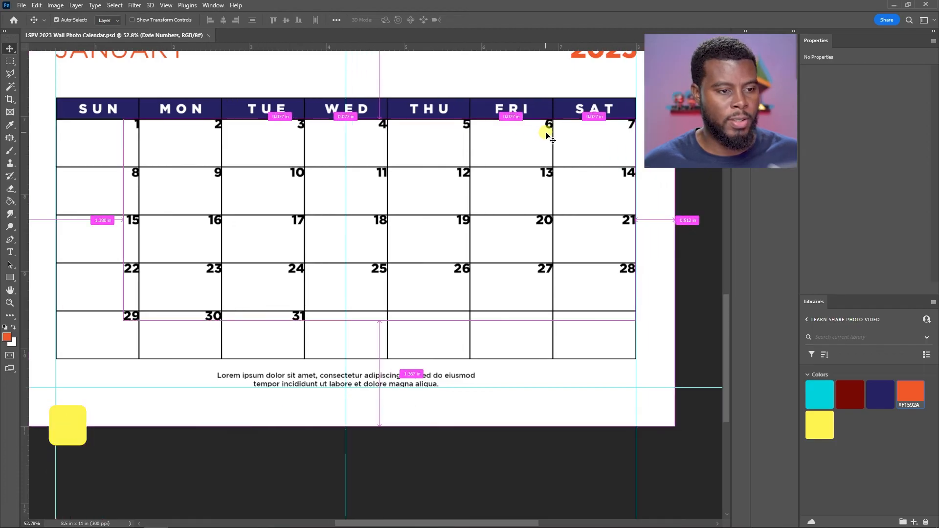
{"action": "left_click", "coordinate": [771, 102]}
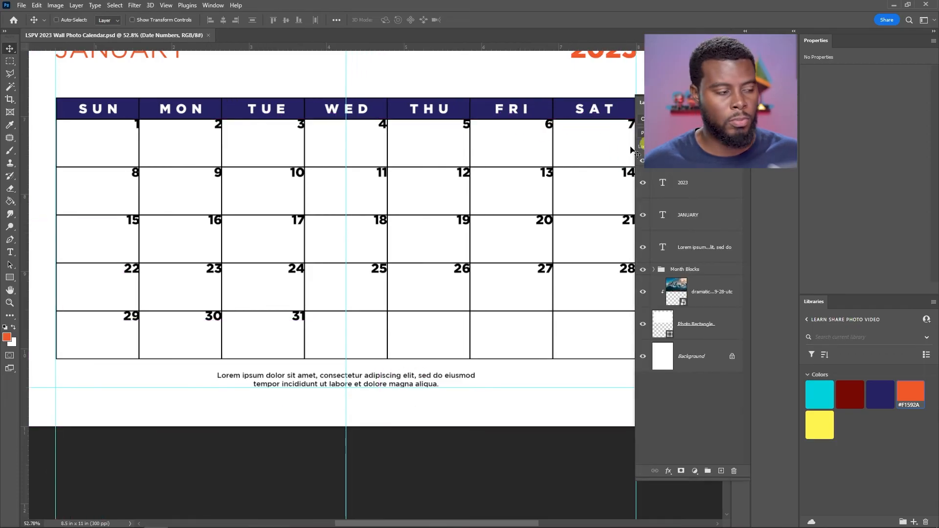
{"action": "scroll", "coordinate": [513, 153], "scroll_direction": "right", "scroll_amount": 2}
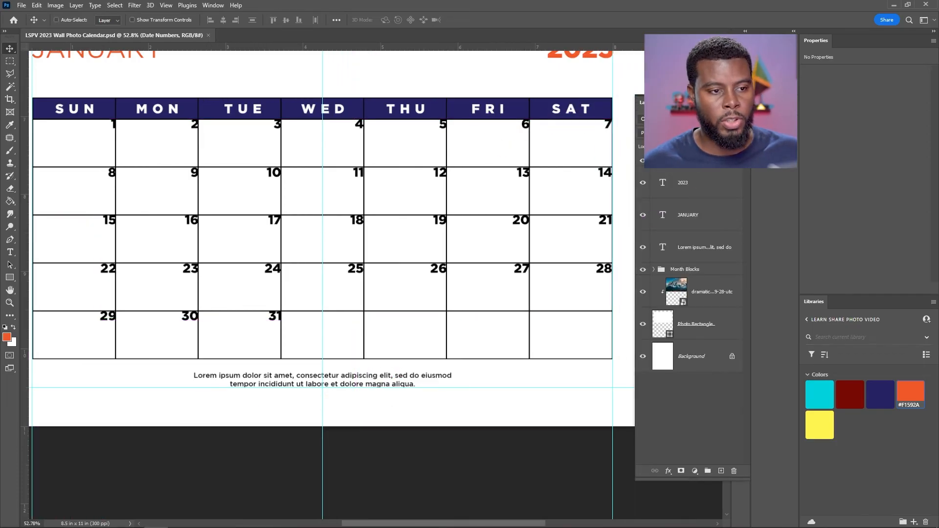
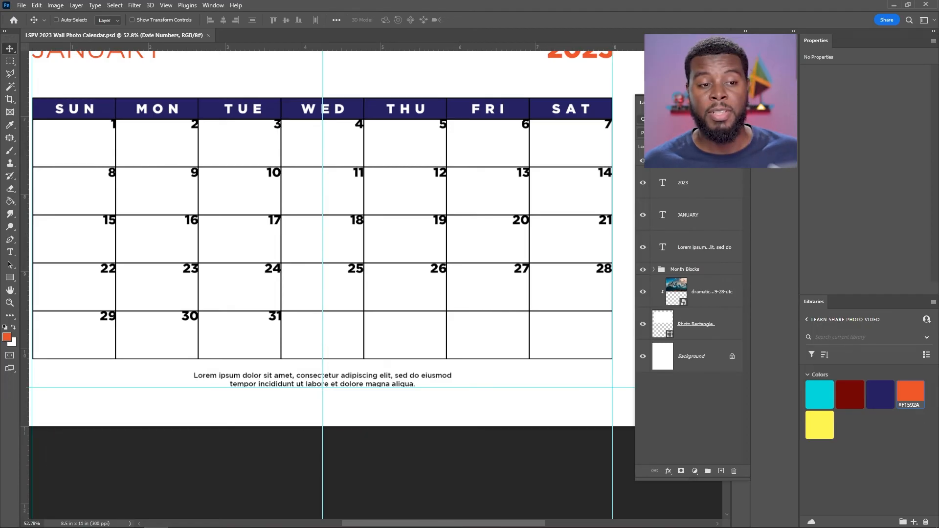
{"action": "key", "text": "shift+Down"}
{"action": "key", "text": "shift+Down"}
{"action": "key", "text": "shift+Down"}
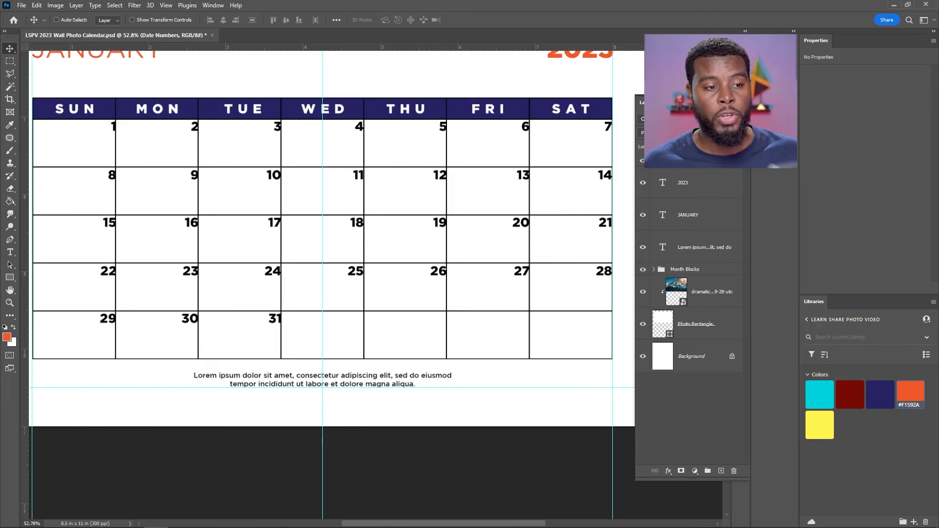
{"action": "key", "text": "shift+Left"}
{"action": "key", "text": "shift+Left"}
{"action": "key", "text": "shift+Left"}
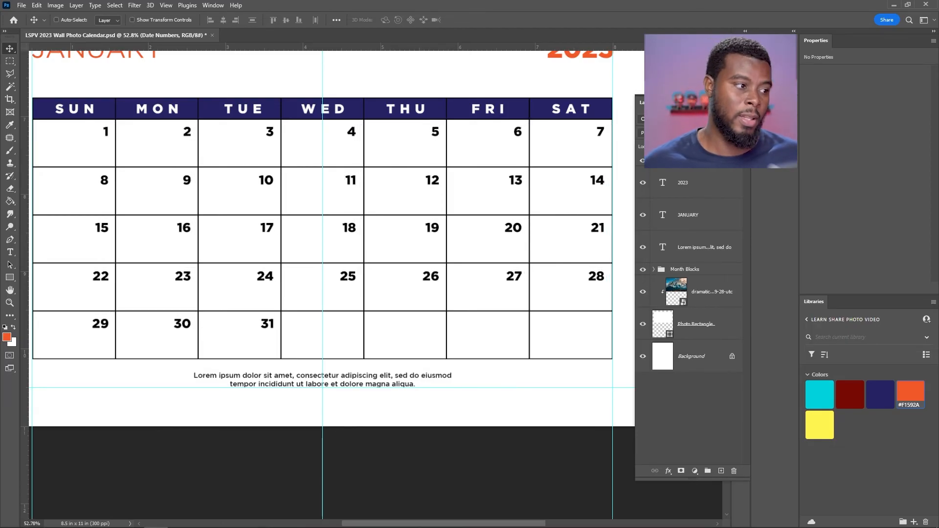
Review the full calendar page, from the mountain photo down to the date grid and footer text.
{"action": "scroll", "coordinate": [425, 221], "scroll_direction": "down", "scroll_amount": 3}
{"action": "scroll", "coordinate": [468, 193], "scroll_direction": "up", "scroll_amount": 1}
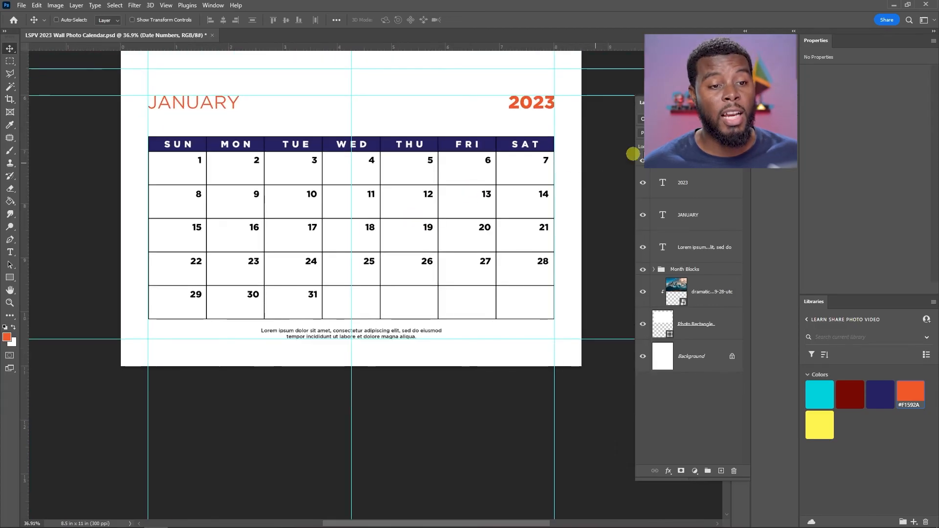
{"action": "left_click", "coordinate": [736, 102]}
{"action": "scroll", "coordinate": [485, 201], "scroll_direction": "down", "scroll_amount": 3}
{"action": "scroll", "coordinate": [462, 189], "scroll_direction": "down", "scroll_amount": 2}
{"action": "scroll", "coordinate": [460, 191], "scroll_direction": "up", "scroll_amount": 3}
{"action": "scroll", "coordinate": [459, 190], "scroll_direction": "up", "scroll_amount": 5}
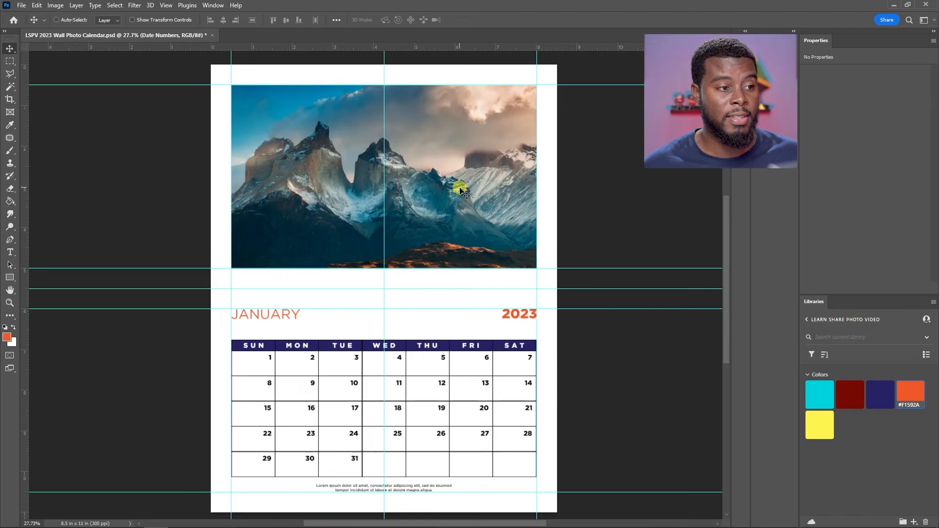
{"action": "key", "text": "ctrl"}
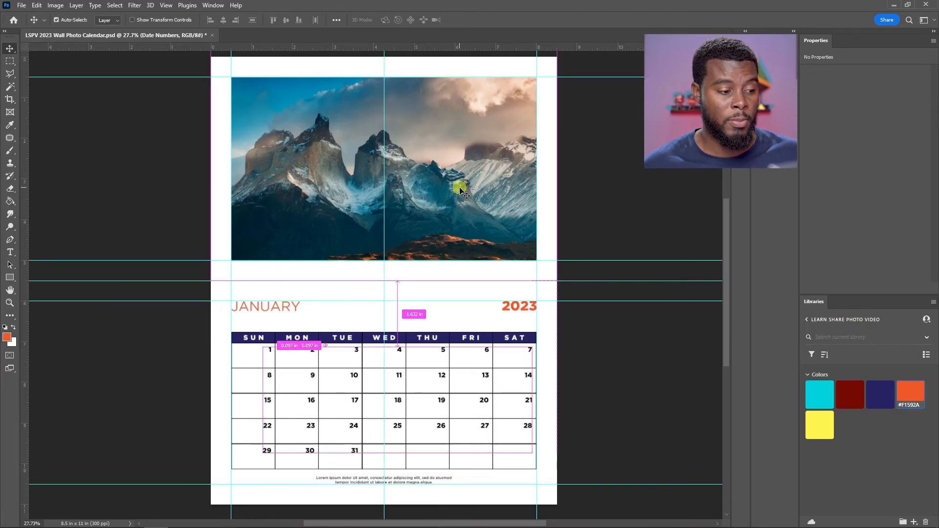
{"action": "scroll", "coordinate": [460, 190], "scroll_direction": "right", "scroll_amount": 5}
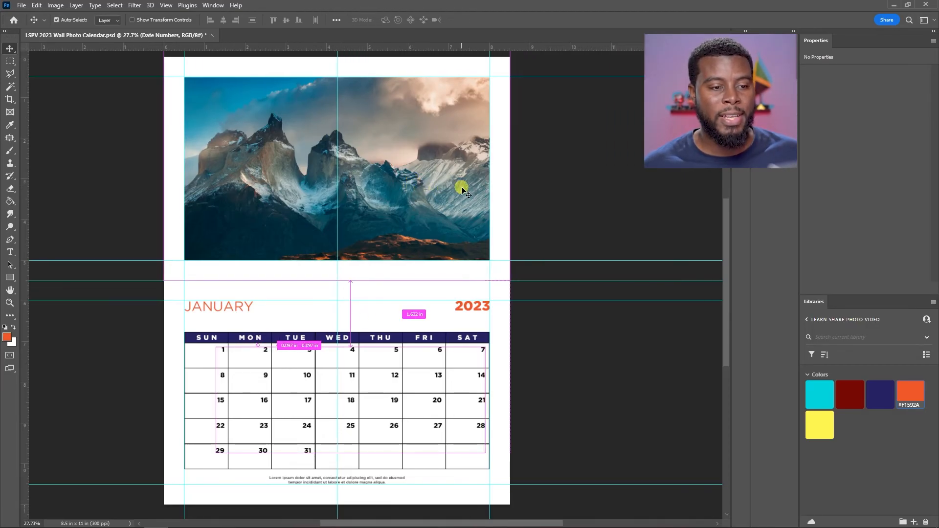
Expand the Date Numbers group and select all its text layers from 31 down to 1.
{"action": "left_click", "coordinate": [793, 31]}
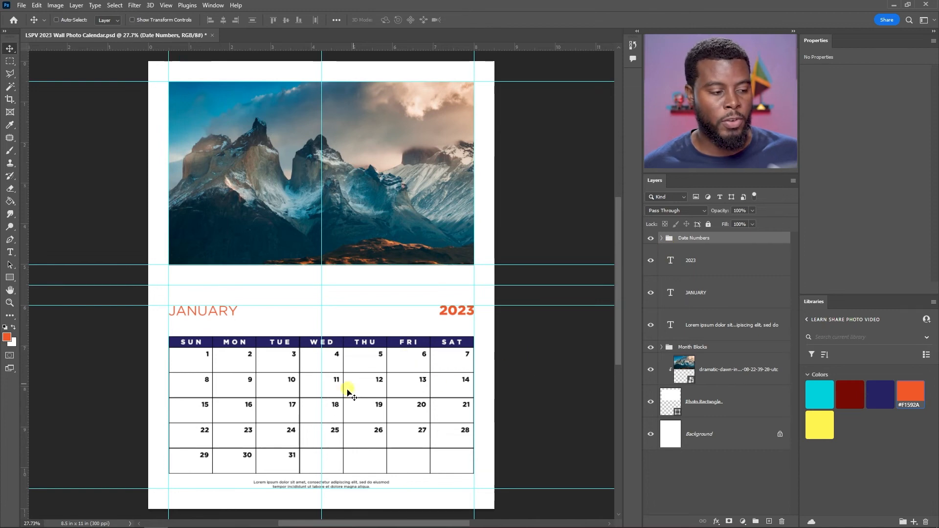
{"action": "scroll", "coordinate": [288, 397], "scroll_direction": "up", "scroll_amount": 3}
{"action": "scroll", "coordinate": [318, 366], "scroll_direction": "down", "scroll_amount": 2}
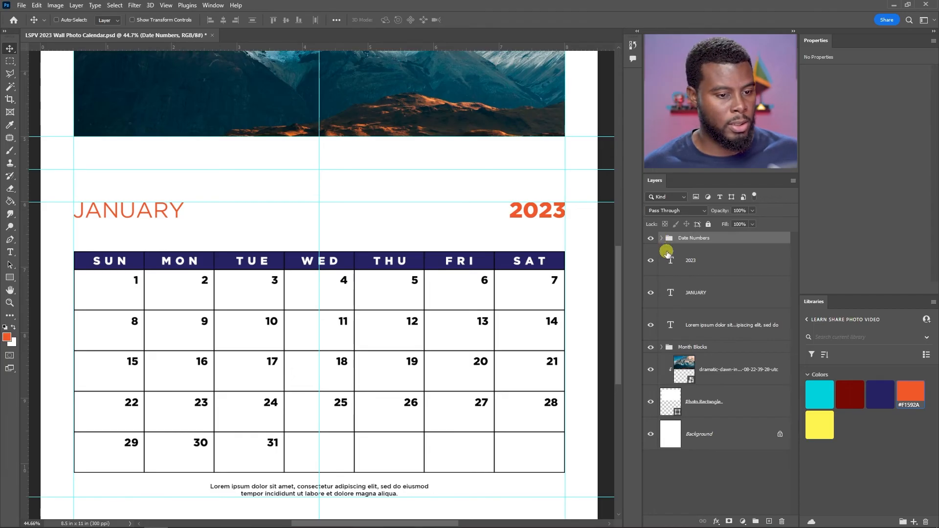
{"action": "left_click", "coordinate": [661, 239]}
{"action": "left_click", "coordinate": [661, 239]}
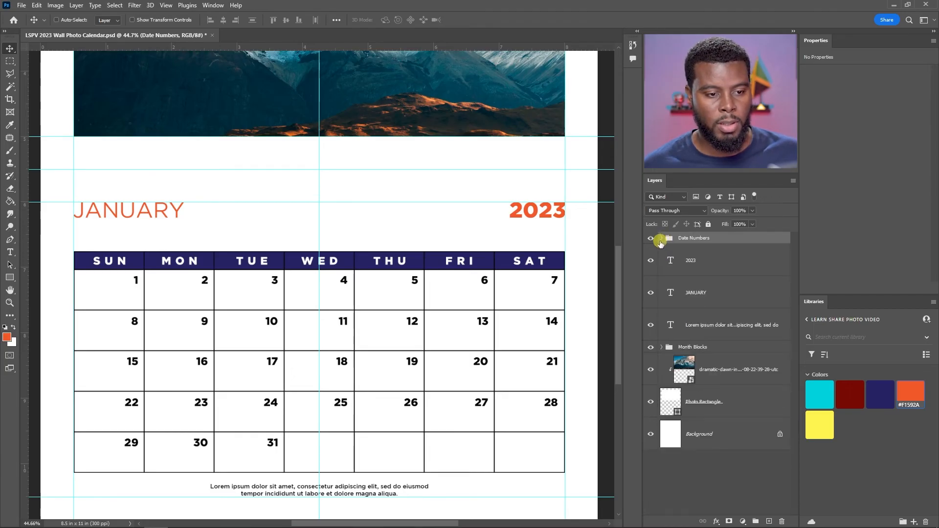
{"action": "left_click", "coordinate": [660, 239]}
{"action": "left_click", "coordinate": [727, 263]}
{"action": "scroll", "coordinate": [728, 272], "scroll_direction": "down", "scroll_amount": 5}
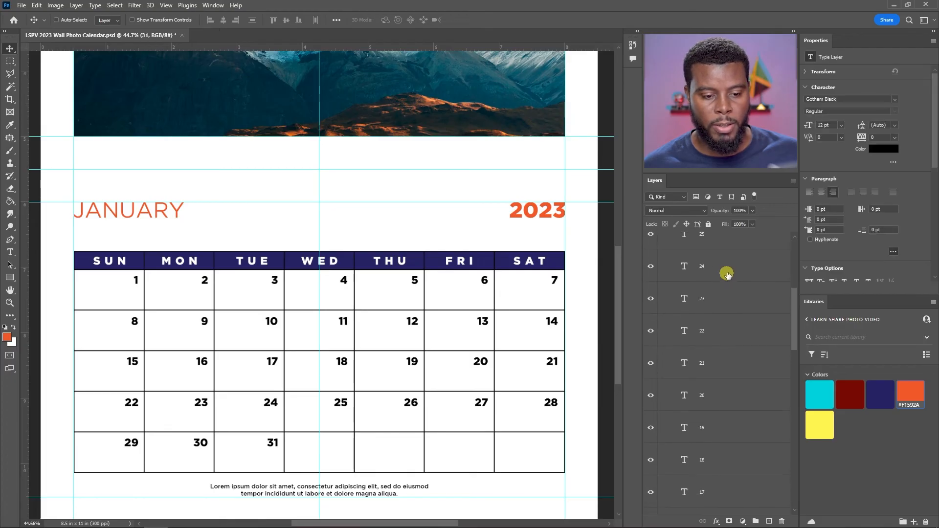
{"action": "scroll", "coordinate": [732, 281], "scroll_direction": "down", "scroll_amount": 5}
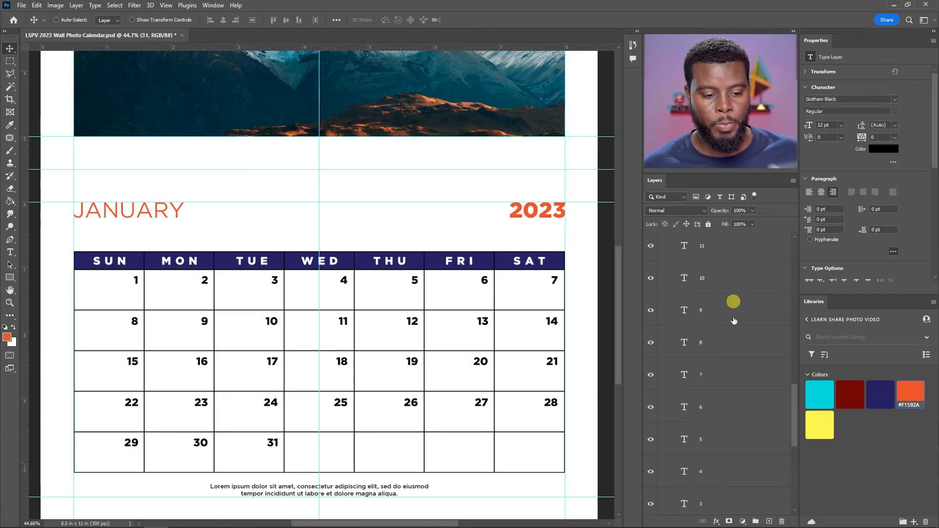
{"action": "left_click", "coordinate": [748, 401], "text": "shift"}
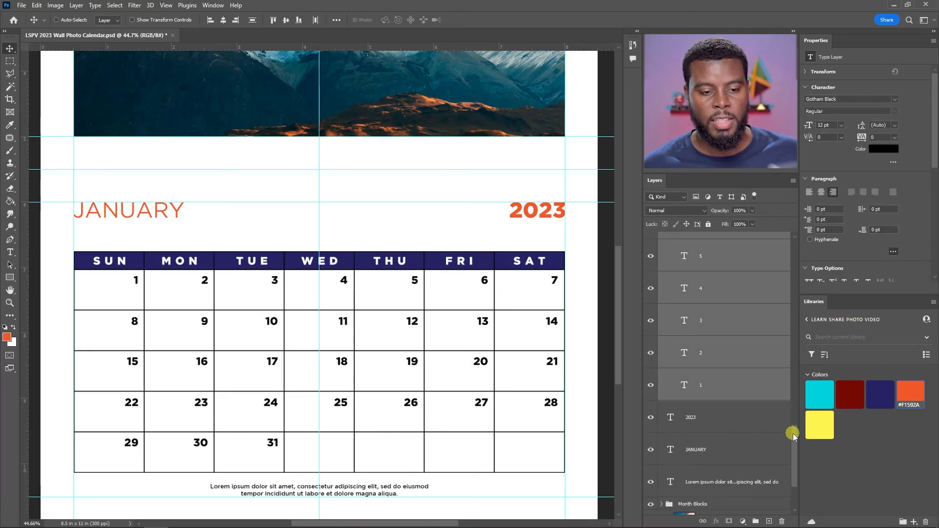
{"action": "left_click_drag", "start_coordinate": [795, 432], "coordinate": [792, 236]}
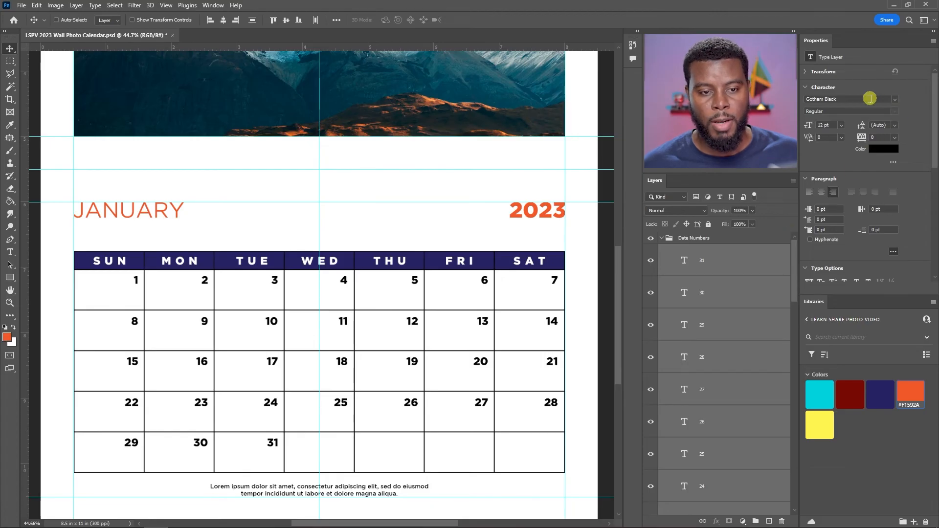
Compare Gotham weights on the selected date numbers, apply the lighter one, and collapse the Date Numbers group.
{"action": "type", "text": "gotham"}
{"action": "key", "text": "Down"}
{"action": "key", "text": "Down"}
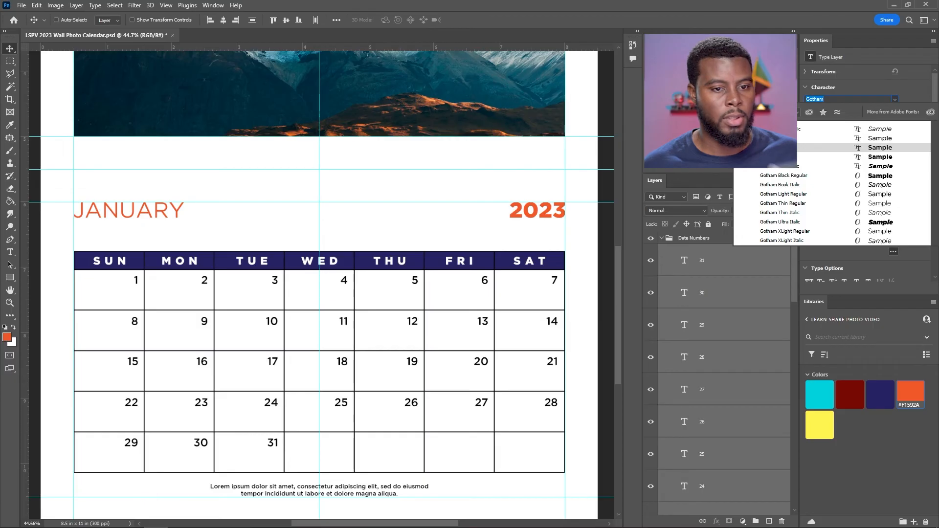
{"action": "key", "text": "Up"}
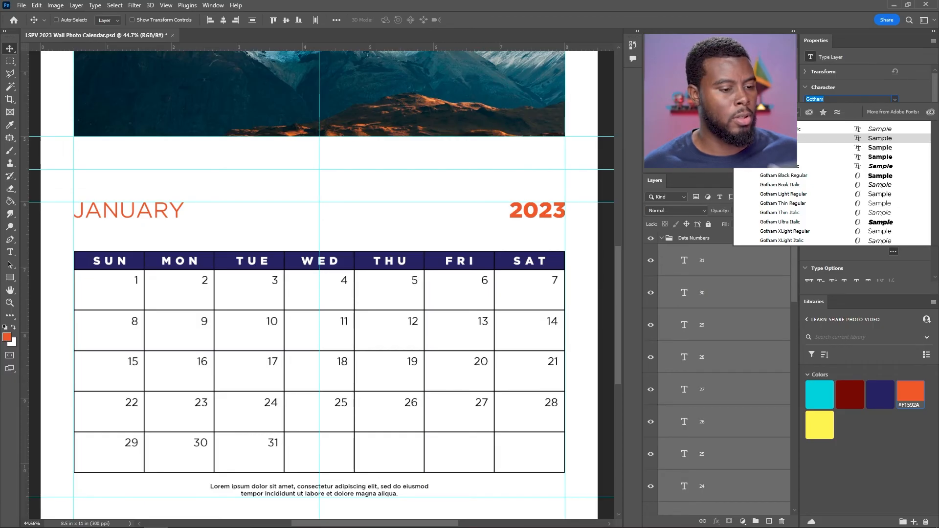
{"action": "key", "text": "Down"}
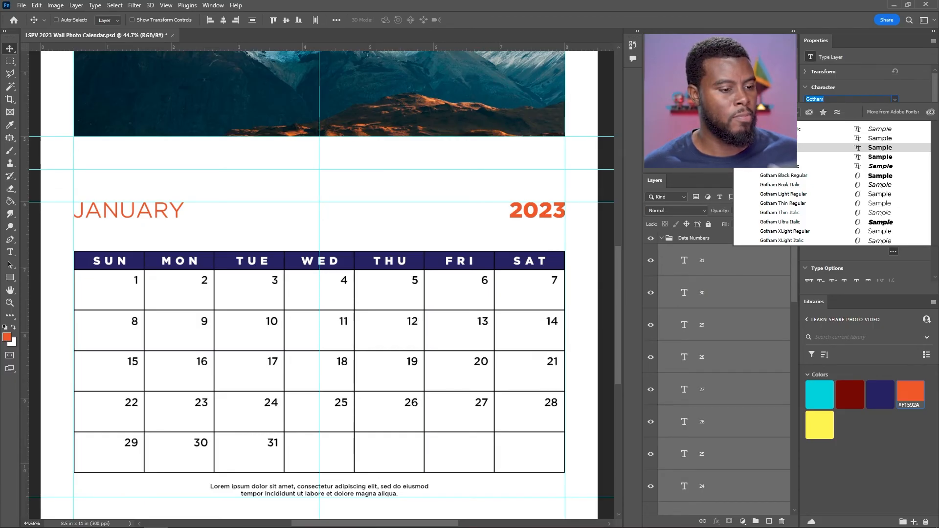
{"action": "key", "text": "Up"}
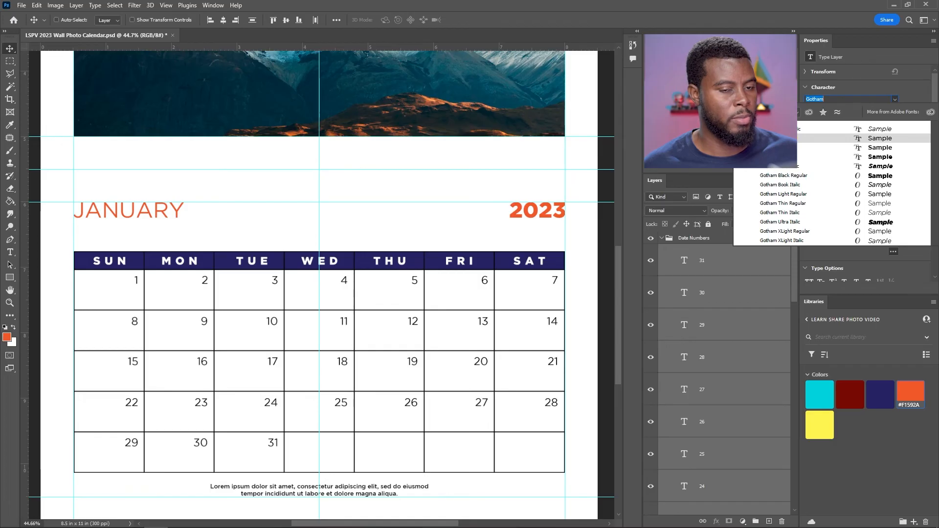
{"action": "key", "text": "Down"}
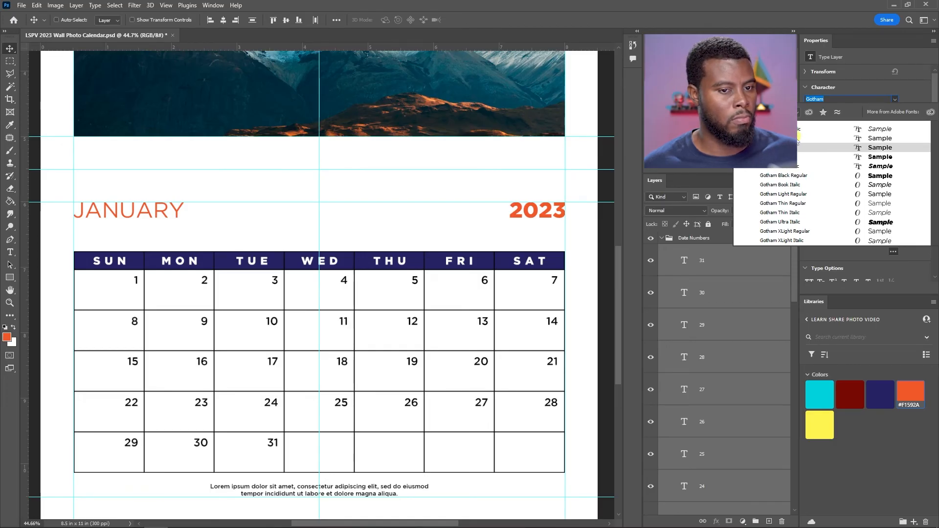
{"action": "key", "text": "Up"}
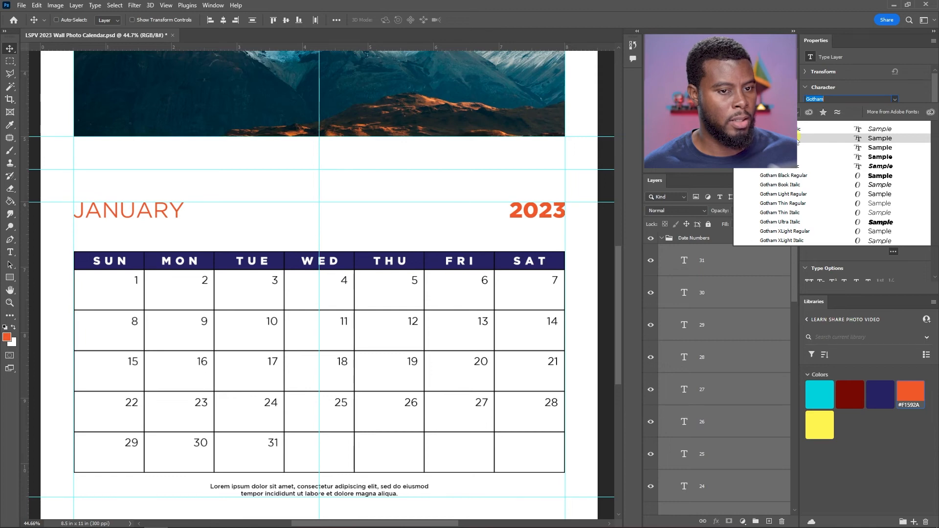
{"action": "key", "text": "Return"}
{"action": "left_click", "coordinate": [661, 239]}
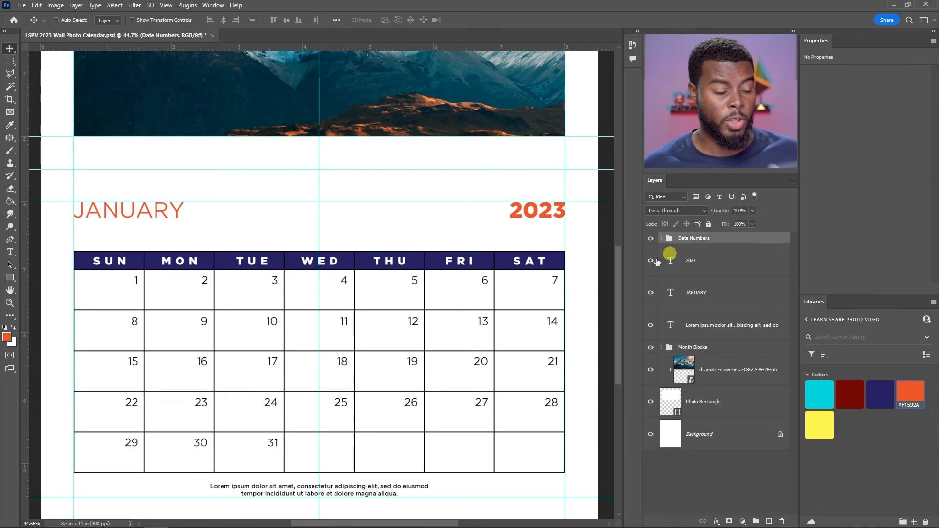
Save the calendar document.
{"action": "scroll", "coordinate": [421, 280], "scroll_direction": "down", "scroll_amount": 3}
{"action": "scroll", "coordinate": [425, 278], "scroll_direction": "up", "scroll_amount": 1}
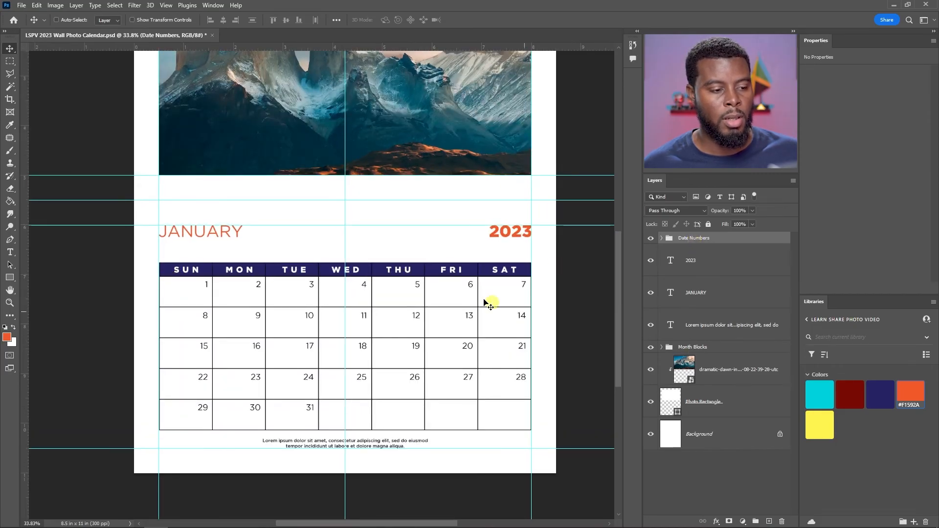
{"action": "key", "text": "ctrl+s"}
Move the Date Numbers group into Month Blocks above Week 5, and place the Name of Days group directly below it.
{"action": "left_click", "coordinate": [663, 348]}
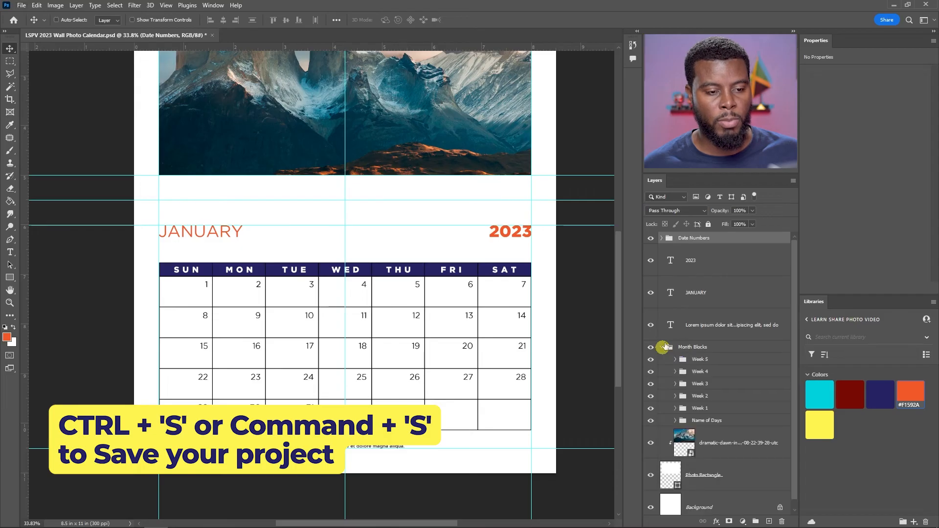
{"action": "left_click_drag", "start_coordinate": [691, 239], "coordinate": [666, 342]}
{"action": "left_click", "coordinate": [664, 336]}
{"action": "left_click", "coordinate": [664, 335]}
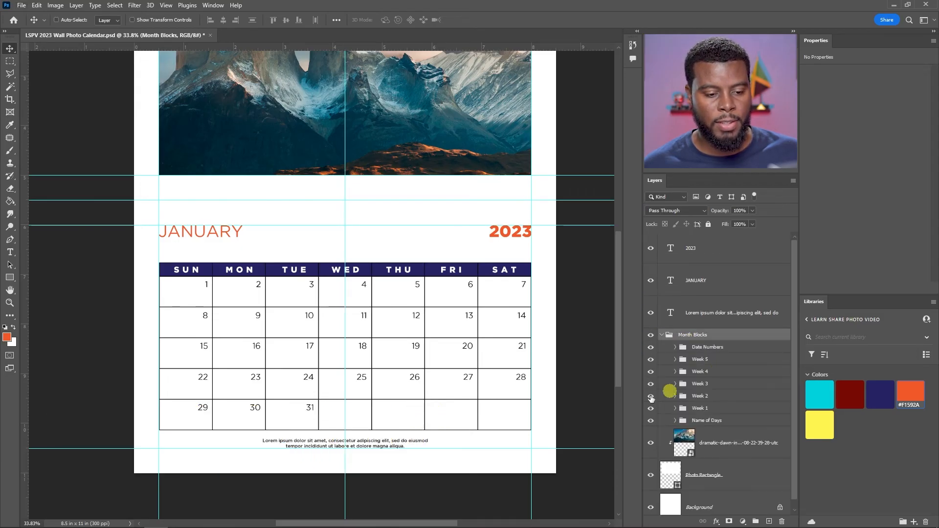
{"action": "scroll", "coordinate": [595, 407], "scroll_direction": "up", "scroll_amount": 2}
{"action": "left_click_drag", "start_coordinate": [709, 425], "coordinate": [711, 356]}
{"action": "key", "text": "ctrl+t"}
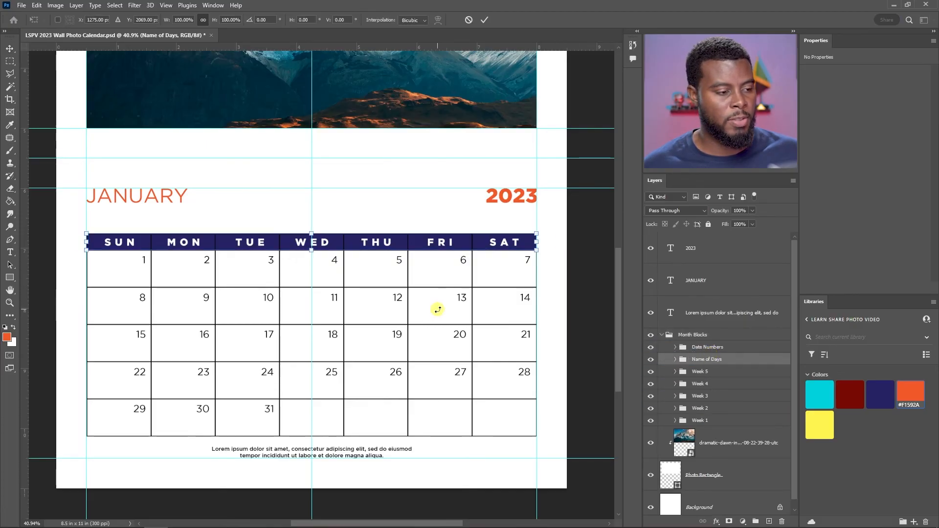
{"action": "scroll", "coordinate": [268, 264], "scroll_direction": "up", "scroll_amount": 1}
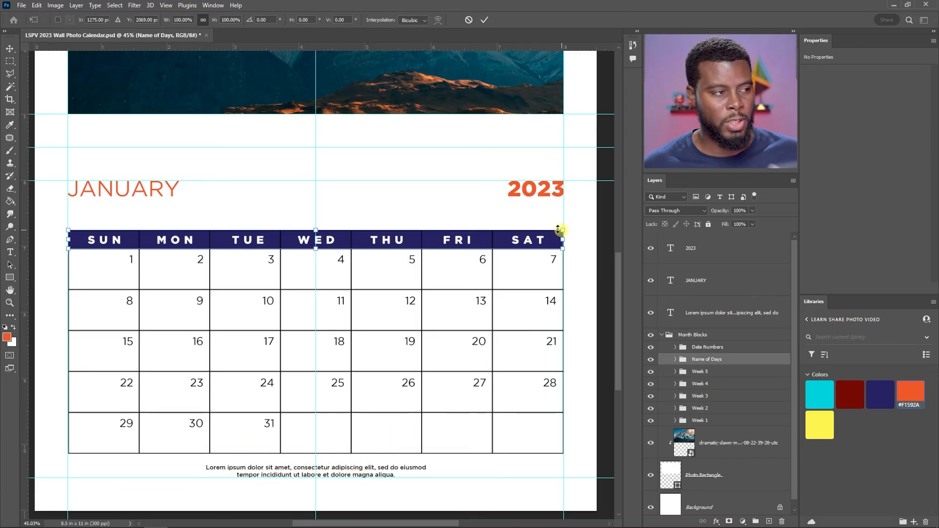
{"action": "key", "text": "shift+Down"}
{"action": "key", "text": "shift+Up"}
Expand the Name of Days group and select all seven weekday text layers from SAT to SUN, leaving out the rectangles.
{"action": "left_click", "coordinate": [675, 359]}
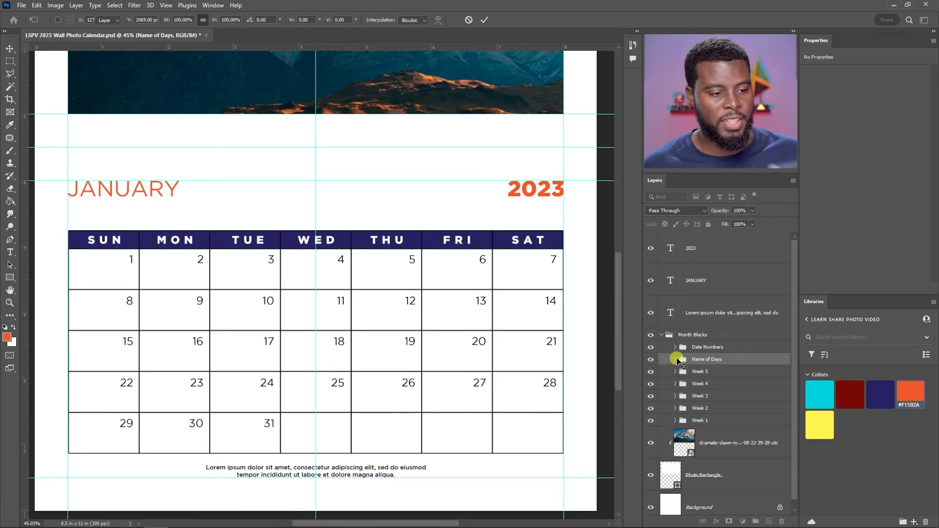
{"action": "scroll", "coordinate": [696, 337], "scroll_direction": "down", "scroll_amount": 3}
{"action": "scroll", "coordinate": [709, 327], "scroll_direction": "up", "scroll_amount": 4}
{"action": "left_click", "coordinate": [723, 317]}
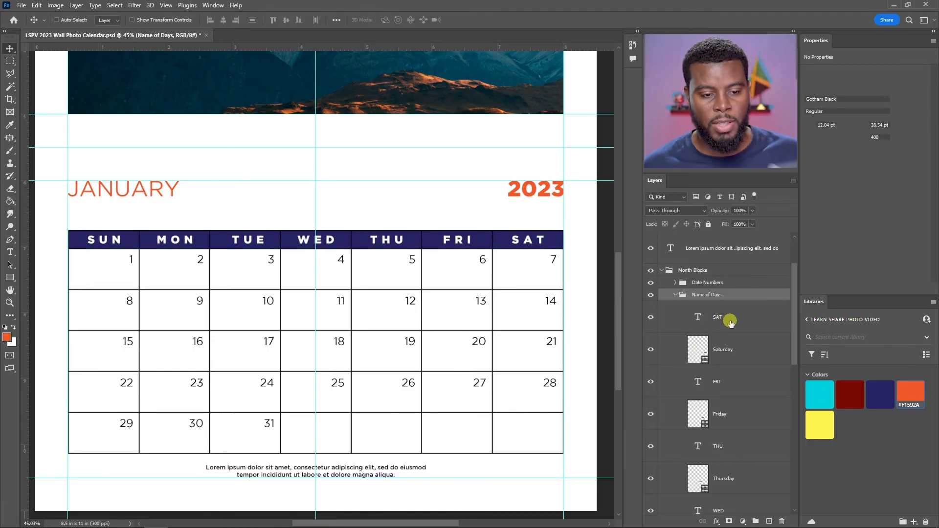
{"action": "scroll", "coordinate": [731, 323], "scroll_direction": "down", "scroll_amount": 1}
{"action": "left_click", "coordinate": [734, 416], "text": "ctrl"}
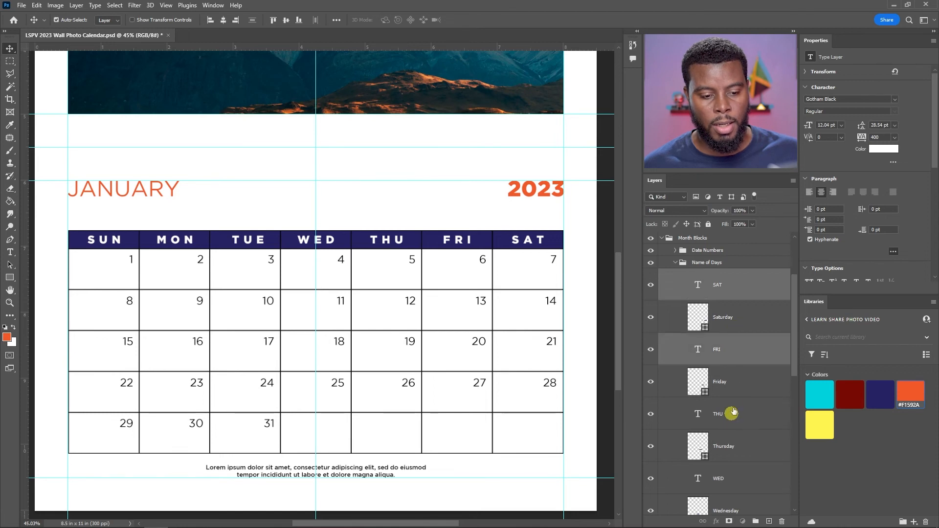
{"action": "scroll", "coordinate": [736, 391], "scroll_direction": "down", "scroll_amount": 3}
{"action": "left_click", "coordinate": [738, 317], "text": "ctrl"}
{"action": "left_click", "coordinate": [746, 388], "text": "ctrl"}
{"action": "scroll", "coordinate": [736, 391], "scroll_direction": "down", "scroll_amount": 2}
{"action": "left_click", "coordinate": [735, 379], "text": "ctrl"}
{"action": "left_click", "coordinate": [729, 445], "text": "ctrl"}
{"action": "key", "text": "ctrl+t"}
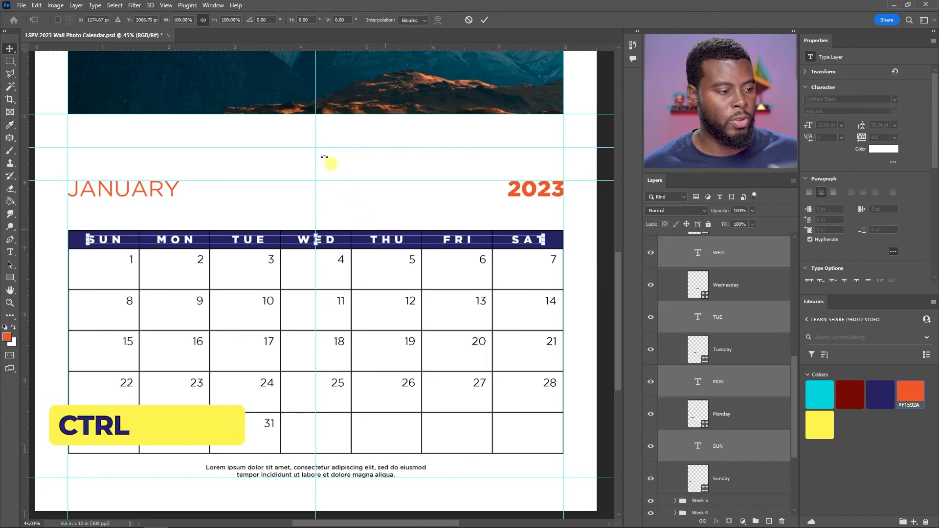
{"action": "key", "text": "Down"}
{"action": "key", "text": "Down"}
{"action": "key", "text": "Down"}
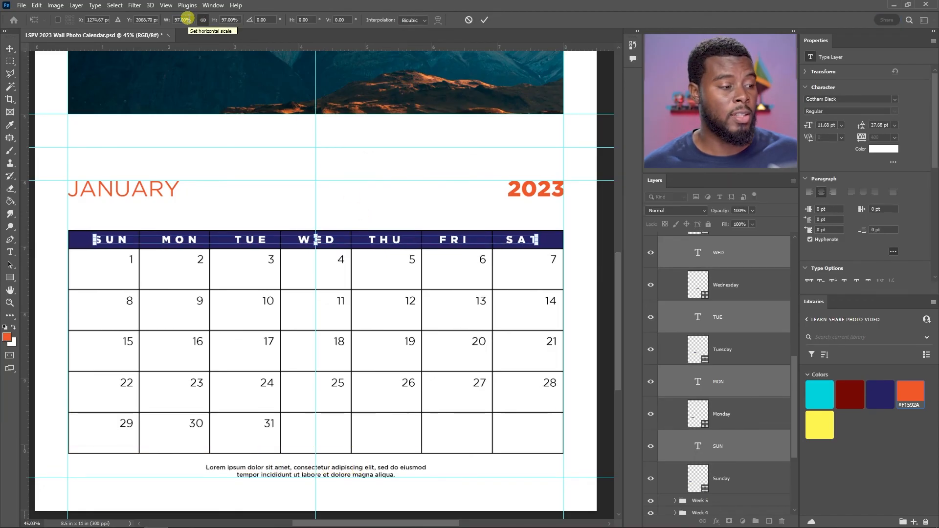
{"action": "key", "text": "Return"}
Set the font size of the selected weekday names to 10 pt and collapse the Name of Days group.
{"action": "scroll", "coordinate": [760, 342], "scroll_direction": "up", "scroll_amount": 3}
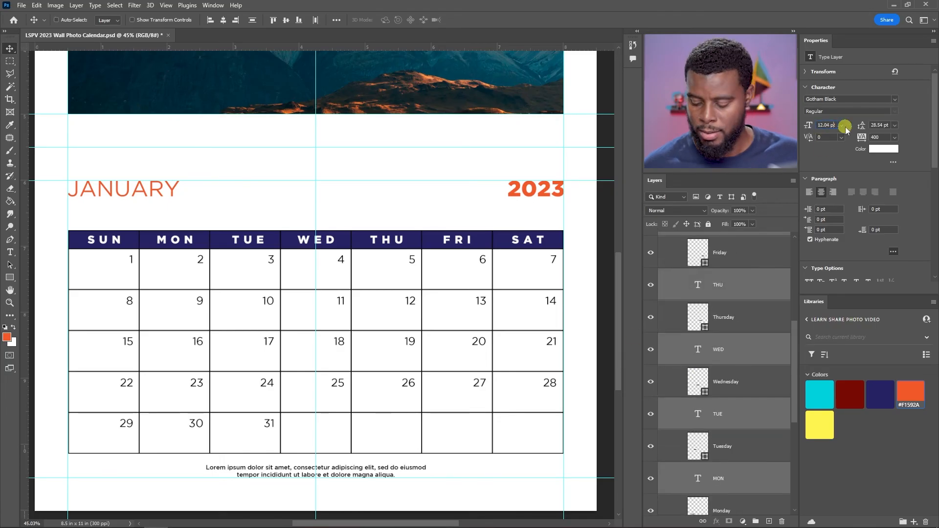
{"action": "key", "text": "Return"}
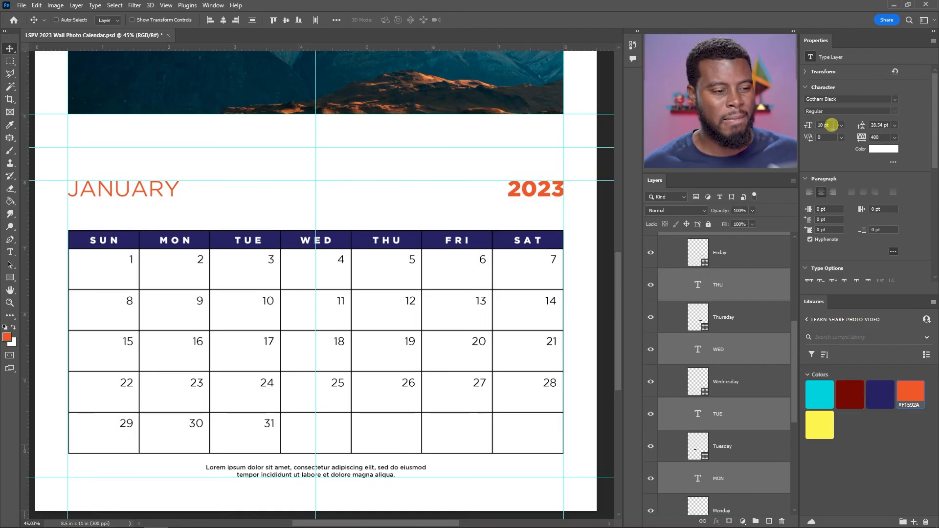
{"action": "scroll", "coordinate": [321, 260], "scroll_direction": "down", "scroll_amount": 1}
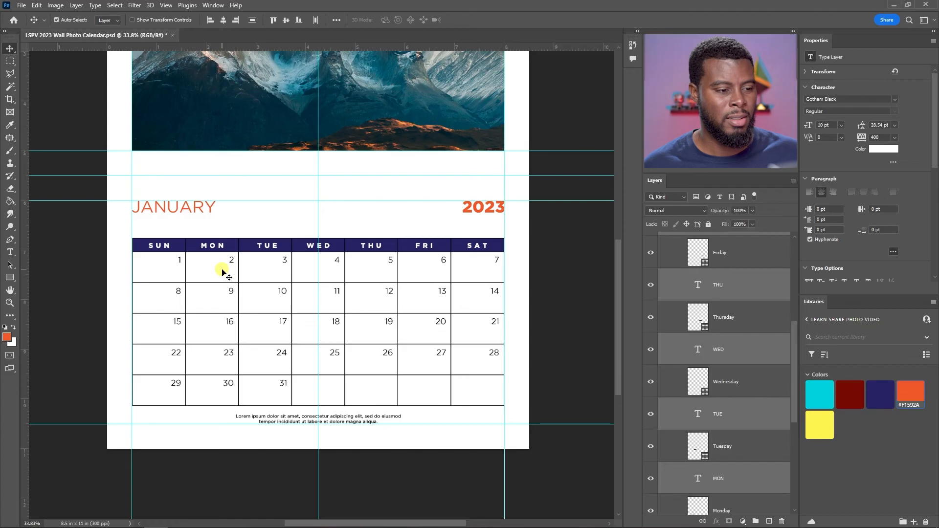
{"action": "key", "text": "ctrl"}
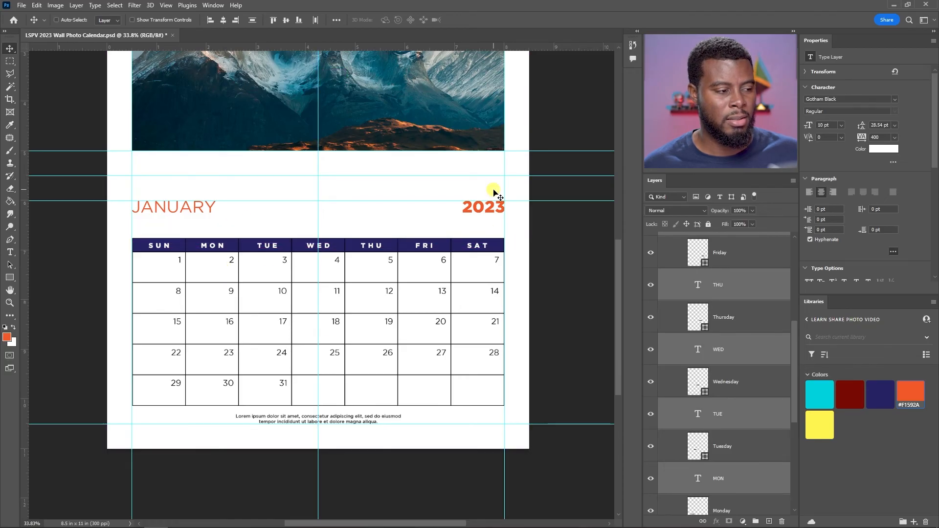
{"action": "key", "text": "ctrl"}
{"action": "key", "text": "ctrl"}
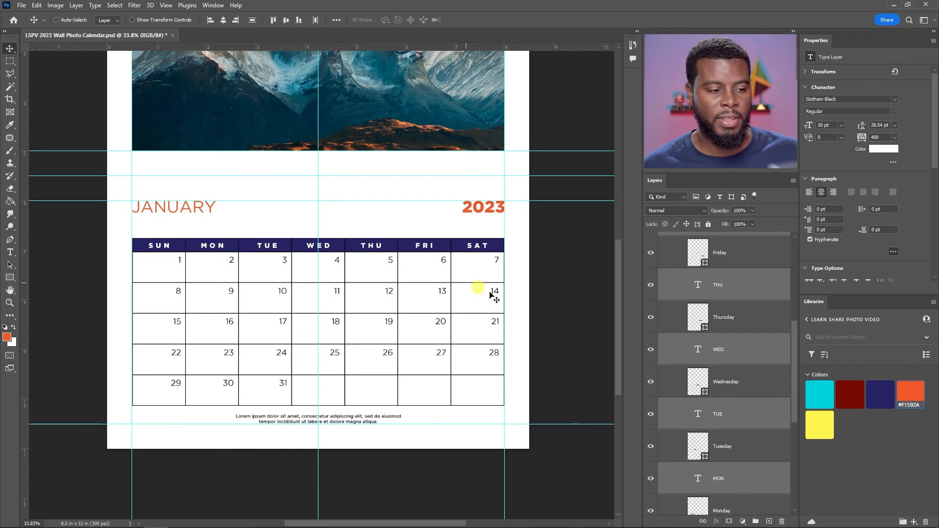
{"action": "scroll", "coordinate": [678, 278], "scroll_direction": "up", "scroll_amount": 5}
{"action": "left_click", "coordinate": [676, 359]}
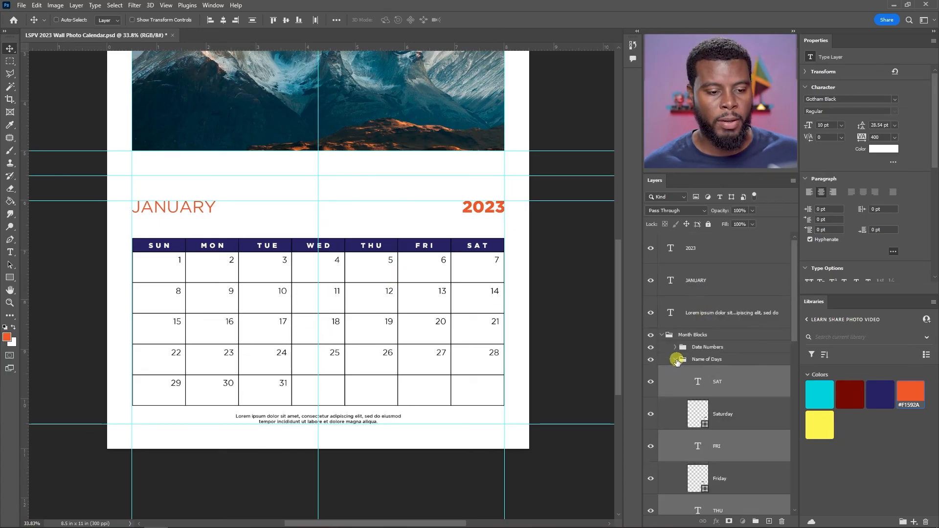
Toggle the Date Numbers group off and on to check it, and inspect the date grid up close.
{"action": "left_click", "coordinate": [650, 347]}
{"action": "left_click", "coordinate": [651, 347]}
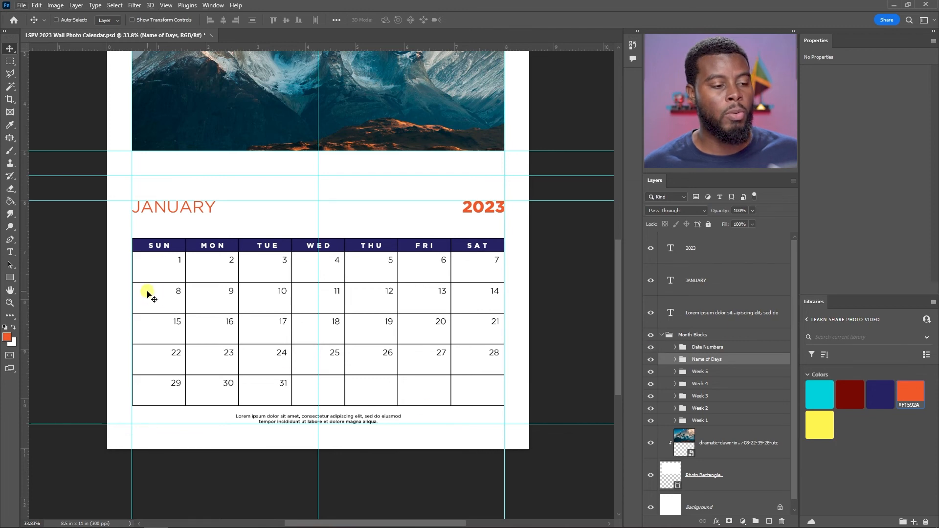
{"action": "scroll", "coordinate": [147, 292], "scroll_direction": "up", "scroll_amount": 2}
{"action": "scroll", "coordinate": [240, 285], "scroll_direction": "right", "scroll_amount": 1}
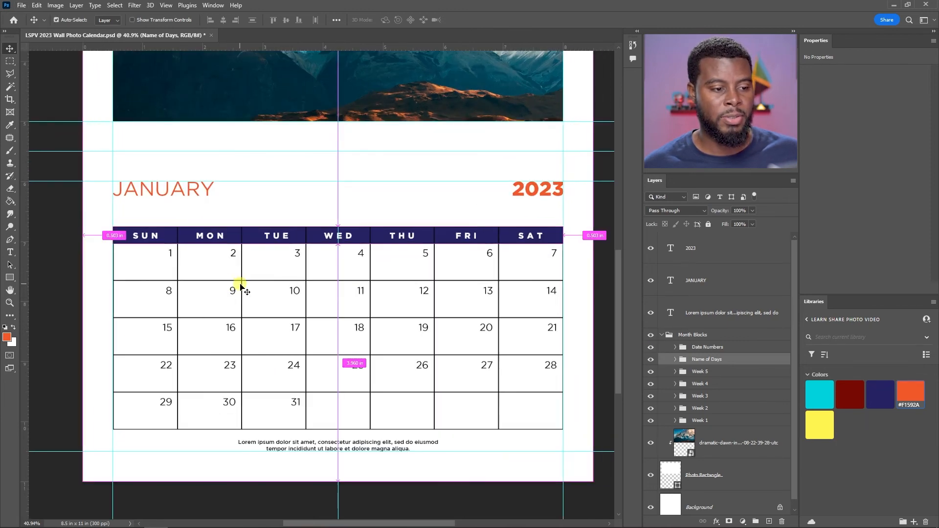
{"action": "scroll", "coordinate": [373, 328], "scroll_direction": "up", "scroll_amount": 1}
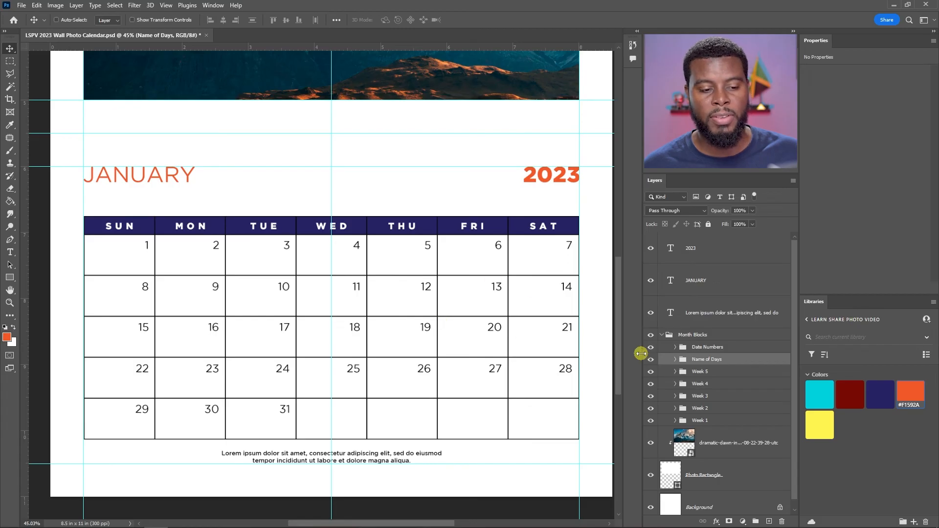
Hide the empty Wednesday, Thursday, Friday and Saturday cells in the Week 5 group.
{"action": "left_click", "coordinate": [652, 371]}
{"action": "left_click", "coordinate": [652, 370]}
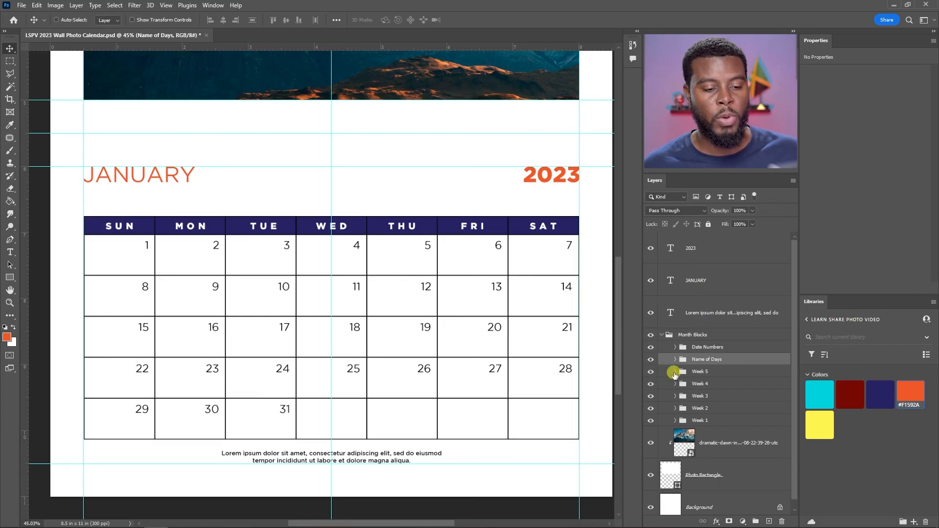
{"action": "left_click", "coordinate": [675, 372]}
{"action": "scroll", "coordinate": [676, 366], "scroll_direction": "down", "scroll_amount": 5}
{"action": "scroll", "coordinate": [675, 367], "scroll_direction": "up", "scroll_amount": 2}
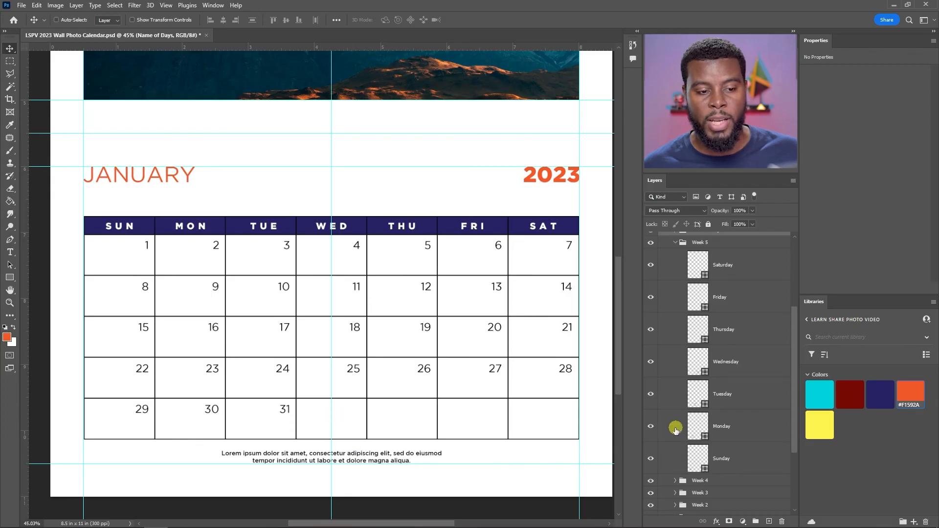
{"action": "left_click_drag", "start_coordinate": [650, 362], "coordinate": [649, 259]}
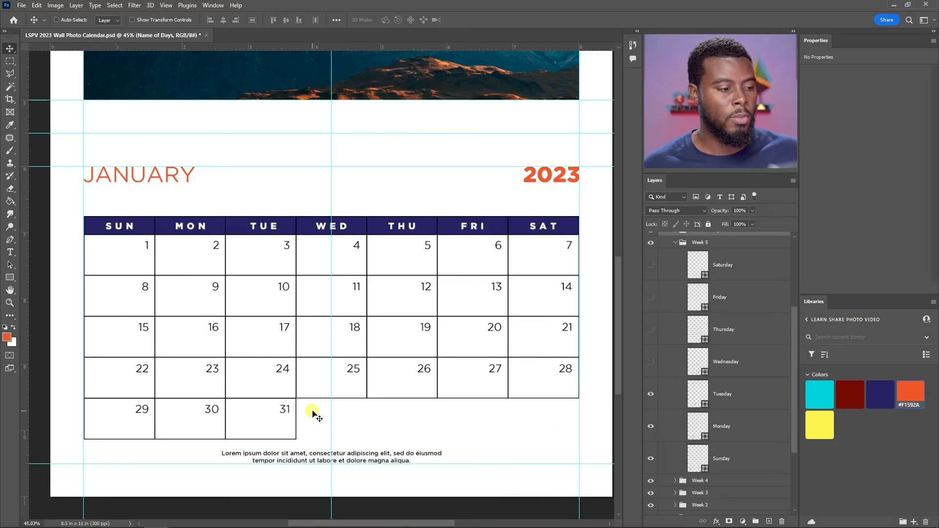
Review the whole calendar page, from the mountain photo down to the shortened last week row.
{"action": "scroll", "coordinate": [313, 414], "scroll_direction": "down", "scroll_amount": 4}
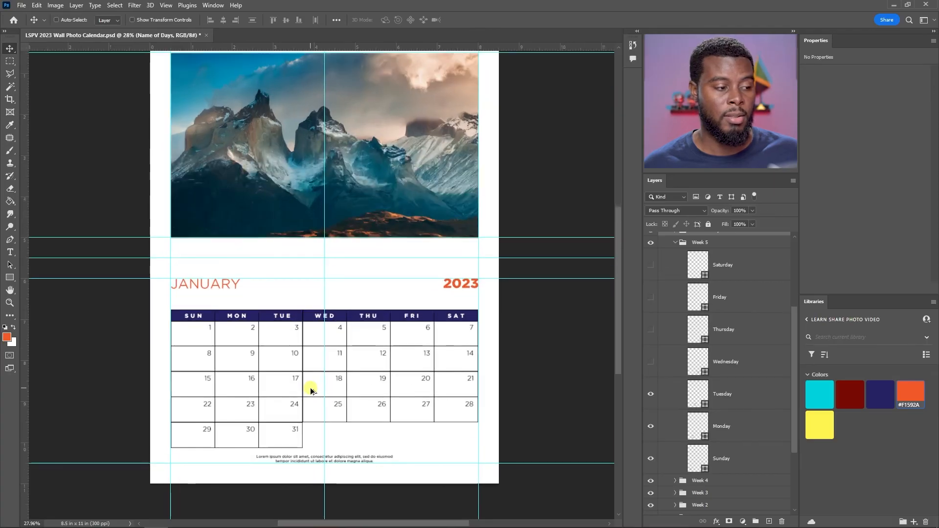
{"action": "scroll", "coordinate": [299, 325], "scroll_direction": "up", "scroll_amount": 1}
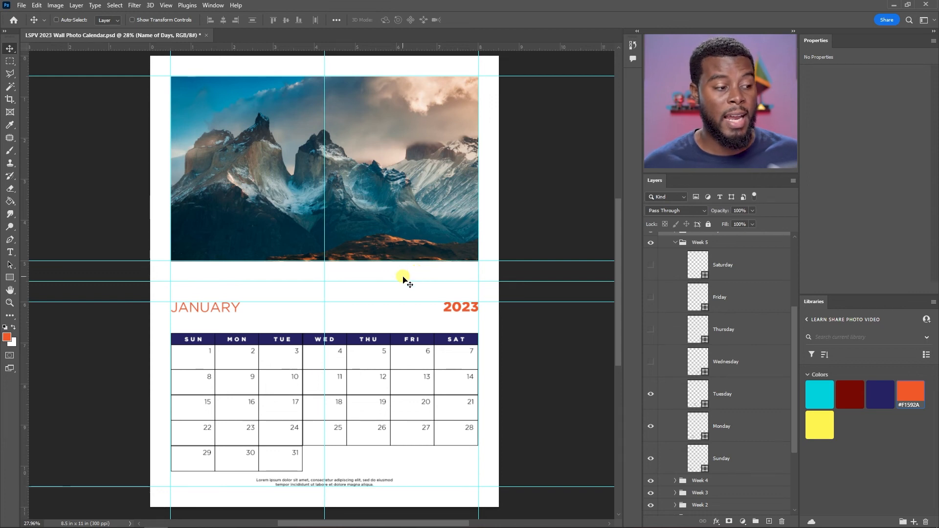
{"action": "scroll", "coordinate": [404, 278], "scroll_direction": "down", "scroll_amount": 1}
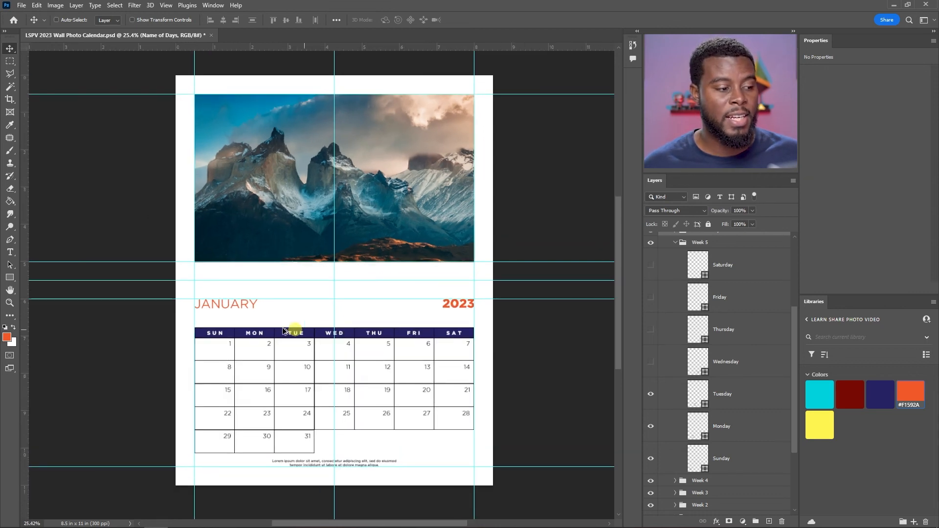
{"action": "scroll", "coordinate": [235, 321], "scroll_direction": "up", "scroll_amount": 1}
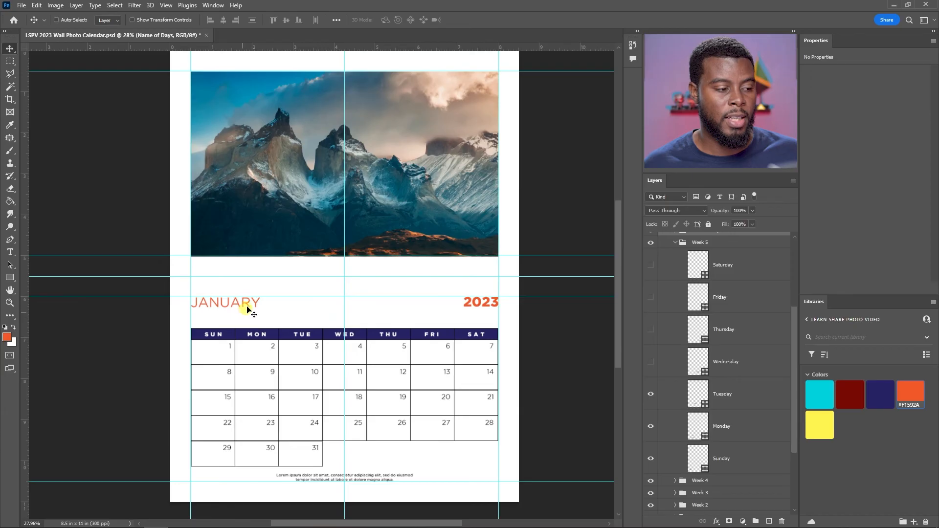
Set the font size of the JANUARY title to 16 pt.
{"action": "scroll", "coordinate": [241, 305], "scroll_direction": "up", "scroll_amount": 4}
{"action": "left_click", "coordinate": [244, 307], "text": "ctrl"}
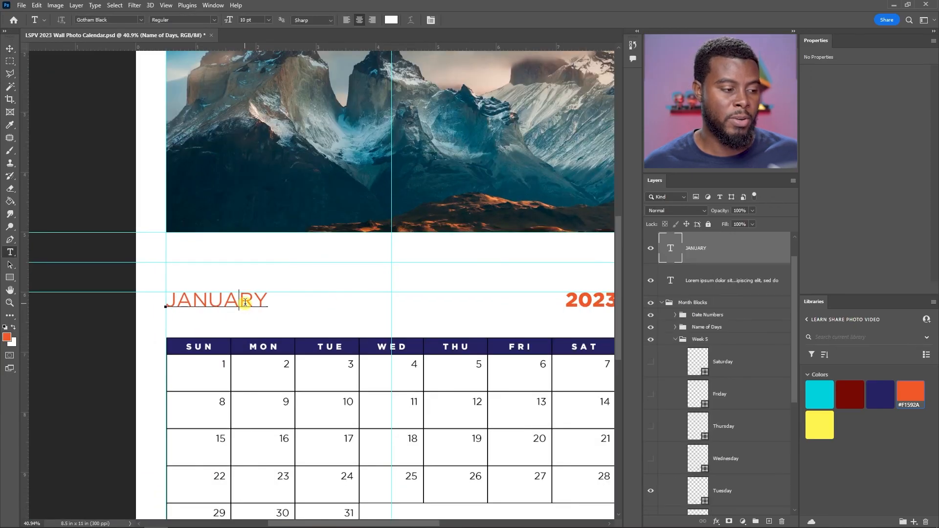
{"action": "key", "text": "t"}
{"action": "left_click", "coordinate": [839, 125]}
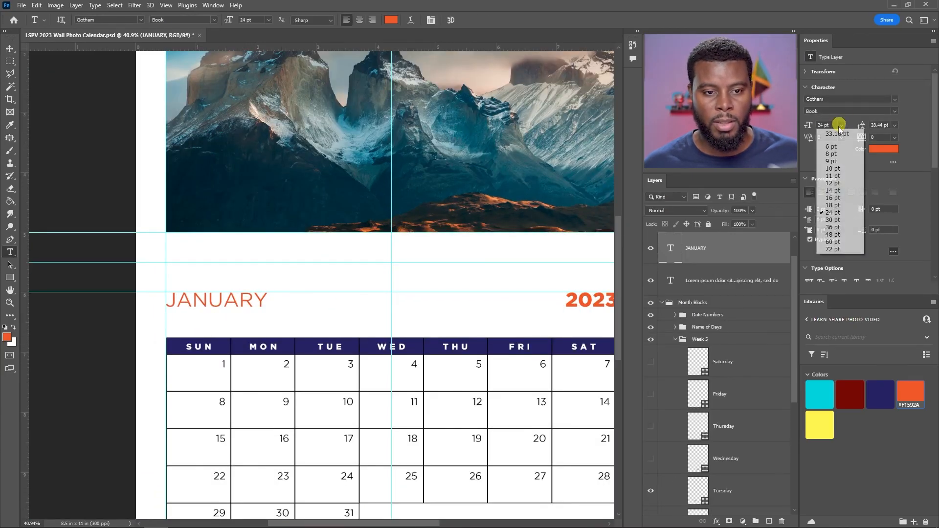
{"action": "left_click", "coordinate": [833, 197]}
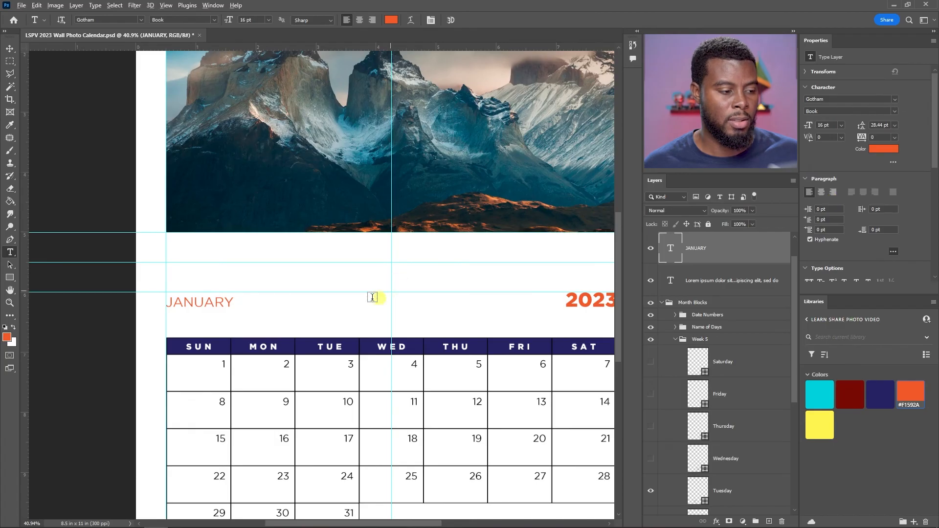
Nudge the JANUARY title up so its top aligns with the horizontal guide above it, keeping it at the left margin guide.
{"action": "scroll", "coordinate": [308, 303], "scroll_direction": "down", "scroll_amount": 4}
{"action": "key", "text": "v"}
{"action": "scroll", "coordinate": [249, 313], "scroll_direction": "up", "scroll_amount": 5}
{"action": "scroll", "coordinate": [249, 312], "scroll_direction": "up", "scroll_amount": 2}
{"action": "scroll", "coordinate": [245, 315], "scroll_direction": "right", "scroll_amount": 3}
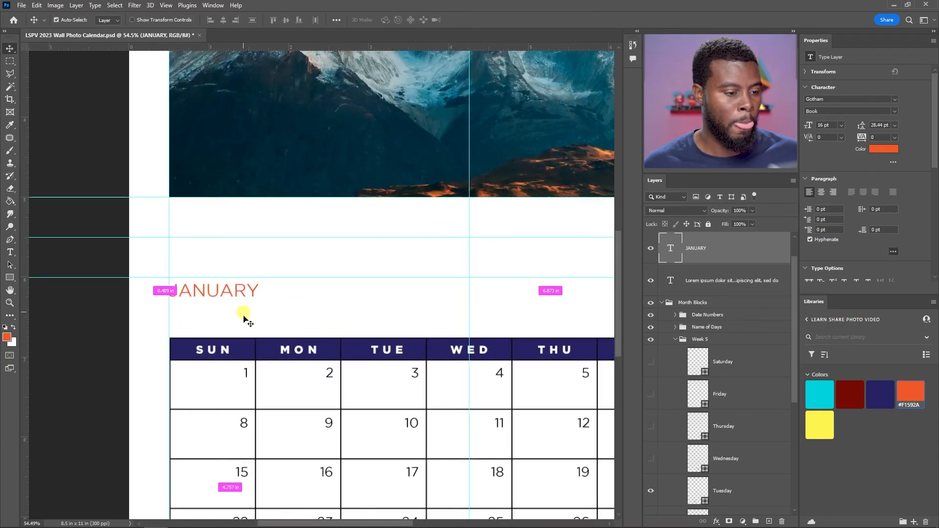
{"action": "scroll", "coordinate": [241, 318], "scroll_direction": "down", "scroll_amount": 3}
{"action": "left_click_drag", "start_coordinate": [154, 300], "coordinate": [153, 298]}
{"action": "left_click_drag", "start_coordinate": [153, 304], "coordinate": [156, 299]}
{"action": "scroll", "coordinate": [237, 289], "scroll_direction": "down", "scroll_amount": 4}
{"action": "scroll", "coordinate": [217, 293], "scroll_direction": "up", "scroll_amount": 2}
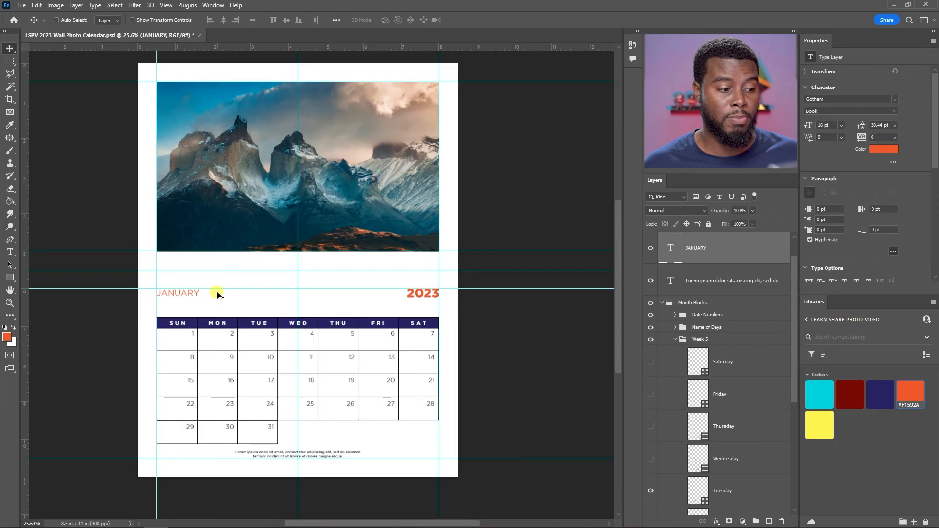
Collapse the Month Blocks group and select the Background layer.
{"action": "scroll", "coordinate": [217, 294], "scroll_direction": "up", "scroll_amount": 2}
{"action": "scroll", "coordinate": [203, 295], "scroll_direction": "down", "scroll_amount": 1}
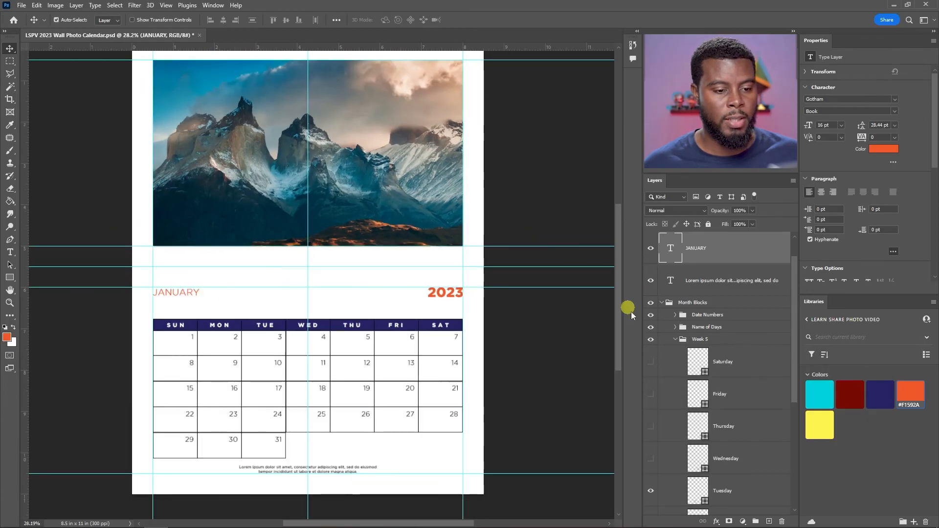
{"action": "left_click", "coordinate": [661, 302]}
{"action": "left_click", "coordinate": [704, 422]}
Check the whole calendar page and save the document.
{"action": "scroll", "coordinate": [475, 261], "scroll_direction": "down", "scroll_amount": 1}
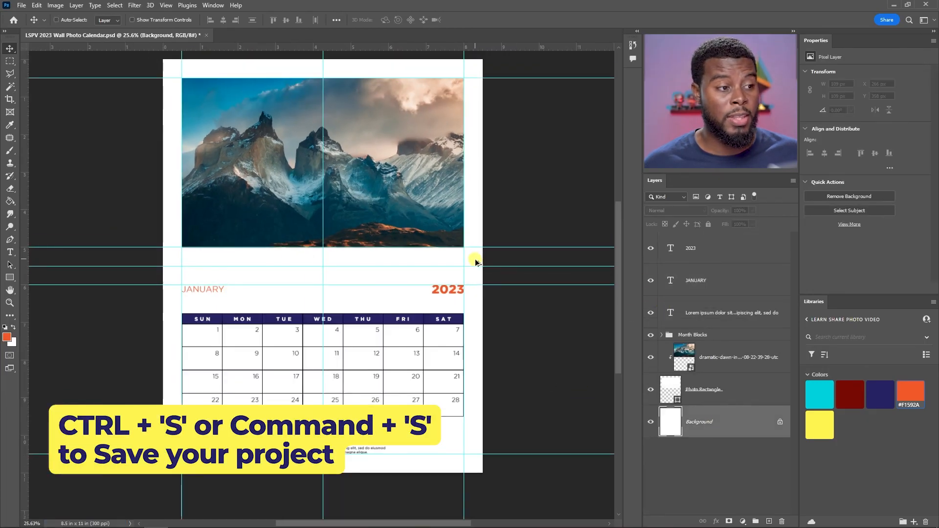
{"action": "scroll", "coordinate": [478, 256], "scroll_direction": "up", "scroll_amount": 1}
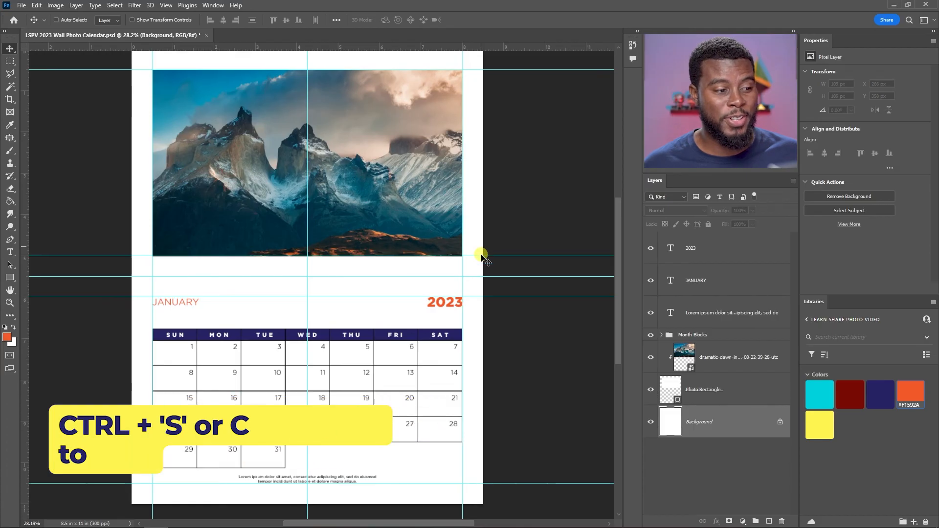
{"action": "key", "text": "ctrl+s"}
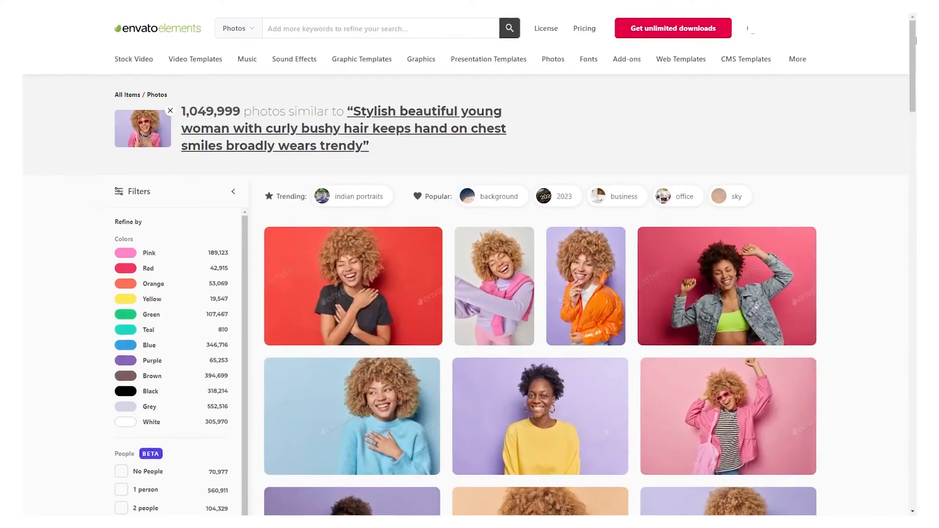
Switch to Envato Elements and browse the photos similar to the stylish young woman with curly hair.
{"action": "scroll", "coordinate": [542, 294], "scroll_direction": "down", "scroll_amount": 10}
{"action": "scroll", "coordinate": [542, 294], "scroll_direction": "down", "scroll_amount": 5}
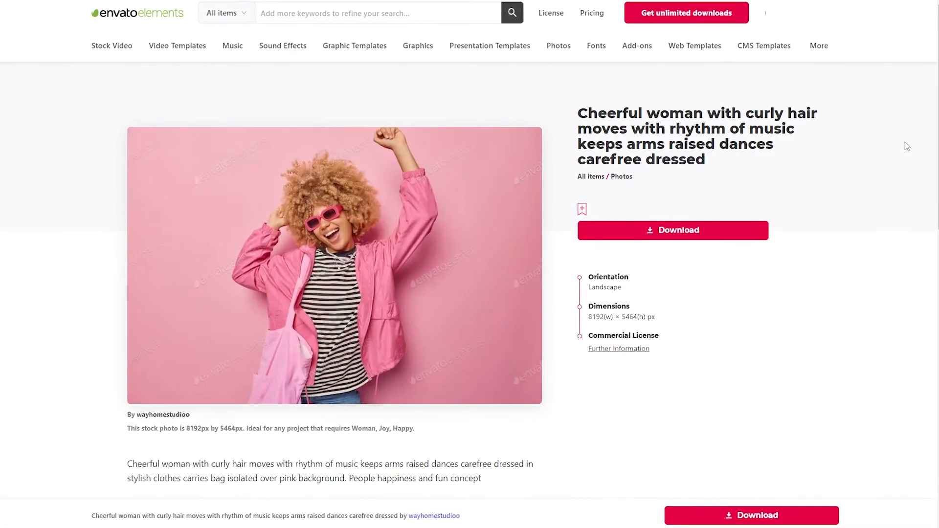